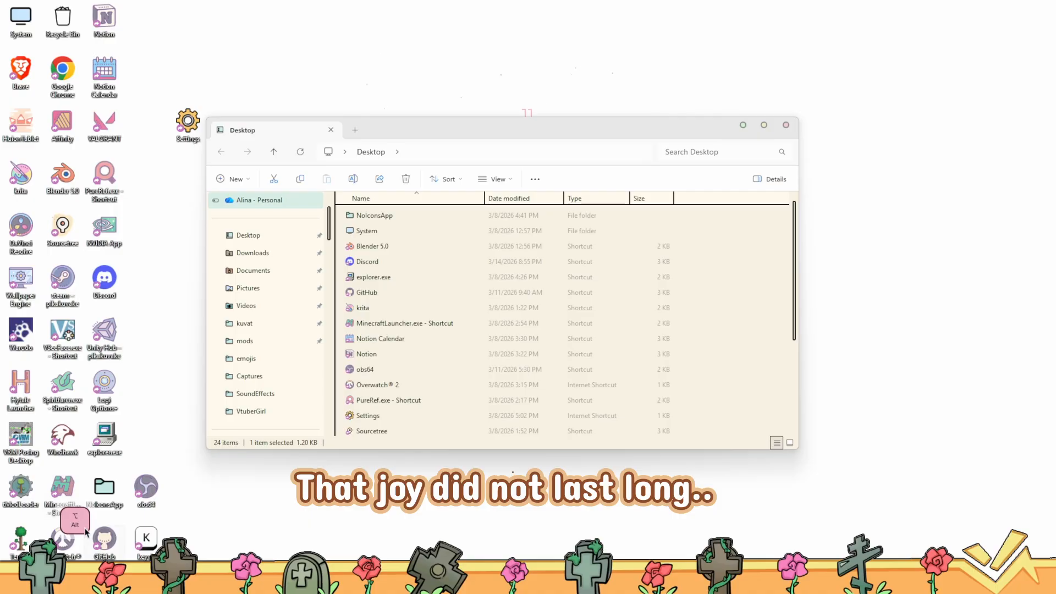
Launch VSeeFace from its shortcut in the Desktop folder
key(a)
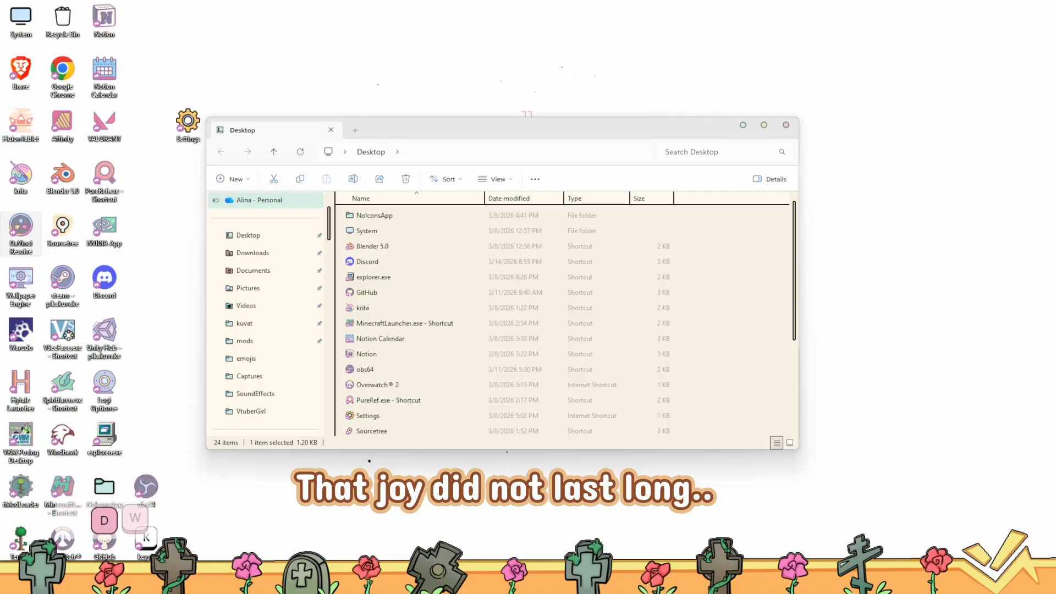
click(413, 399)
scroll(412, 398, down, 3)
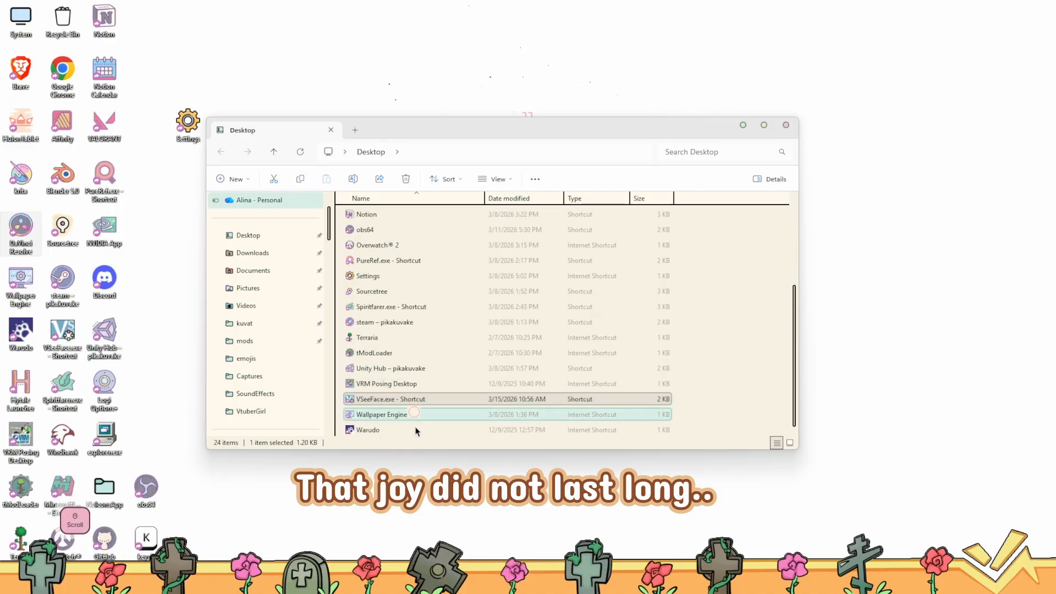
click(384, 399)
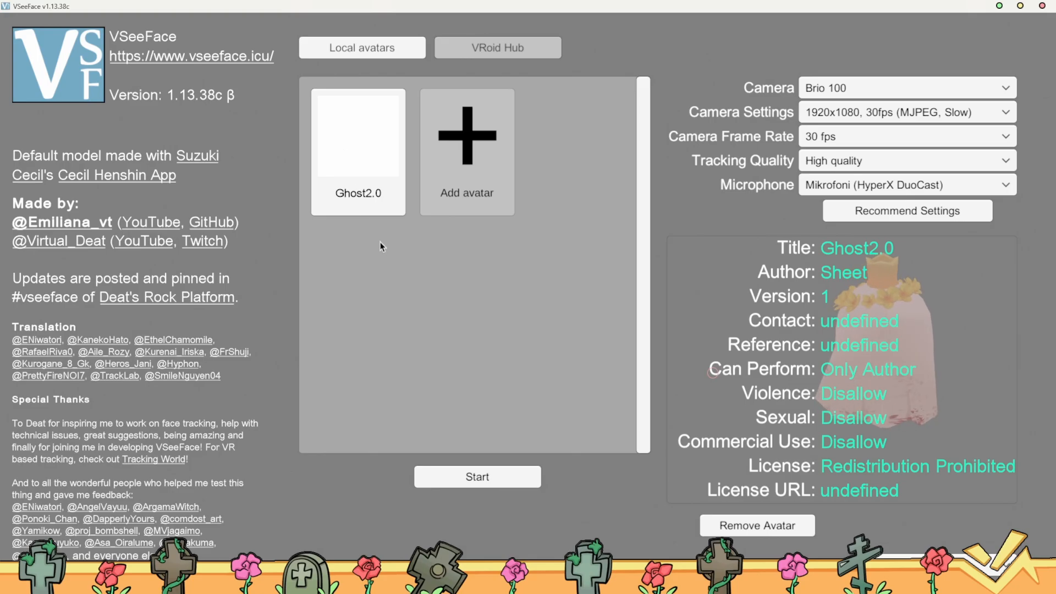
Look at the file chooser for adding a VRM avatar and dismiss it without loading a file
click(506, 156)
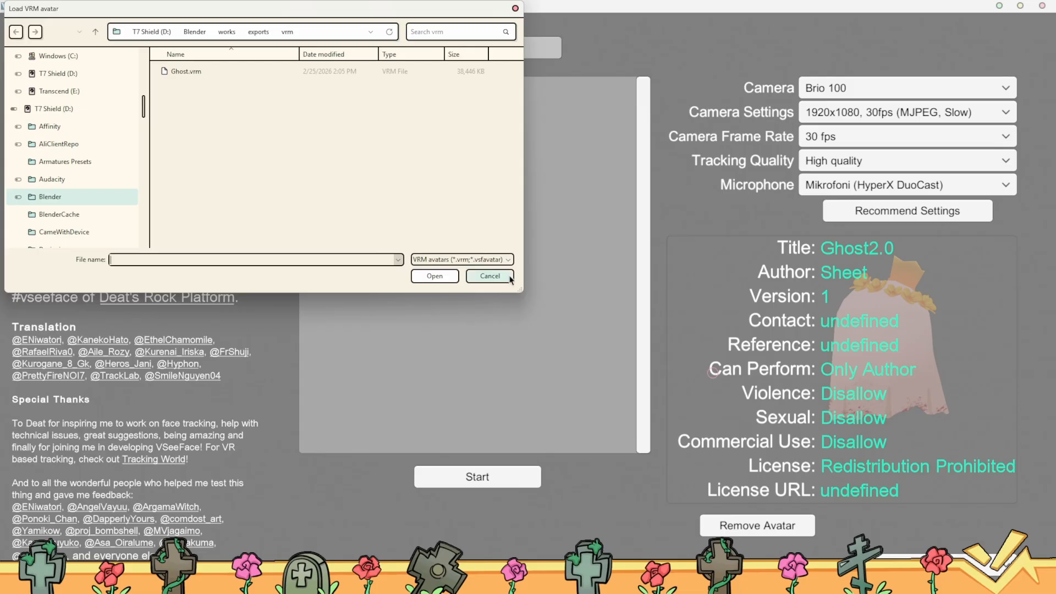
click(490, 276)
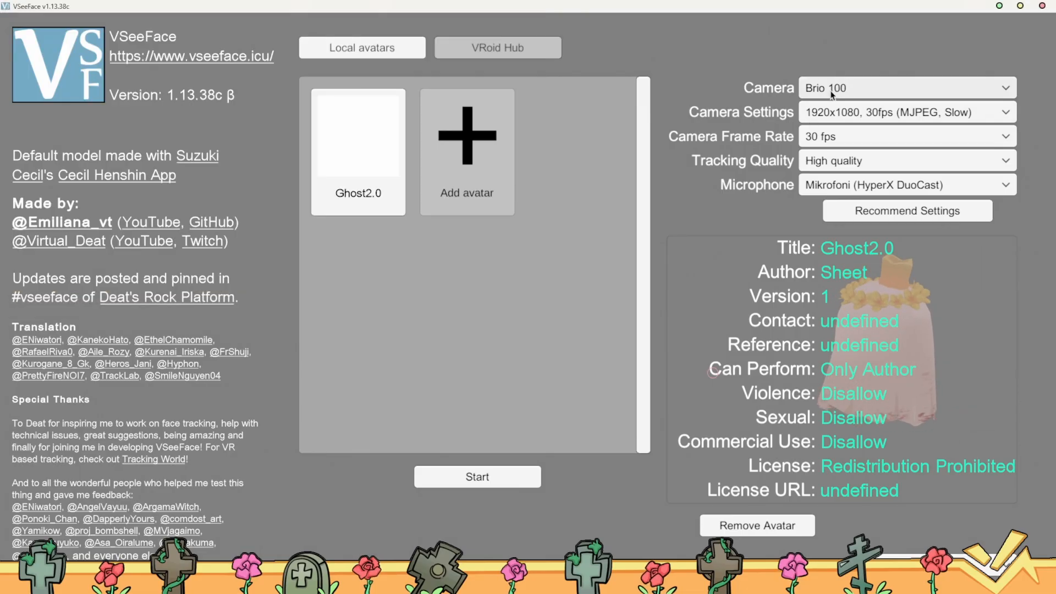
Review the available camera resolution settings and camera frame rate options without changing them
click(813, 118)
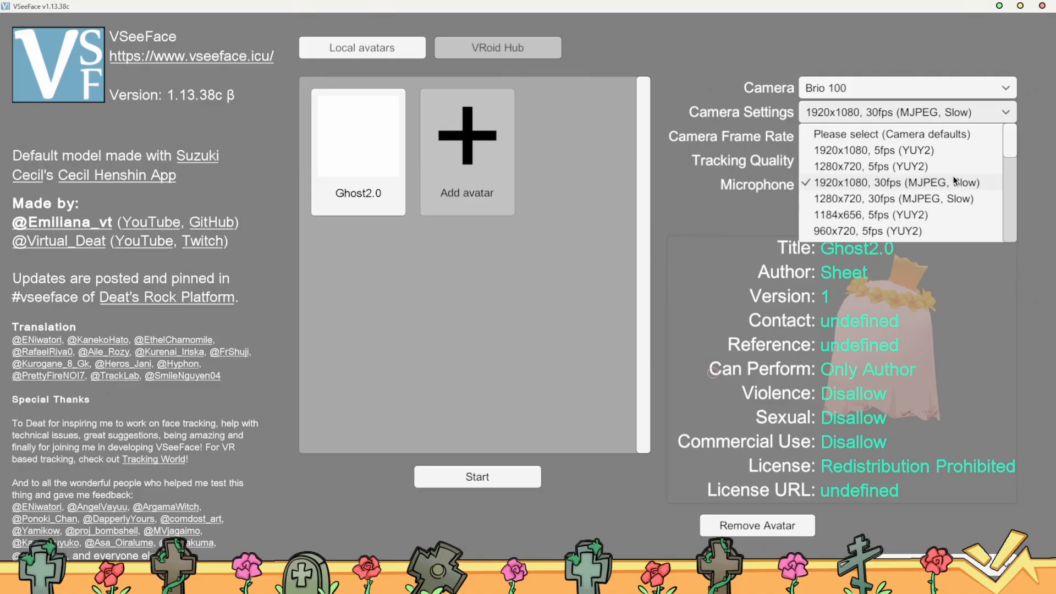
scroll(868, 187, down, 2)
scroll(868, 187, down, 3)
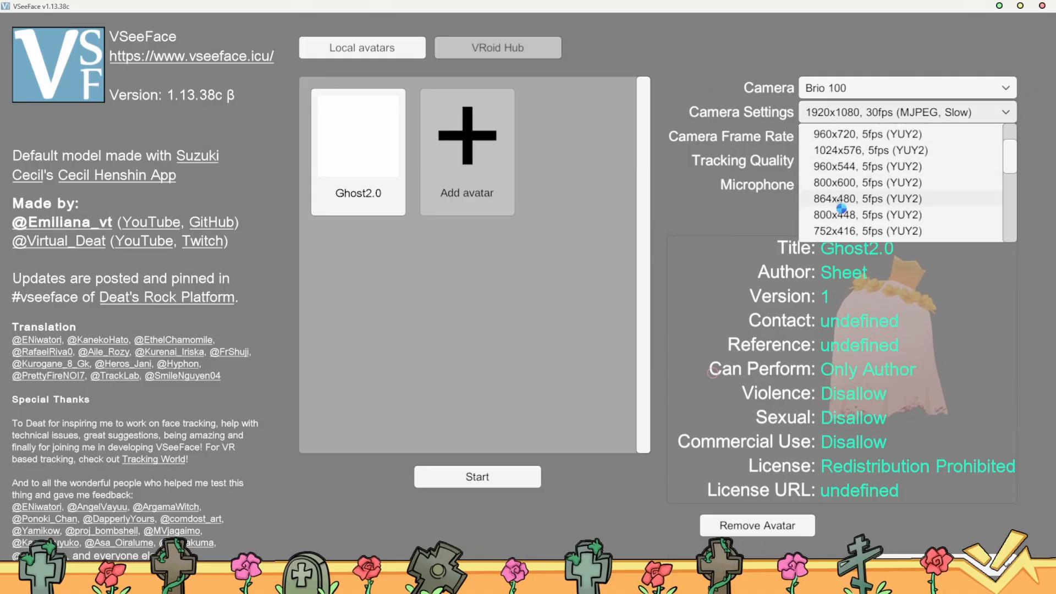
click(731, 205)
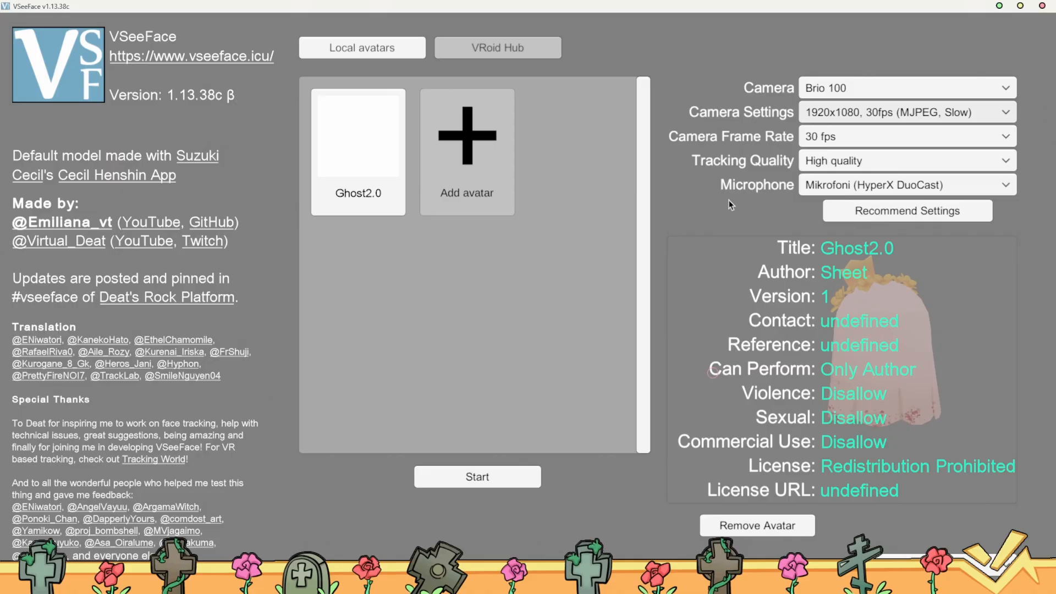
click(817, 138)
click(685, 190)
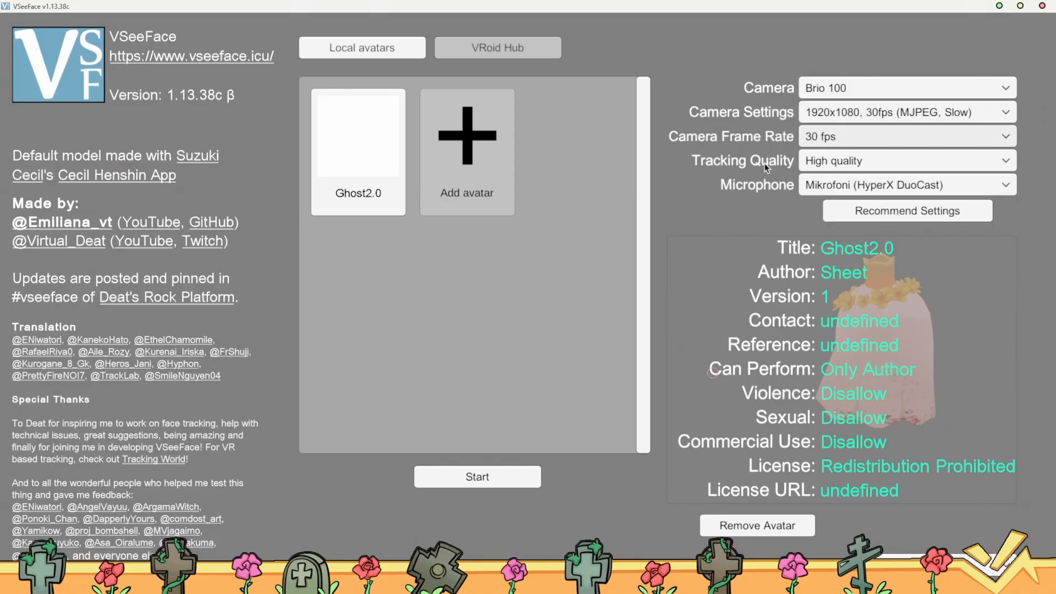
Review the tracking quality options and select High quality
click(850, 163)
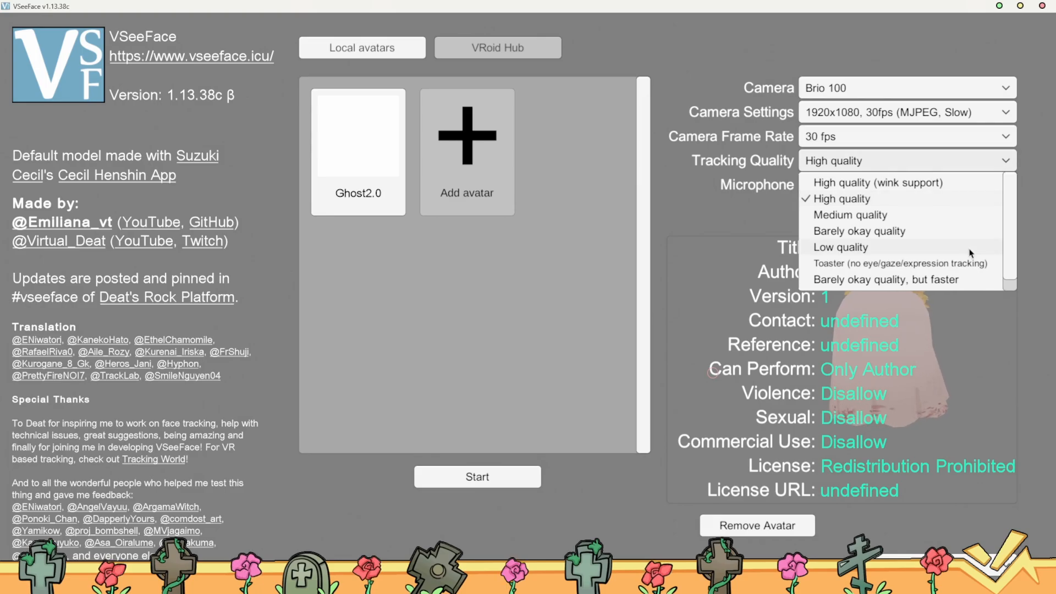
scroll(869, 265, down, 1)
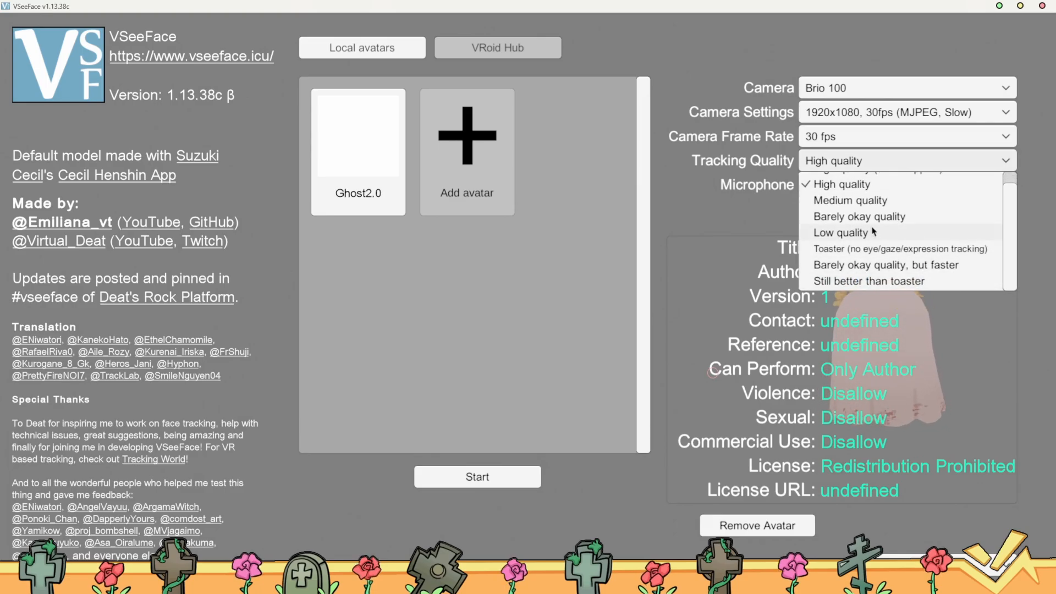
scroll(872, 228, up, 1)
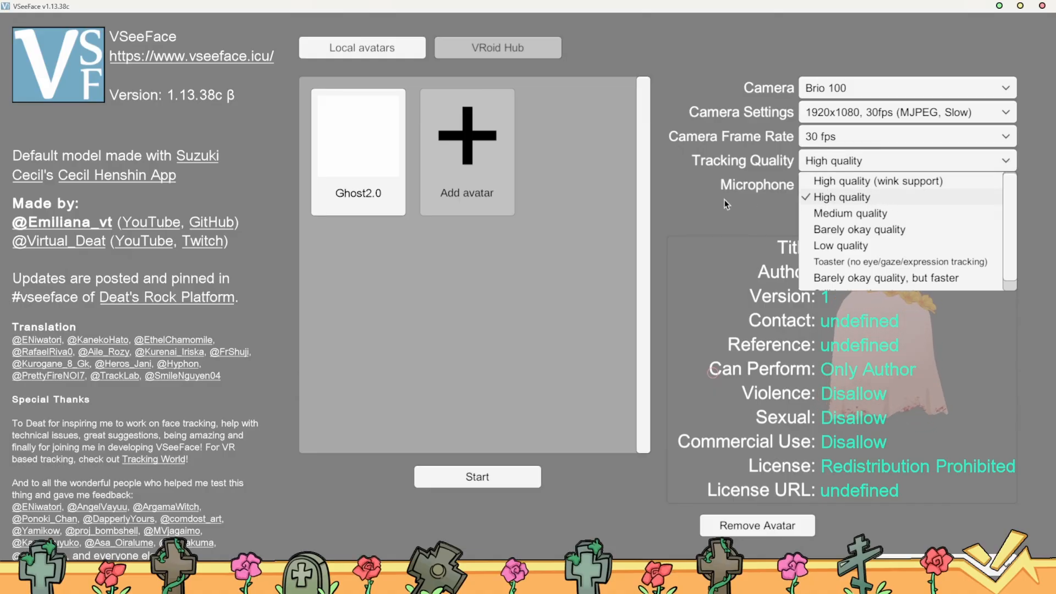
click(875, 199)
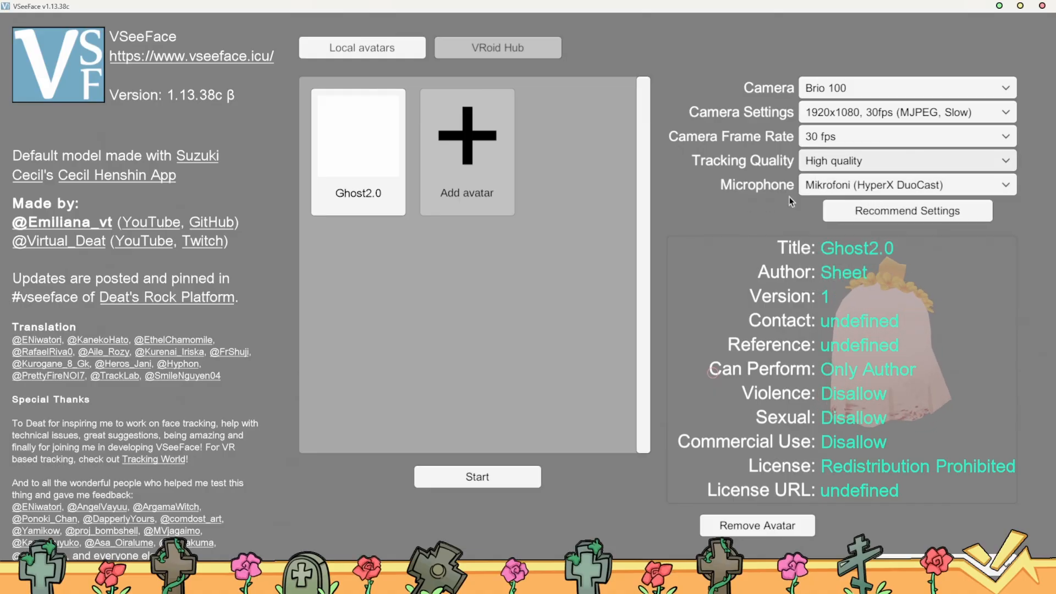
Check the microphone choices and start tracking with the Ghost2.0 avatar
click(819, 191)
click(813, 224)
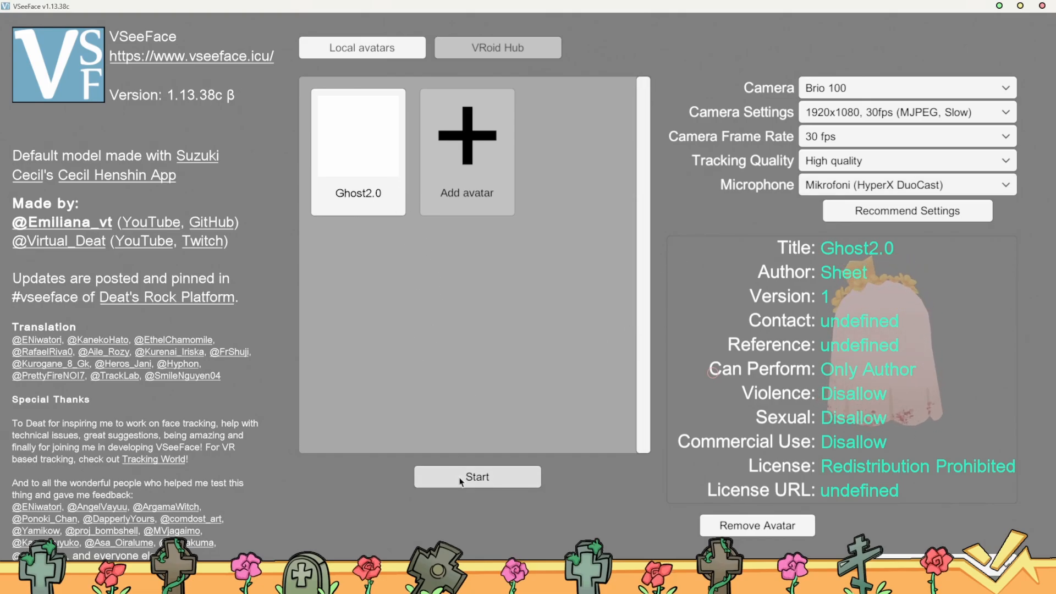
click(437, 476)
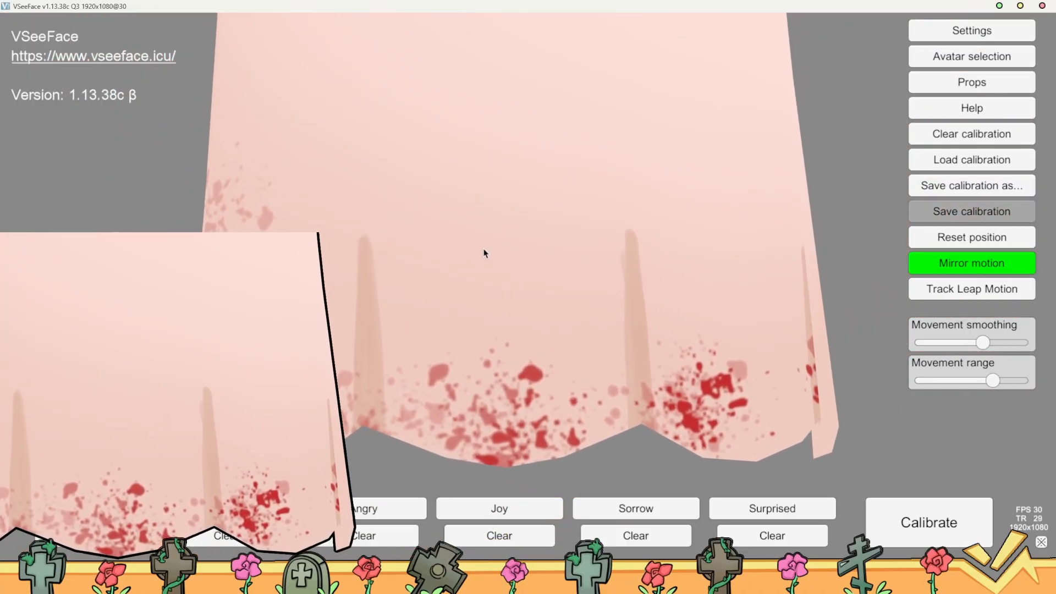
Minimize the avatar window and quit the keystroke-display utility running in the background
click(999, 5)
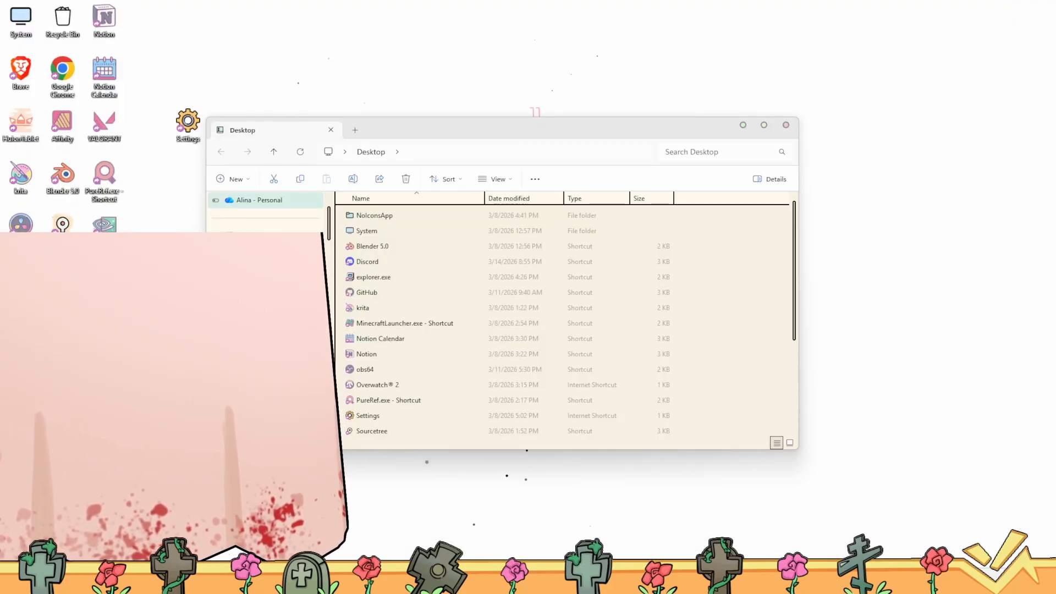
click(916, 580)
right_click(875, 506)
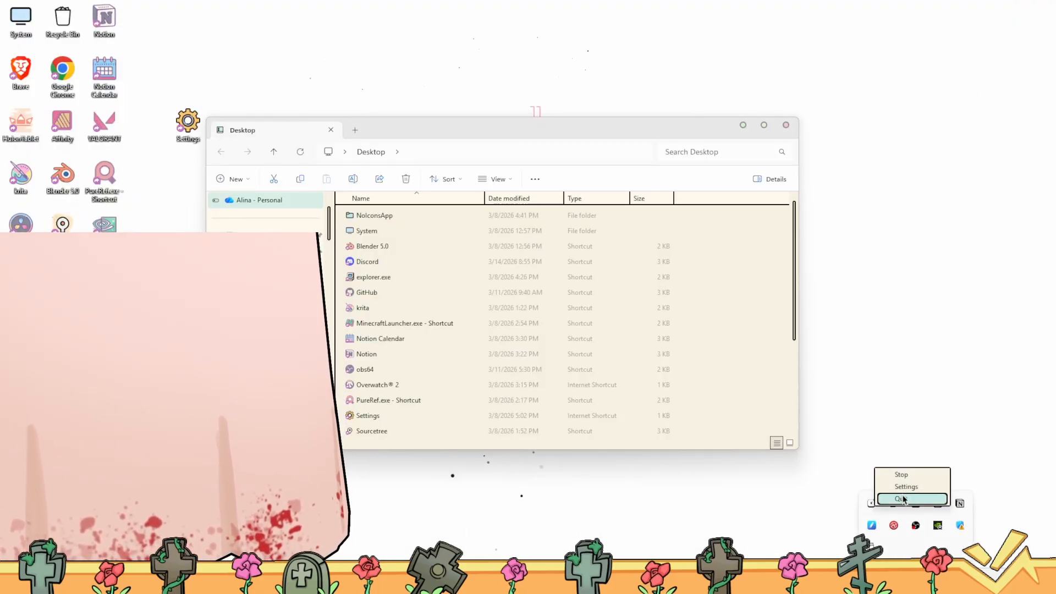
click(924, 503)
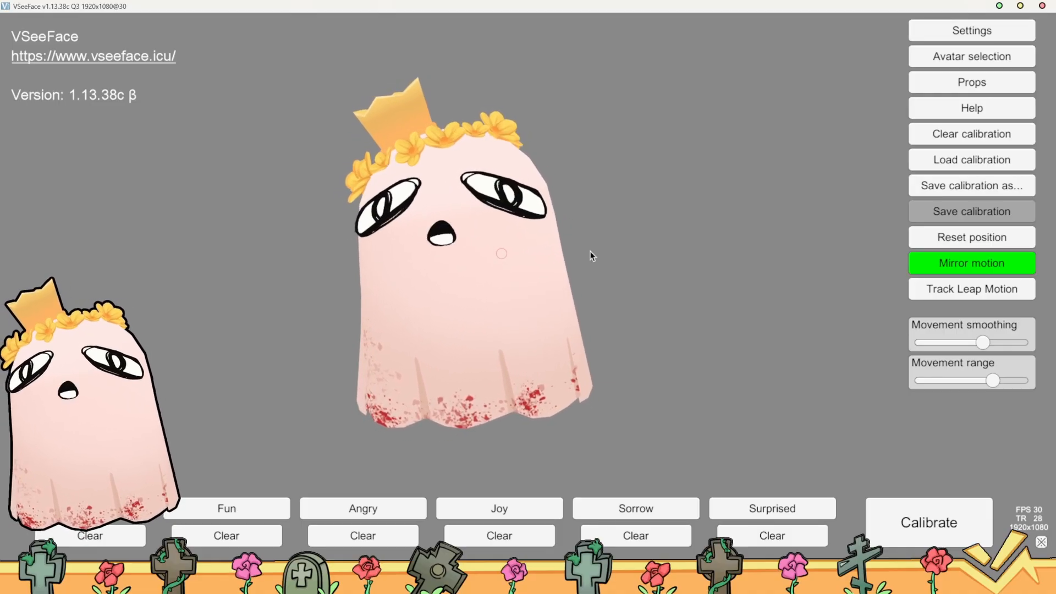
Open the expression settings and review the tracking options, toggle mode, hotkeys and transition times of the individual expressions
key(r)
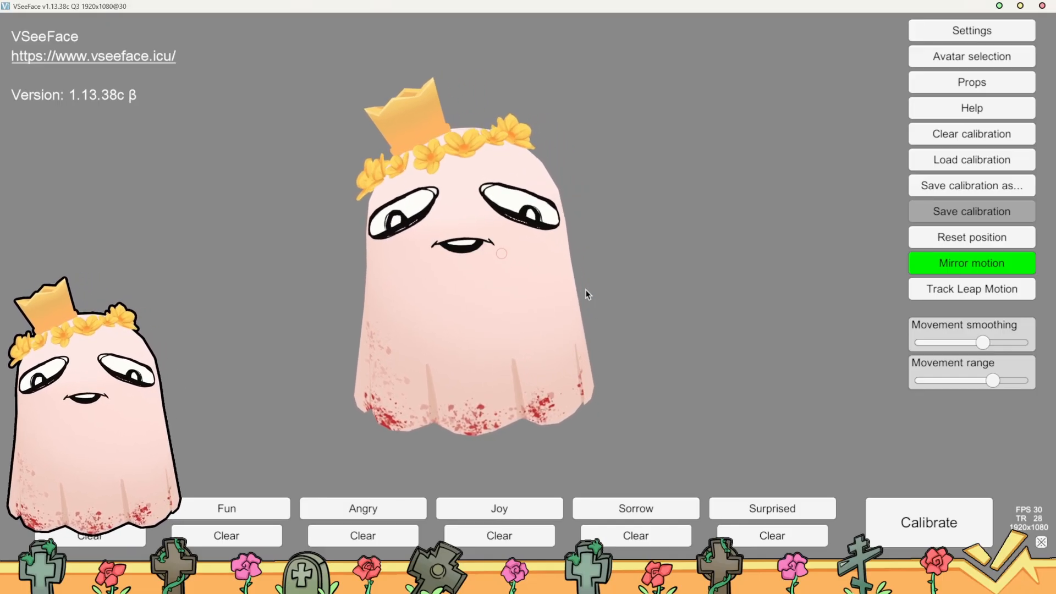
click(939, 30)
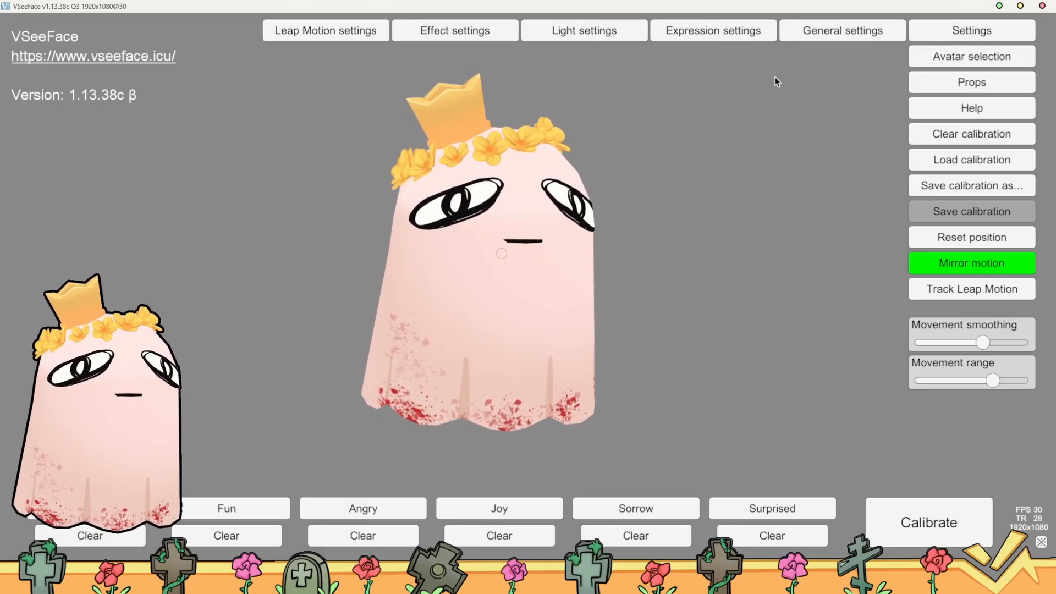
click(702, 30)
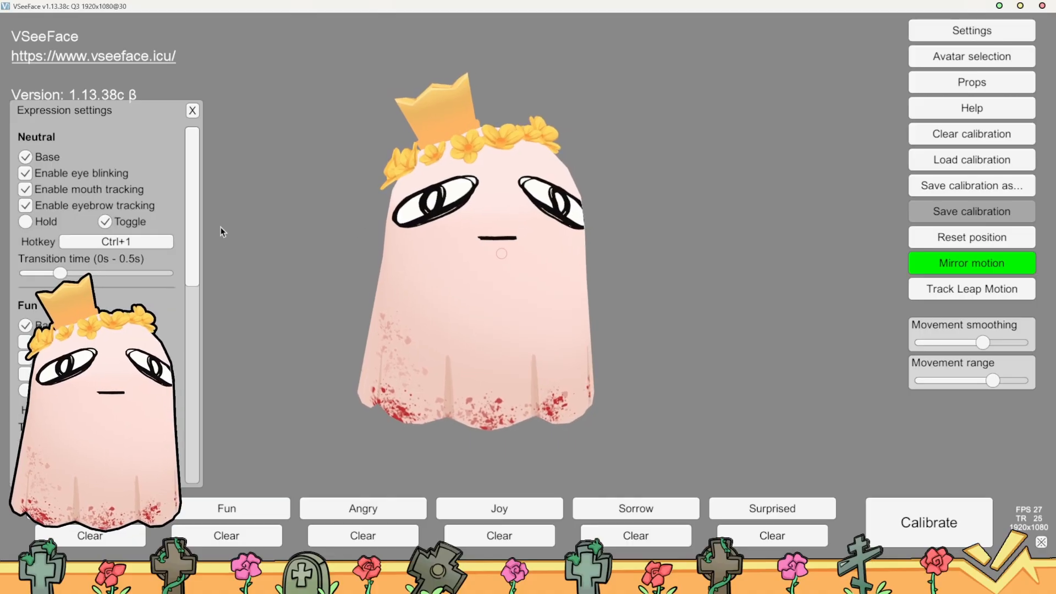
scroll(197, 201, down, 10)
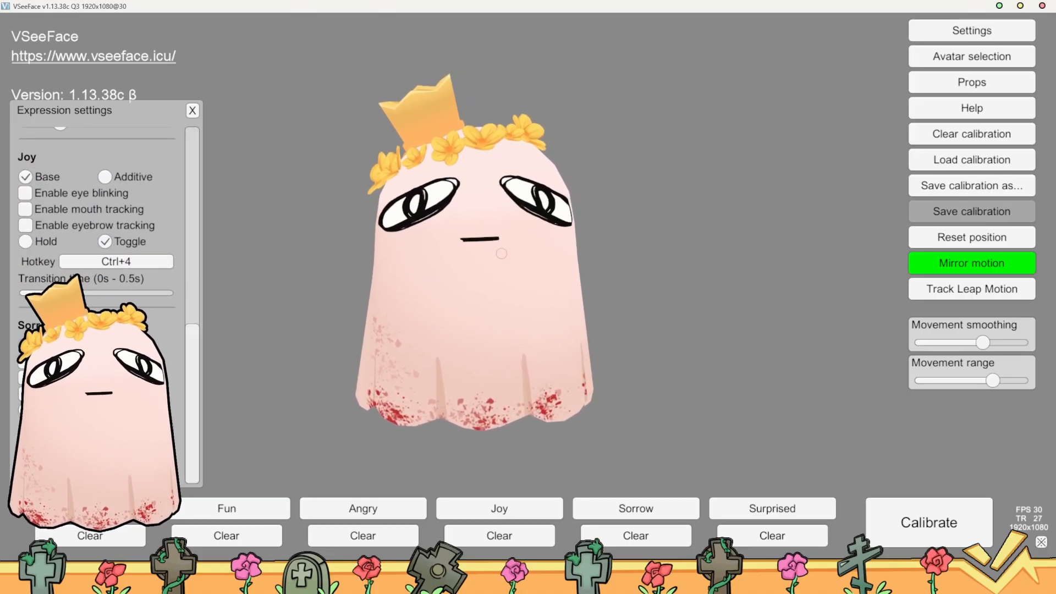
scroll(159, 296, up, 2)
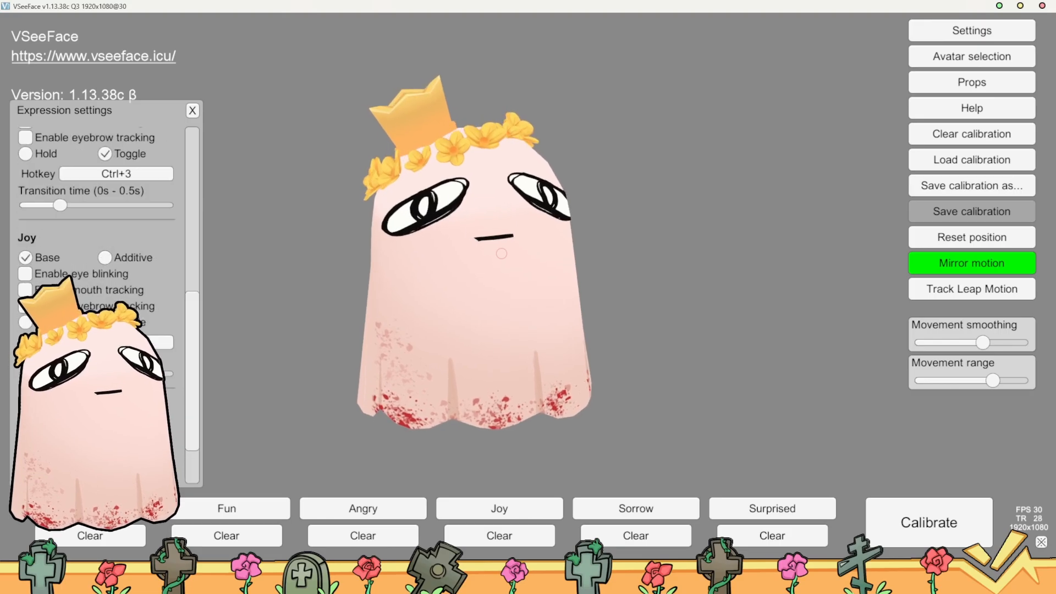
scroll(159, 296, down, 2)
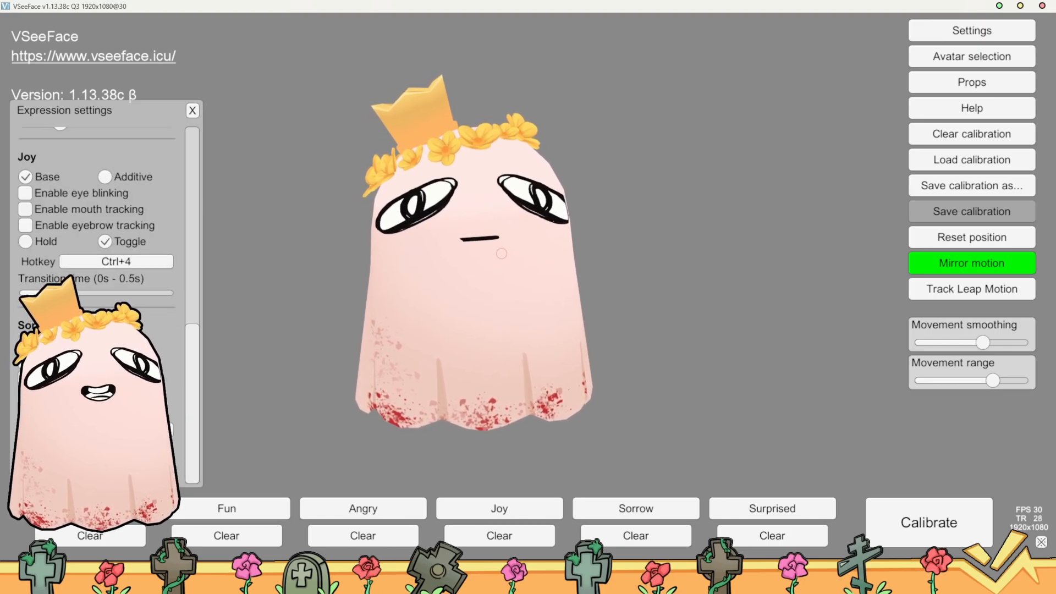
scroll(159, 296, up, 10)
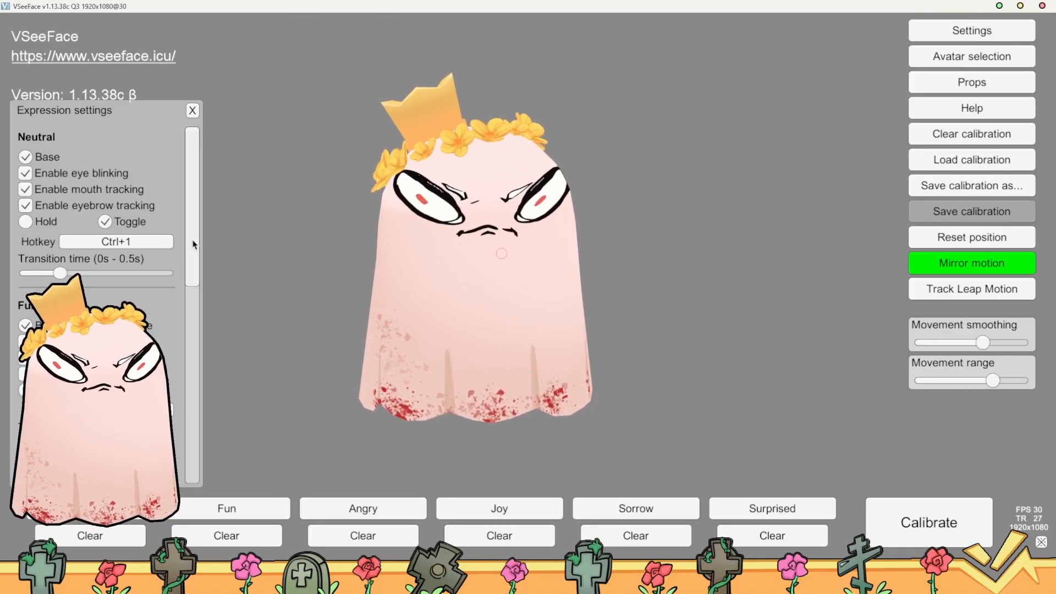
drag(193, 241, 196, 244)
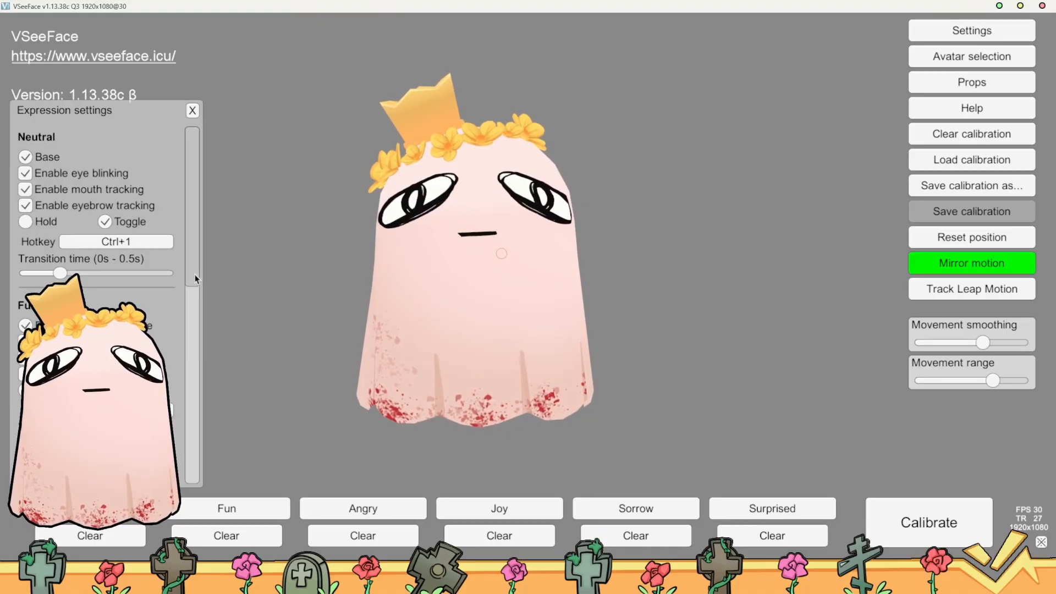
Test the avatar's Fun, Angry, Joy and Sorrow expressions with their assigned hotkeys
scroll(192, 275, down, 1)
key(ctrl+2)
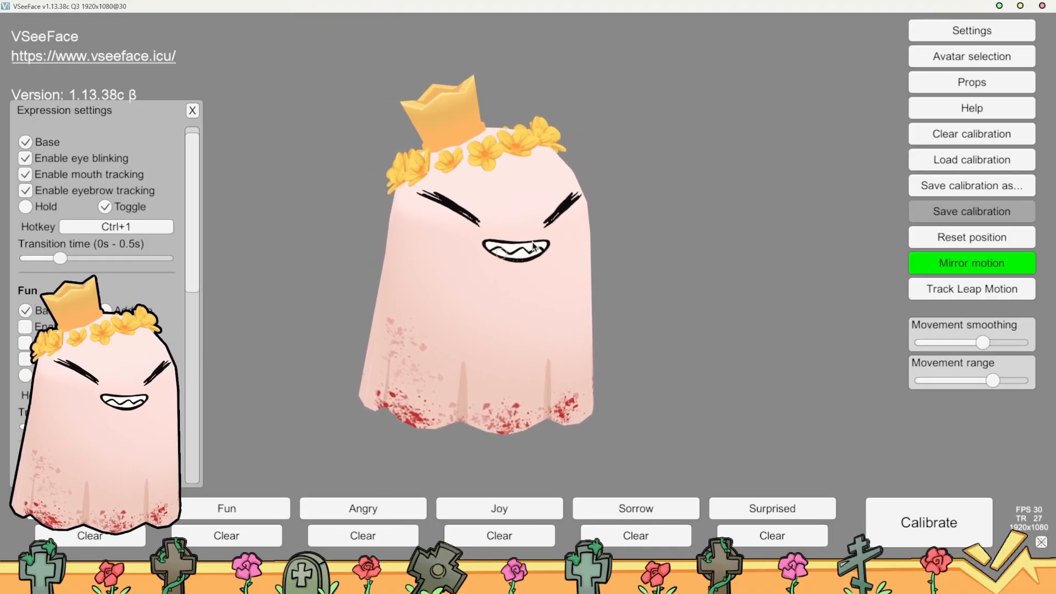
key(ctrl+3)
key(ctrl+2)
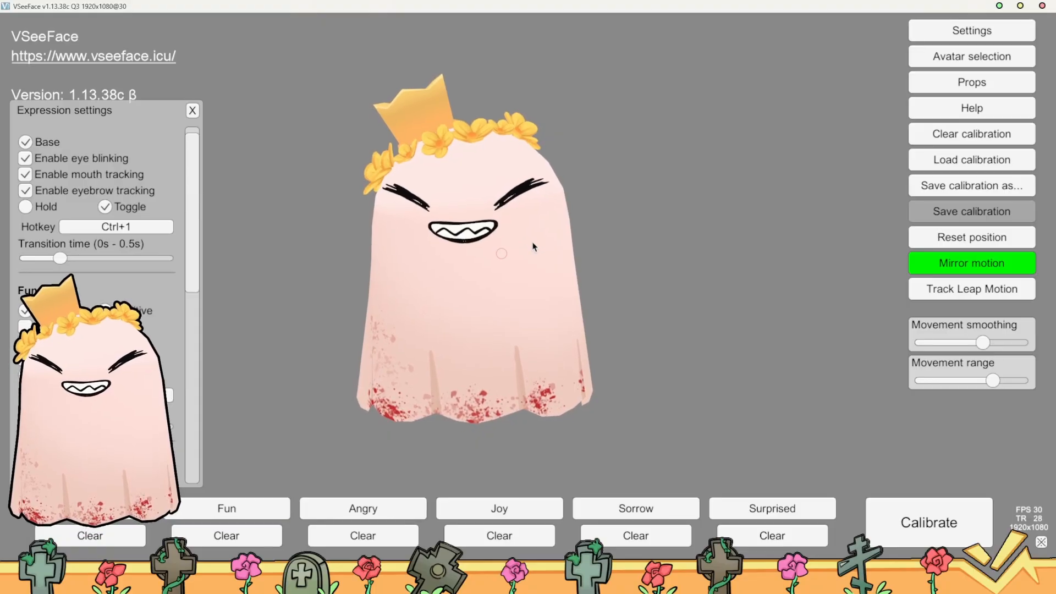
scroll(152, 334, down, 10)
key(ctrl+4)
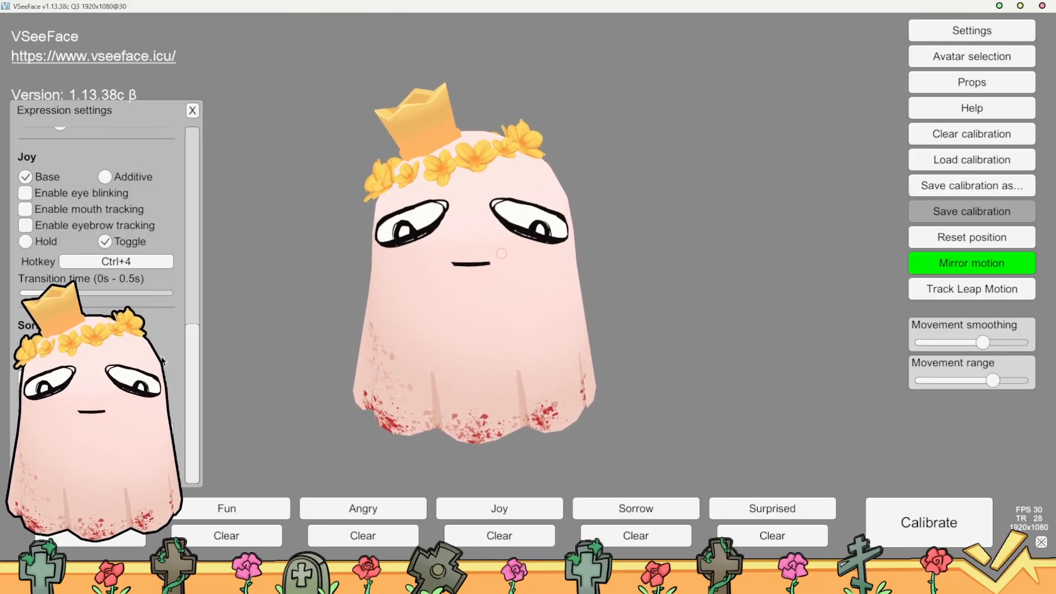
key(ctrl+5)
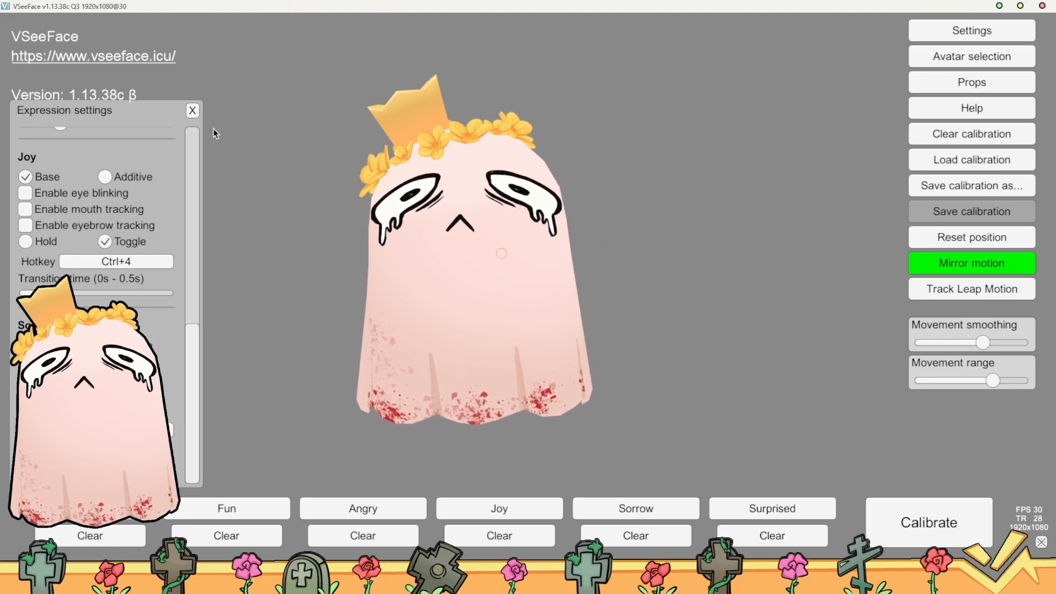
Close the expression settings and switch the avatar's Sorrow expression off
drag(203, 339, 203, 157)
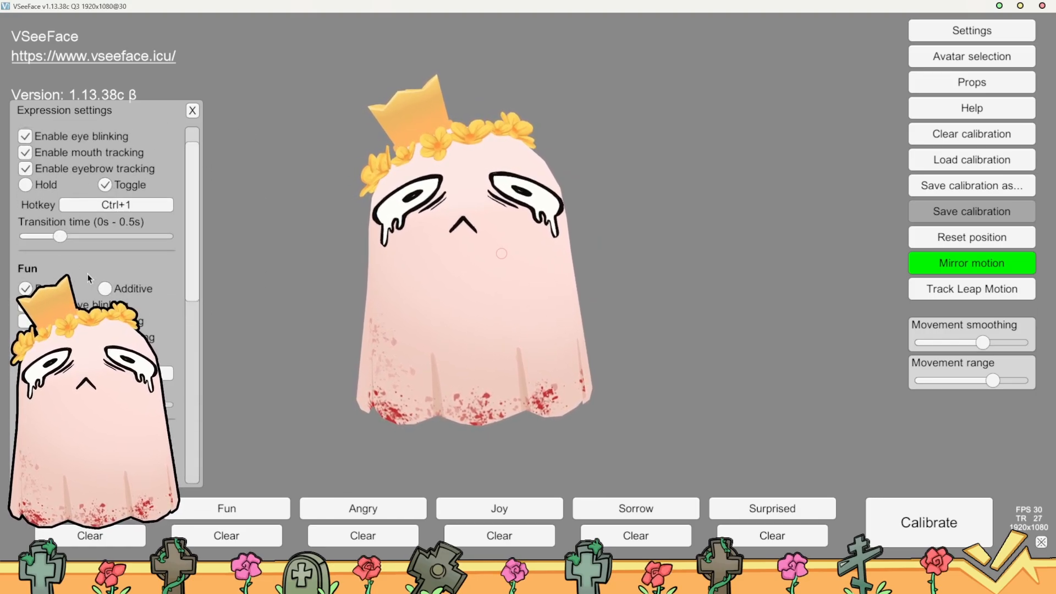
click(191, 111)
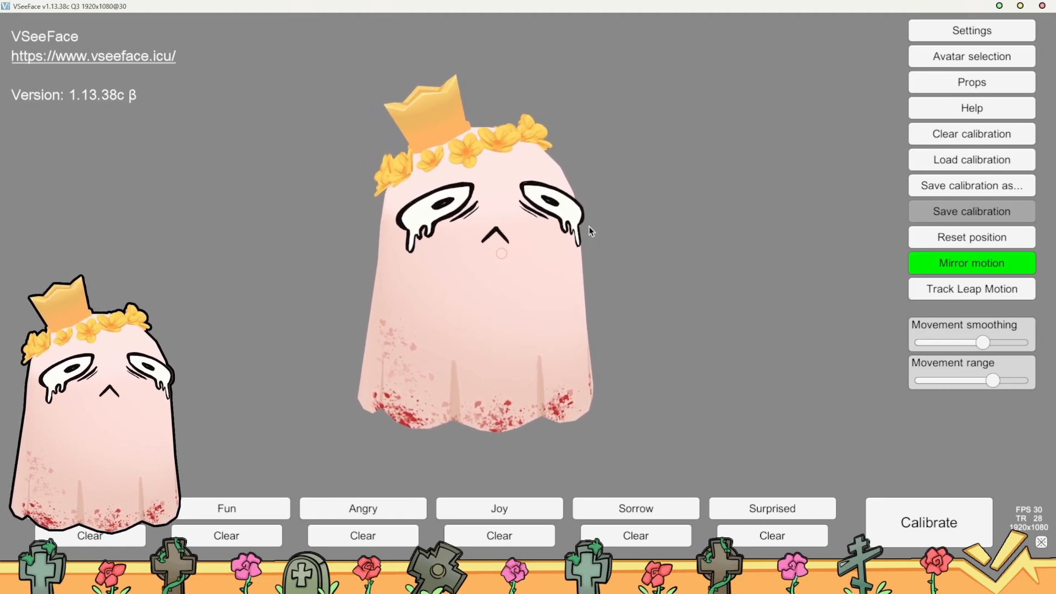
key(ctrl+5)
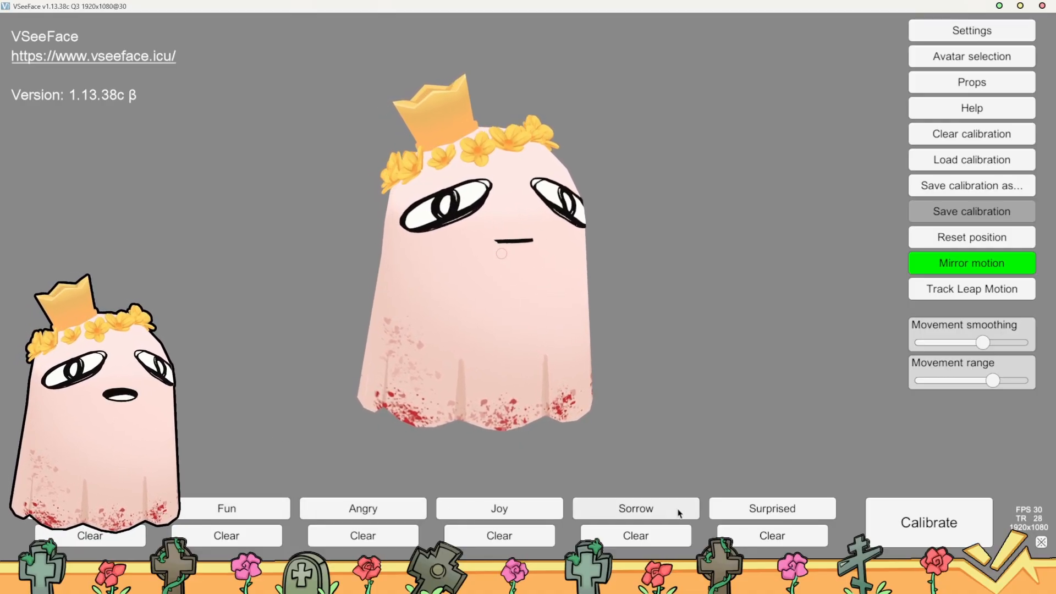
click(943, 31)
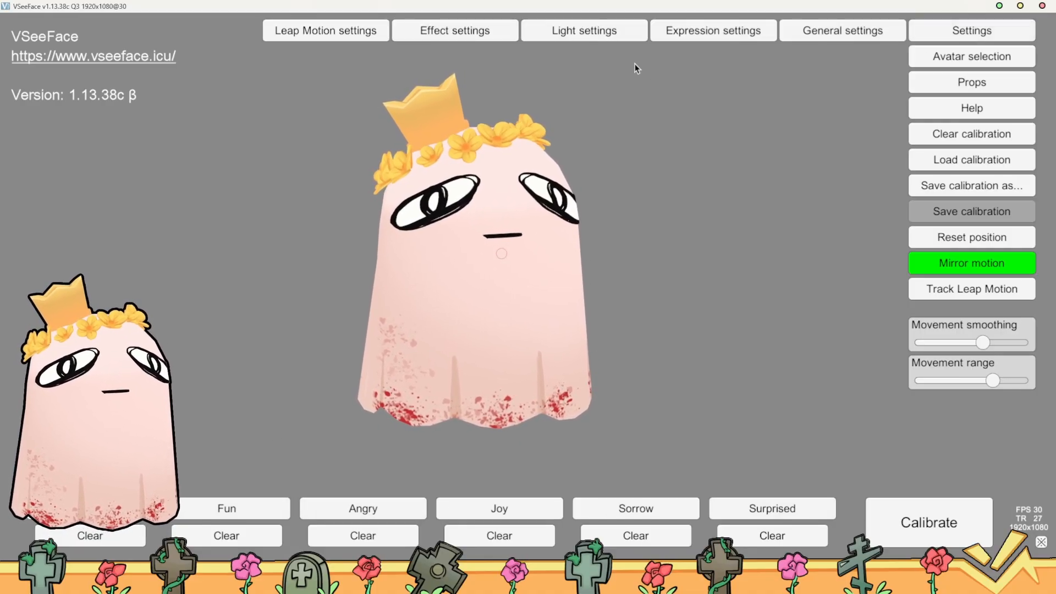
click(730, 38)
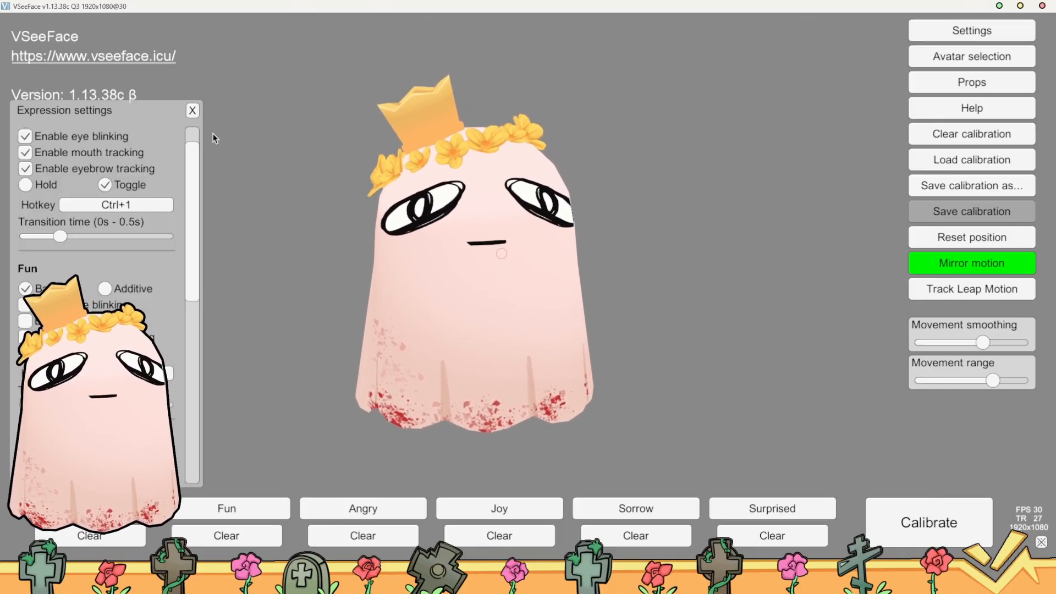
click(192, 111)
Show the face tracking points from the general settings and close the settings window
click(924, 33)
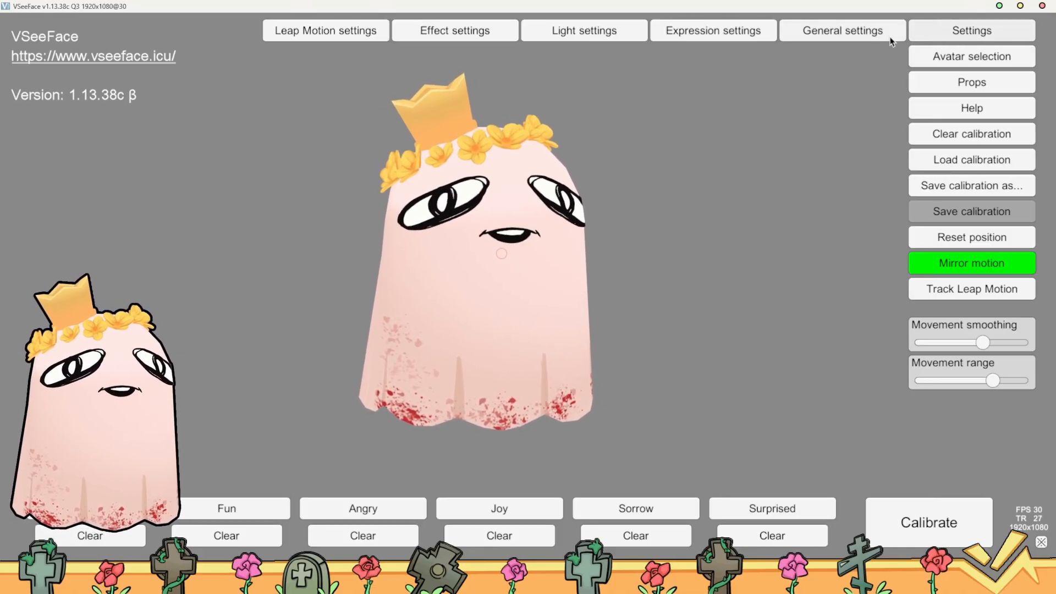
click(828, 37)
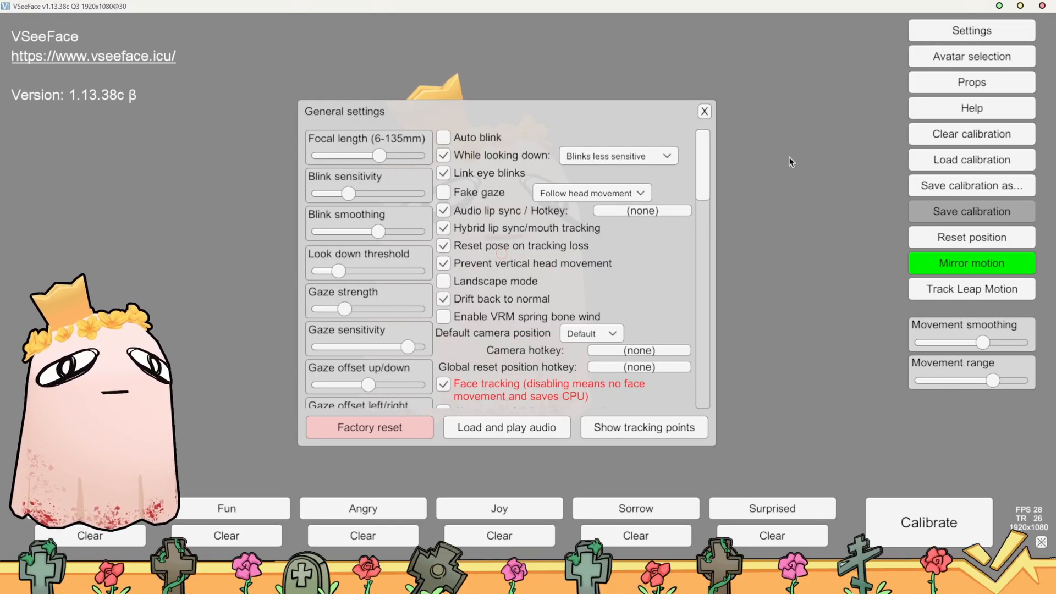
click(640, 434)
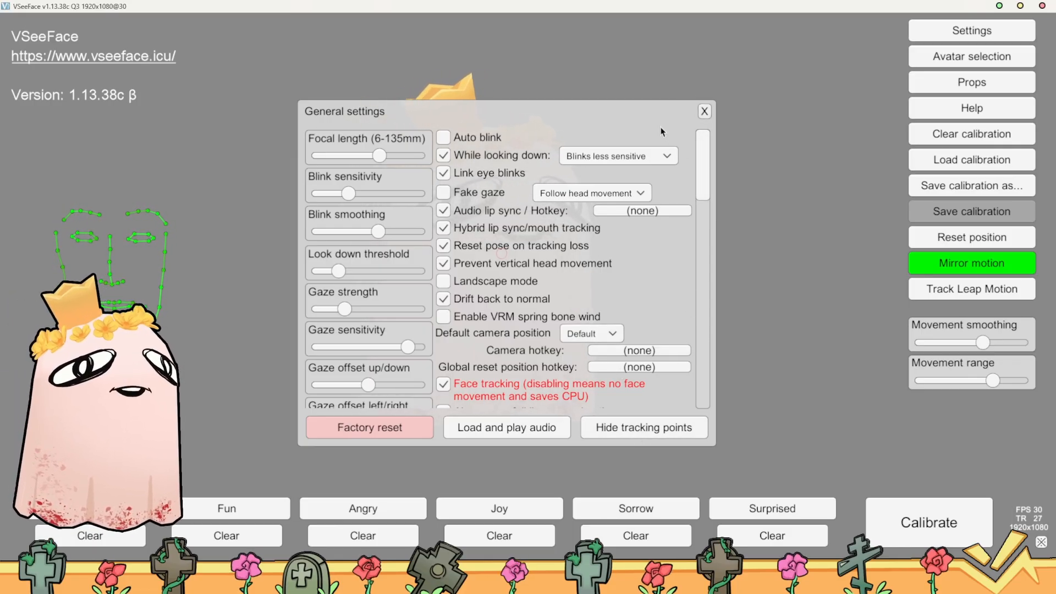
click(704, 112)
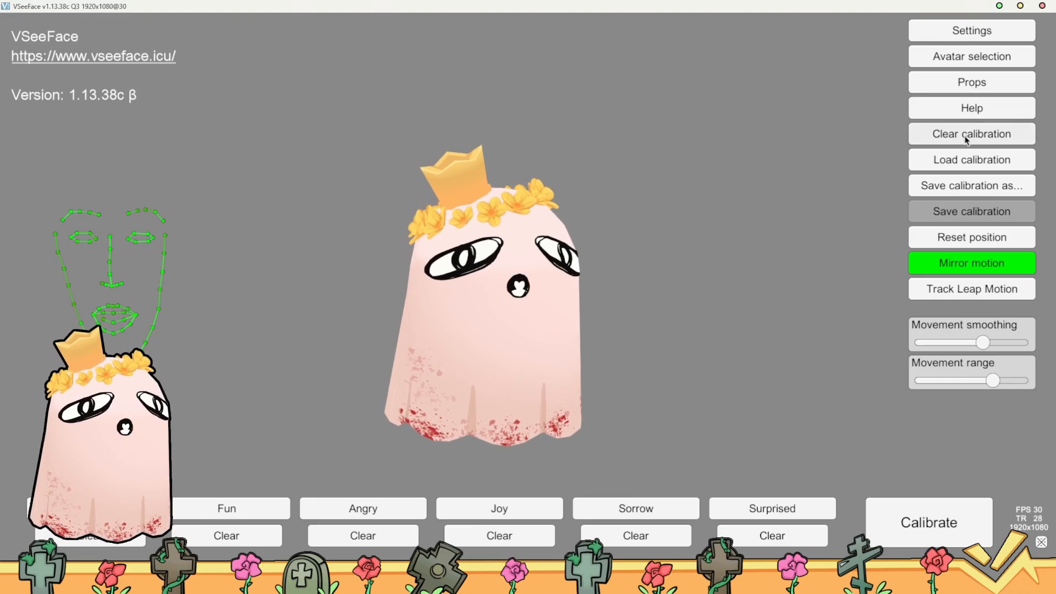
Load the expression calibration file Ghost2.0Calib.osemodel from the Calibs folder
click(971, 160)
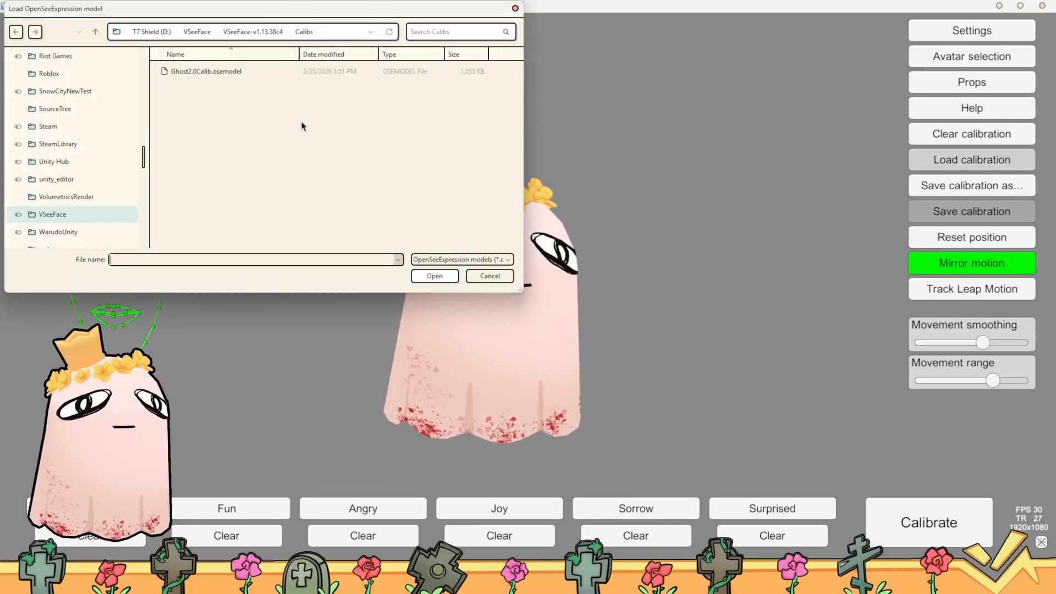
click(248, 71)
click(452, 279)
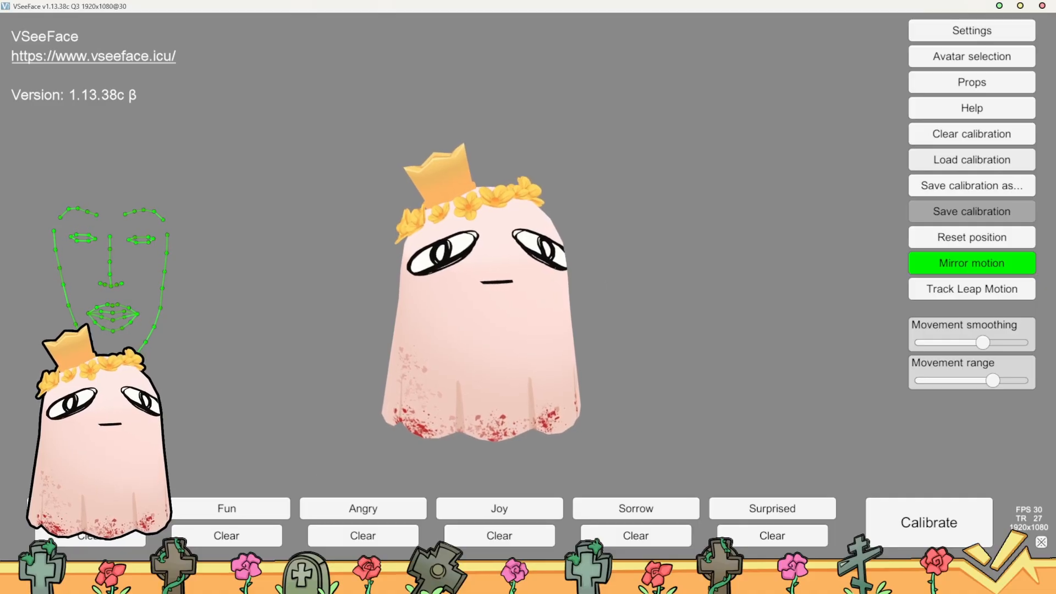
Record the Neutral expression data and run the expression calibration
click(93, 508)
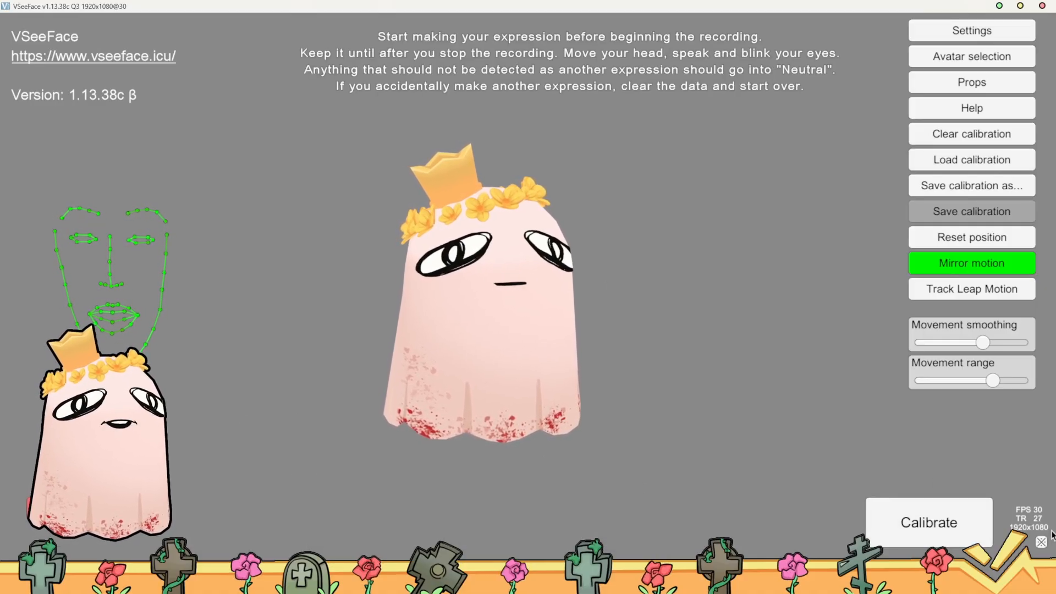
click(935, 520)
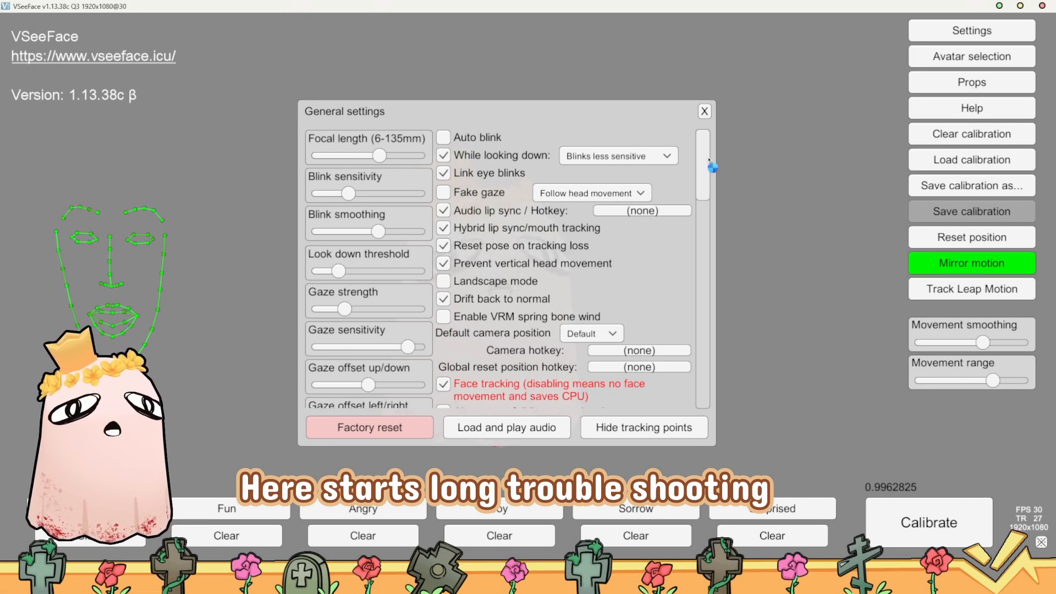
Move the general settings window off the avatar's face and switch Landscape mode on and back off
drag(708, 158, 708, 150)
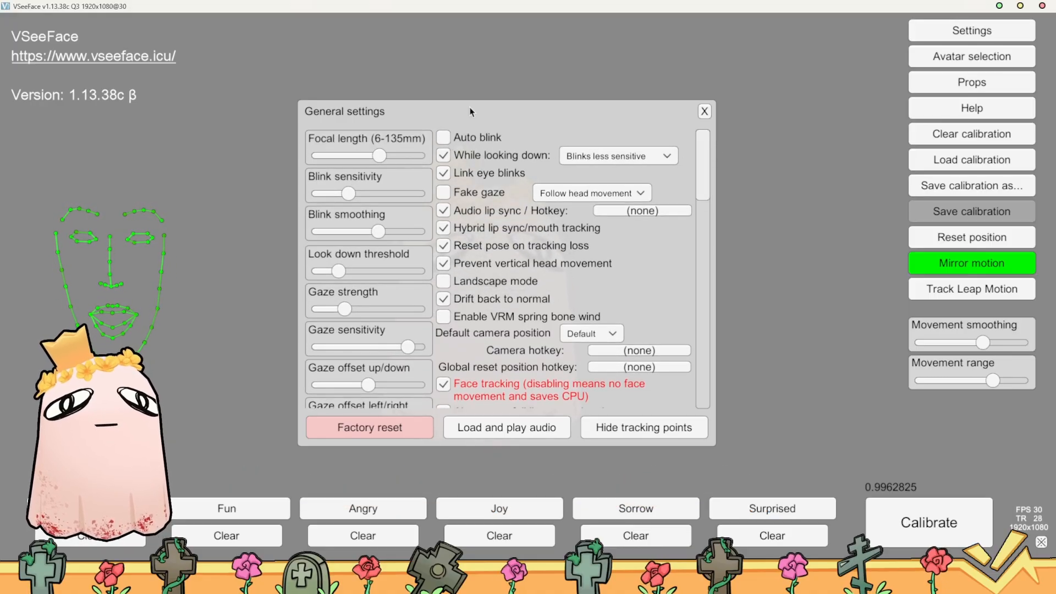
drag(471, 112, 720, 87)
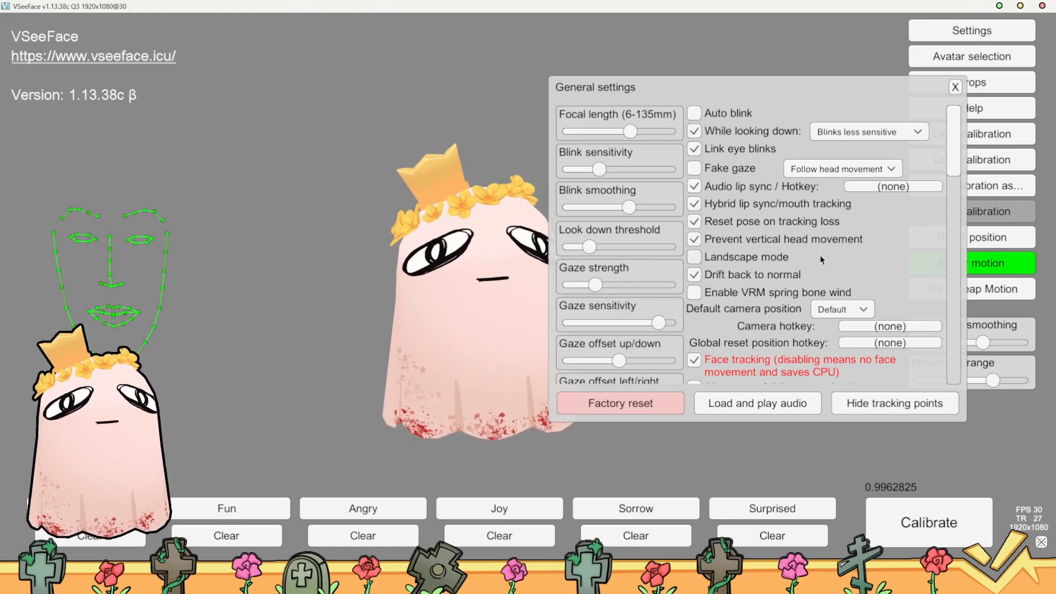
click(762, 260)
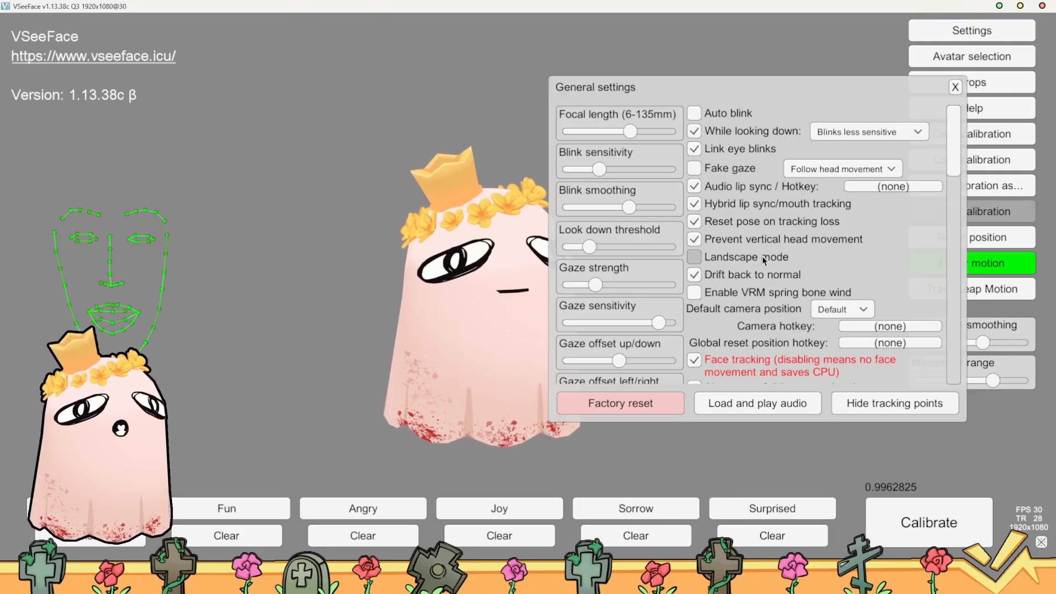
click(764, 259)
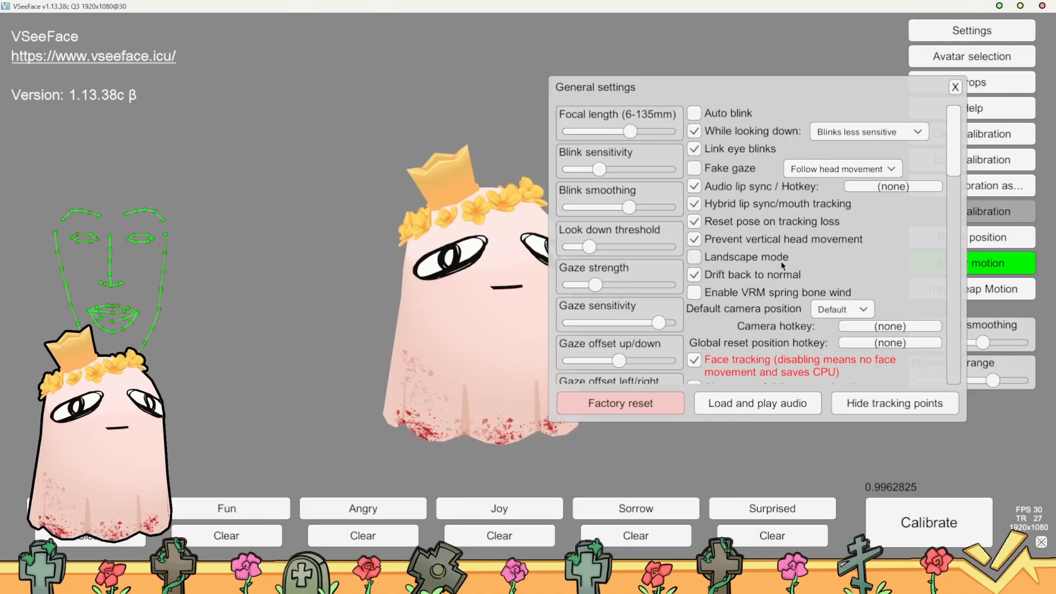
Enable VRM spring bone wind in the general settings
drag(956, 163, 957, 176)
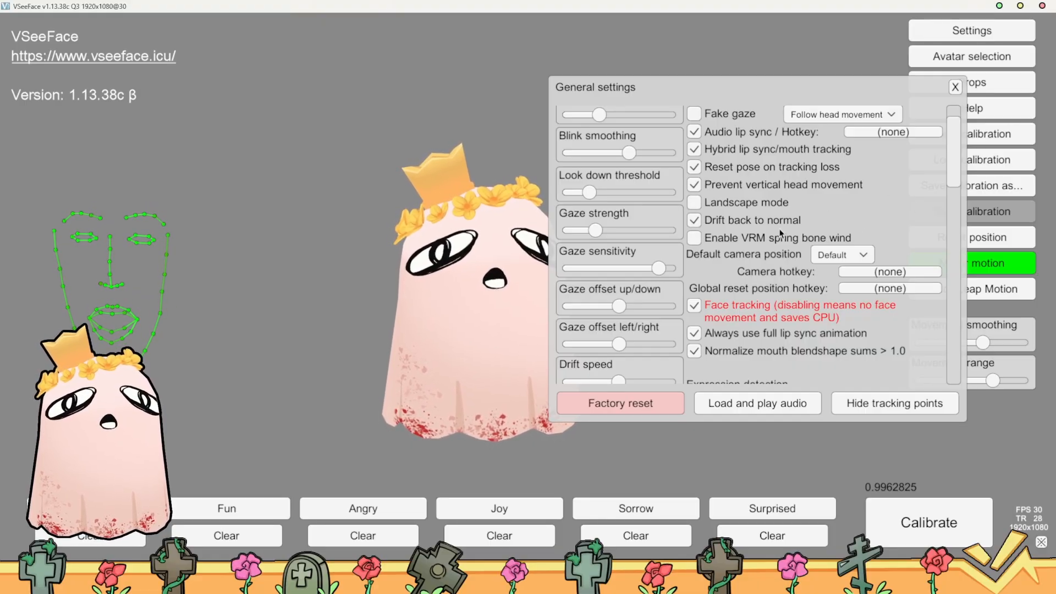
scroll(717, 273, up, 2)
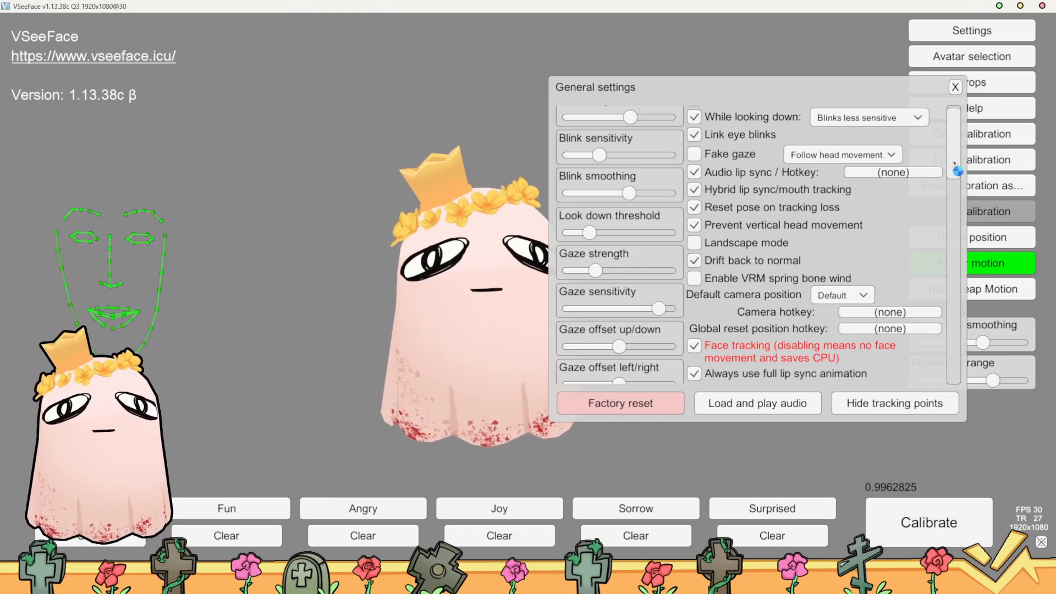
drag(954, 163, 955, 189)
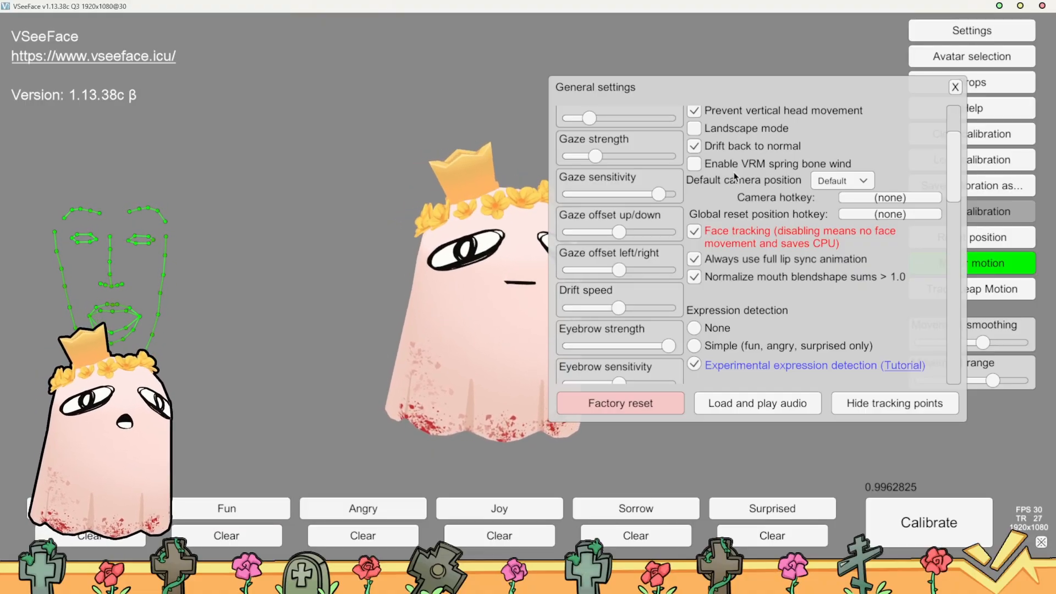
click(695, 164)
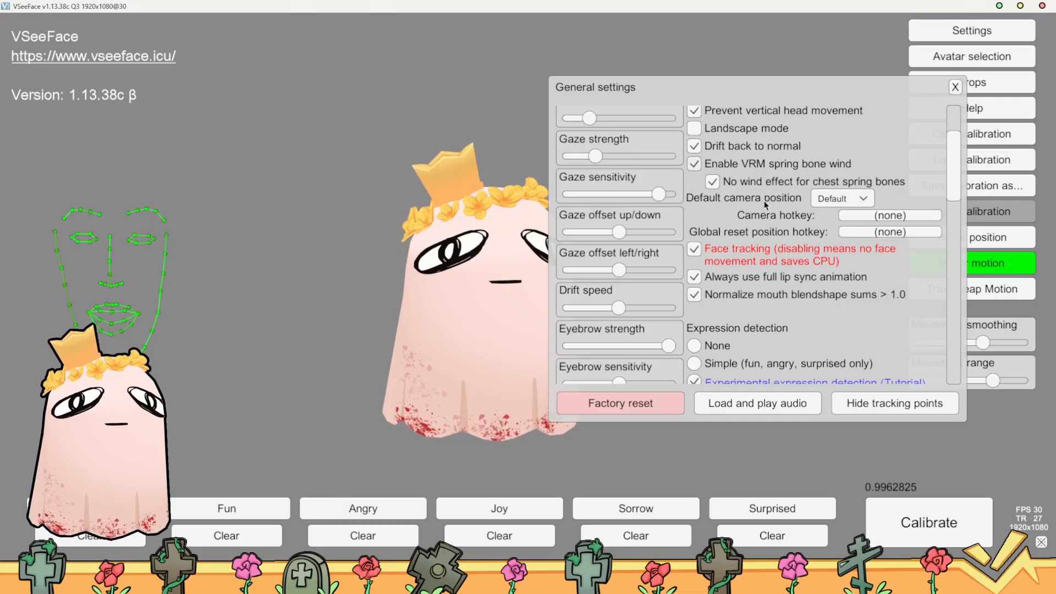
Try the Closer default camera position, switch back to Default and zoom out from the avatar
click(852, 204)
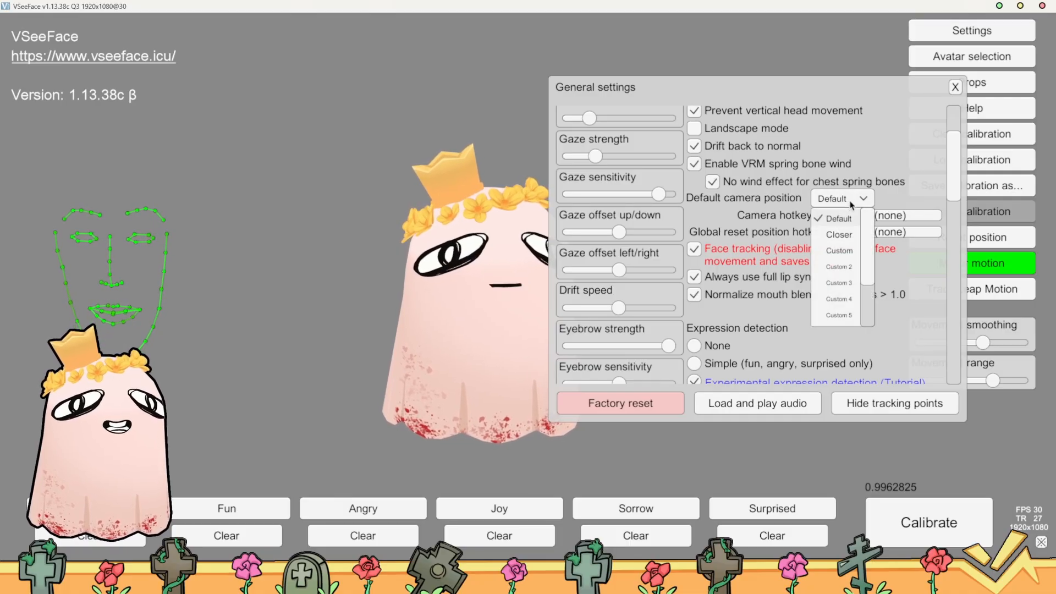
click(839, 235)
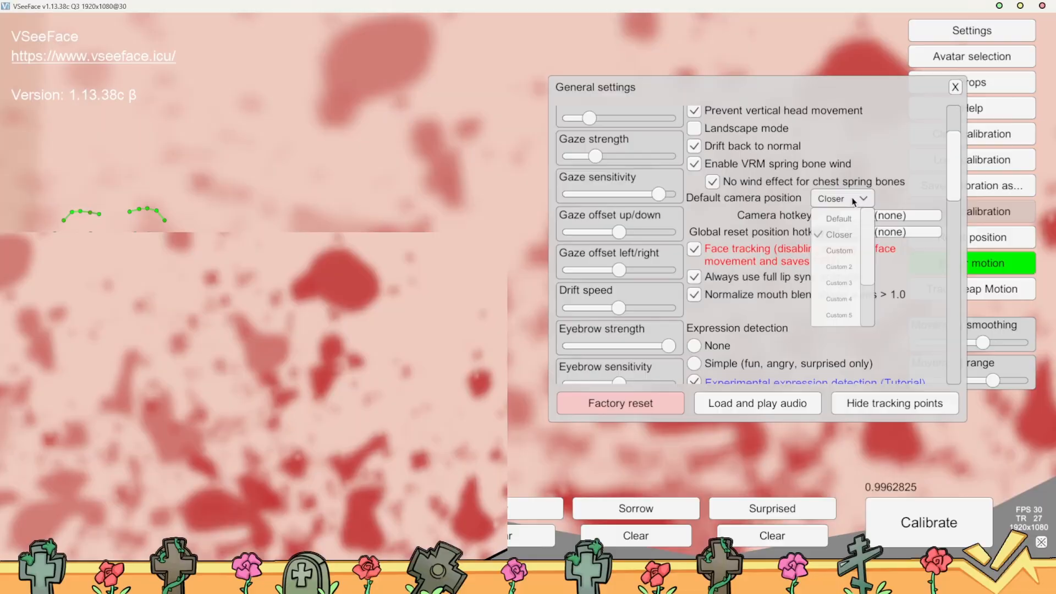
click(853, 199)
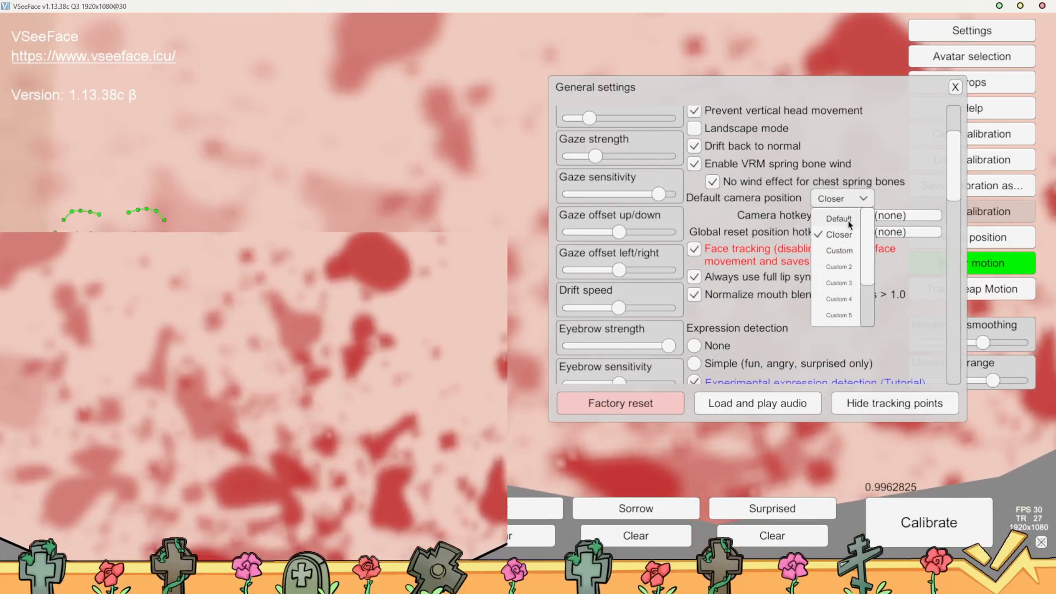
click(839, 218)
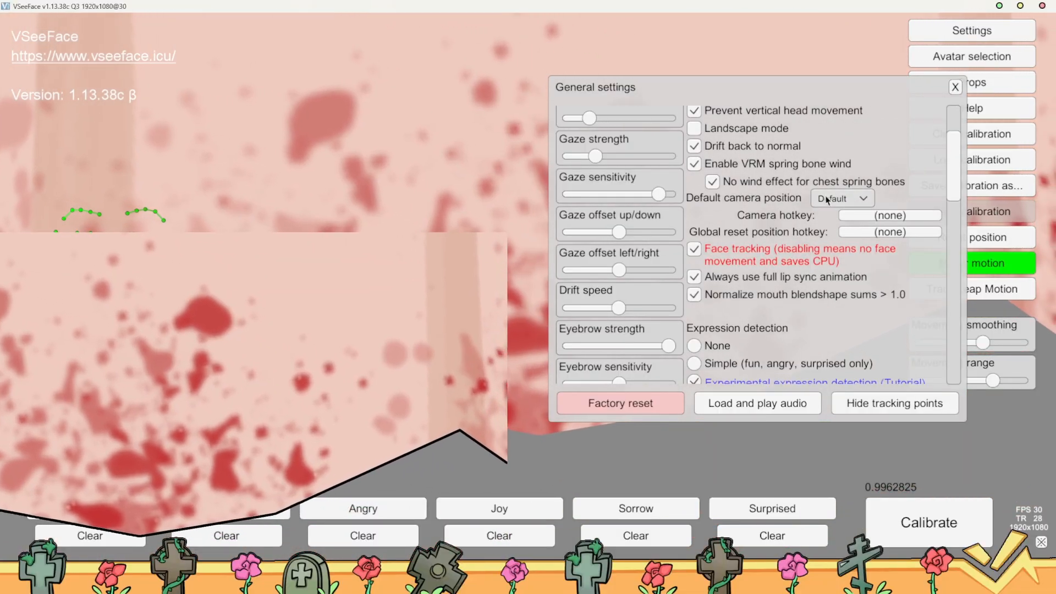
click(827, 200)
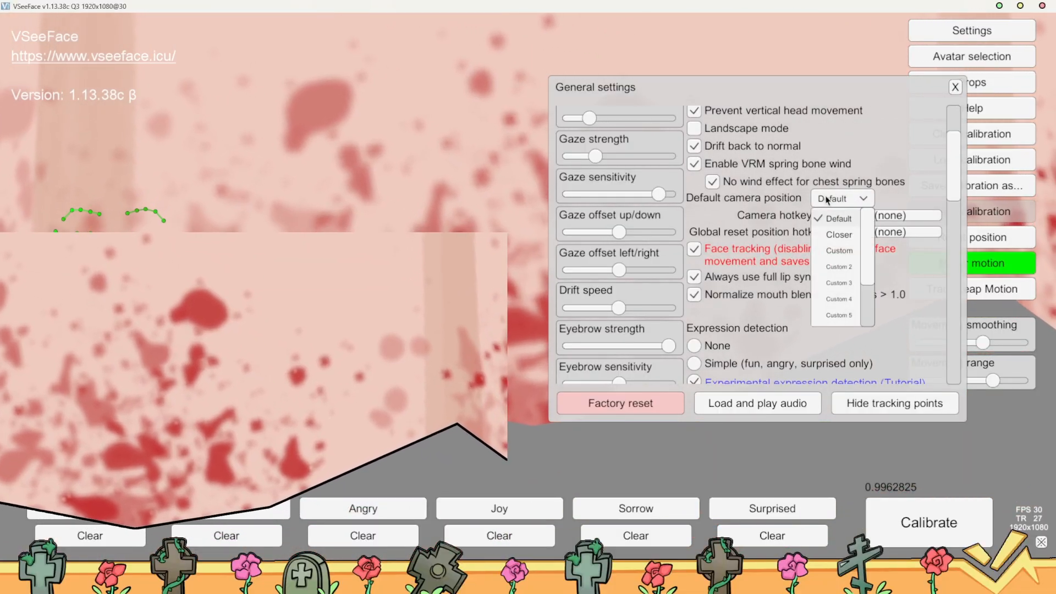
click(826, 200)
scroll(349, 201, down, 5)
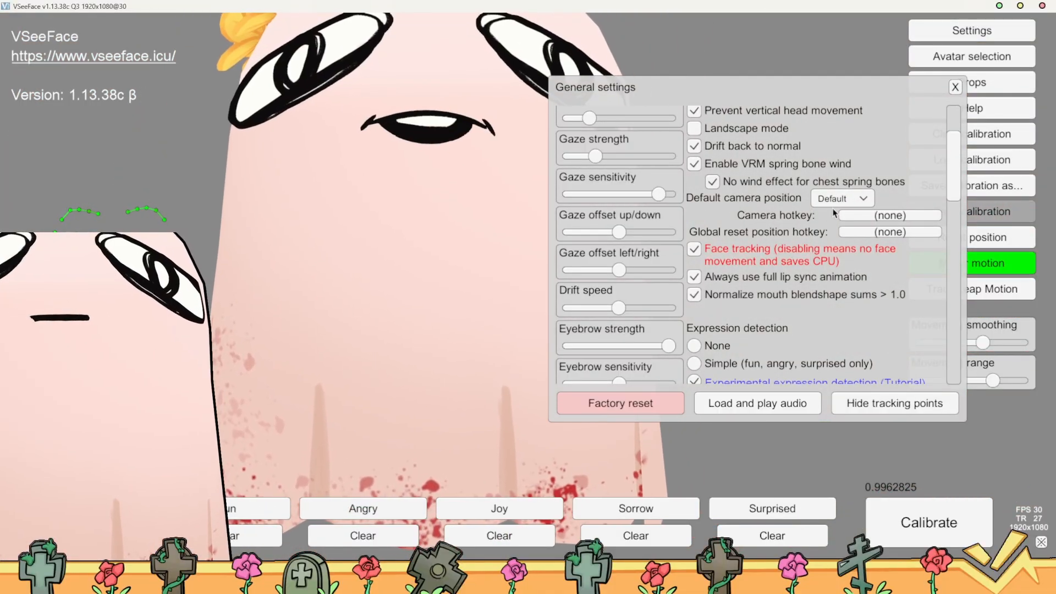
Set the default camera position to Custom 5, reframe the whole avatar in view and save that camera position
click(842, 199)
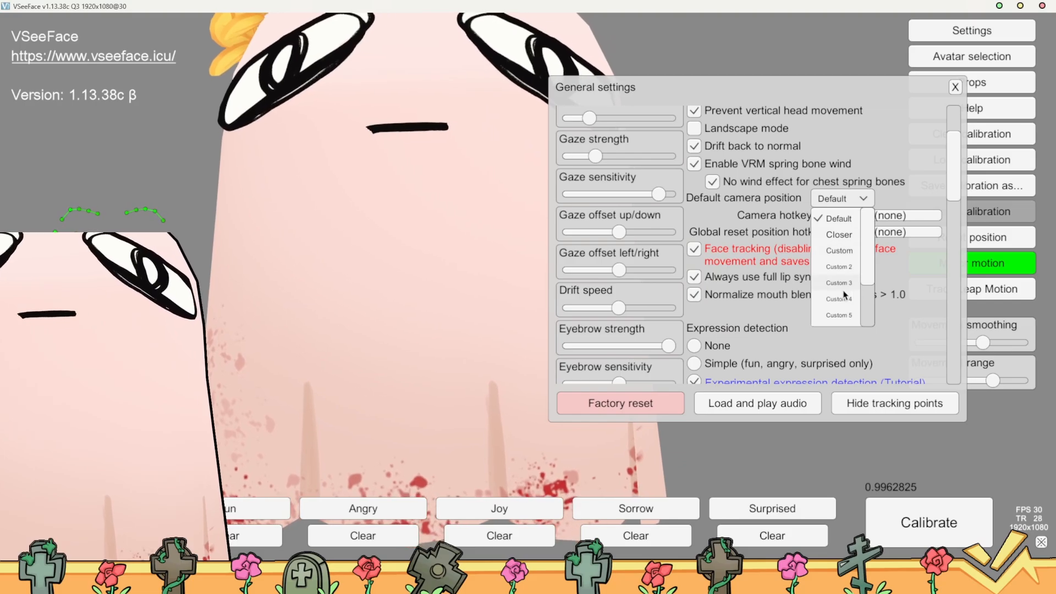
click(842, 282)
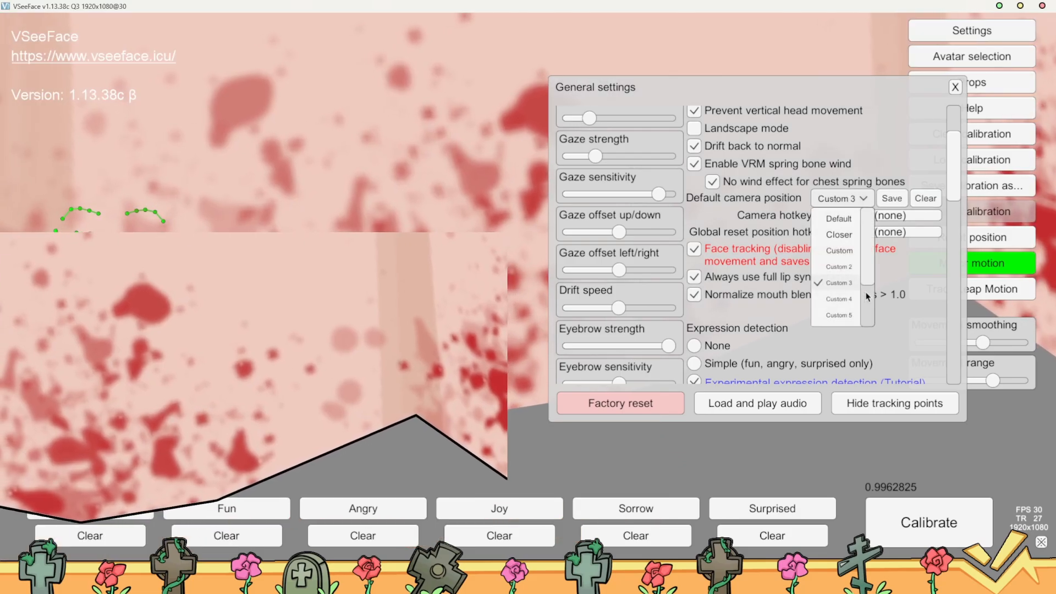
click(839, 315)
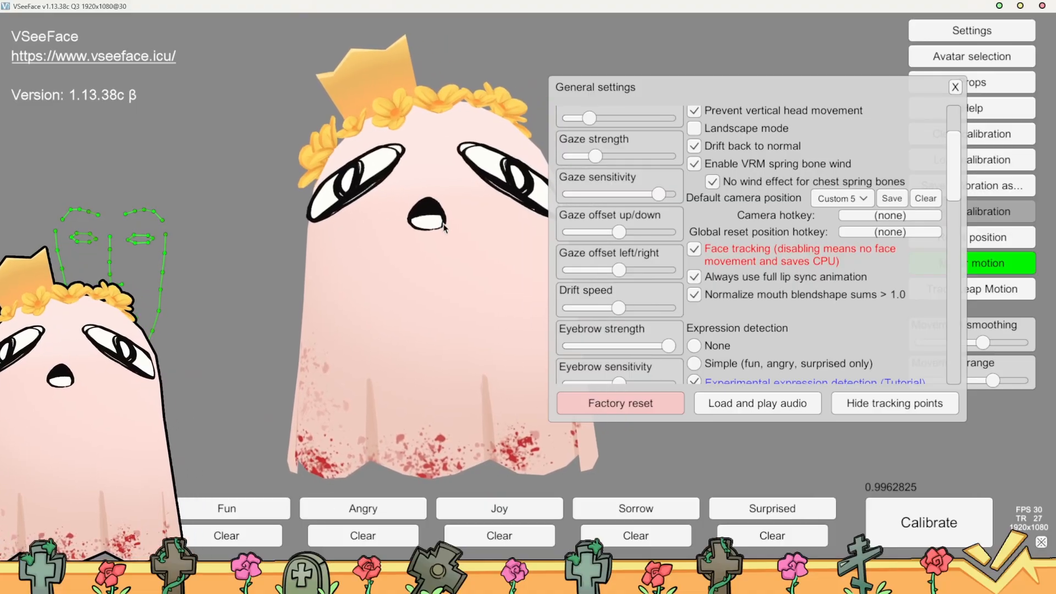
scroll(470, 240, down, 1)
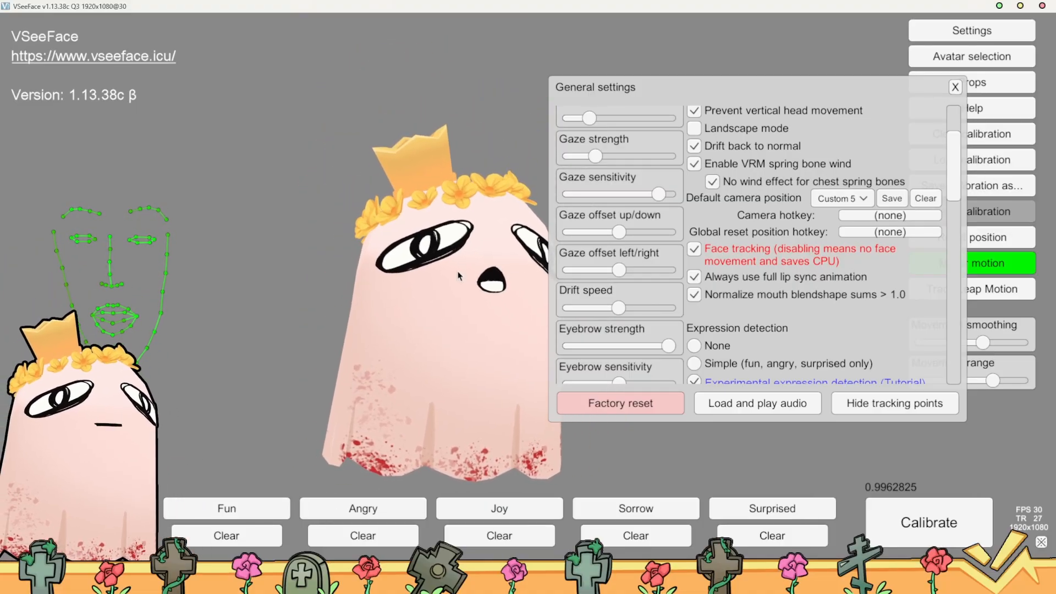
alt+middle_drag(453, 308, 497, 256)
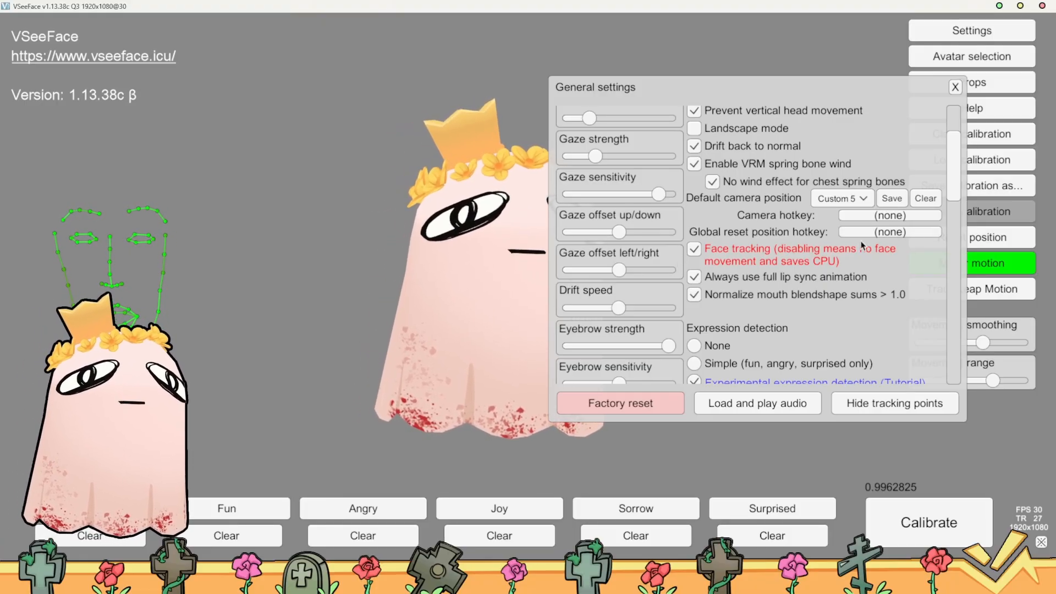
click(892, 199)
click(893, 200)
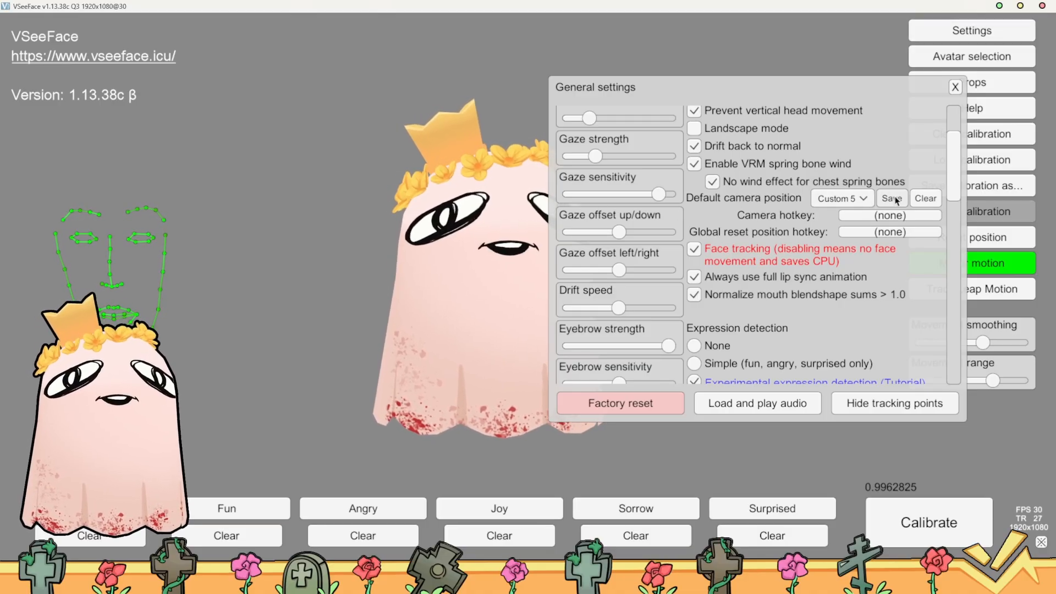
click(897, 202)
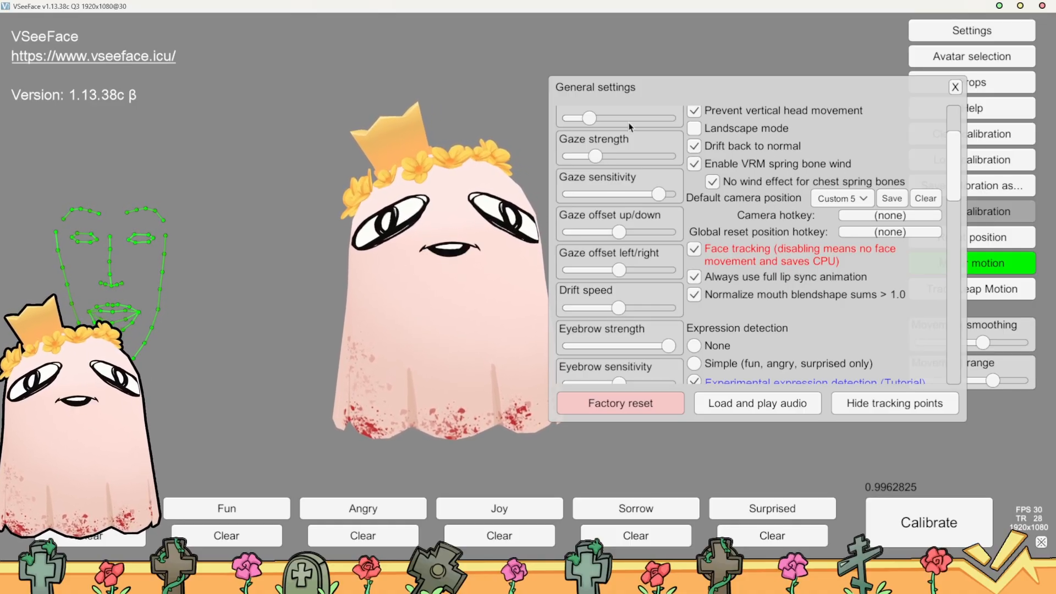
Set the wind strength to its maximum in the general settings
scroll(633, 126, up, 3)
scroll(654, 129, down, 5)
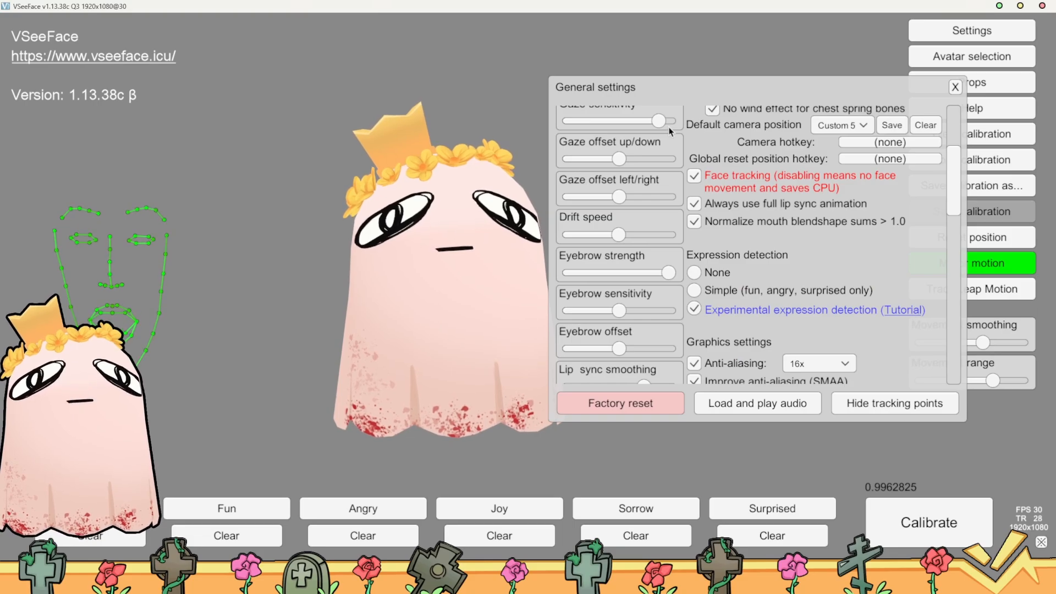
scroll(670, 131, down, 5)
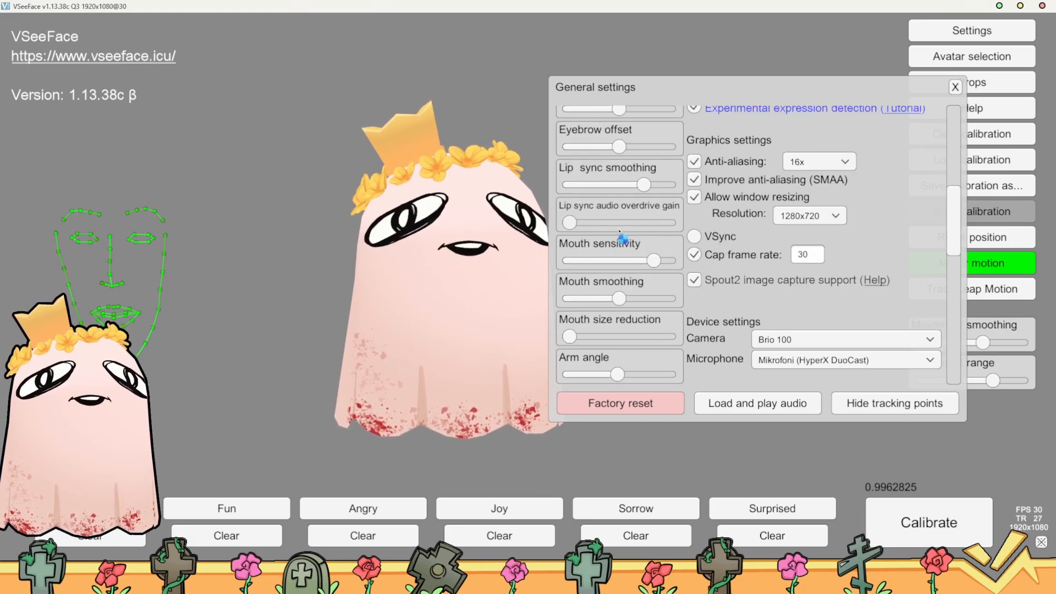
scroll(610, 330, down, 5)
scroll(613, 308, down, 2)
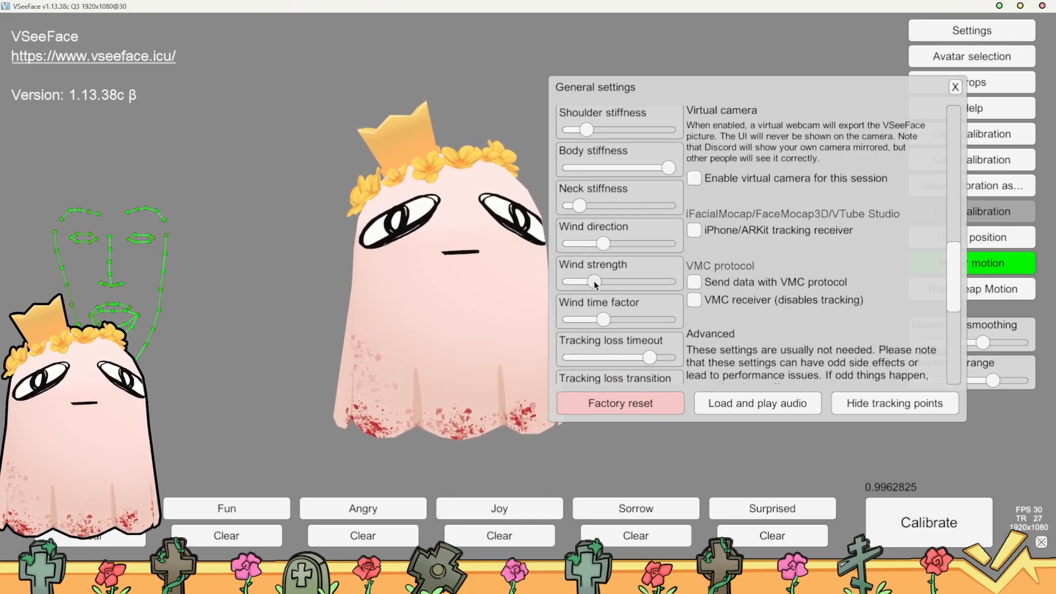
drag(594, 283, 685, 290)
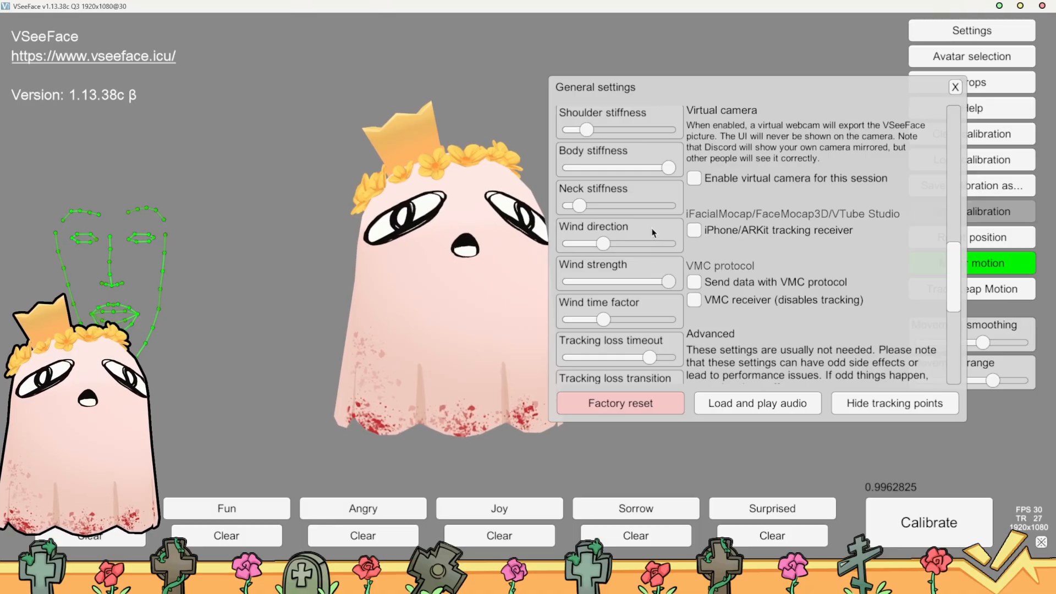
scroll(636, 311, down, 1)
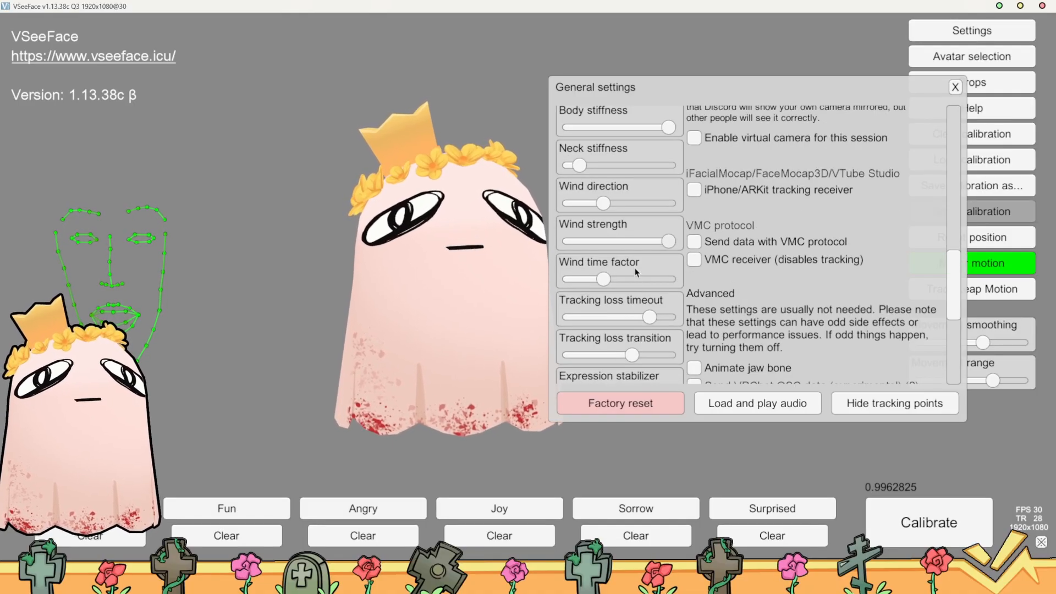
Try the wind time factor at 8.00, lower it to its minimum, and set the wind direction to its maximum
drag(603, 279, 676, 280)
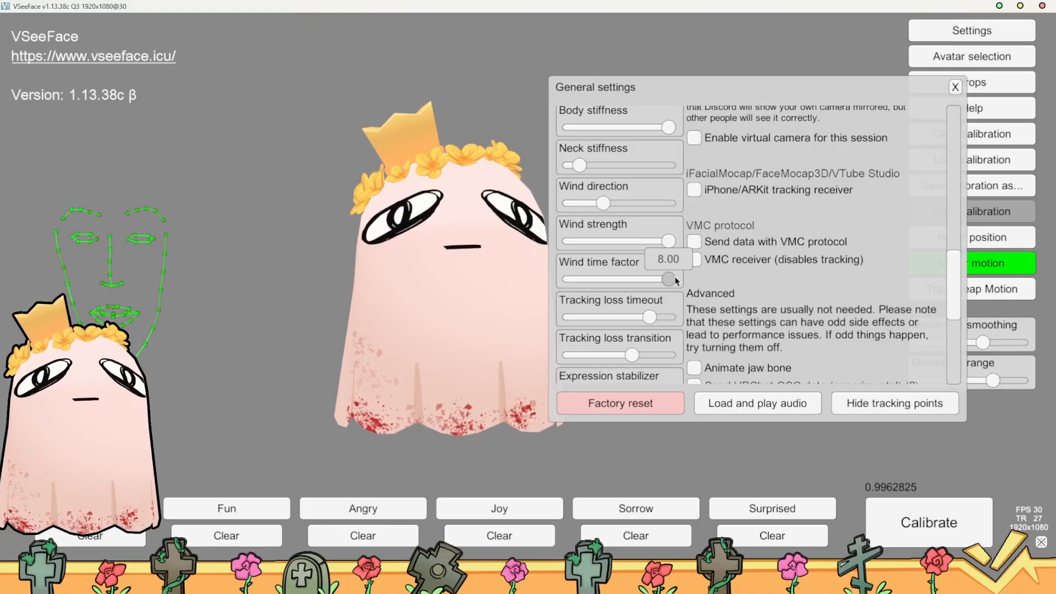
drag(669, 279, 567, 290)
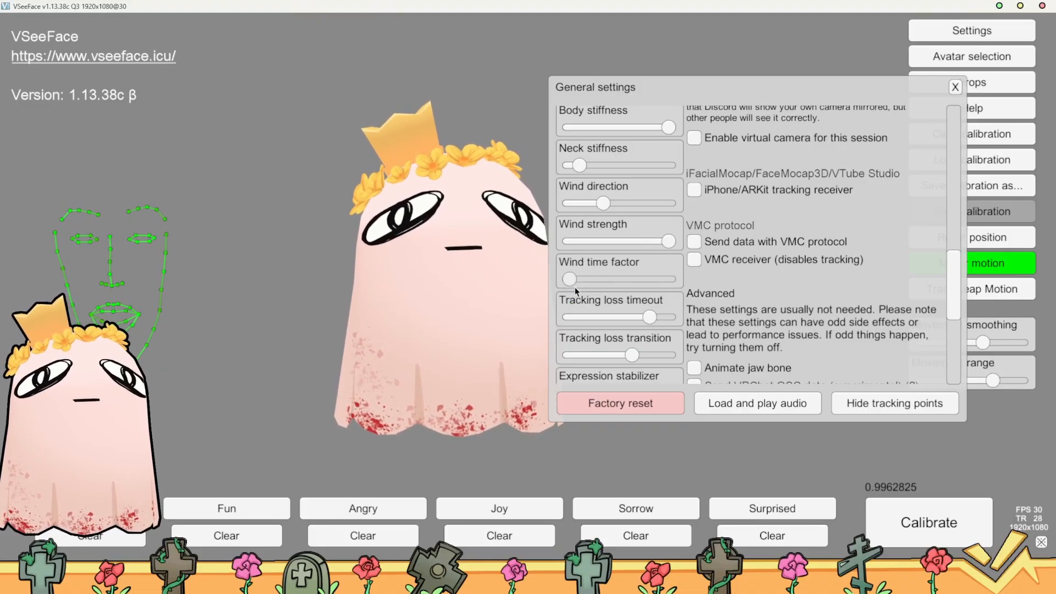
drag(604, 203, 716, 211)
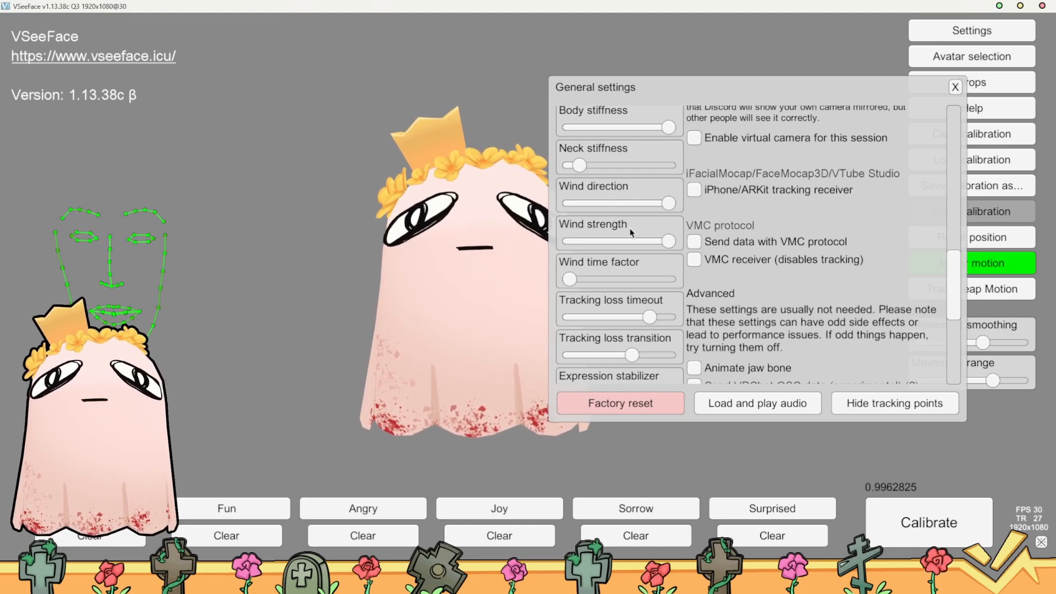
Try lowering the wind strength to about 0.58 and return it to its maximum
mouse_move(670, 242)
mouse_down()
mouse_move(569, 245)
mouse_move(682, 242)
mouse_up()
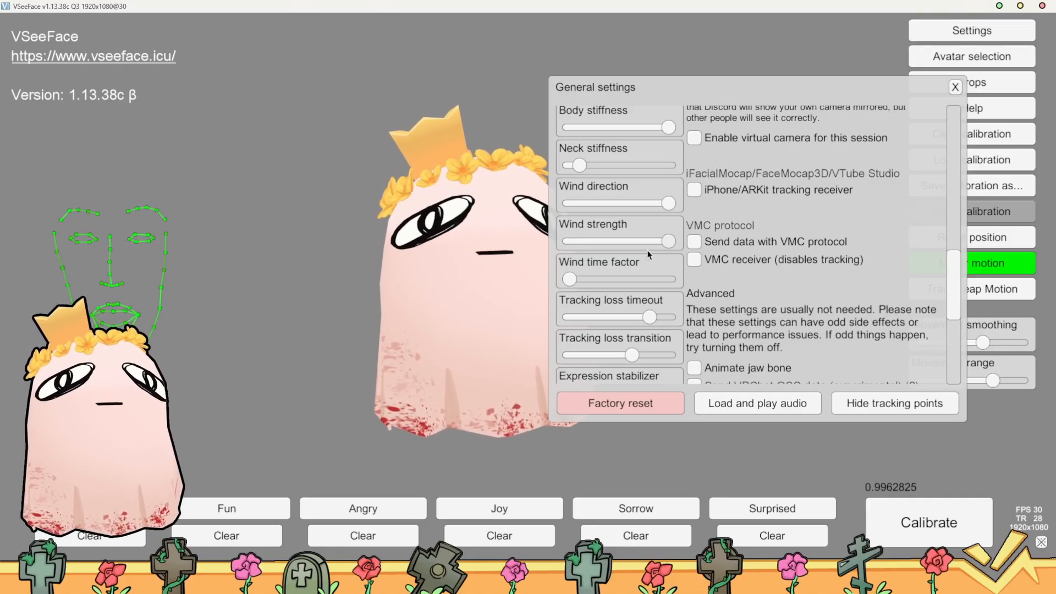
mouse_move(675, 247)
mouse_down()
mouse_move(635, 249)
mouse_move(686, 251)
mouse_up()
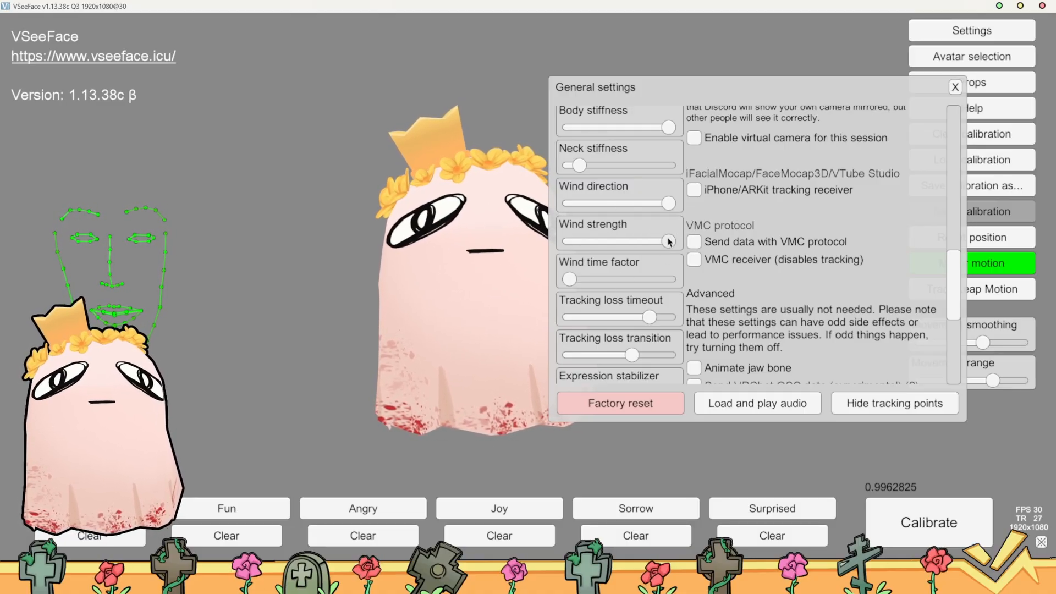
drag(670, 242, 578, 248)
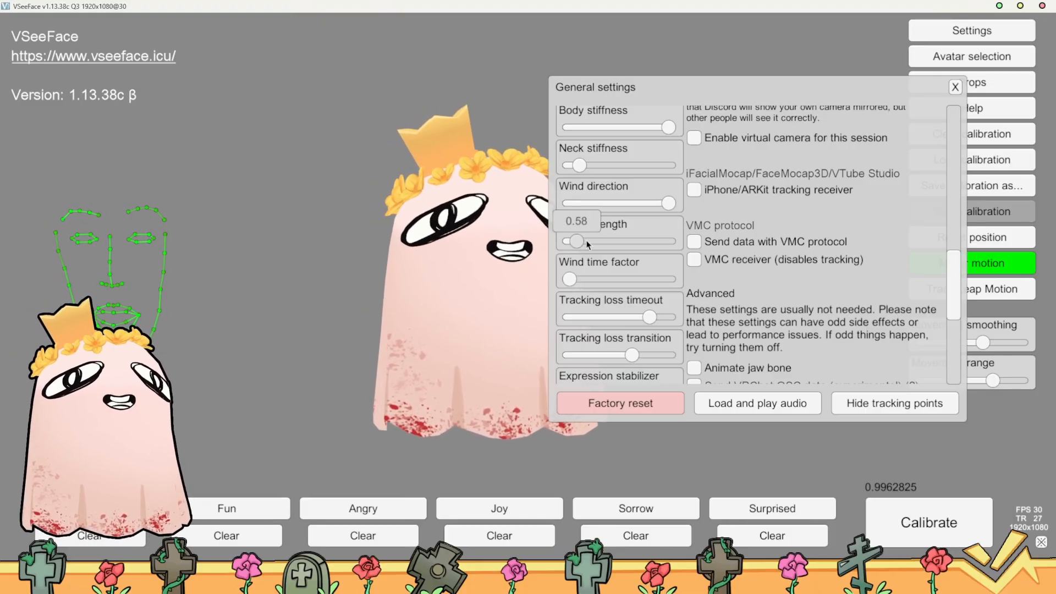
drag(588, 246, 677, 245)
Move the General settings window clear of the avatar, set the wind strength to 0.94 and raise the wind time factor slightly above its minimum
drag(640, 90, 695, 77)
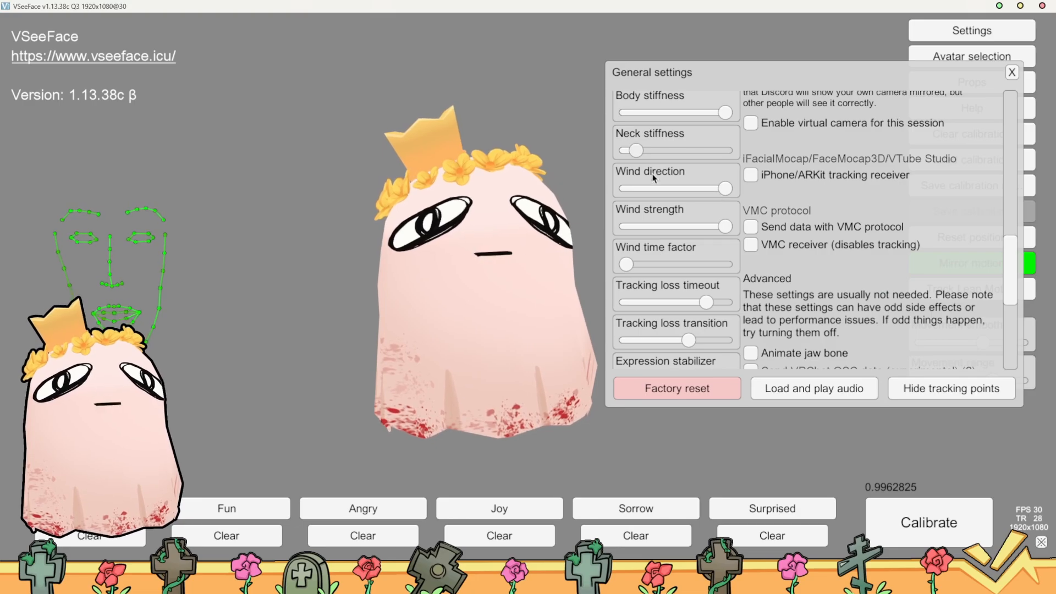
drag(726, 229, 637, 228)
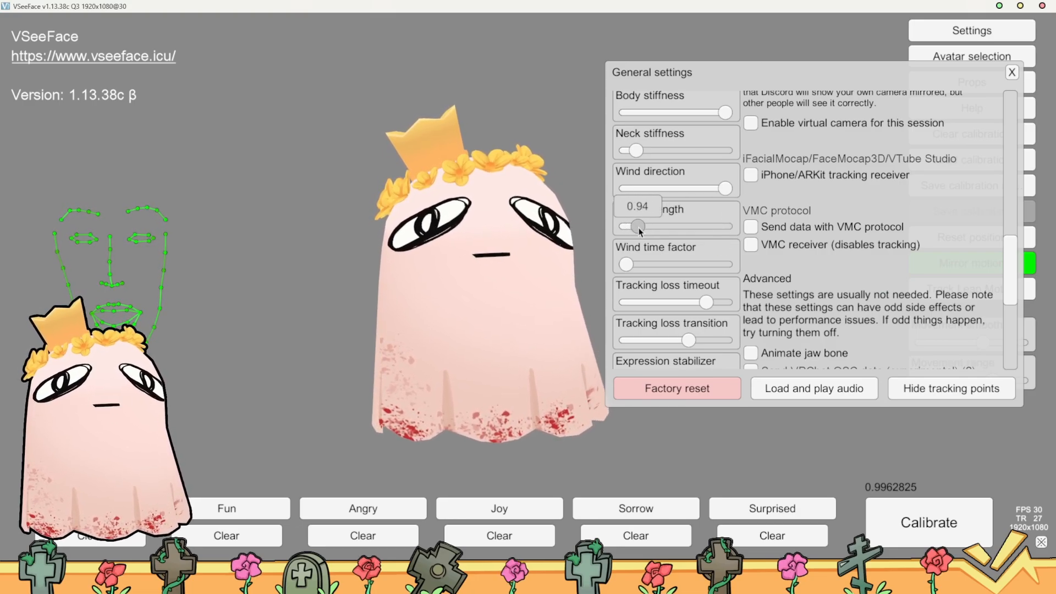
click(629, 266)
drag(629, 266, 640, 266)
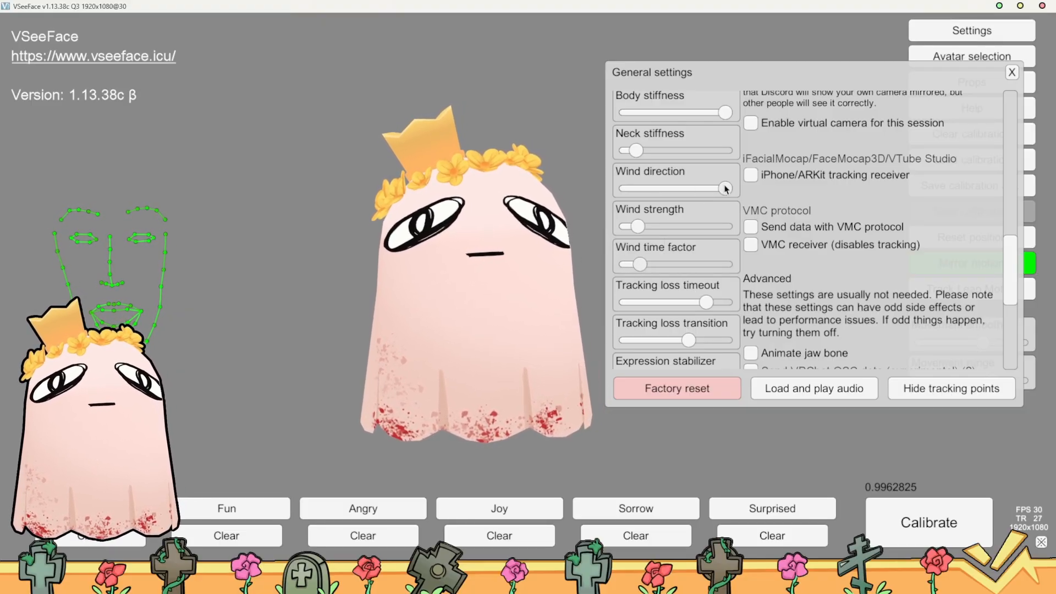
drag(725, 188, 753, 202)
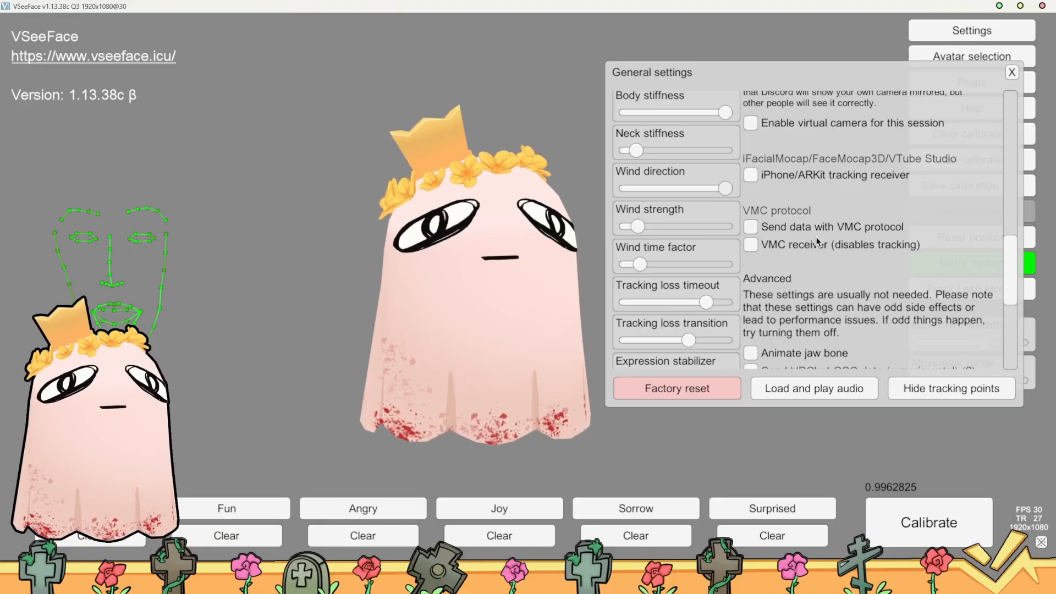
Disable VRM spring bone wind in the general settings
scroll(820, 242, up, 3)
scroll(848, 228, up, 9)
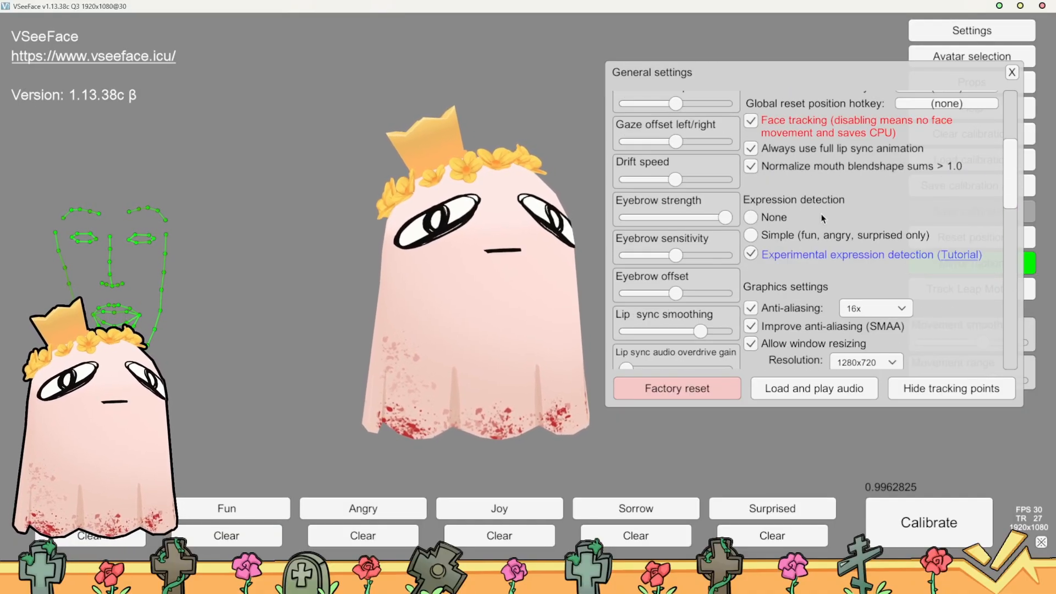
scroll(839, 222, up, 1)
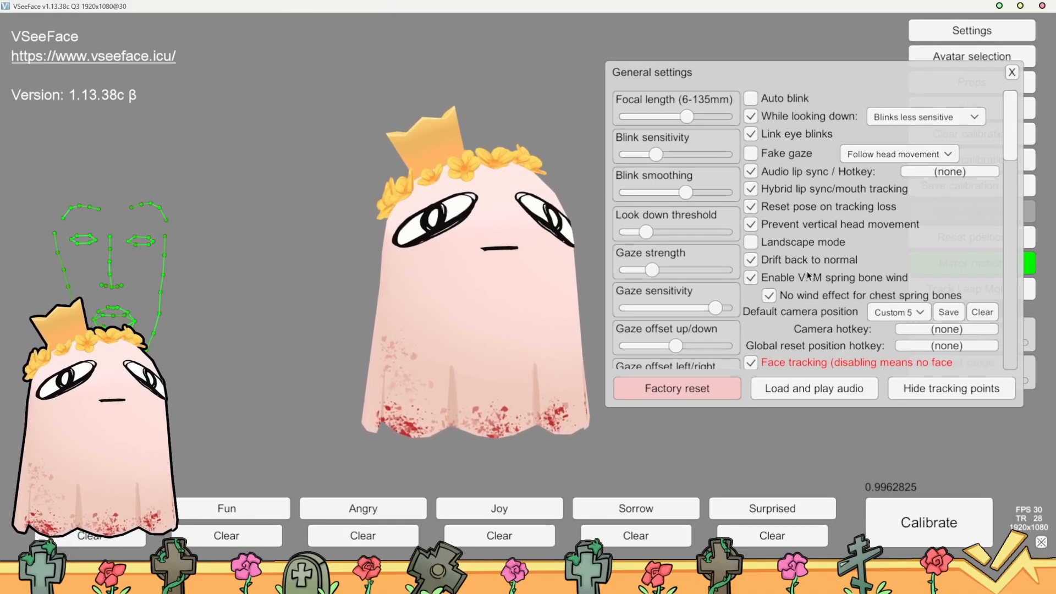
click(765, 277)
Turn face tracking off and on again in the general settings
scroll(880, 277, down, 3)
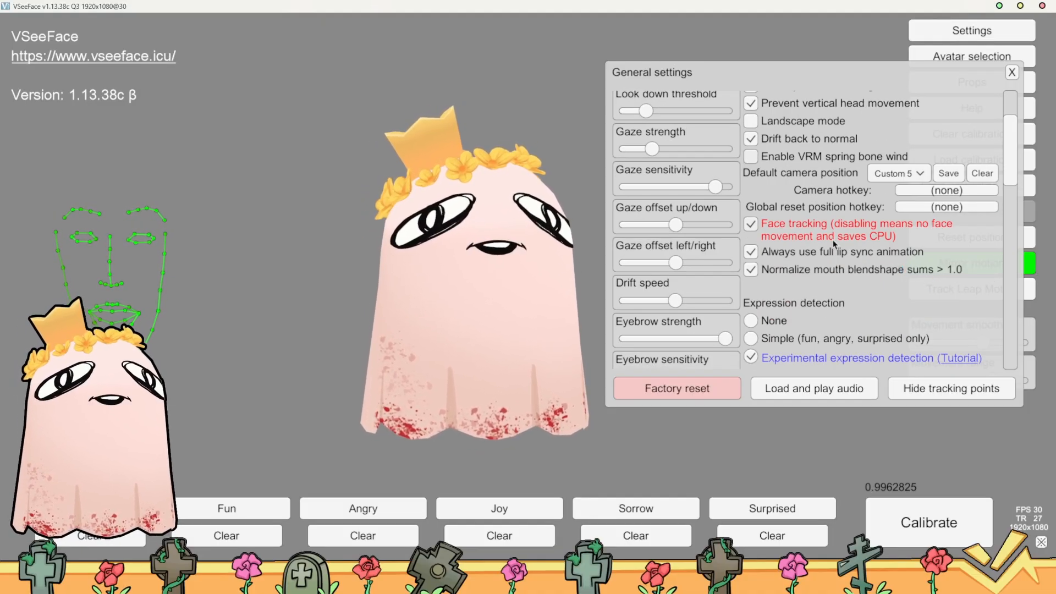
click(758, 229)
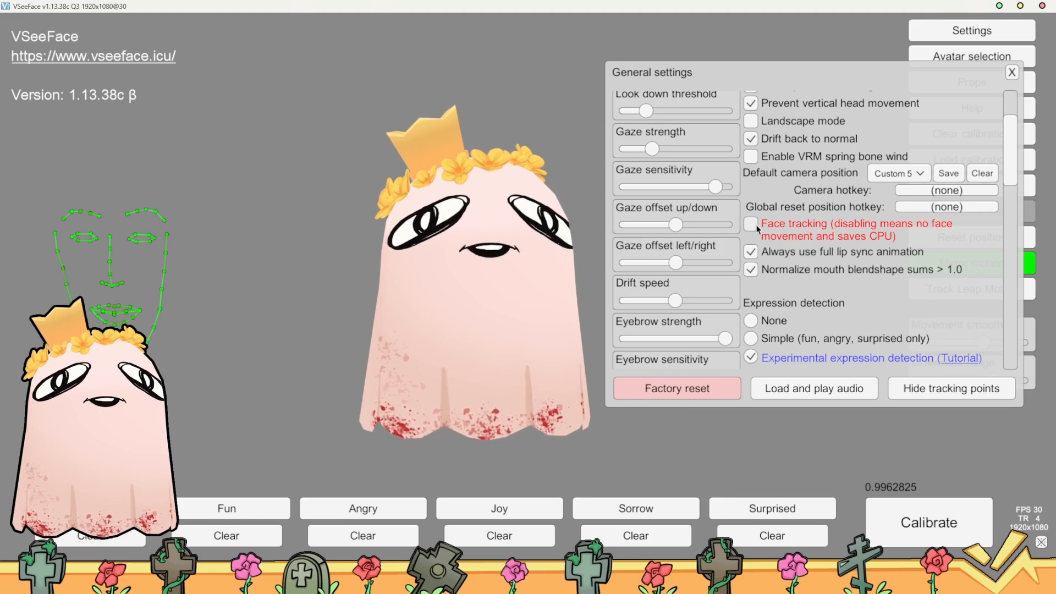
click(755, 225)
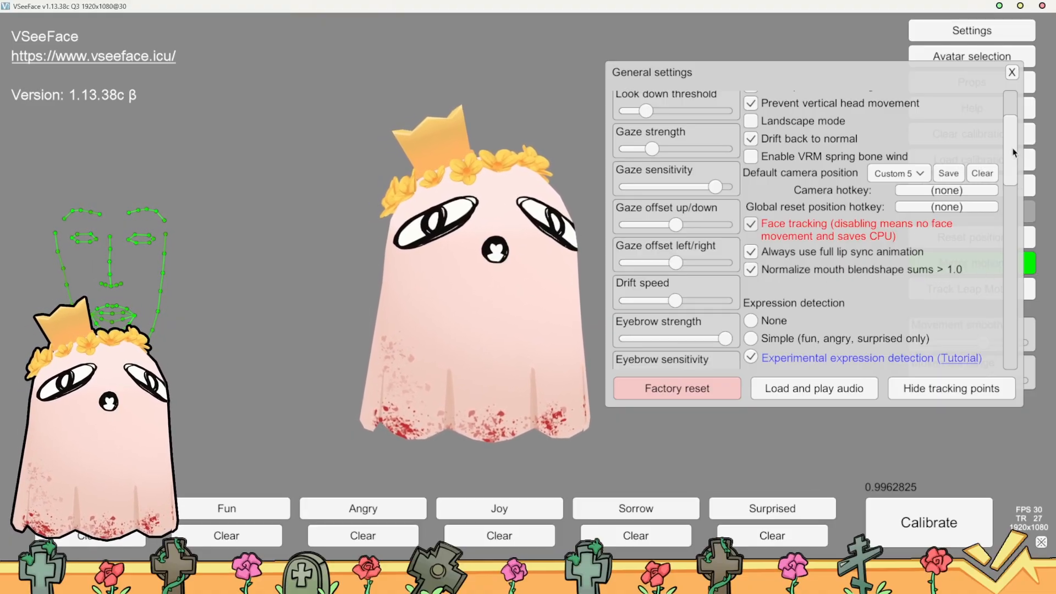
Review the expression detection, graphics and device settings, and close the general settings
drag(1015, 154, 1015, 173)
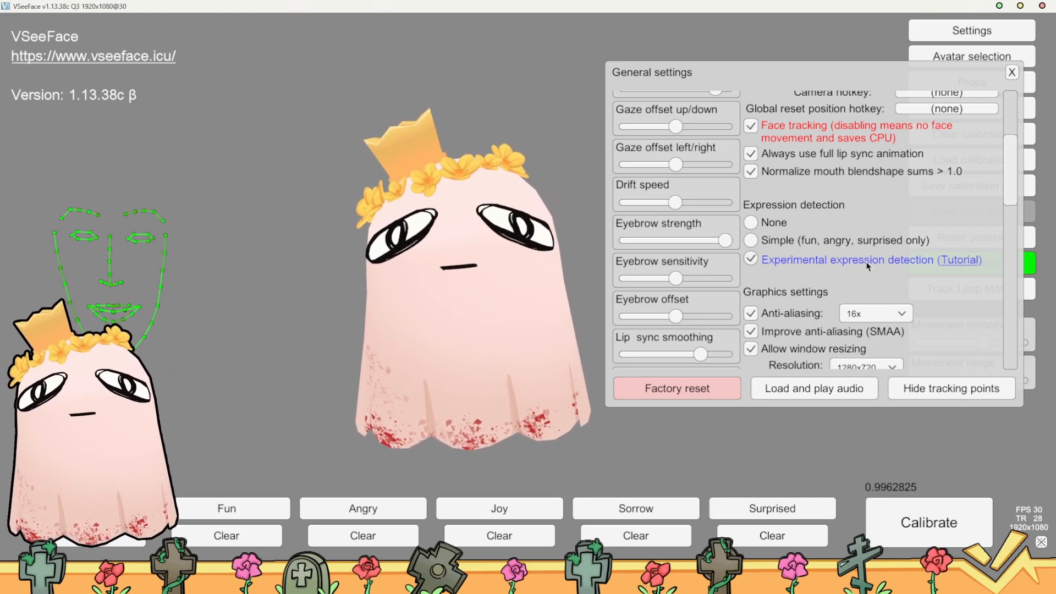
scroll(824, 286, down, 5)
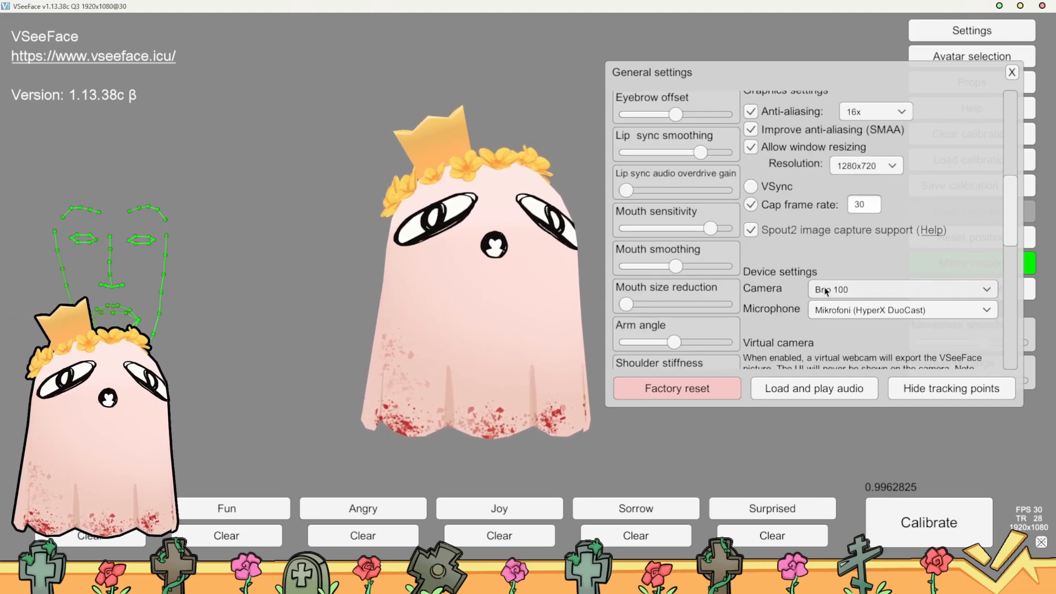
scroll(825, 292, up, 4)
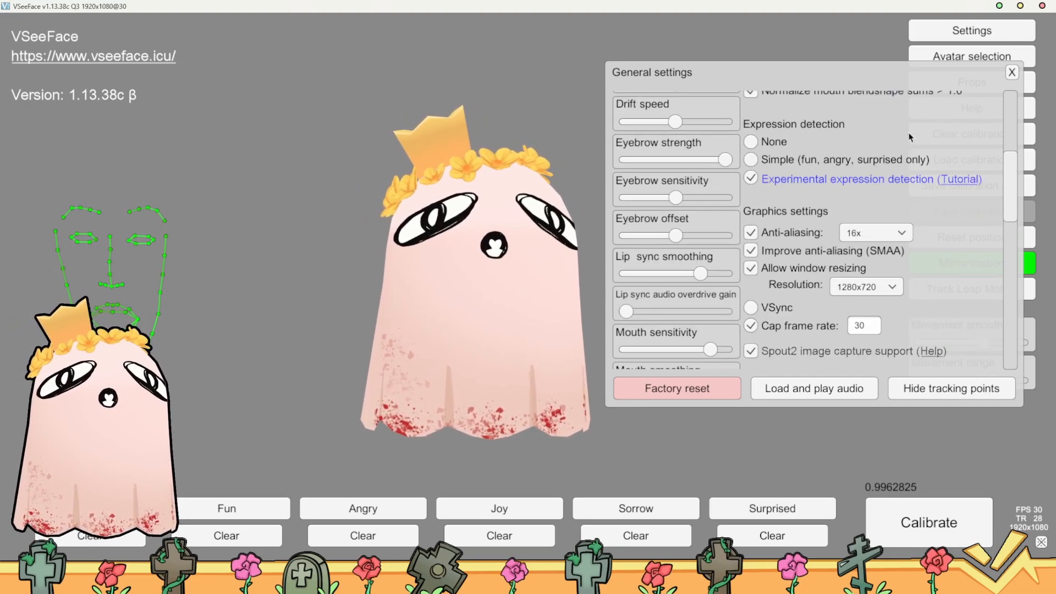
click(1013, 72)
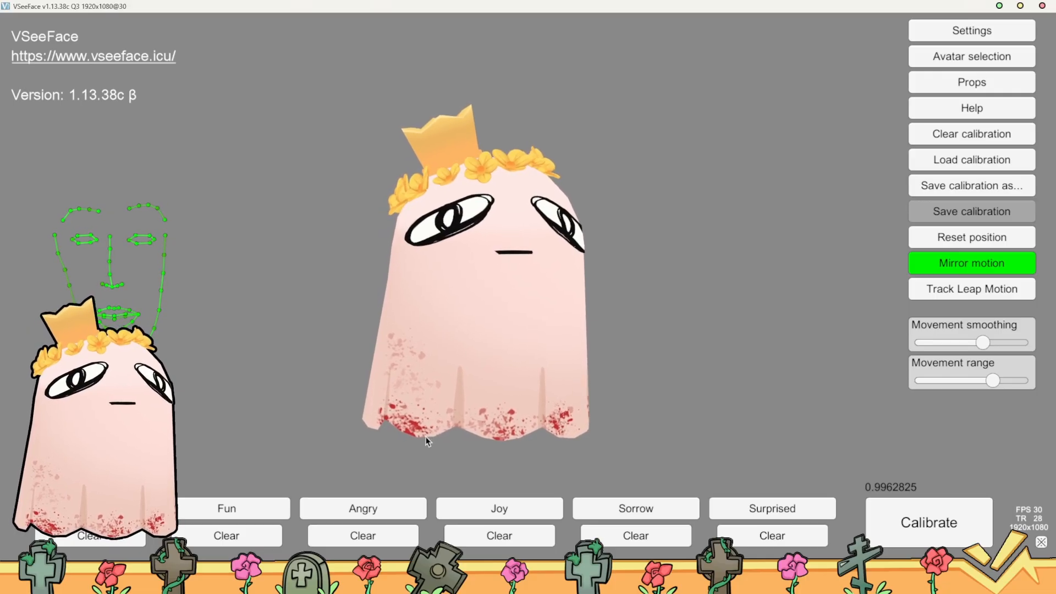
Record the Fun expression and calibrate the expression detection
click(230, 511)
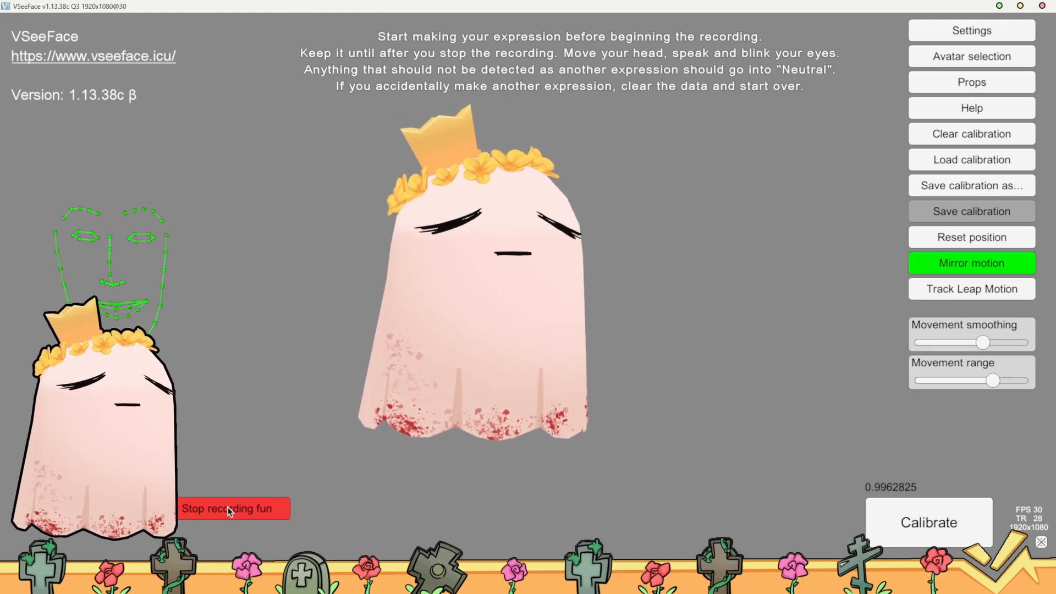
click(230, 510)
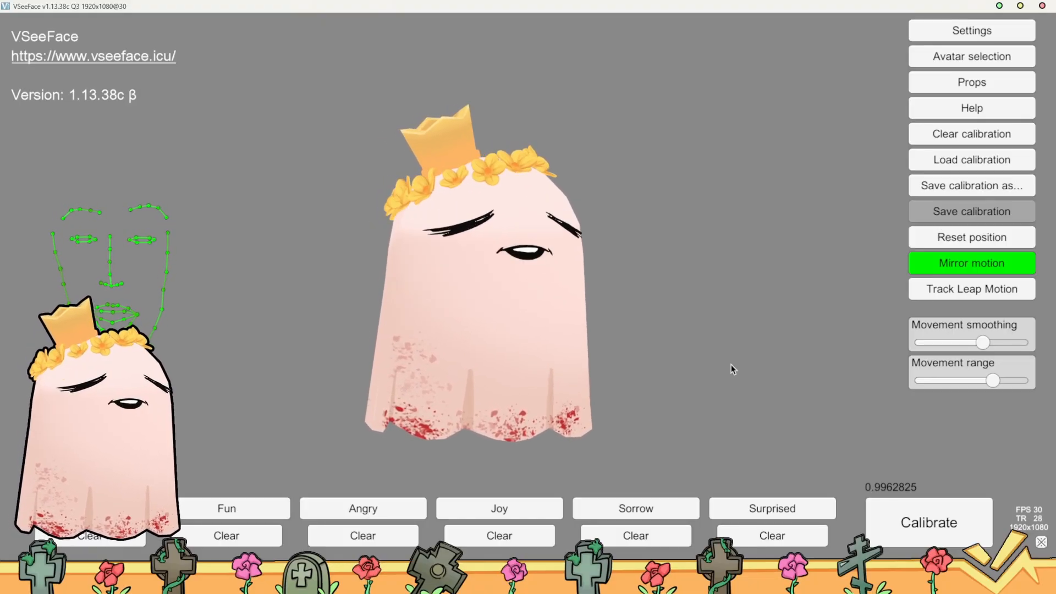
click(922, 527)
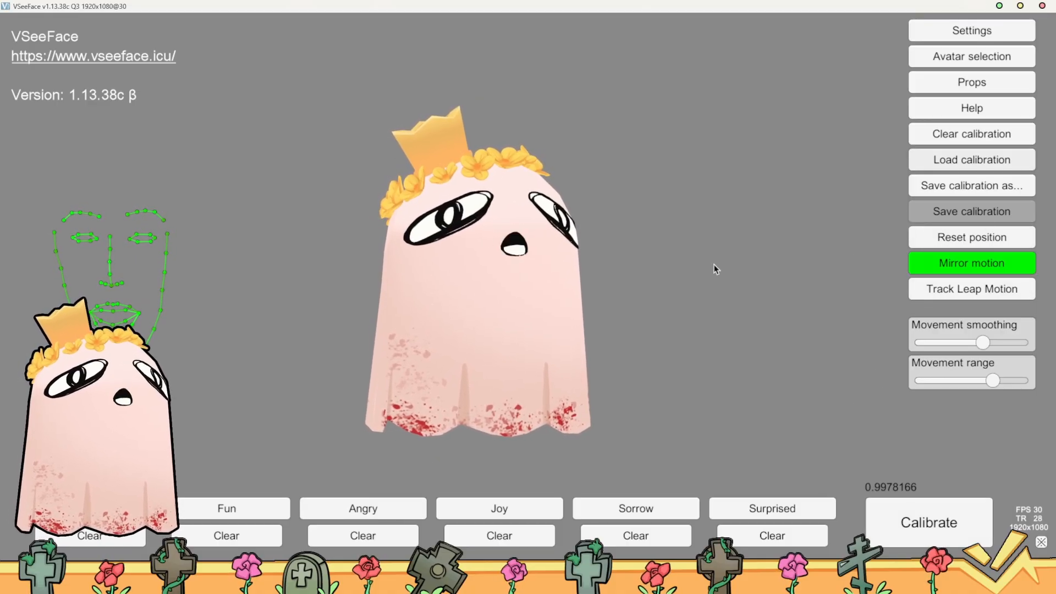
Reopen the general settings and look through the options below the graphics settings
click(960, 30)
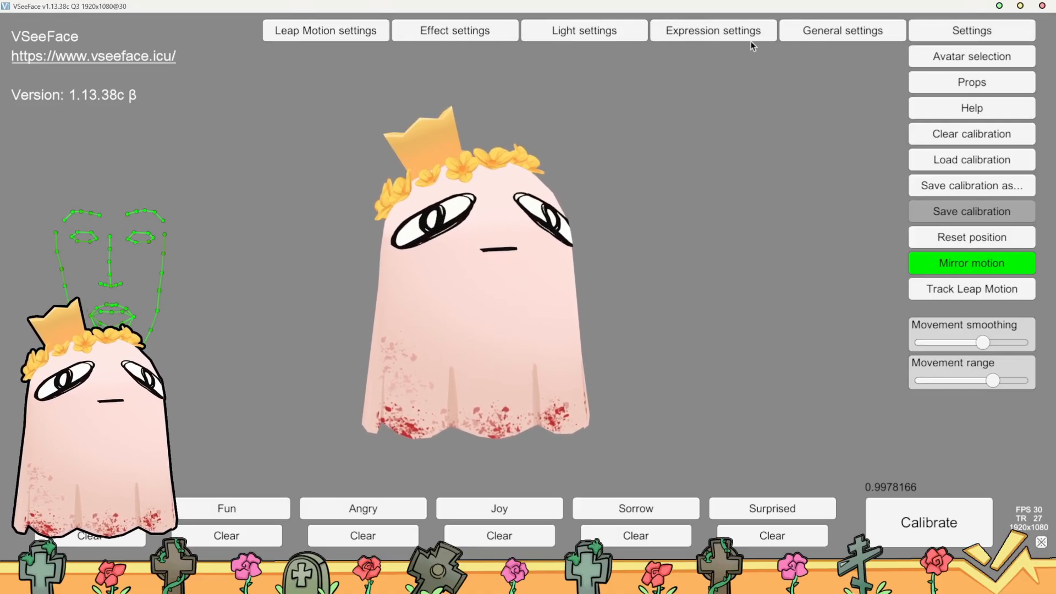
click(850, 31)
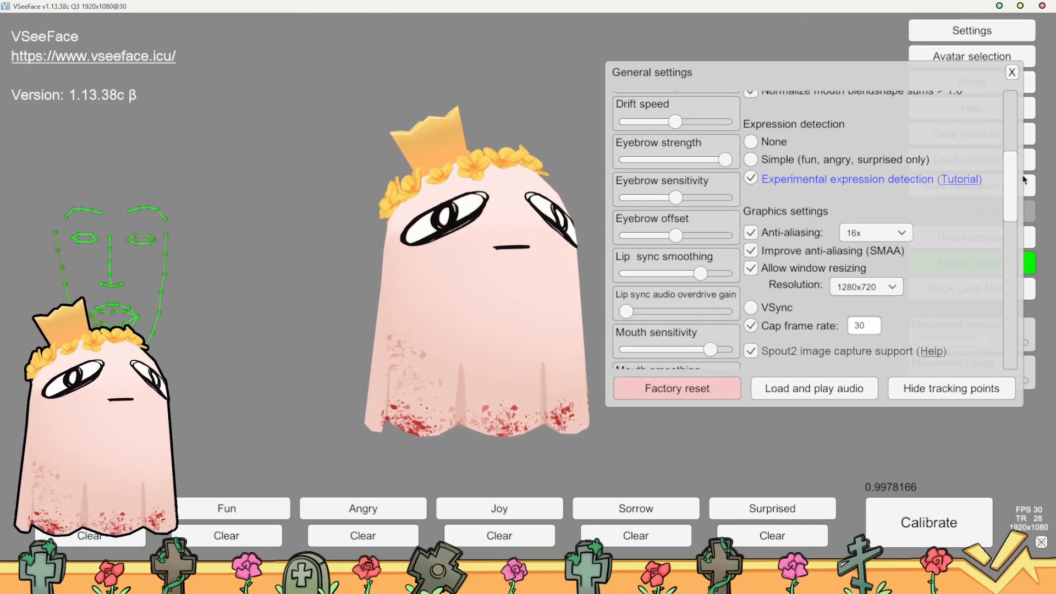
drag(1015, 176, 1026, 235)
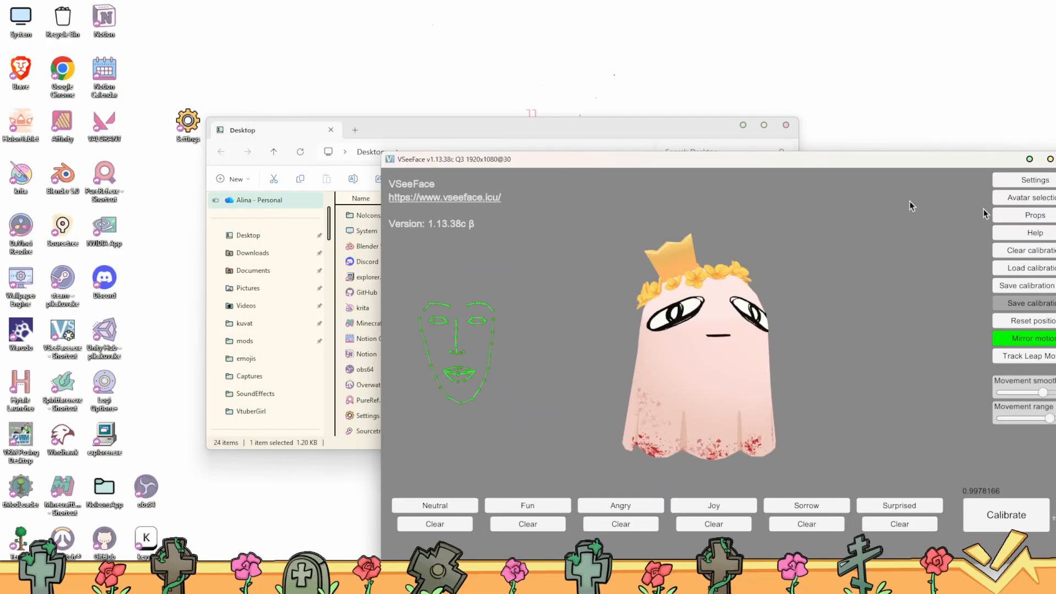
Clear the VSeeFace and Desktop folder windows from the screen and open Ghost.blend in Blender 5.0
drag(913, 159, 1055, 132)
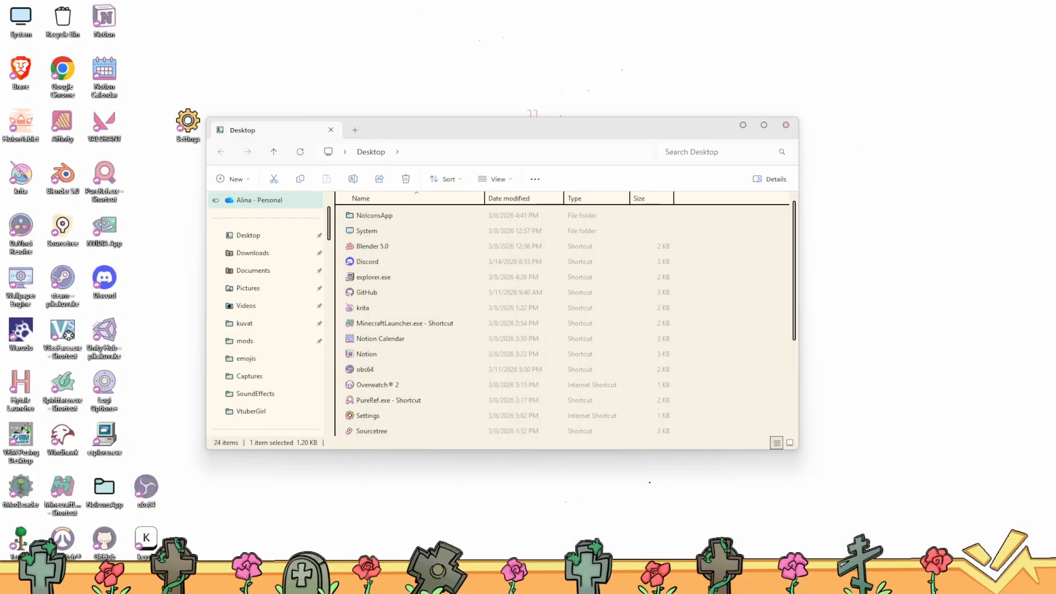
double_click(748, 133)
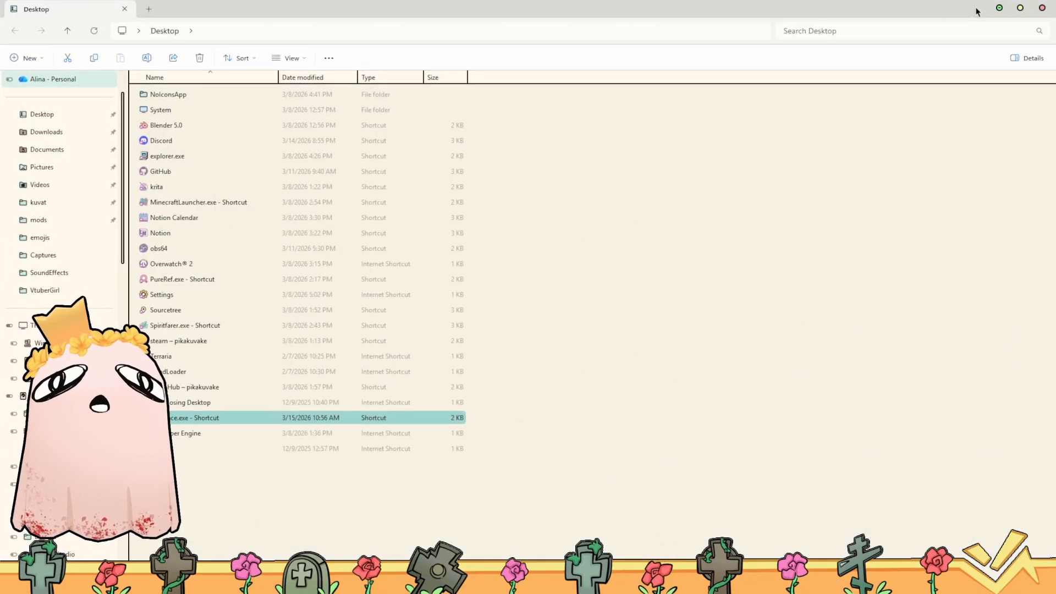
click(998, 8)
double_click(61, 183)
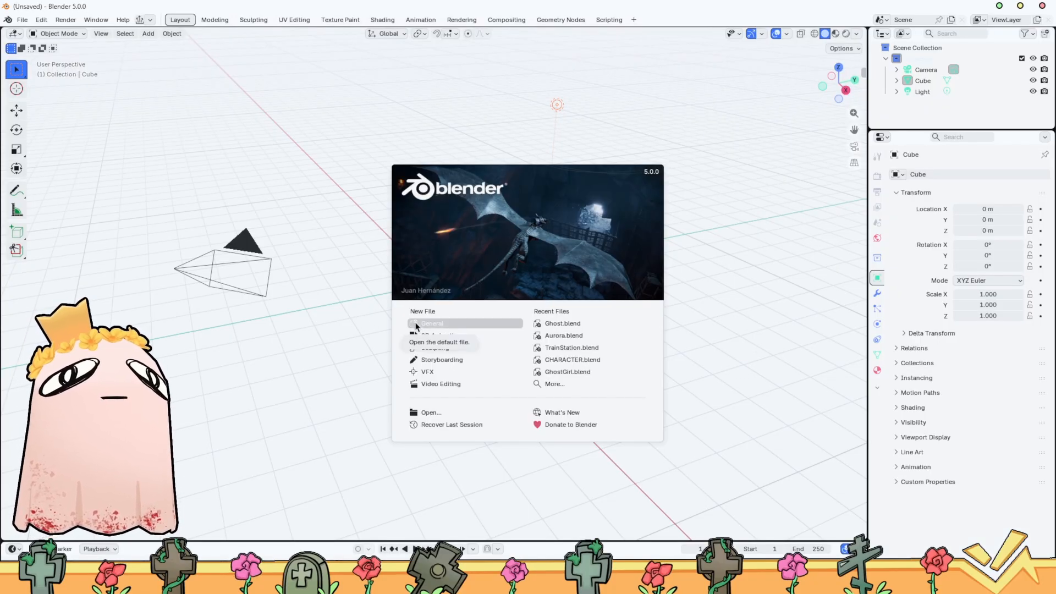
click(597, 324)
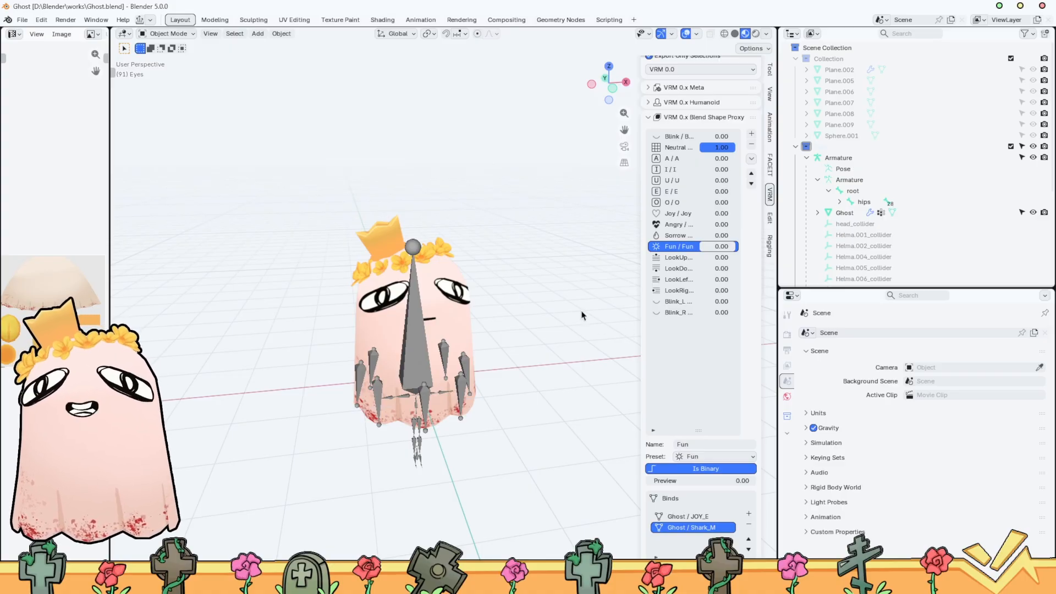
Select the ghost's armature and hide it so only the ghost mesh shows in the viewport
scroll(541, 322, up, 3)
click(392, 370)
click(393, 370)
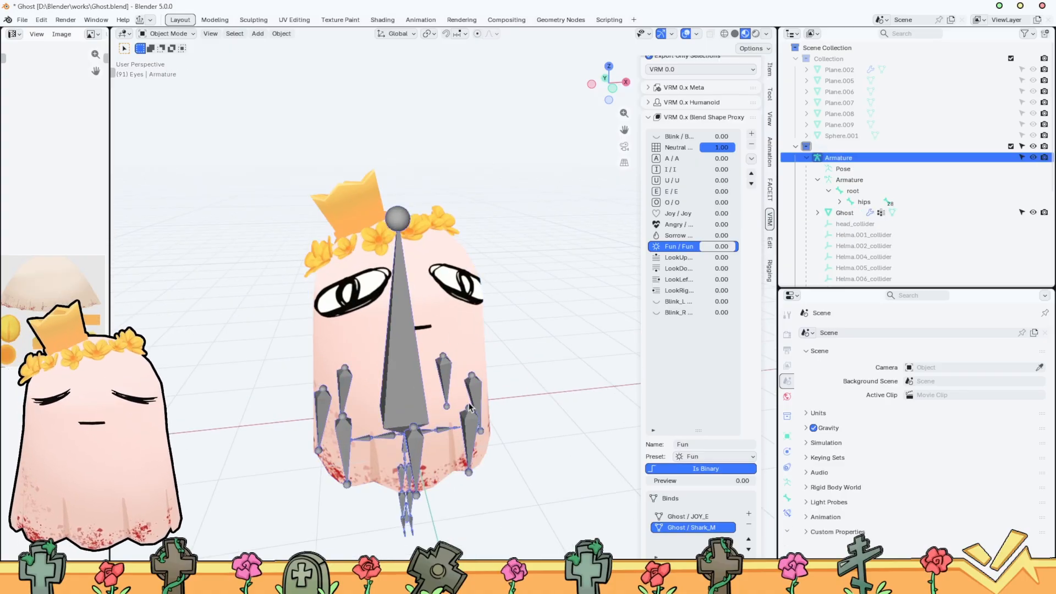
key(h)
scroll(414, 384, up, 4)
scroll(414, 383, down, 2)
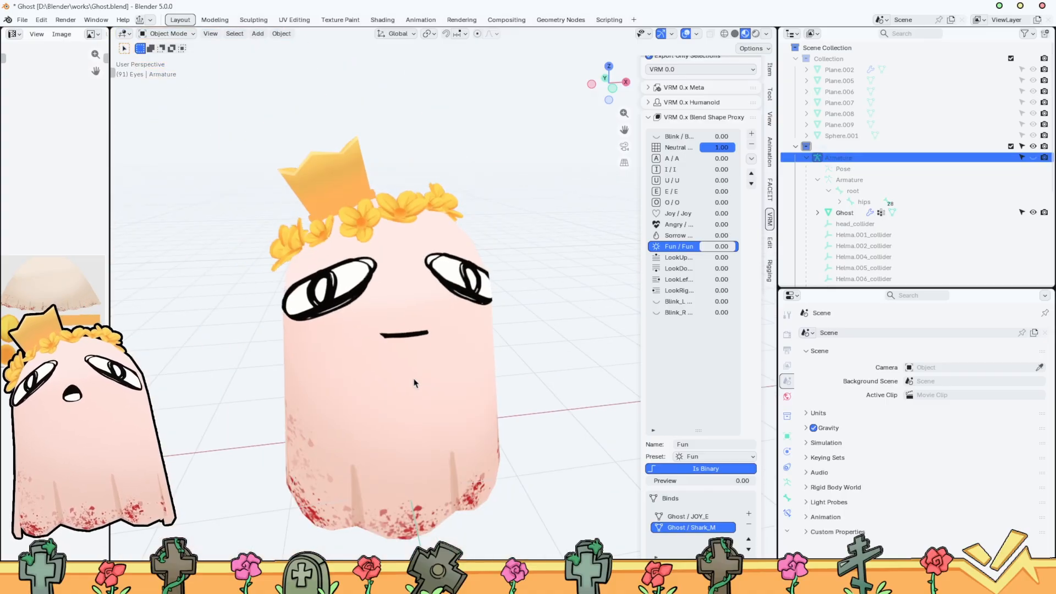
middle_drag(472, 357, 463, 340)
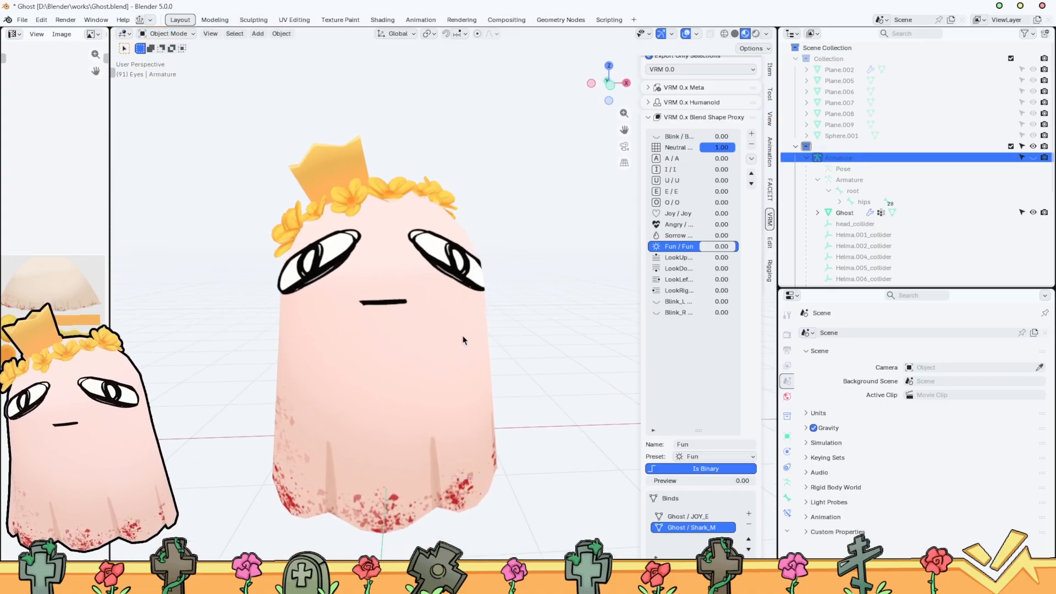
Widen the VRM sidebar, preview the Fun blend shape at 1.00 and return its preview to 0.00
drag(642, 320, 521, 288)
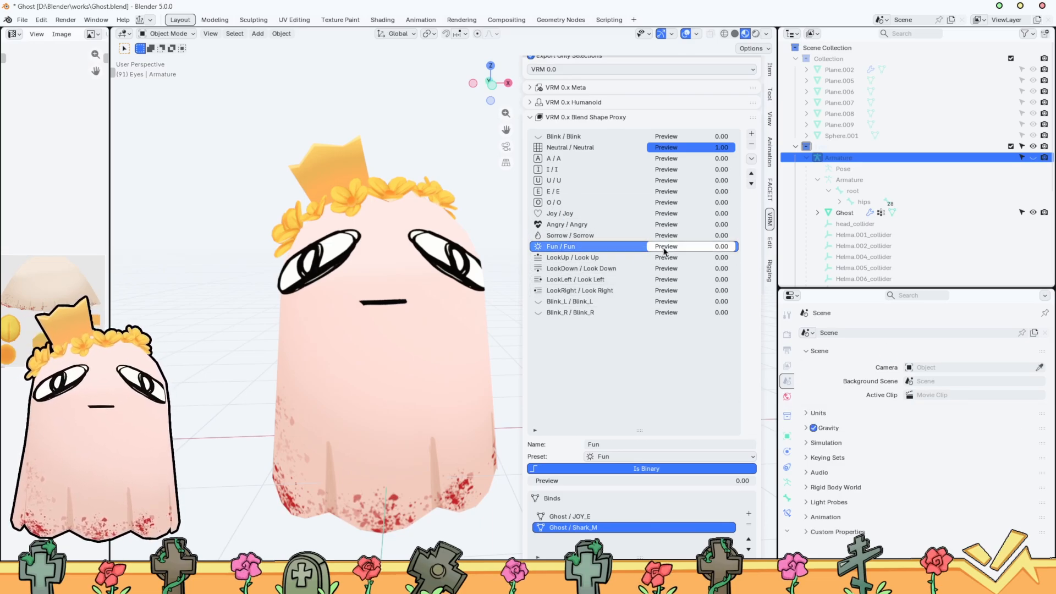
drag(663, 252, 735, 255)
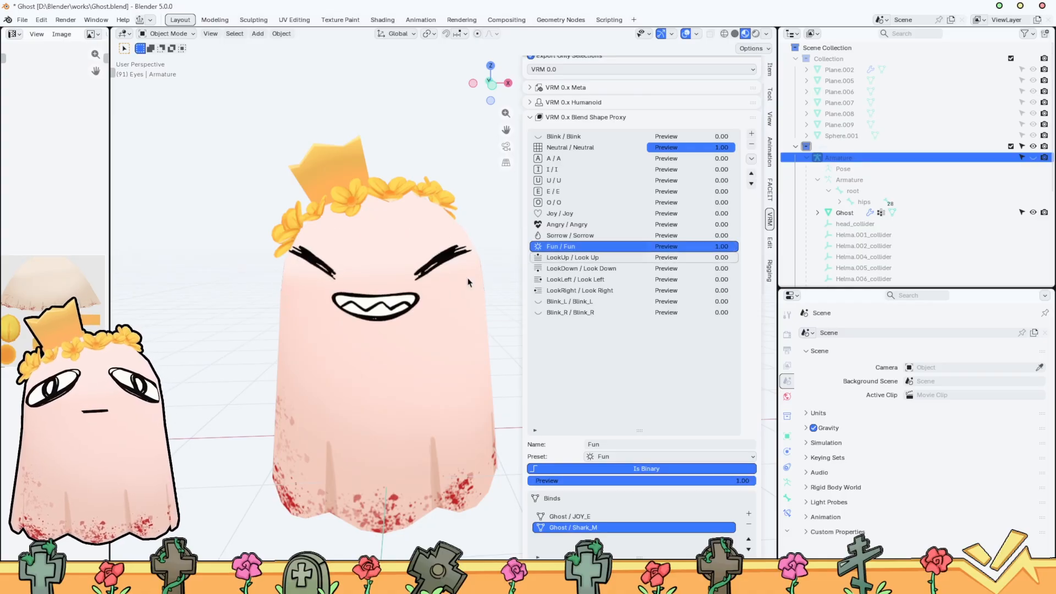
mouse_move(467, 282)
middle_down()
mouse_move(542, 286)
mouse_move(478, 289)
middle_up()
drag(729, 248, 649, 224)
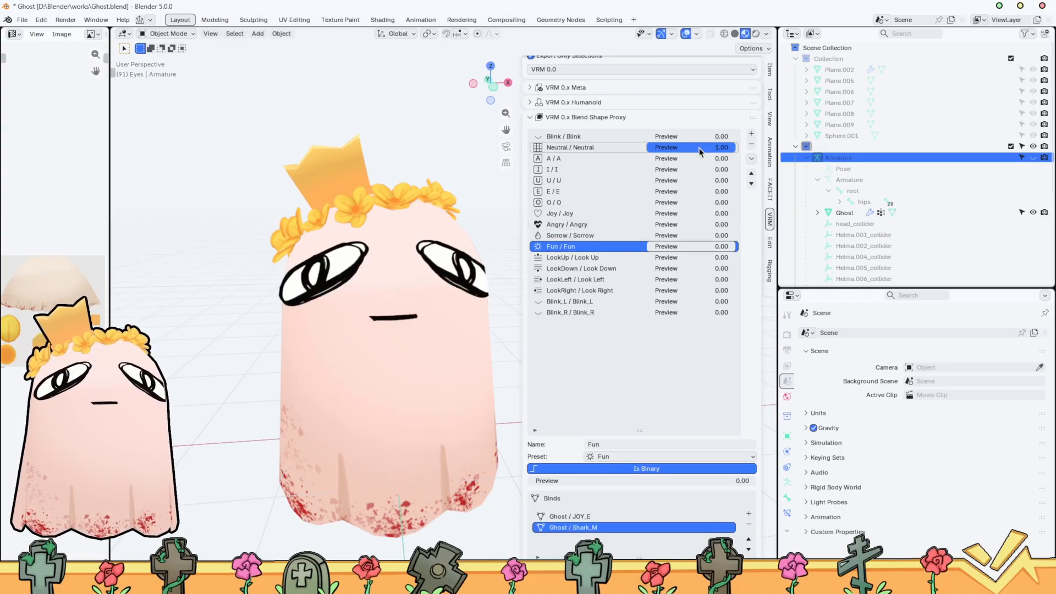
Preview the Neutral blend shape at 0.00 and again at 1.00, and select the ghost mesh in the viewport
drag(700, 151, 647, 149)
mouse_move(652, 225)
mouse_down()
mouse_move(732, 225)
mouse_move(648, 229)
mouse_up()
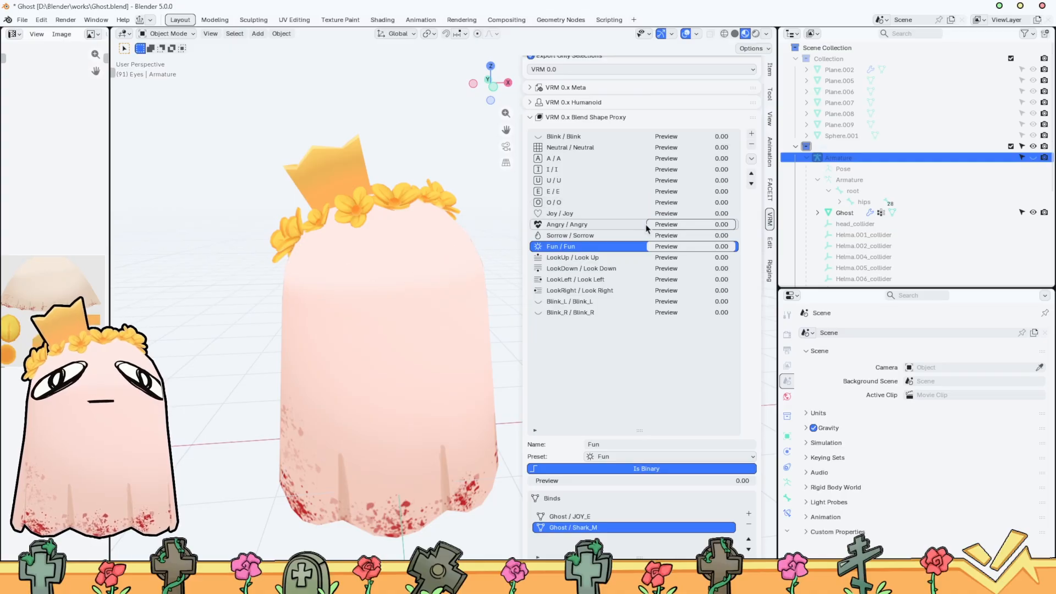
drag(661, 147, 733, 147)
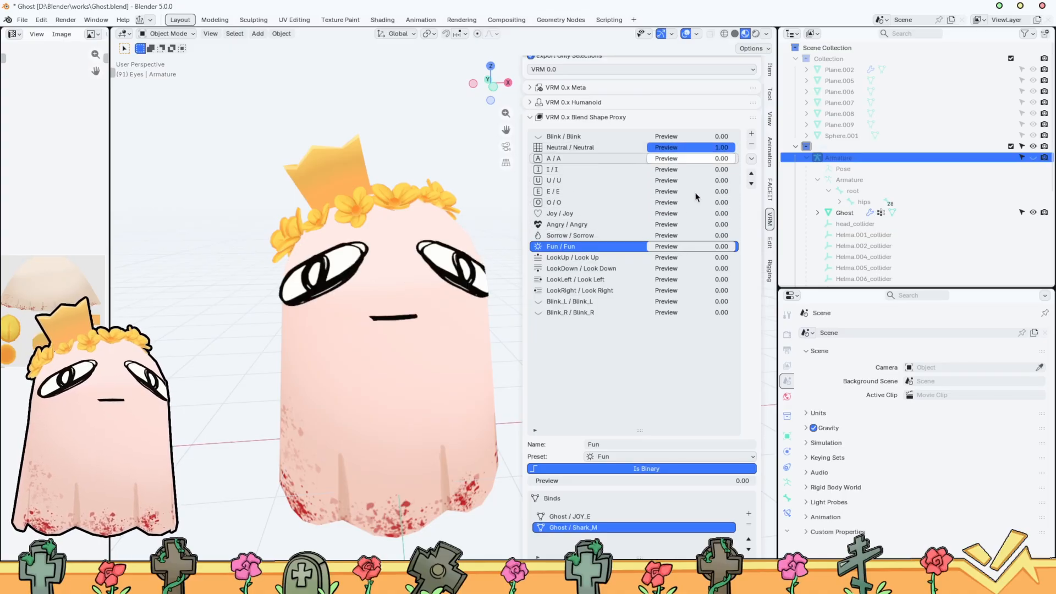
click(448, 443)
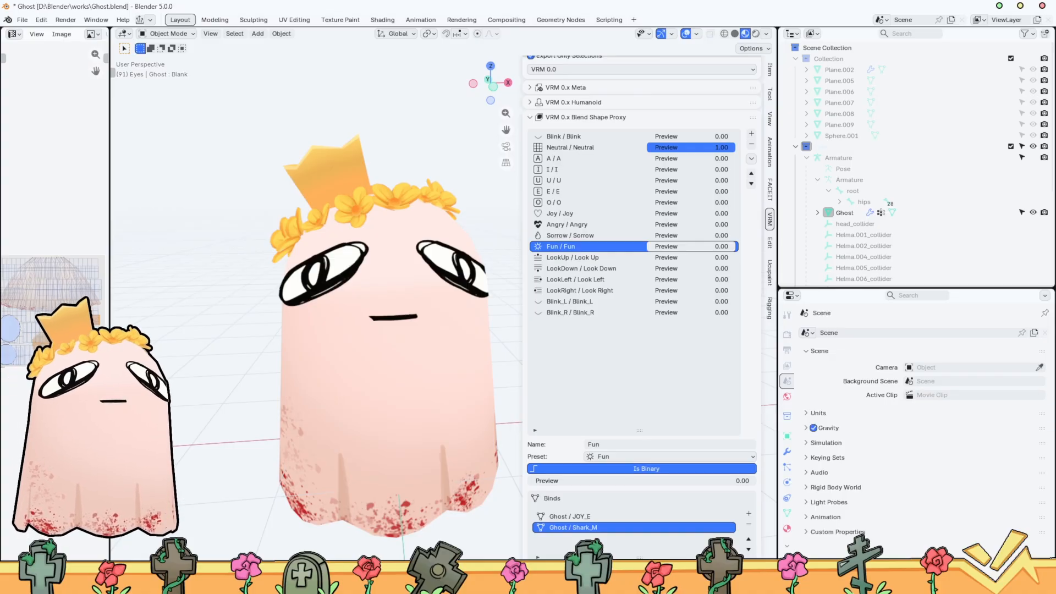
scroll(597, 182, up, 3)
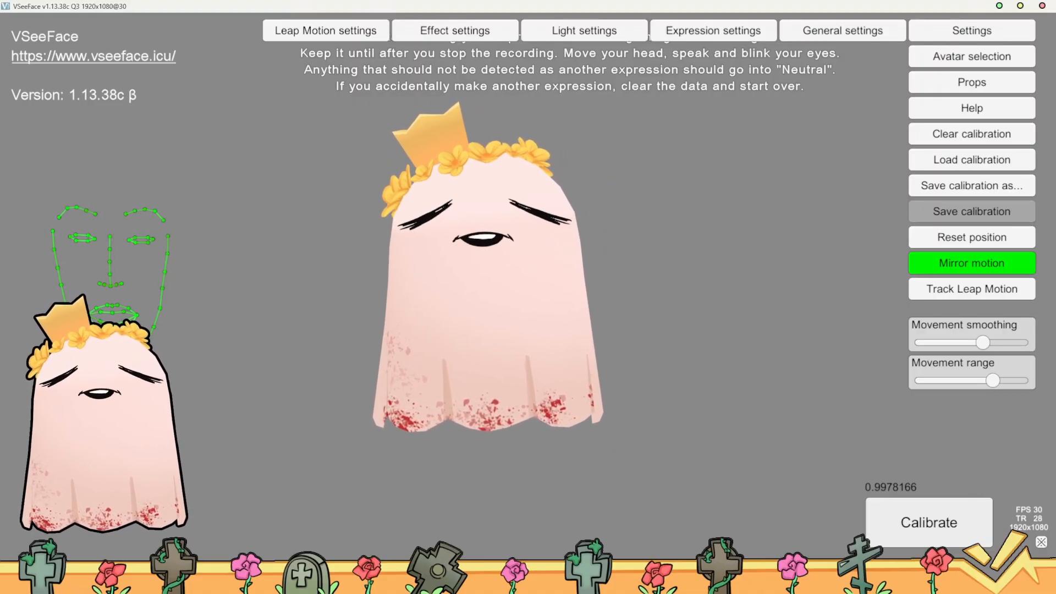
Switch to VSeeFace, finish the Neutral expression recording and record the Fun expression in two takes
click(90, 509)
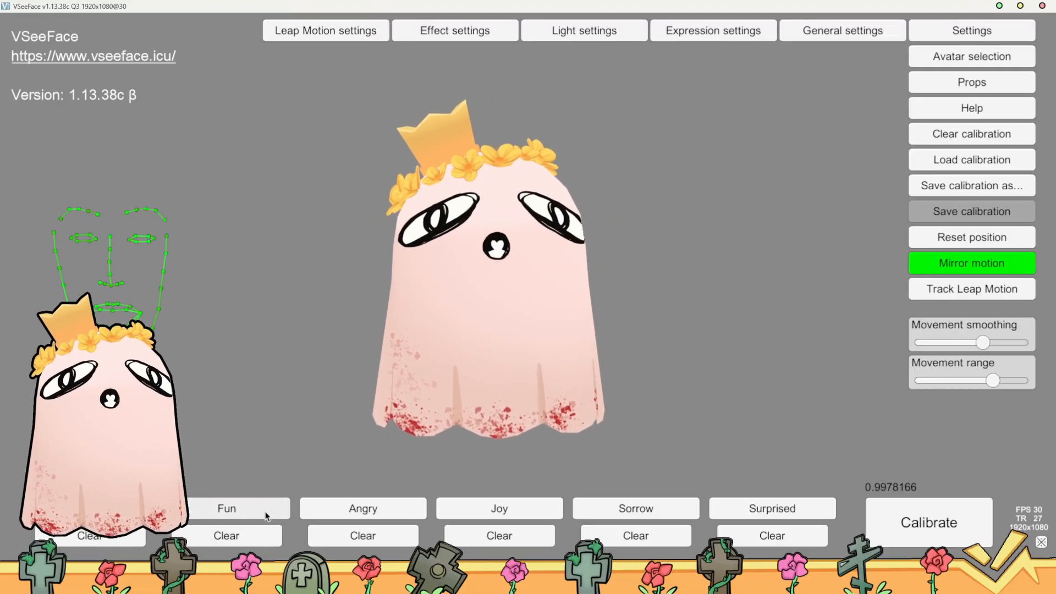
click(231, 512)
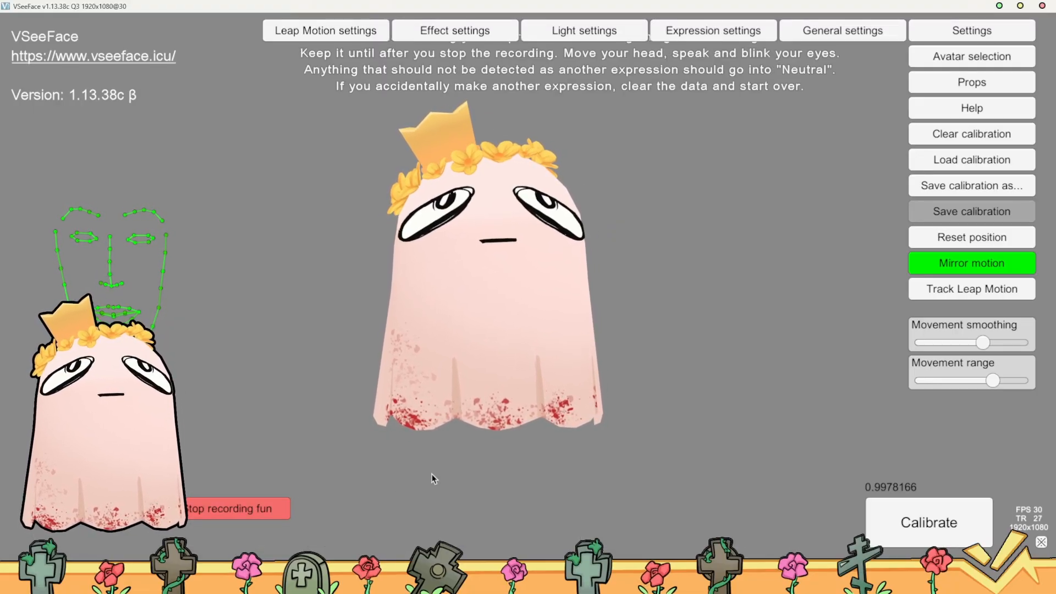
click(242, 508)
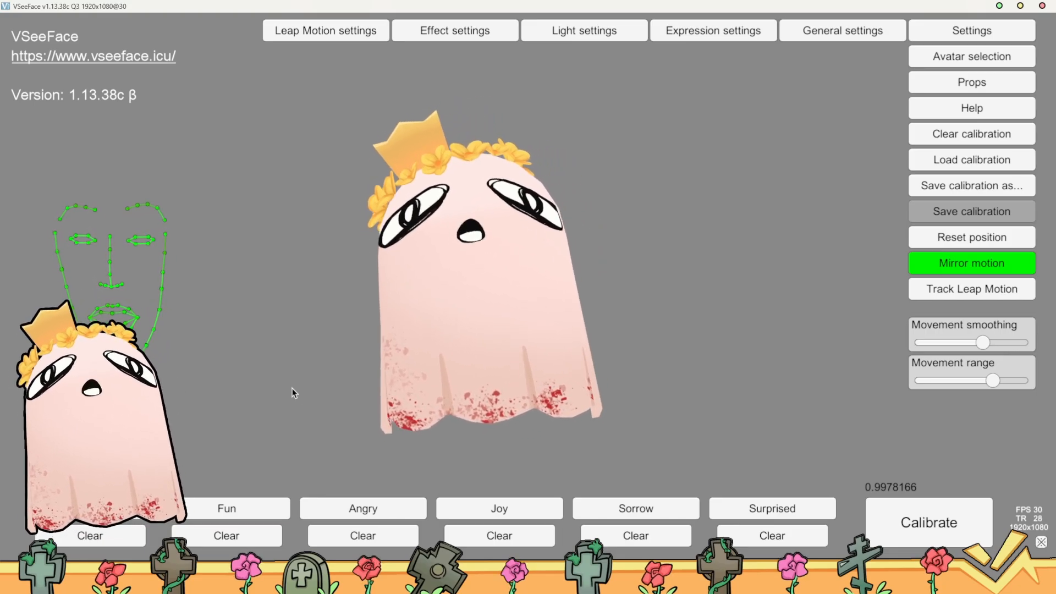
click(242, 506)
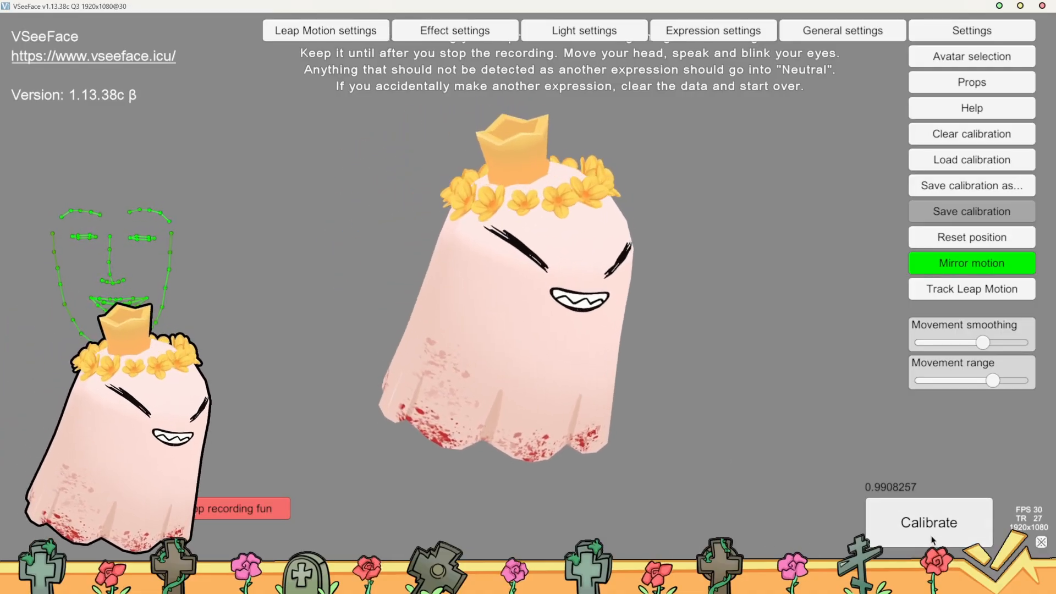
click(282, 512)
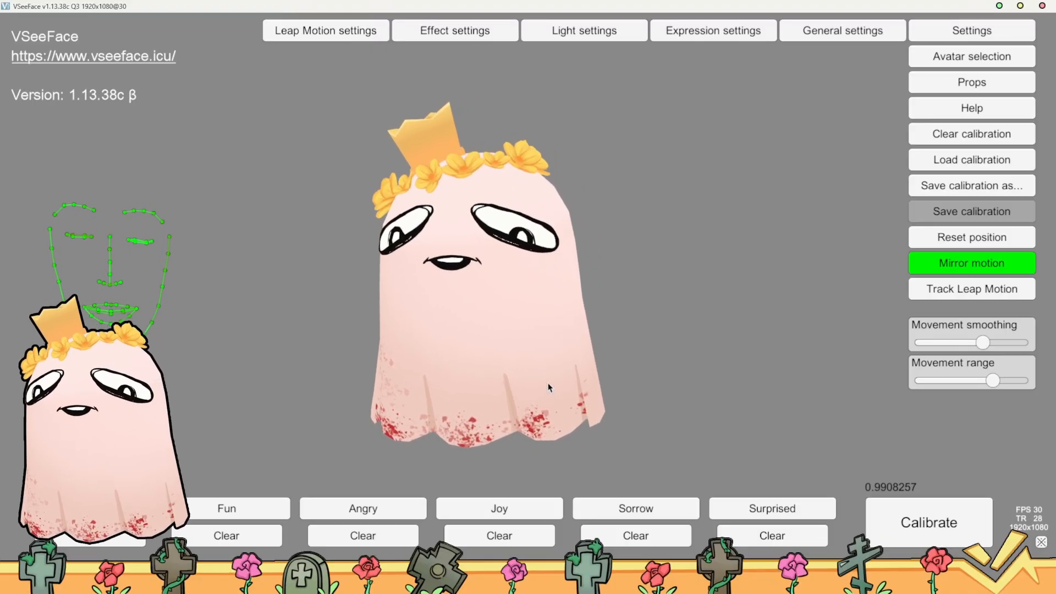
Record the Angry expression and the Joy expression for expression detection
click(394, 513)
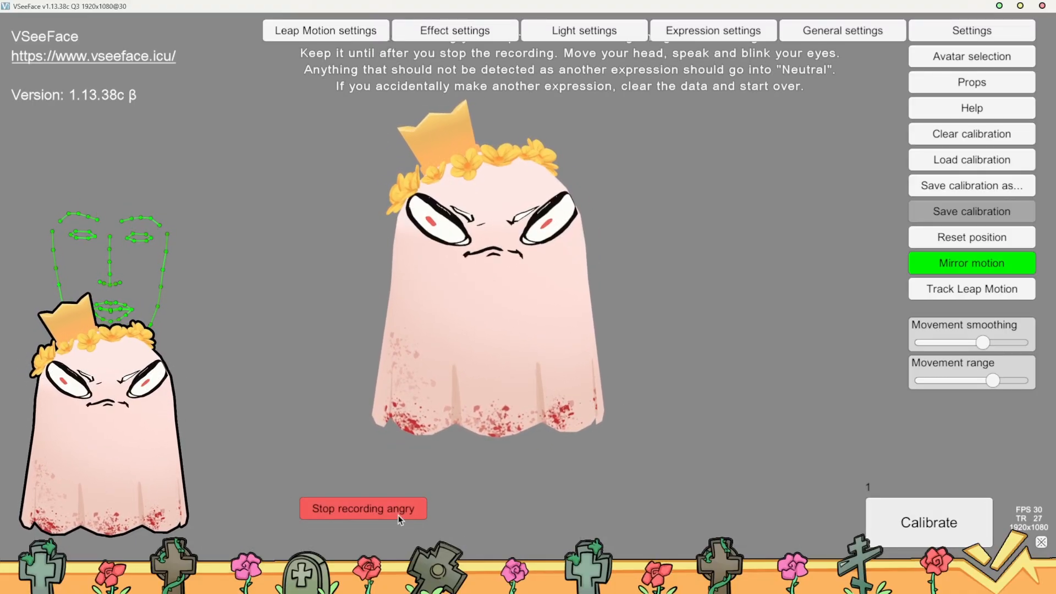
click(394, 515)
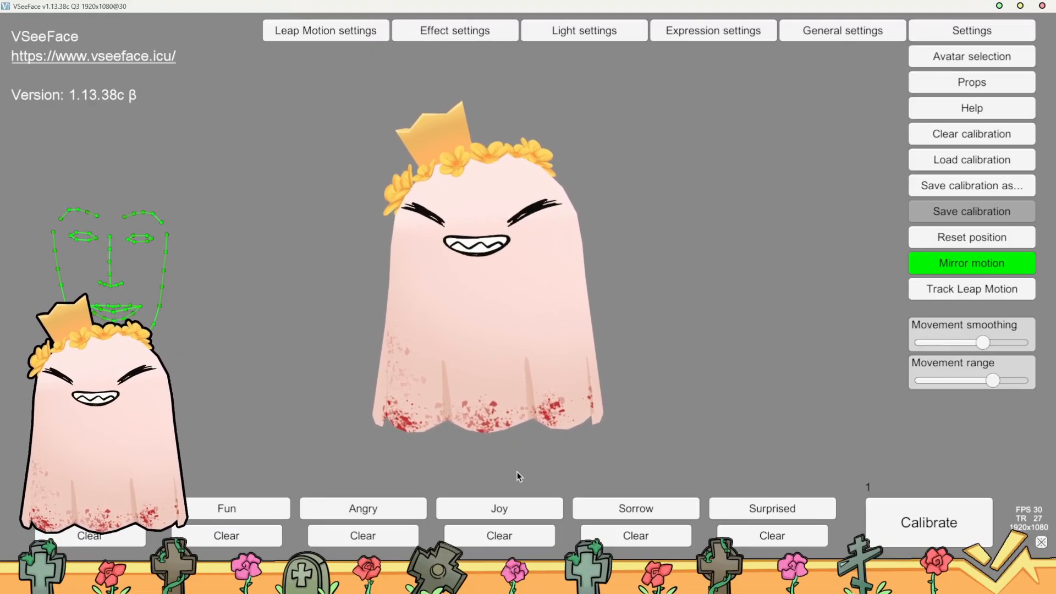
click(499, 509)
click(500, 507)
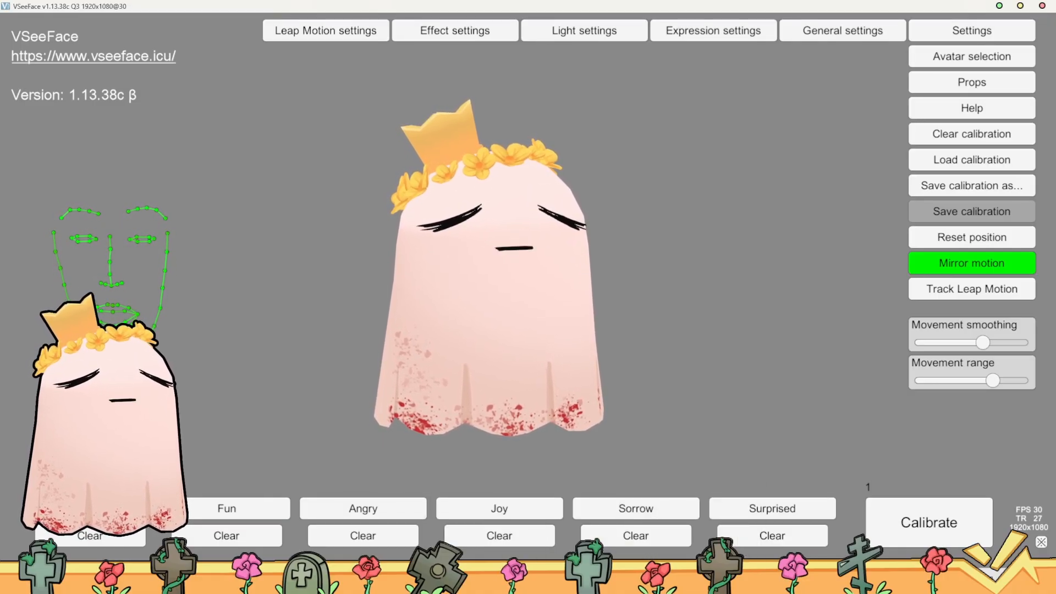
Switch to the web browser, open the VSeeFace website vseeface.icu and look through its download, tutorial and manual sections
click(522, 581)
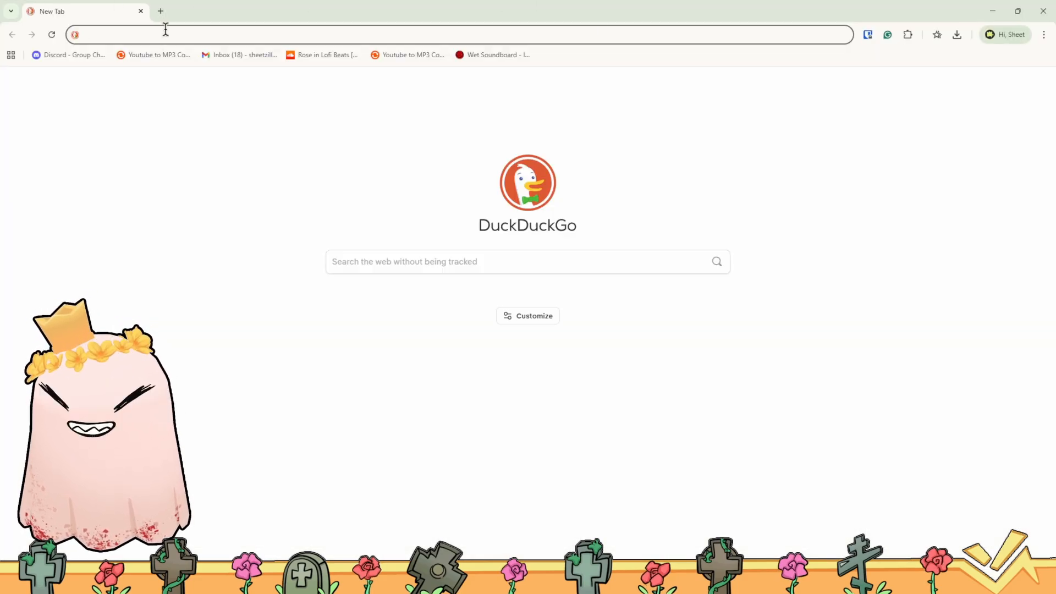
text(vsee)
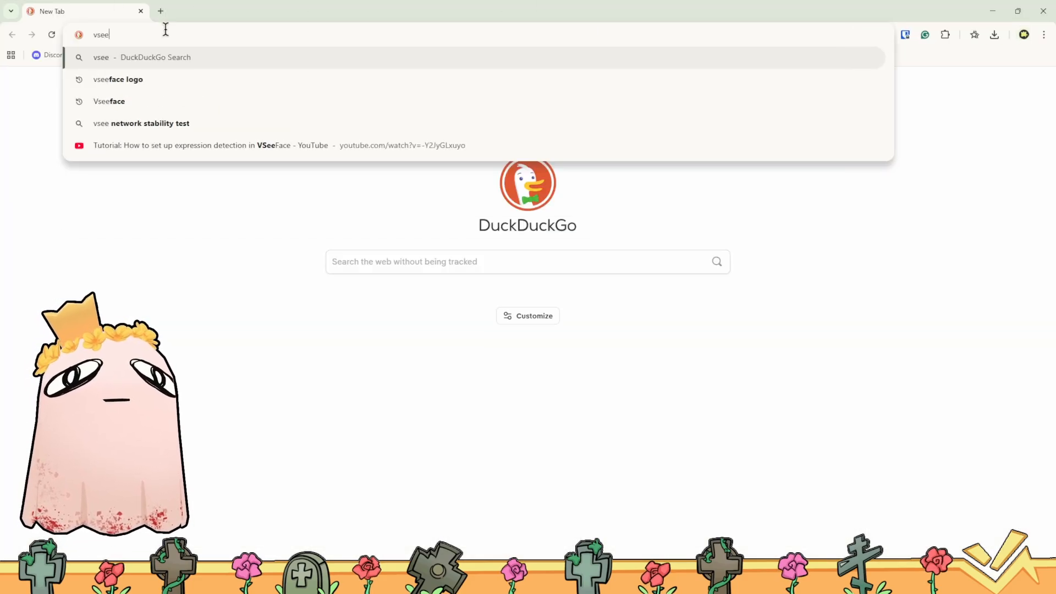
text(fc)
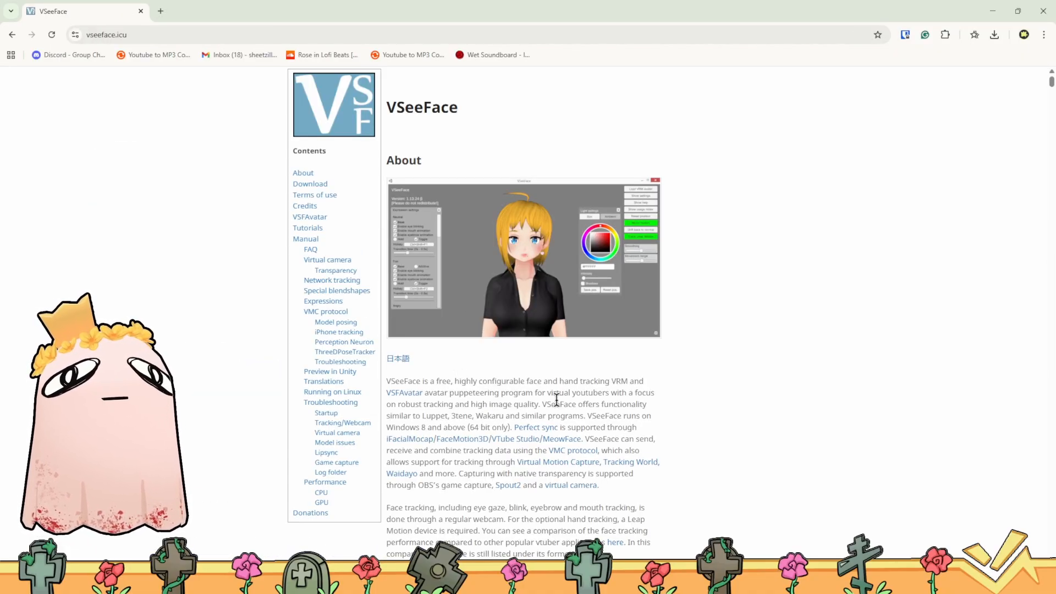
scroll(557, 399, down, 15)
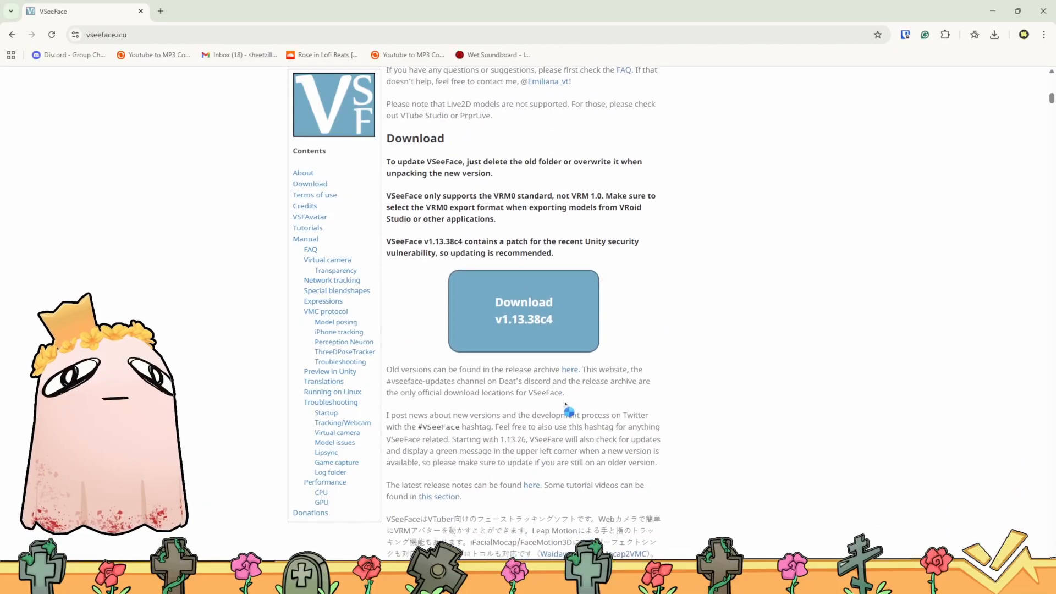
scroll(567, 399, down, 20)
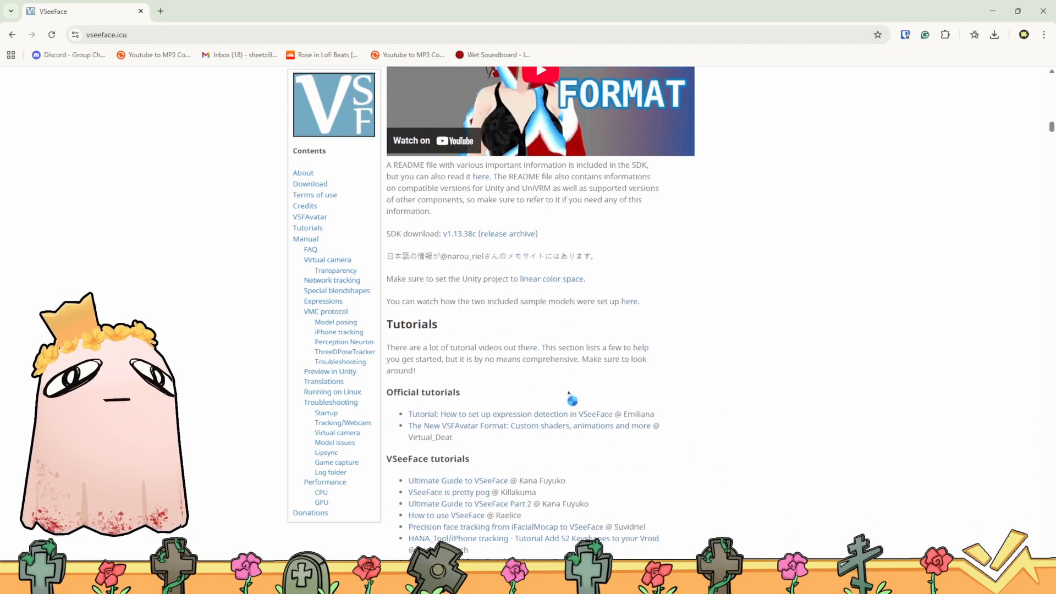
scroll(570, 393, down, 20)
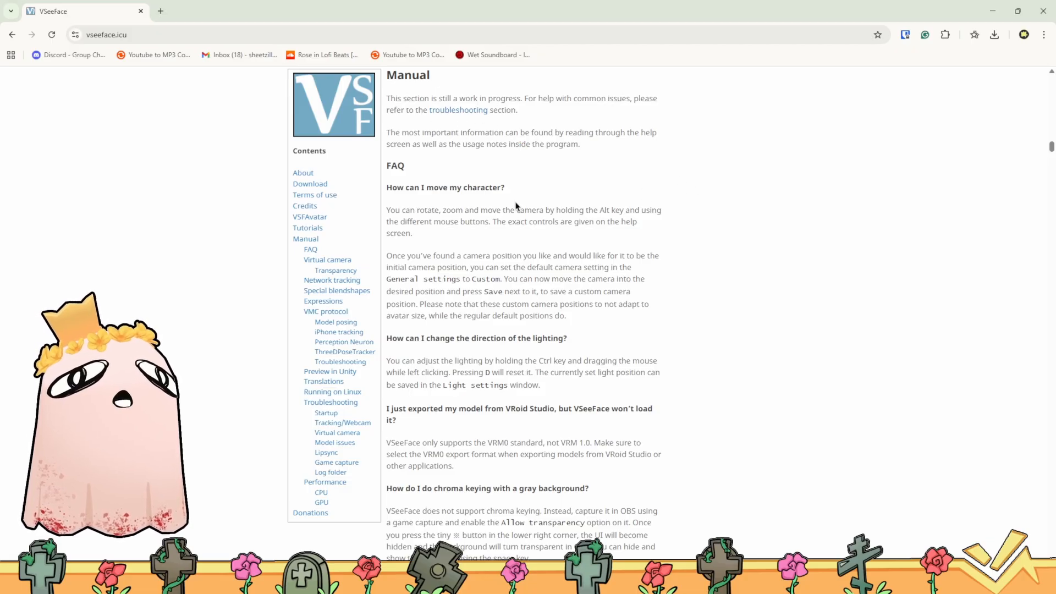
scroll(675, 344, down, 13)
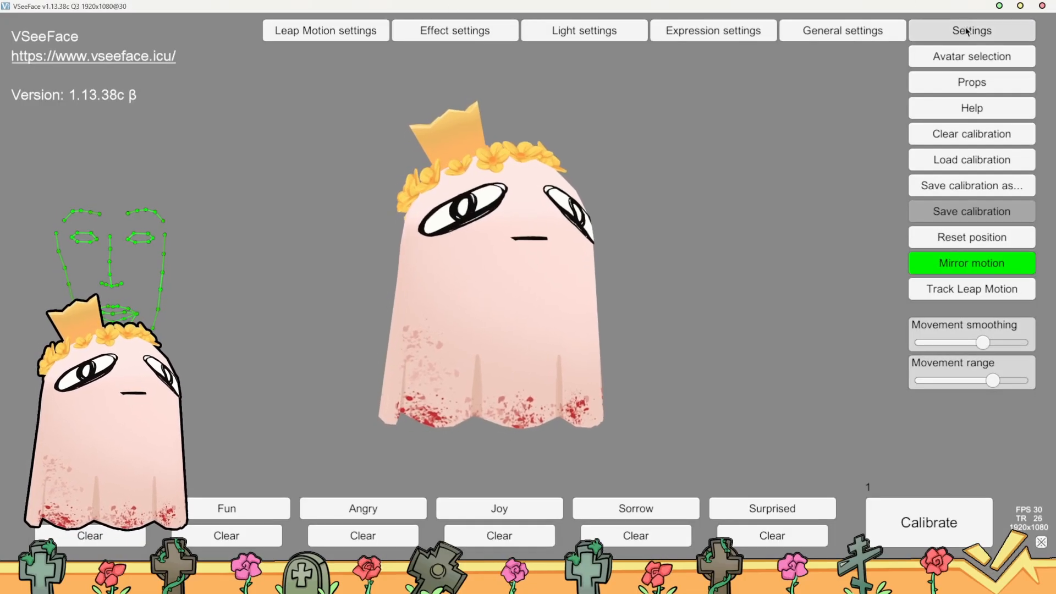
Switch back to VSeeFace and open the tutorial linked beside experimental expression detection in the general settings
click(954, 31)
click(885, 30)
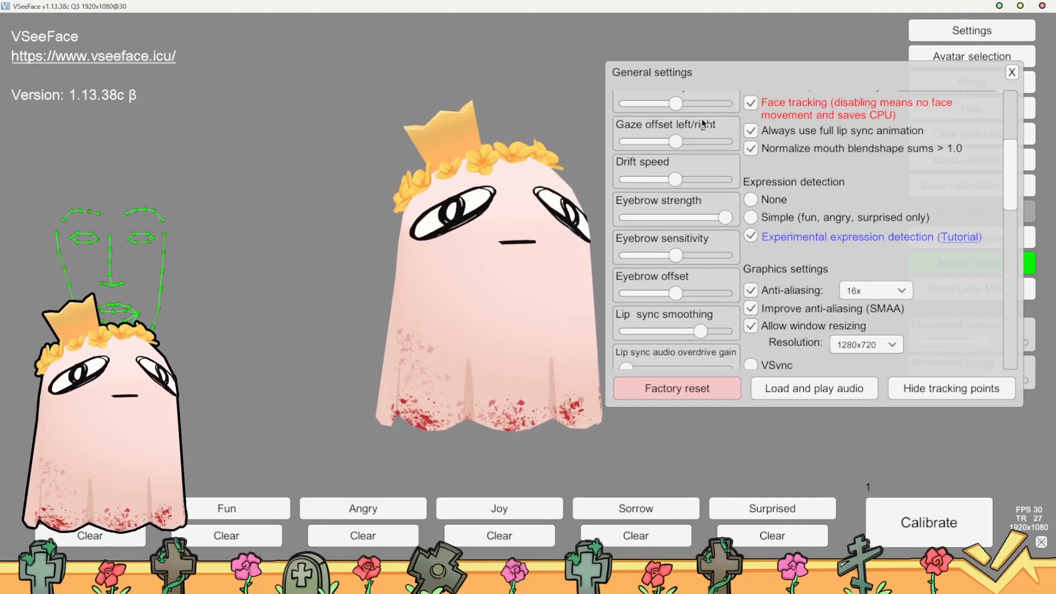
click(960, 237)
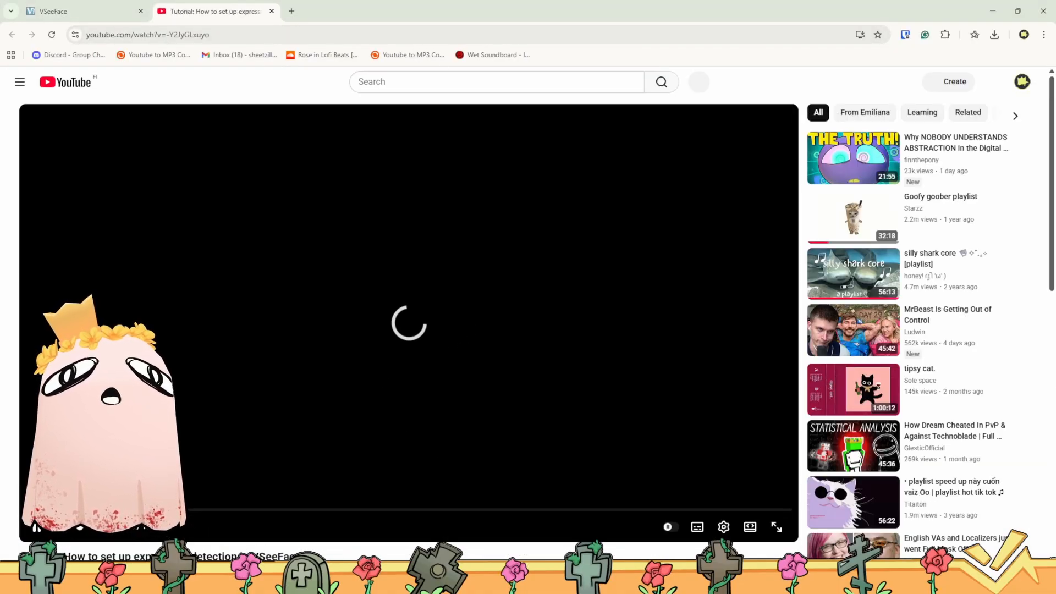
Skip the expression detection tutorial video ahead to about 4:38 and set its quality to 720p60
click(252, 510)
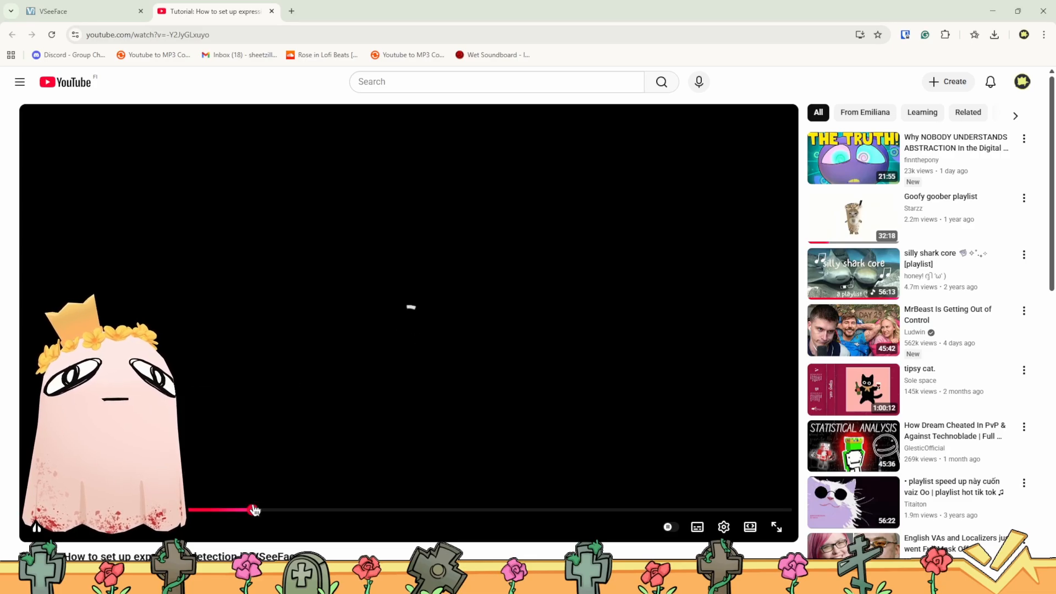
scroll(229, 510, down, 5)
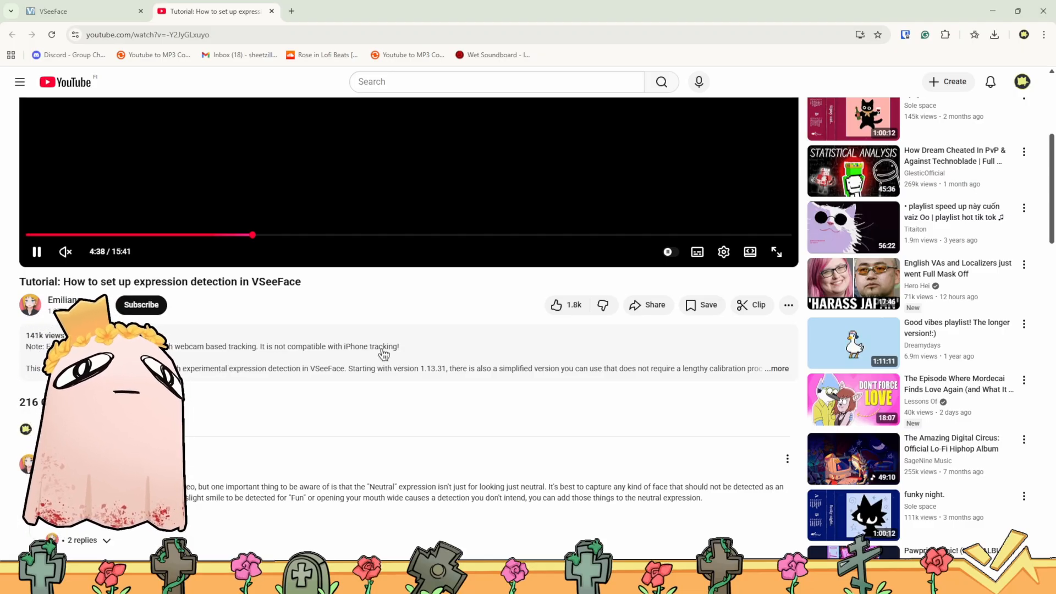
scroll(358, 380, up, 5)
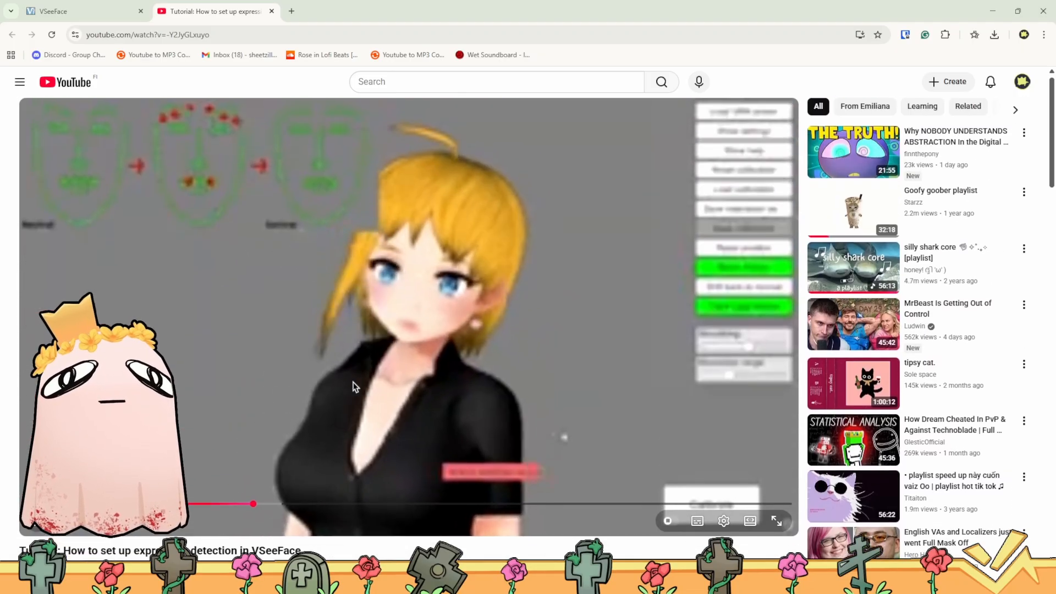
click(337, 409)
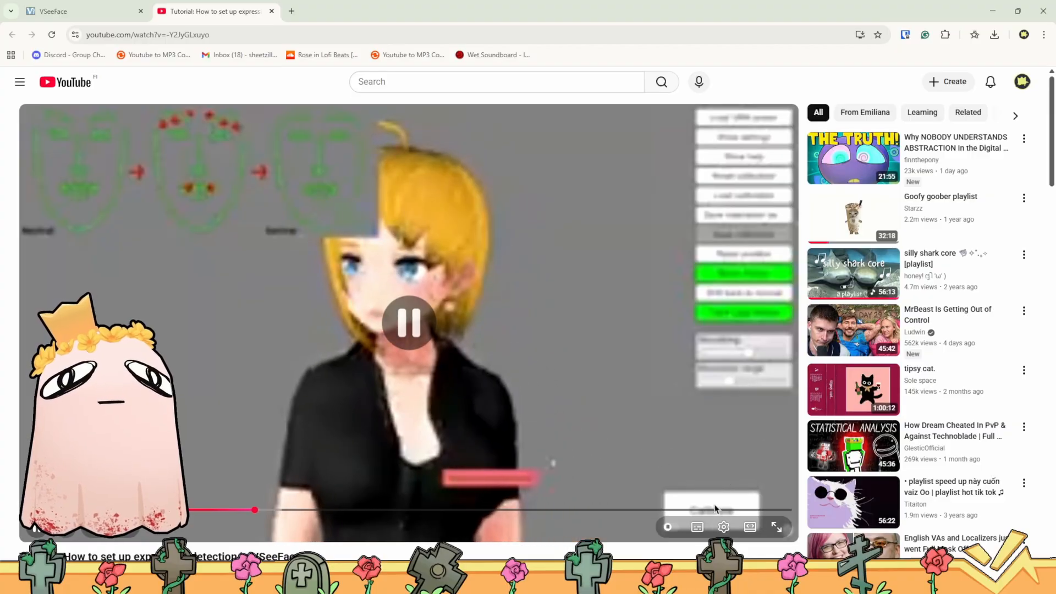
click(724, 527)
click(739, 496)
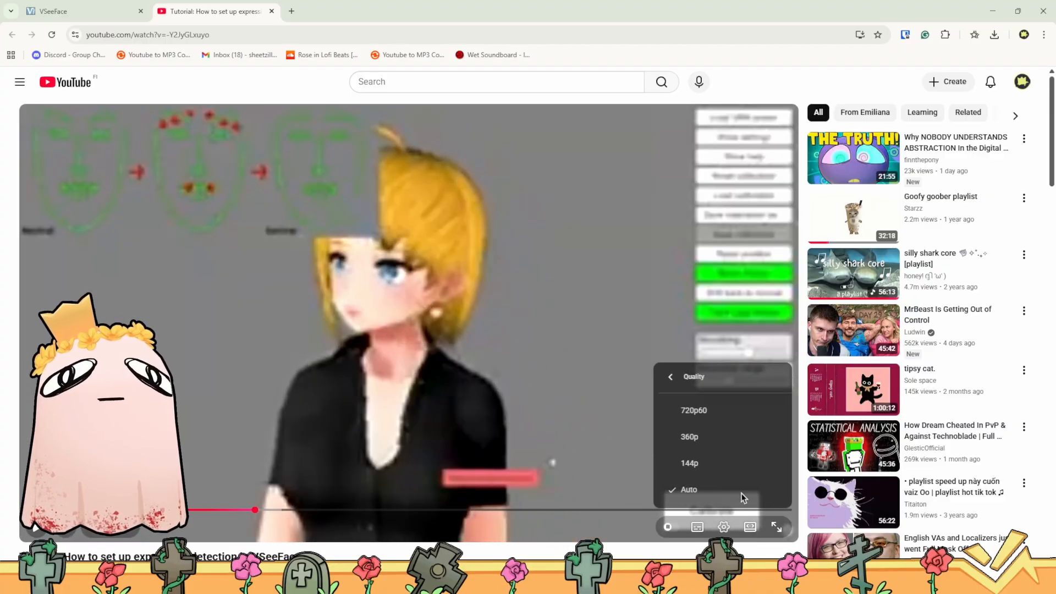
click(714, 409)
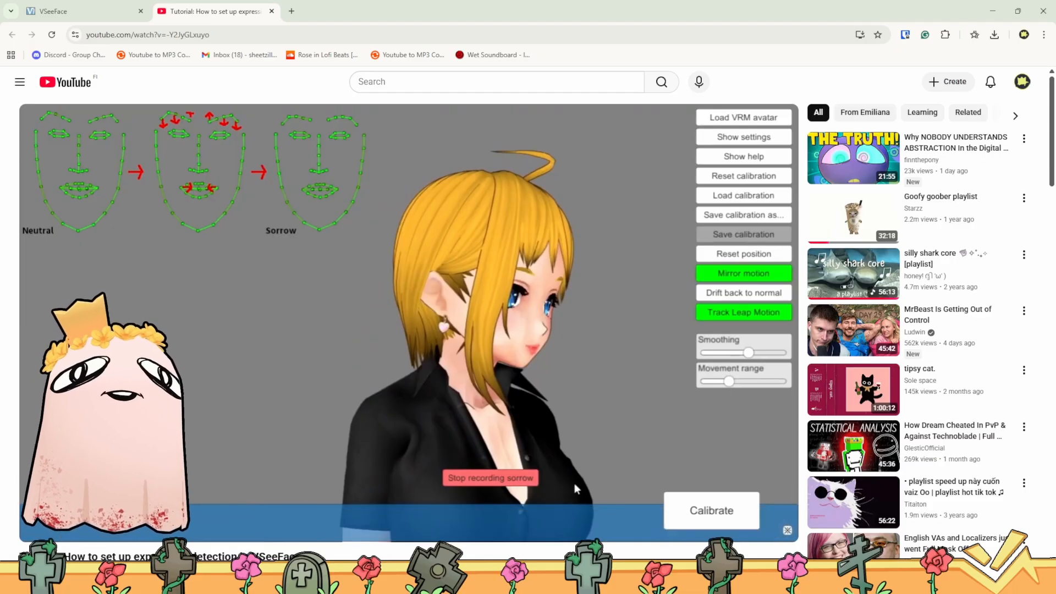
Return to VSeeFace and record the Sorrow expression, recalibrating the tracking once while the recording runs
click(993, 11)
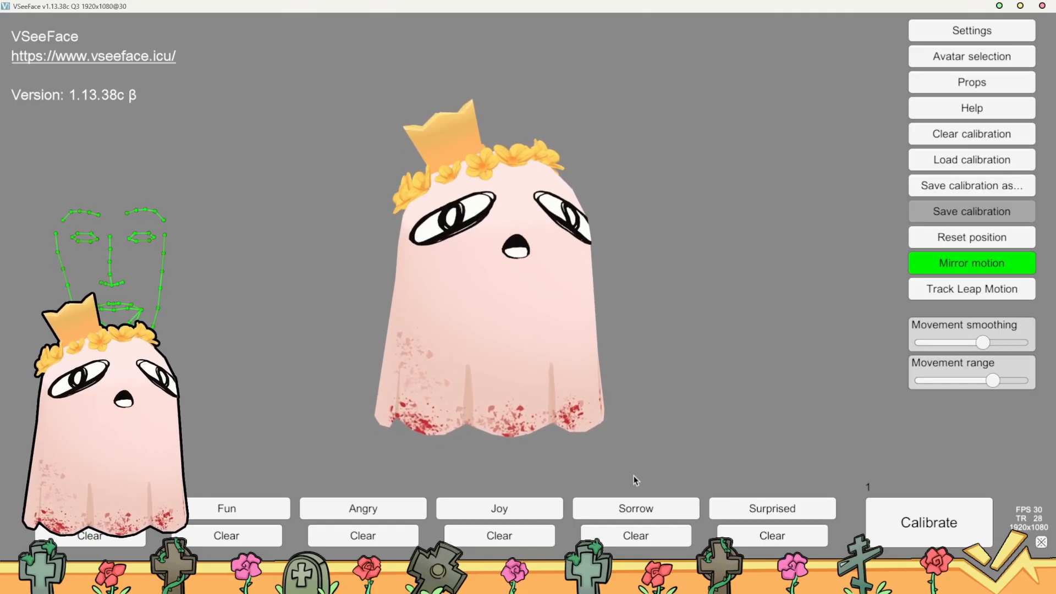
click(629, 510)
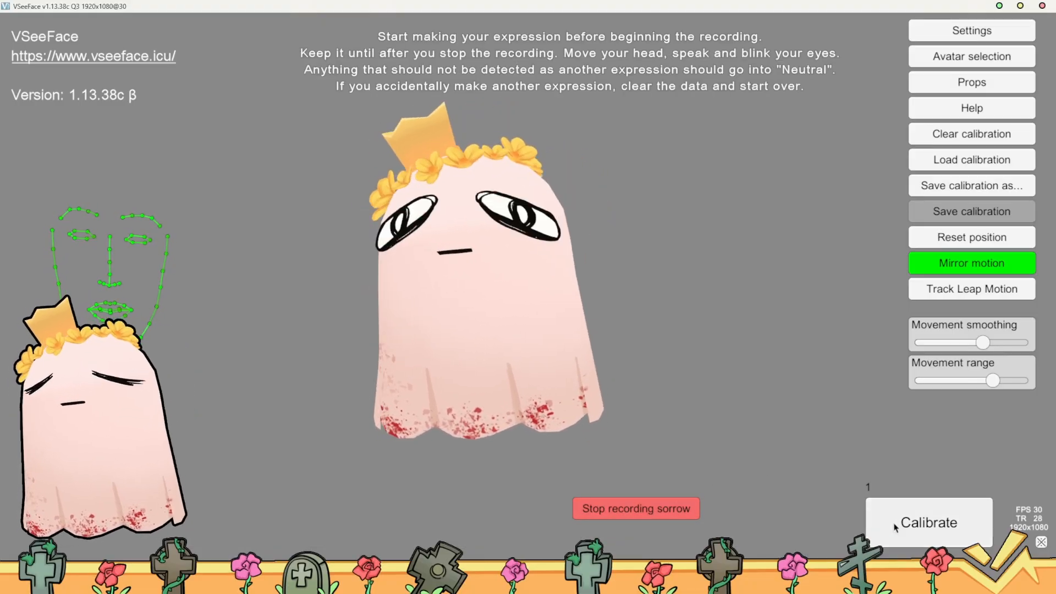
click(920, 531)
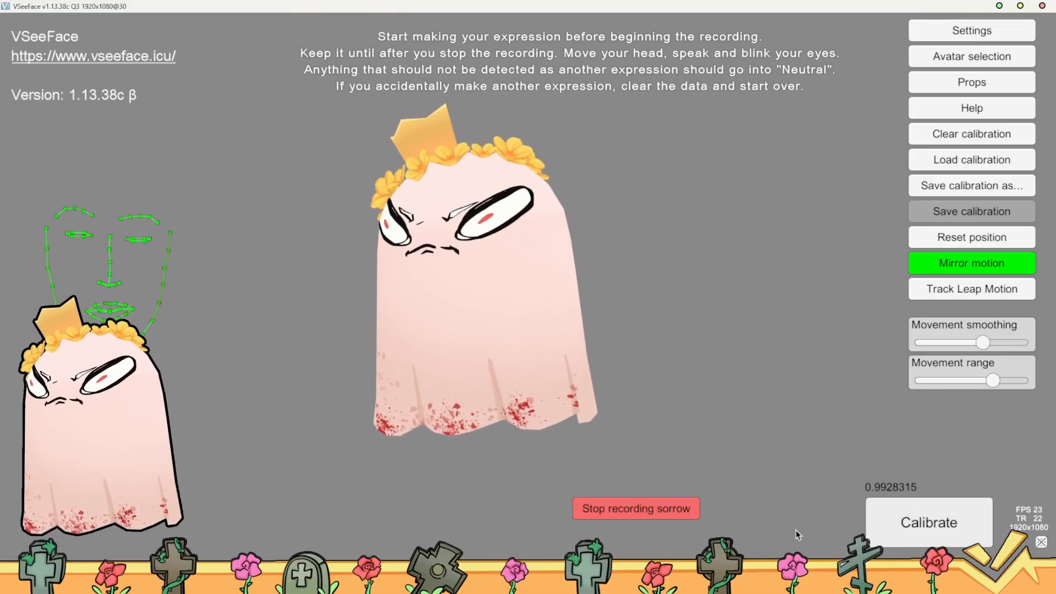
click(689, 511)
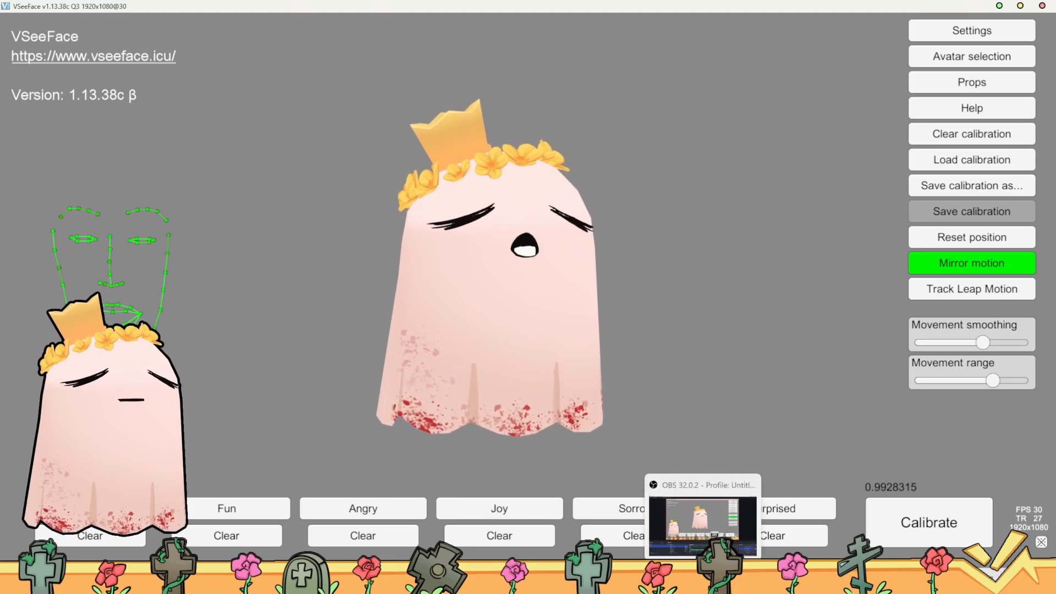
Switch to the tutorial video in the browser, go back to its Angry recording section and return to VSeeFace
click(702, 523)
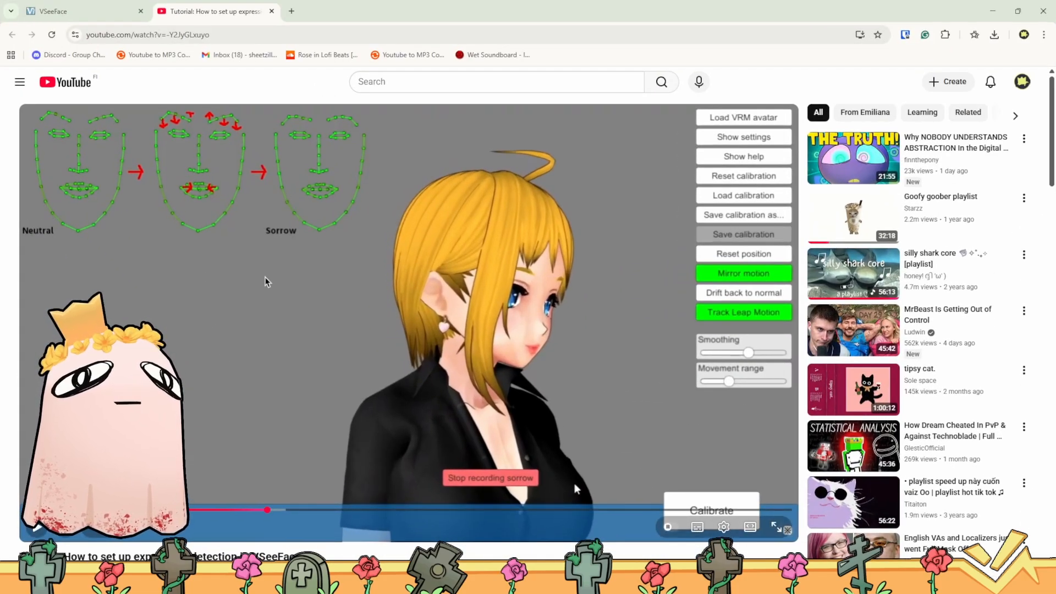
click(267, 282)
click(227, 513)
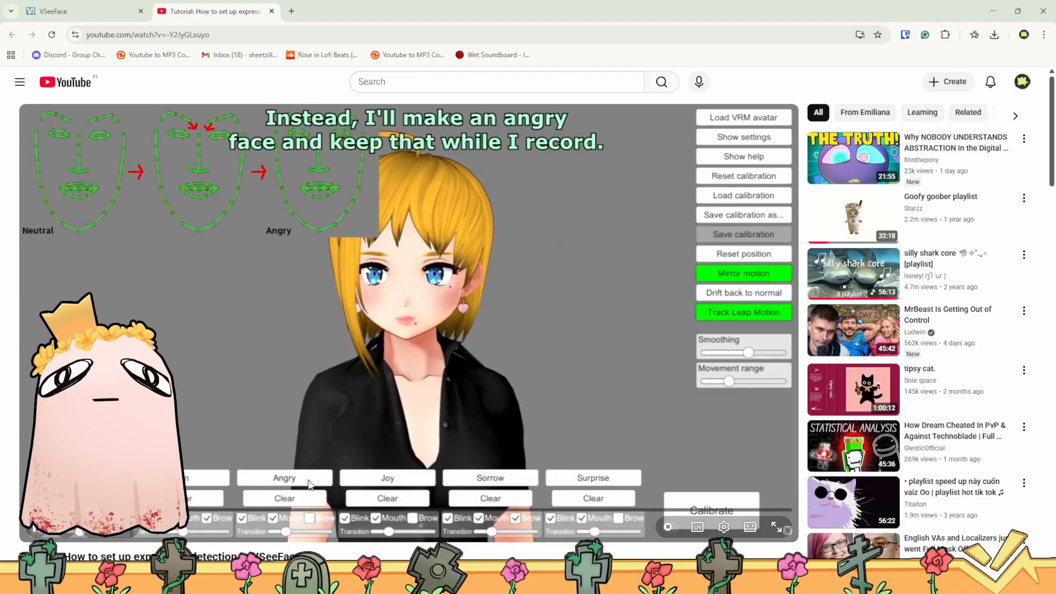
click(249, 264)
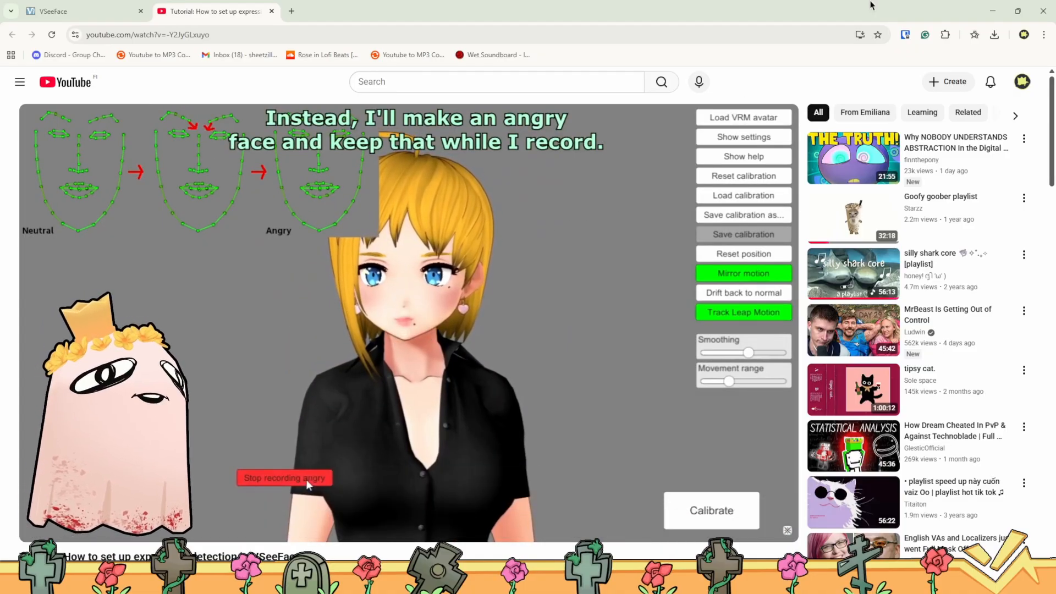
click(991, 6)
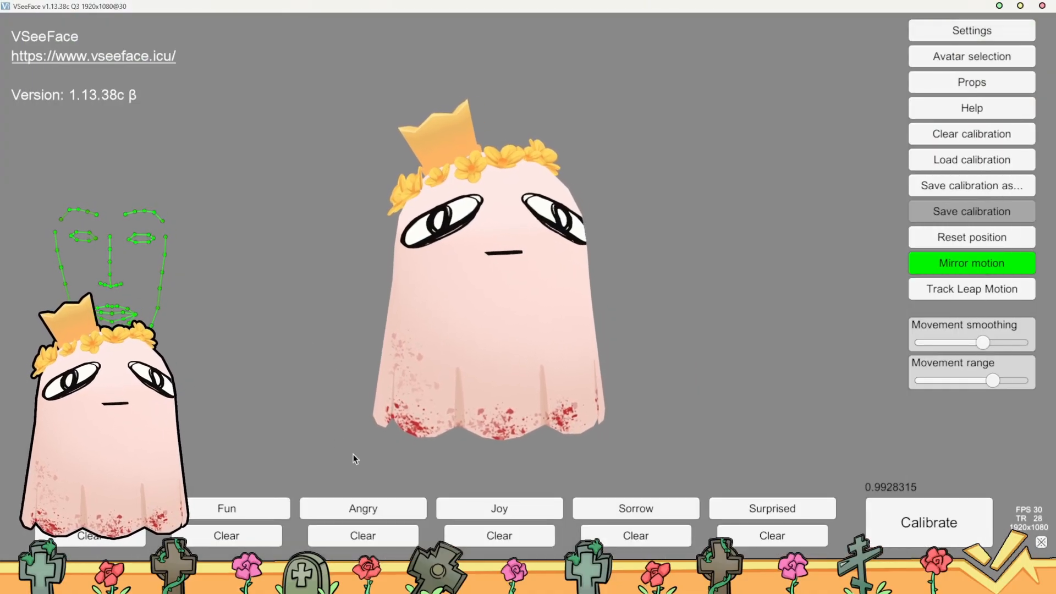
Record the Angry expression and record the Sorrow expression again
click(383, 512)
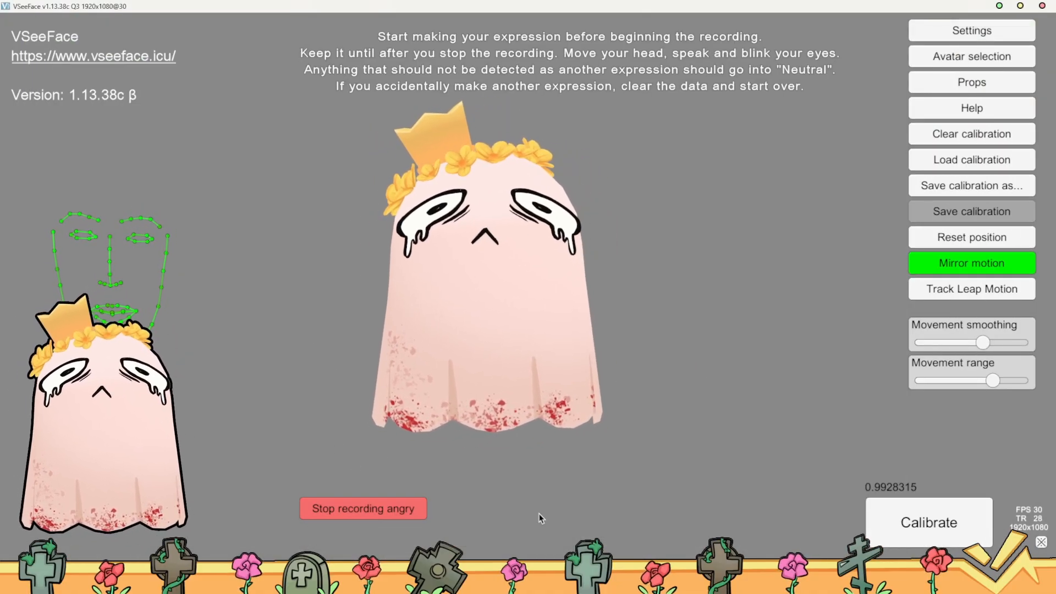
click(395, 510)
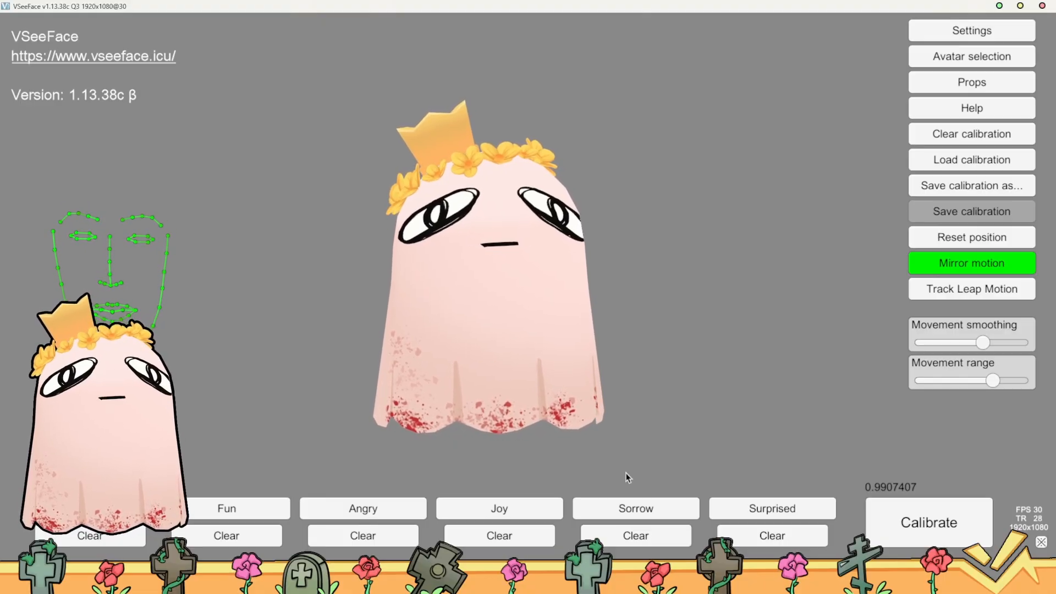
click(636, 509)
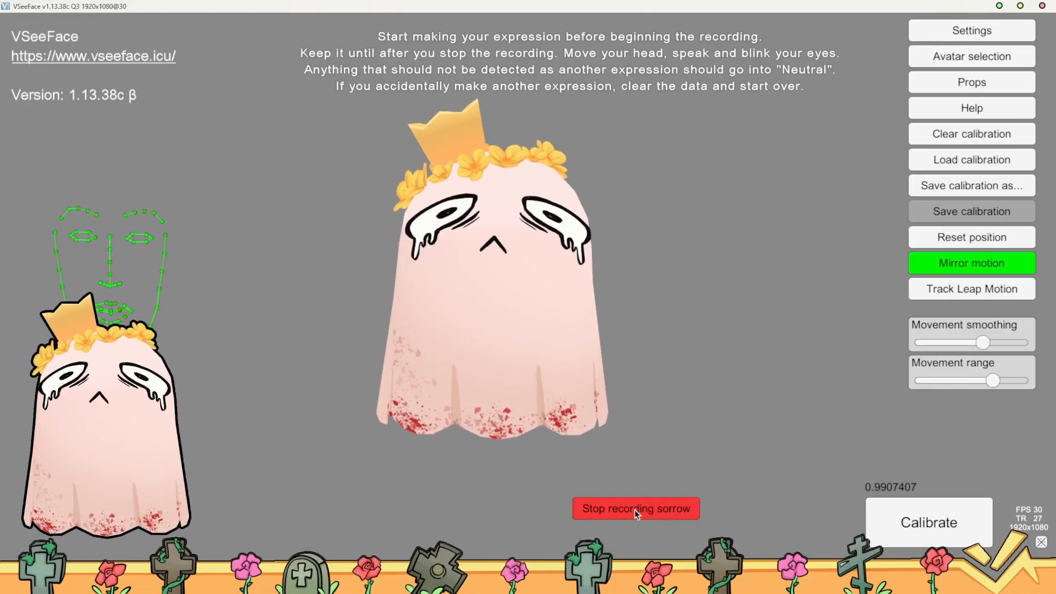
click(676, 508)
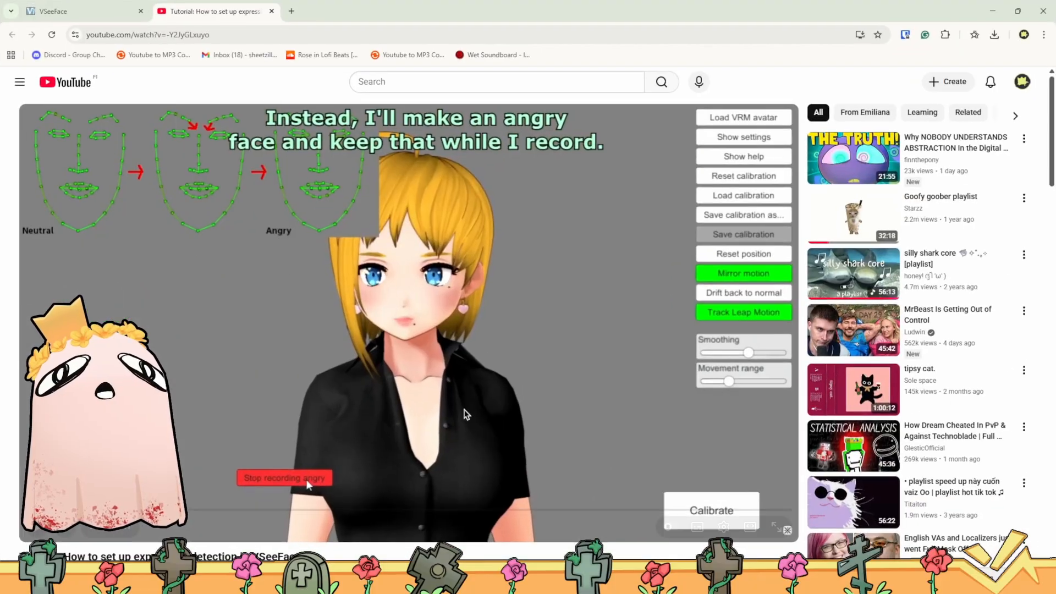
Watch the tutorial video's Surprised recording section in the browser and record the Surprised expression in VSeeFace
click(427, 365)
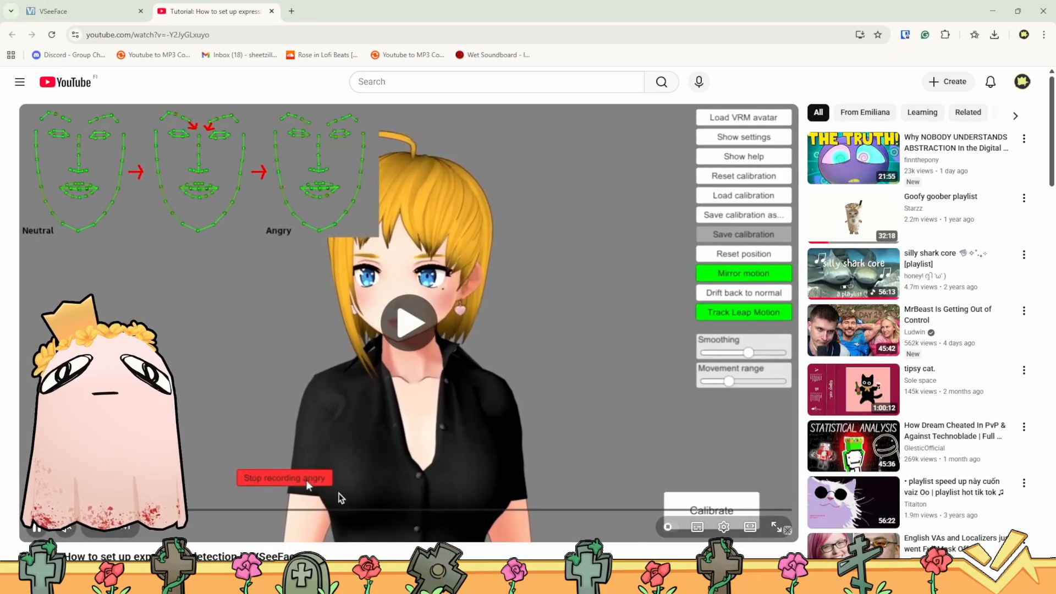
click(636, 511)
click(170, 286)
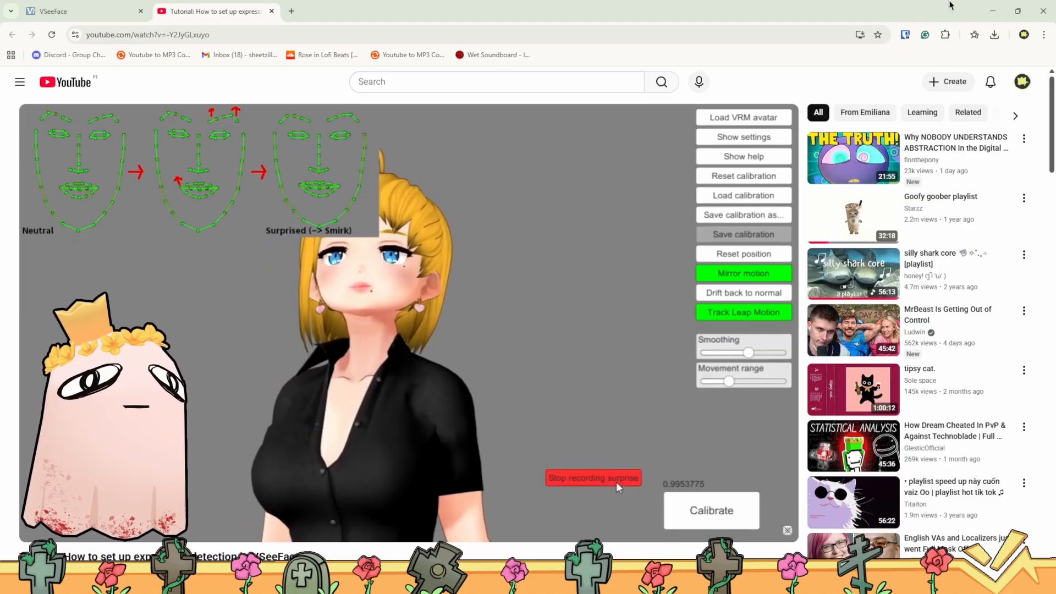
click(997, 9)
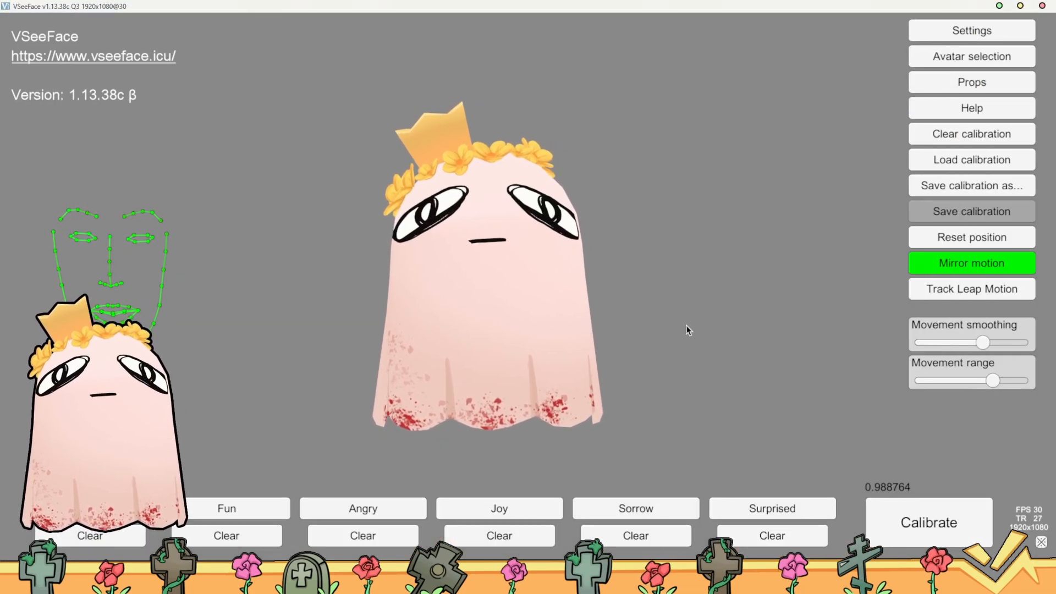
click(736, 511)
click(736, 511)
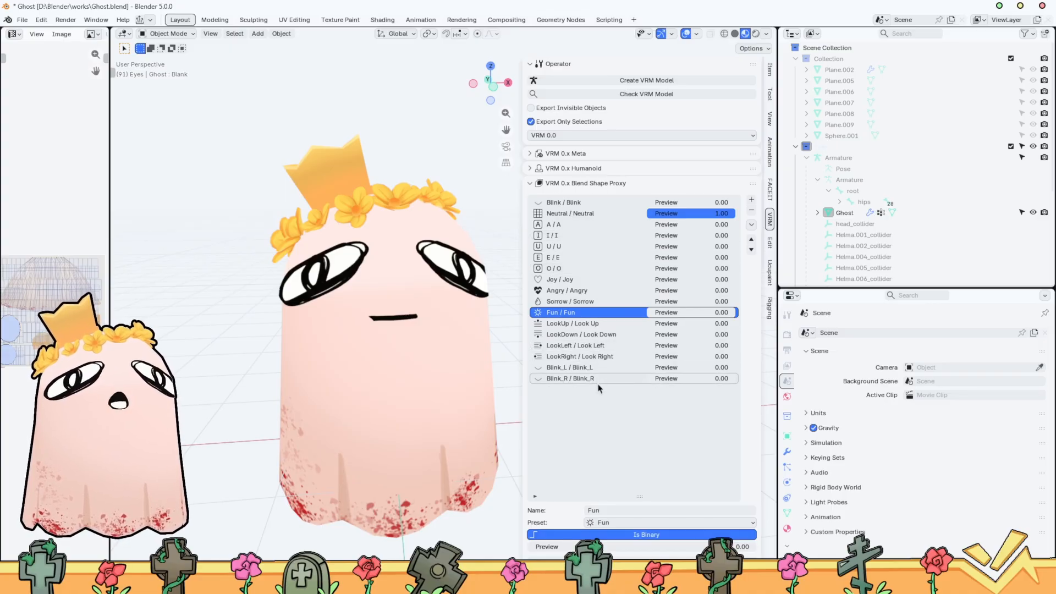
Switch to Blender and add a new blend shape to the VRM 0.x Blend Shape Proxy list
scroll(671, 436, down, 4)
scroll(586, 362, down, 5)
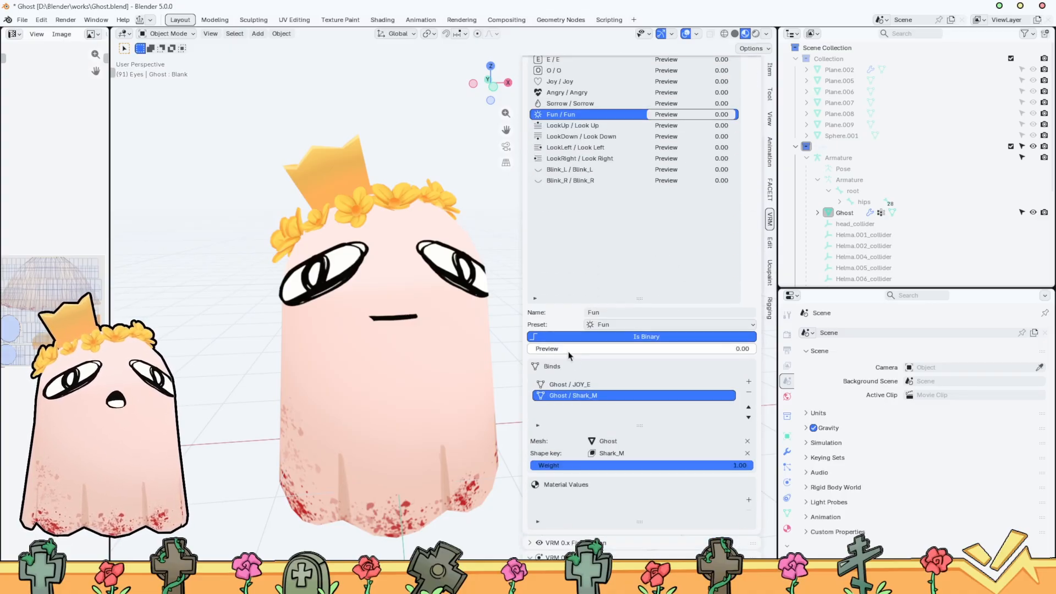
scroll(448, 370, up, 4)
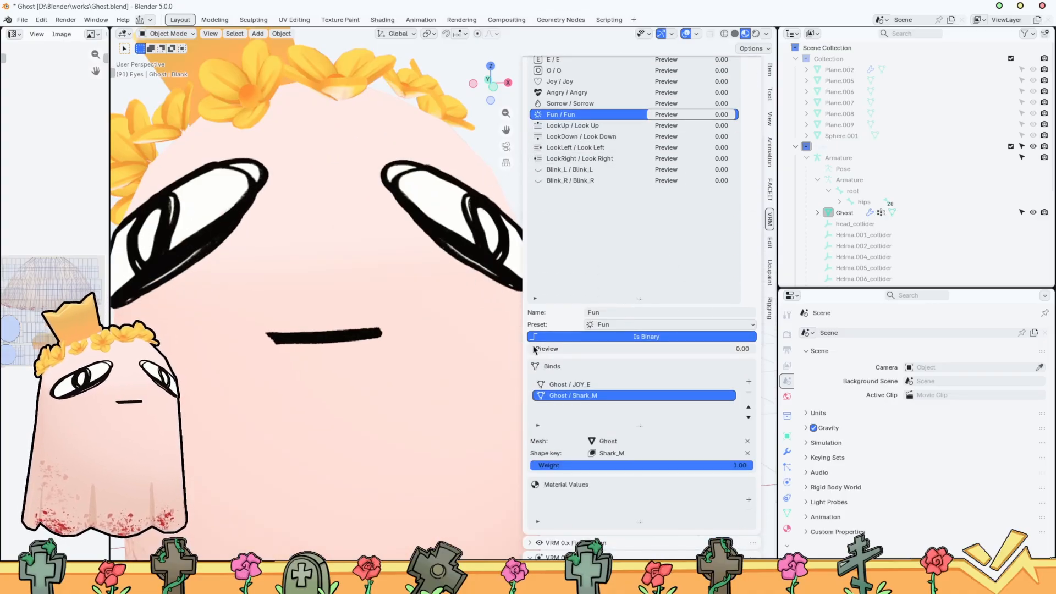
scroll(448, 370, down, 5)
scroll(636, 259, up, 5)
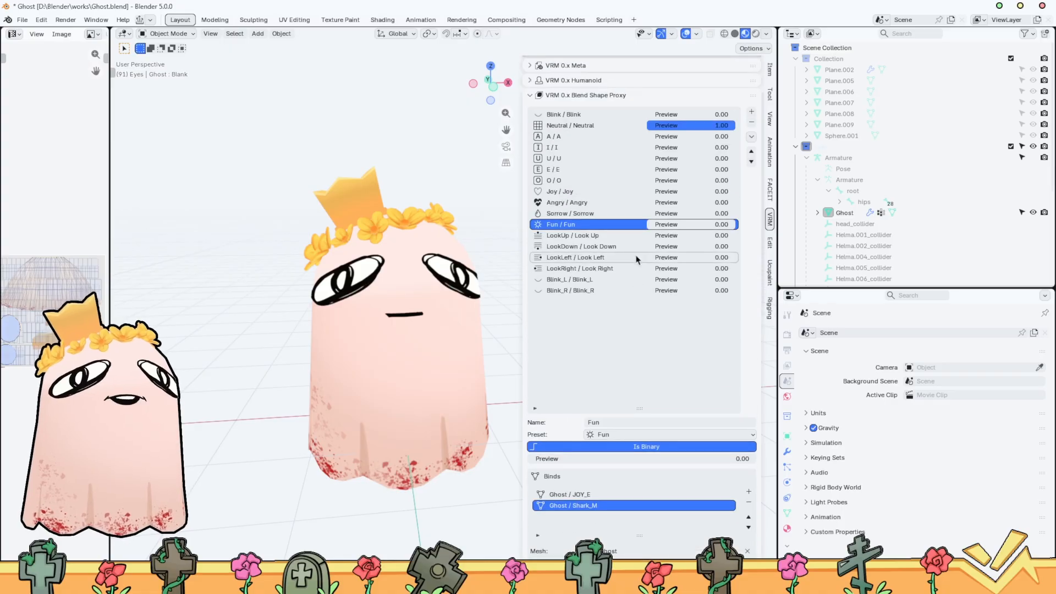
click(752, 113)
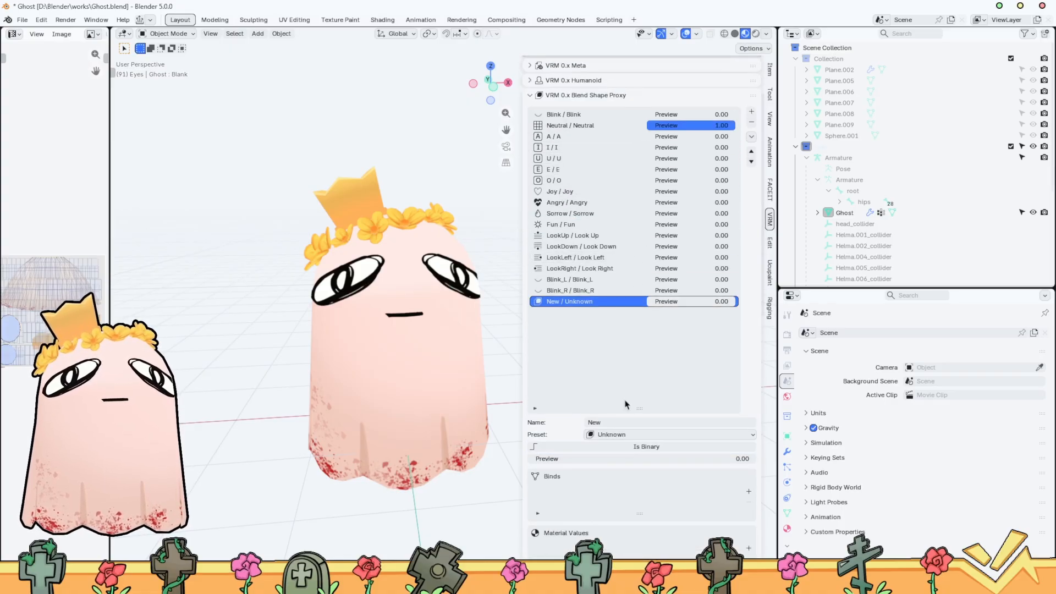
Check the available presets and VSeeFace's expression names, and name the new blend shape Surprised in Blender
click(620, 434)
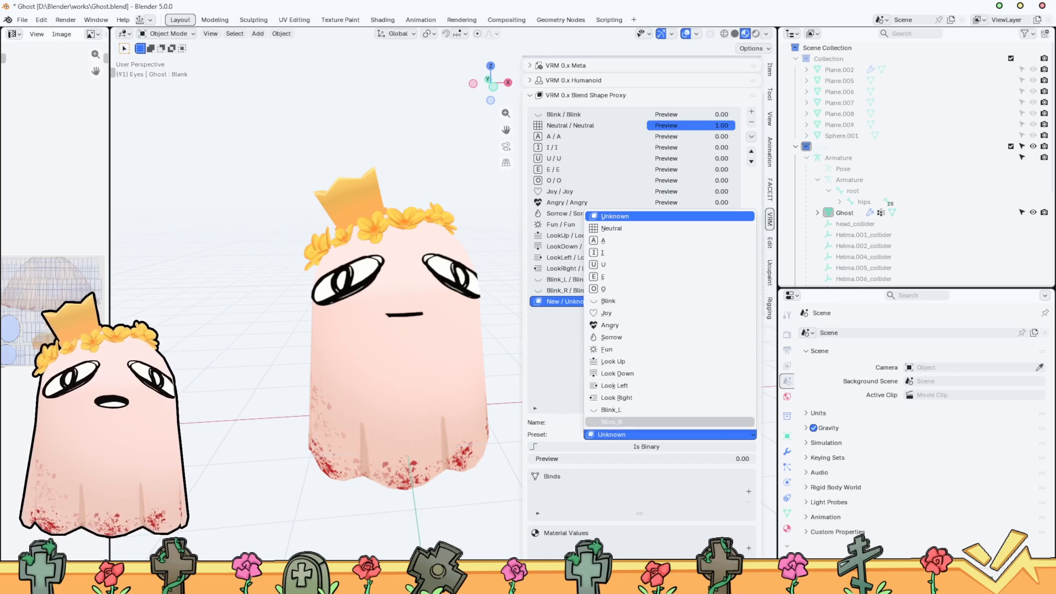
mouse_move(751, 582)
click(751, 523)
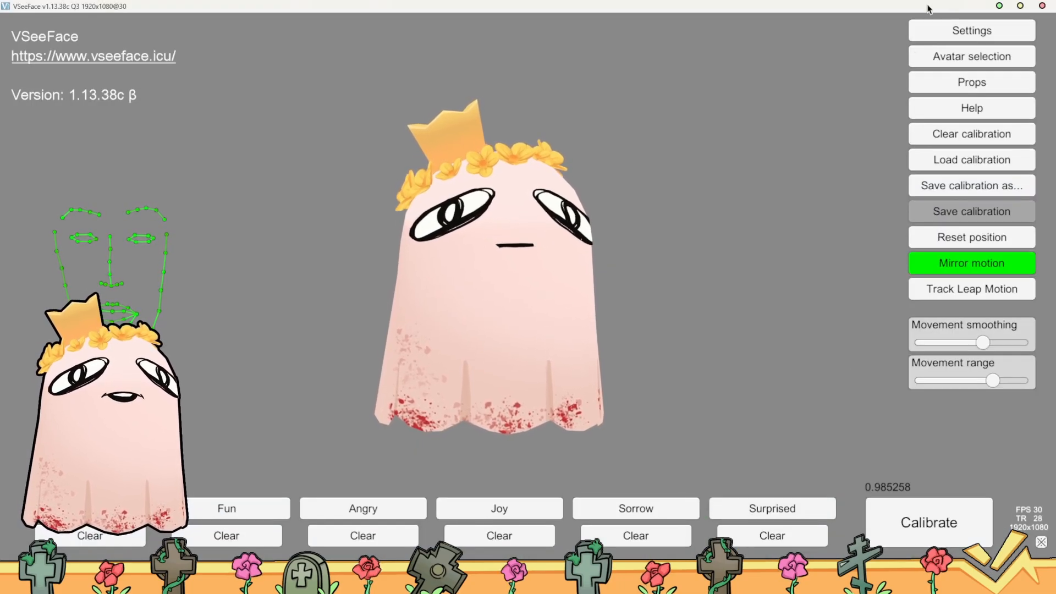
click(999, 6)
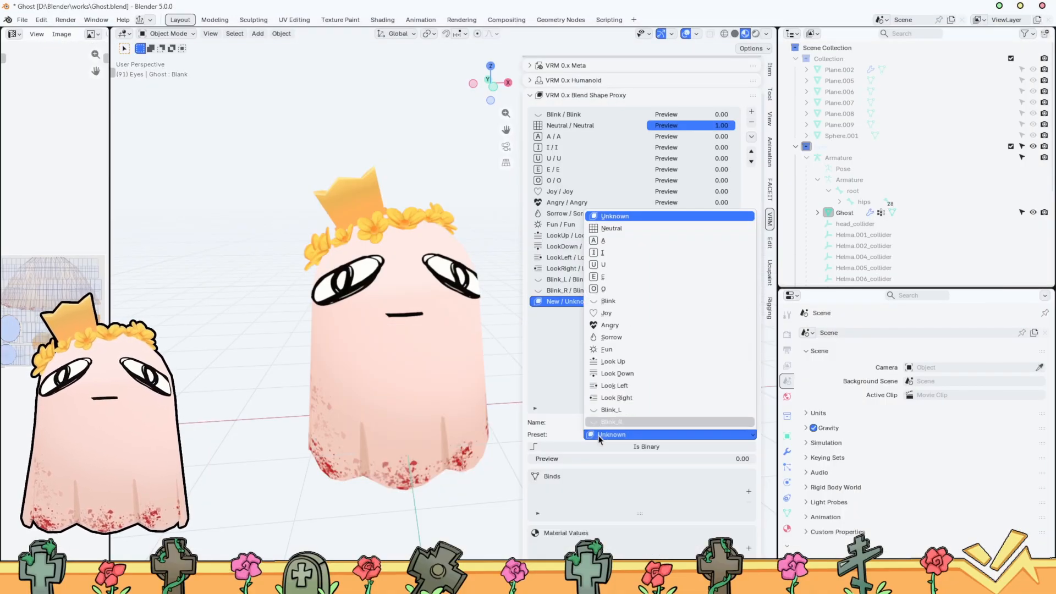
click(599, 435)
click(628, 420)
text(Su)
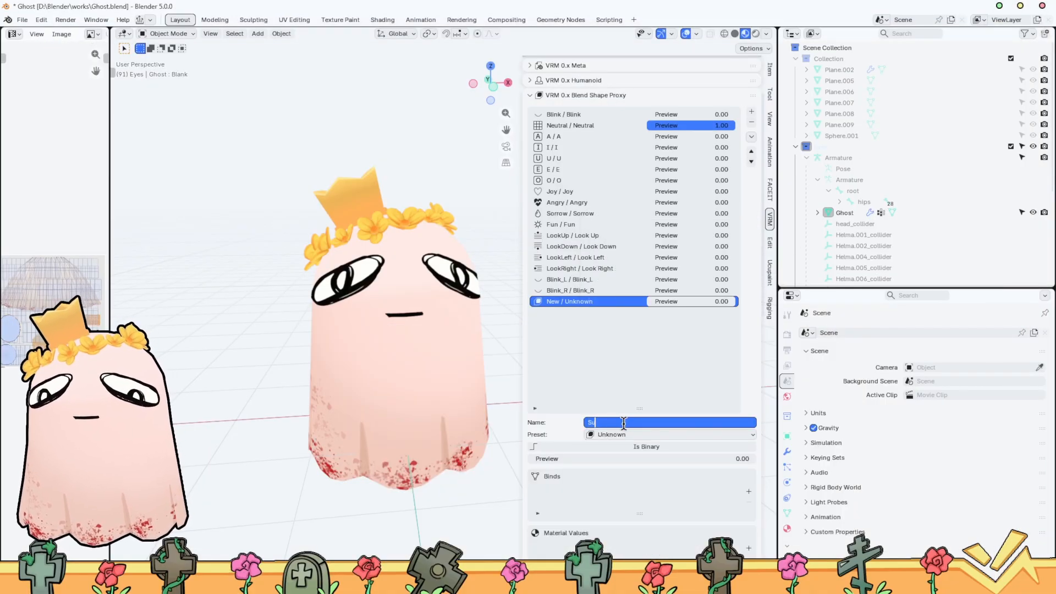
text(rprised)
key(Return)
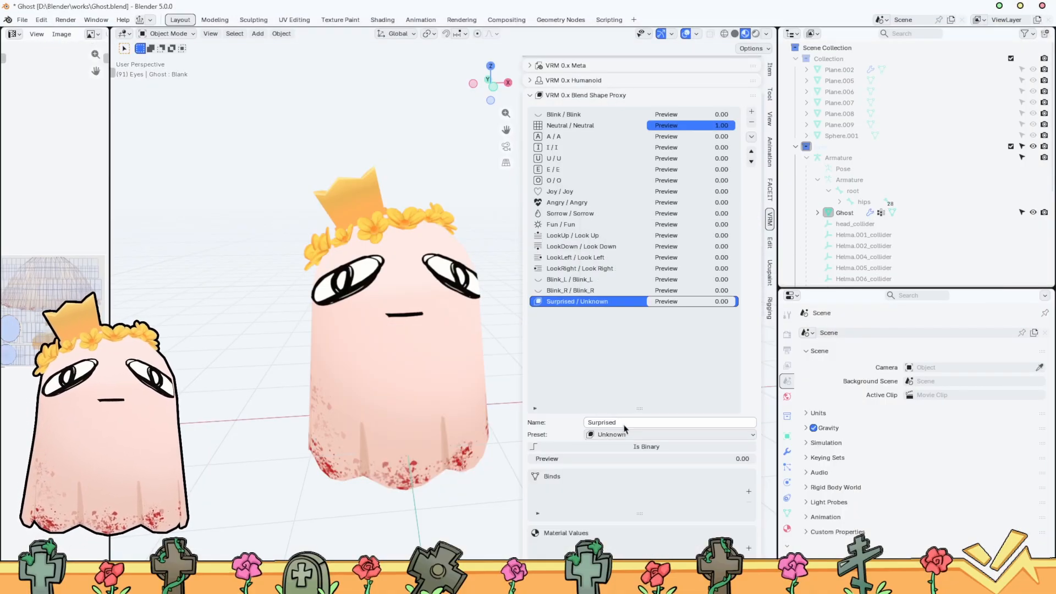
Make the Surprised blend shape binary and move it up the list to directly below Fun
click(630, 435)
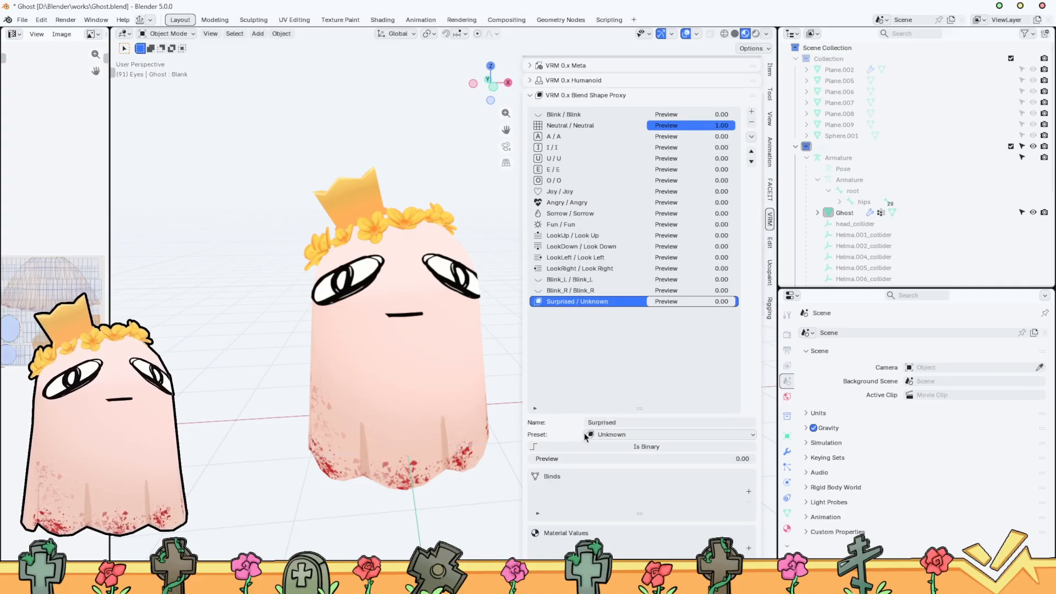
click(534, 450)
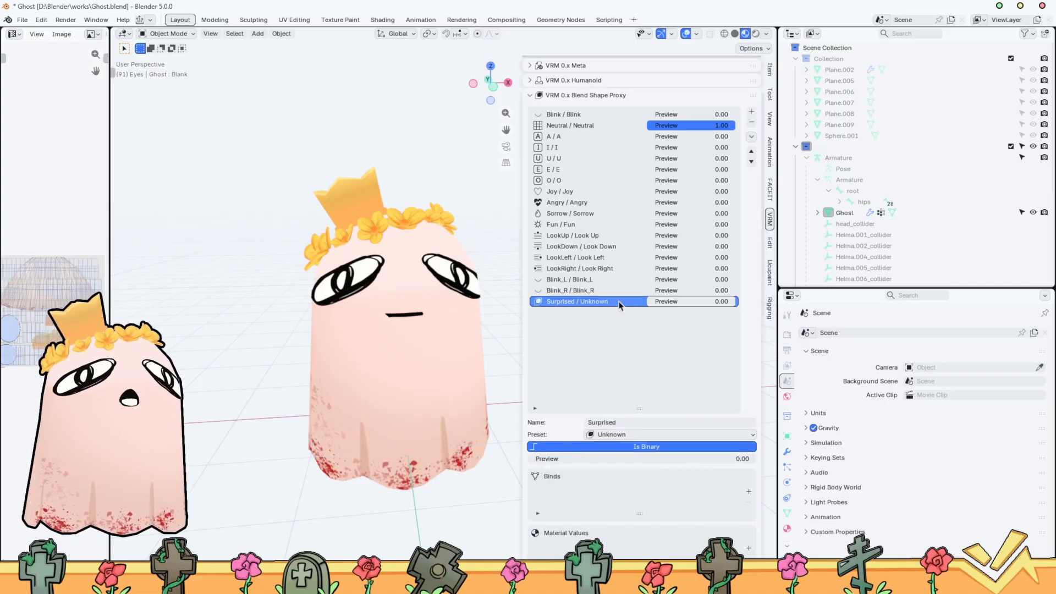
click(754, 153)
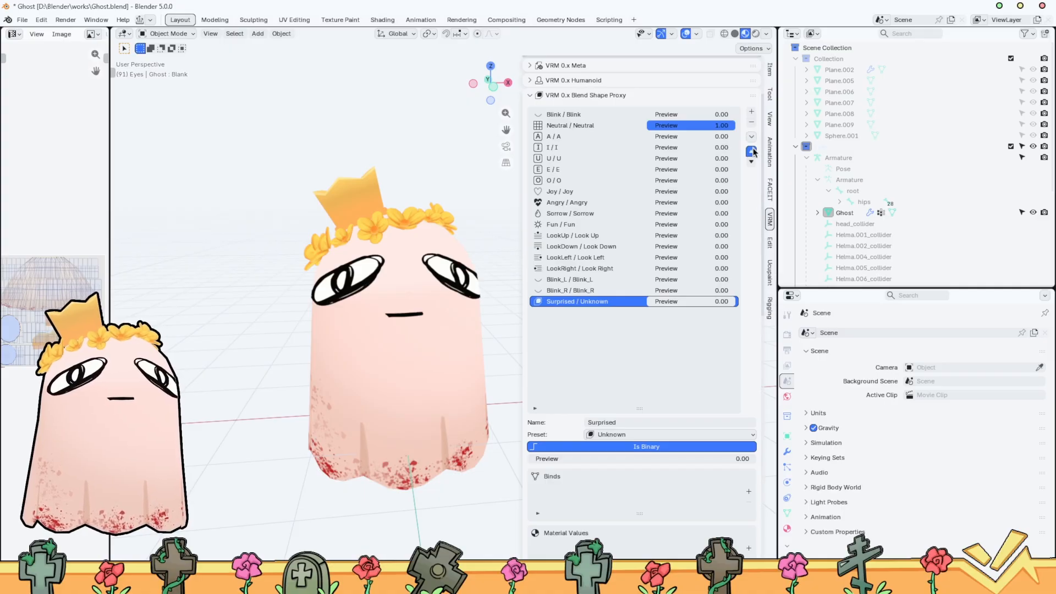
click(751, 151)
click(751, 151)
click(752, 151)
click(751, 151)
click(751, 152)
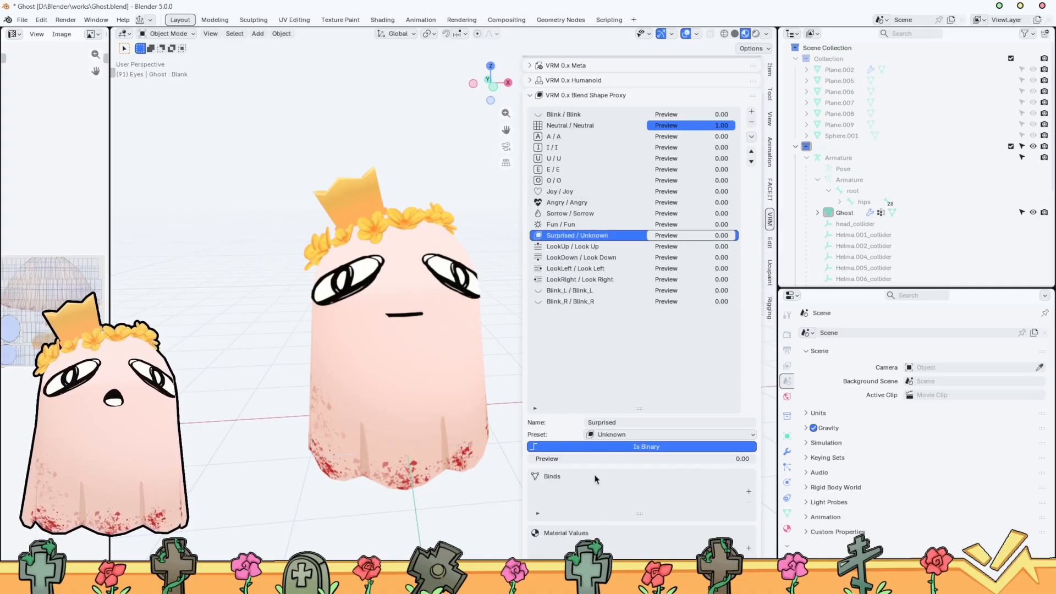
Add a bind on the Ghost mesh to the Surprised blend shape and bring up the mesh's shape keys
click(748, 492)
click(748, 550)
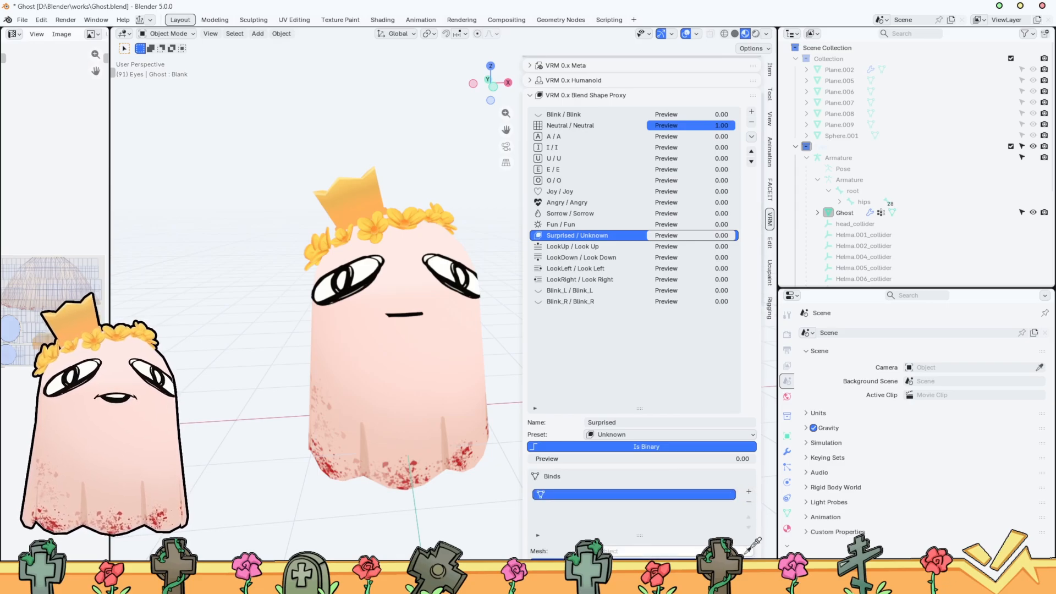
click(422, 358)
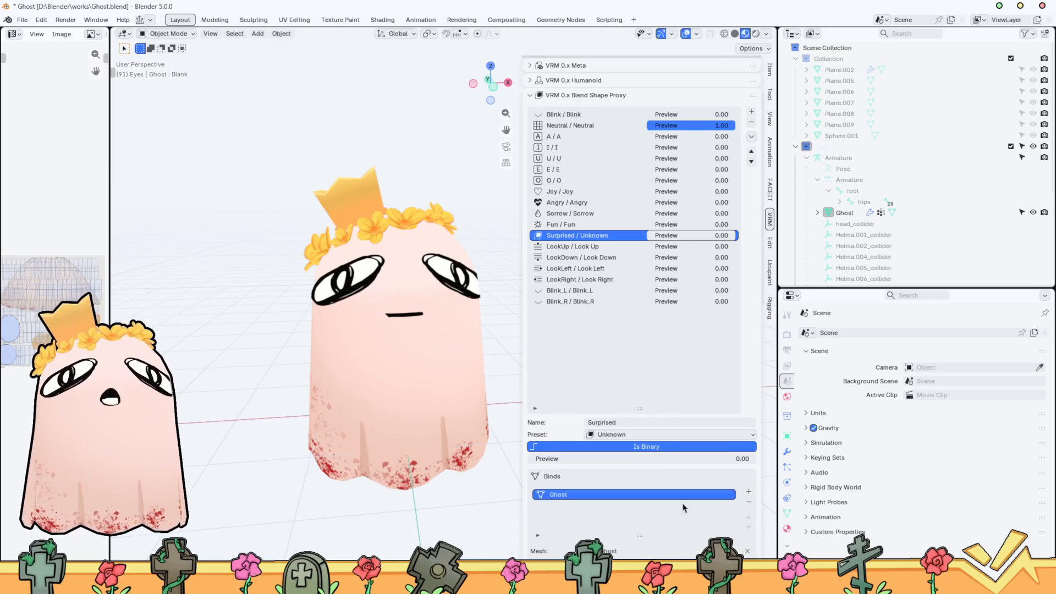
click(788, 513)
scroll(665, 509, down, 3)
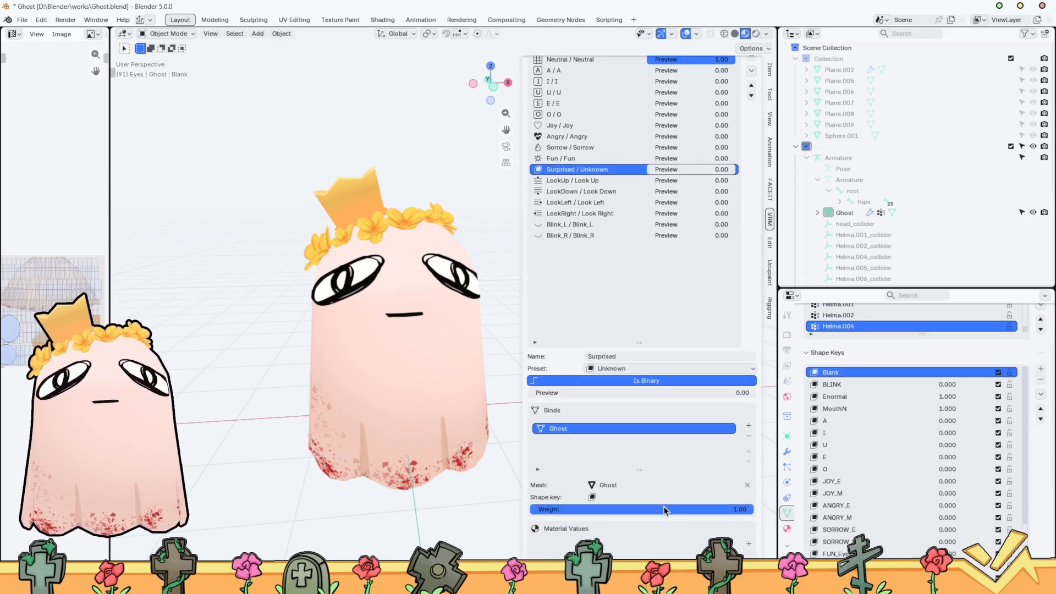
click(660, 497)
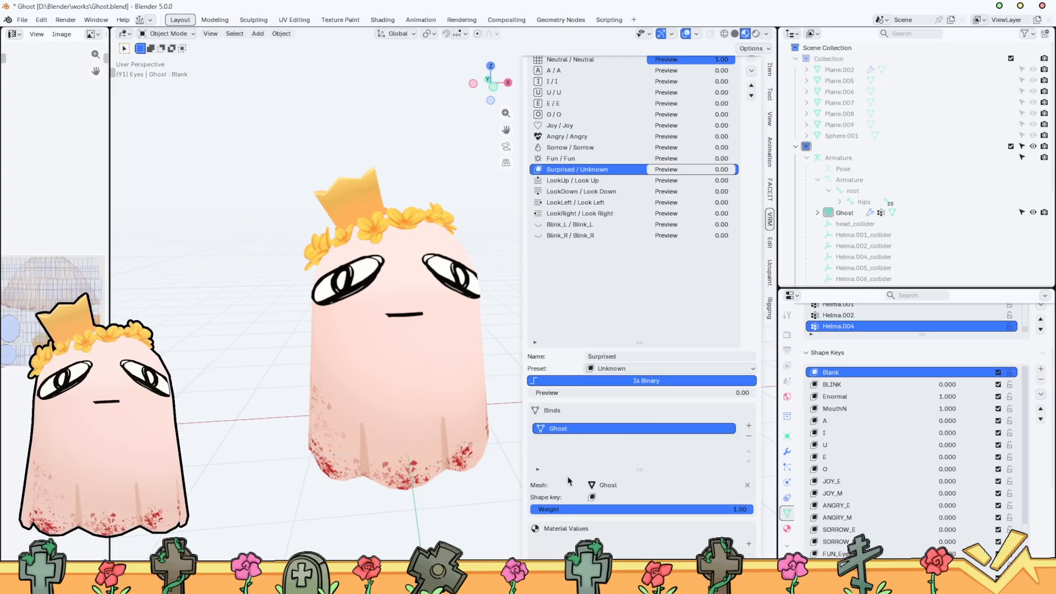
Select the ghost and rearrange the workspace with a taller shape key list, a wider image editor and a narrower VRM sidebar
scroll(893, 416, down, 5)
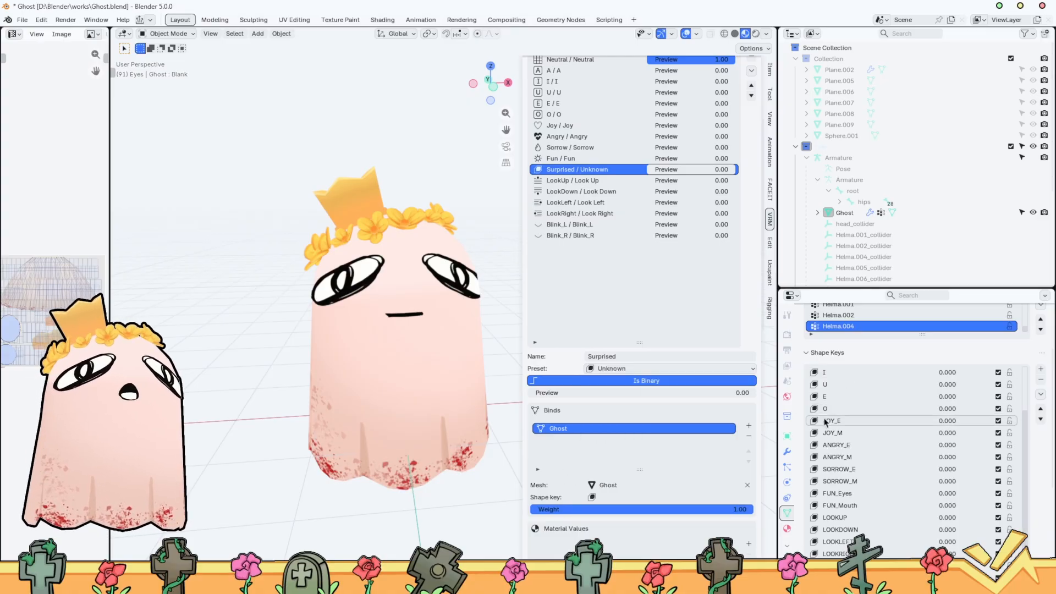
scroll(946, 523, down, 2)
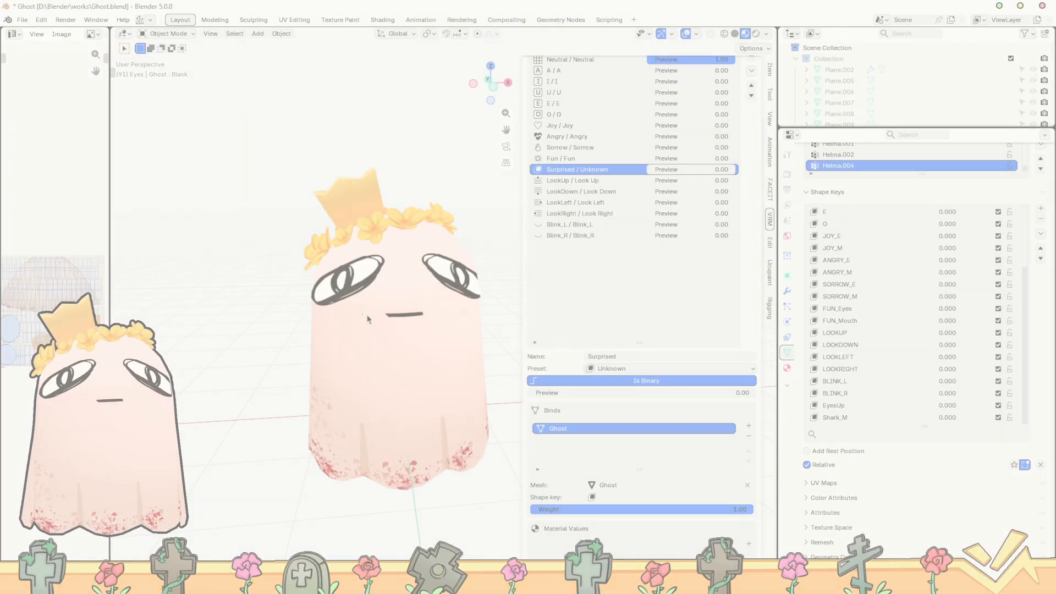
click(399, 388)
scroll(399, 388, up, 3)
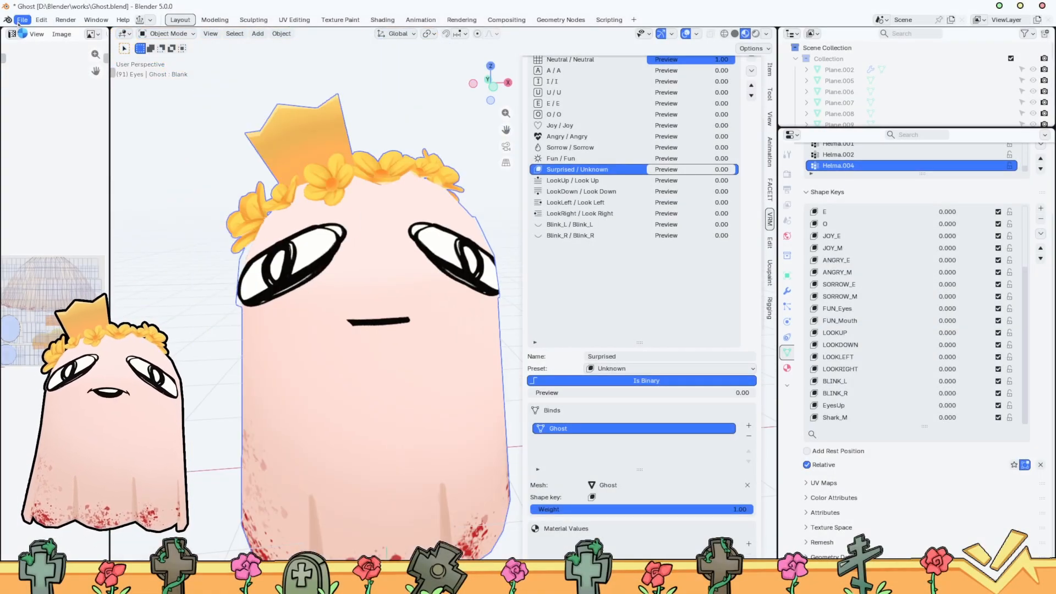
drag(110, 105, 222, 105)
drag(523, 274, 672, 344)
scroll(946, 332, up, 5)
scroll(875, 173, up, 4)
scroll(875, 248, up, 2)
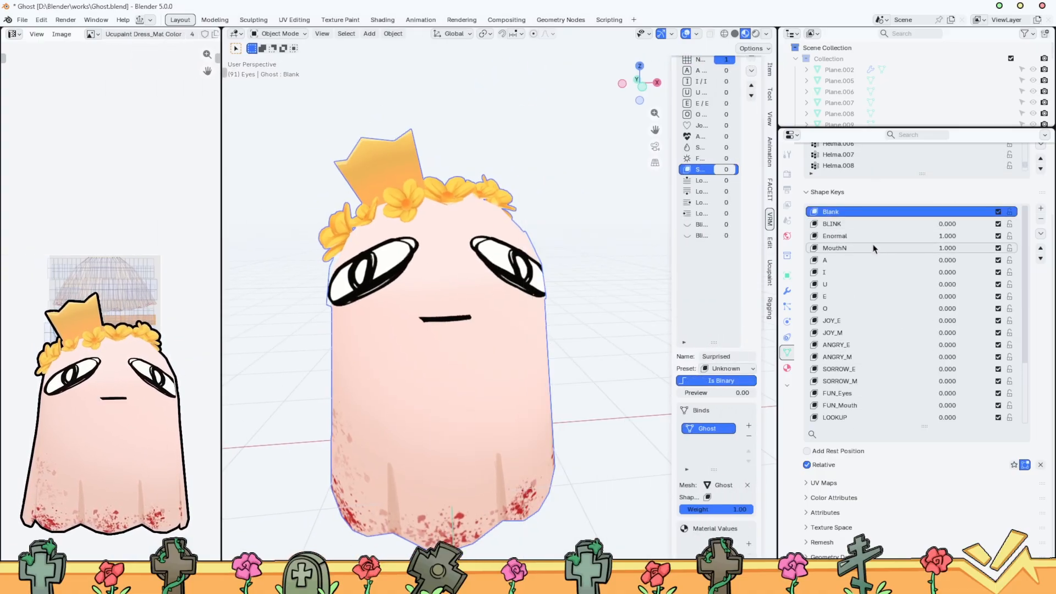
Select the ghost's Ghost_Eyes material slot and briefly inspect the mesh in Edit Mode
click(788, 367)
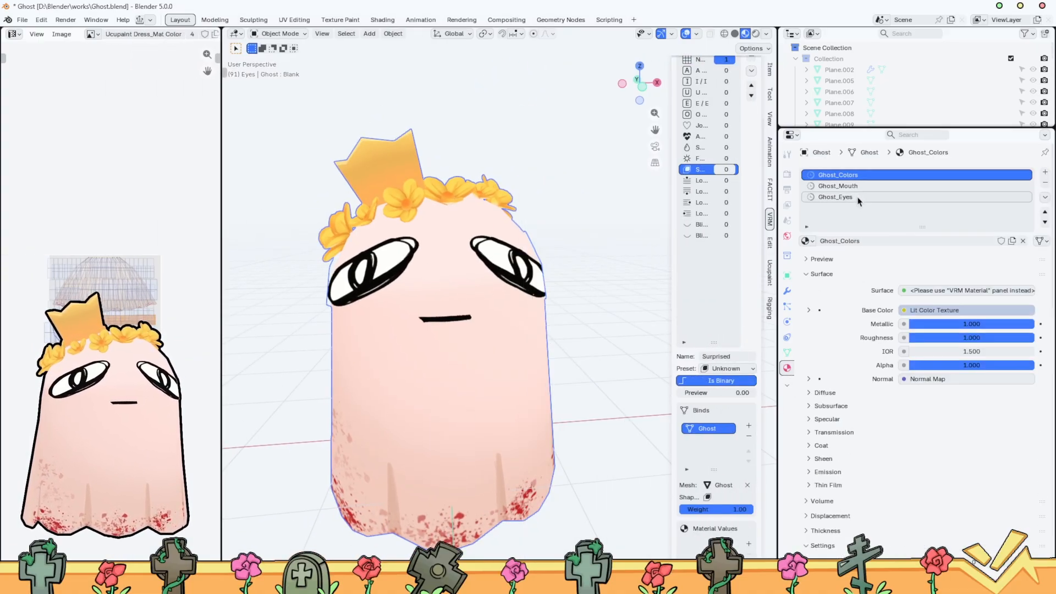
click(852, 197)
key(Tab)
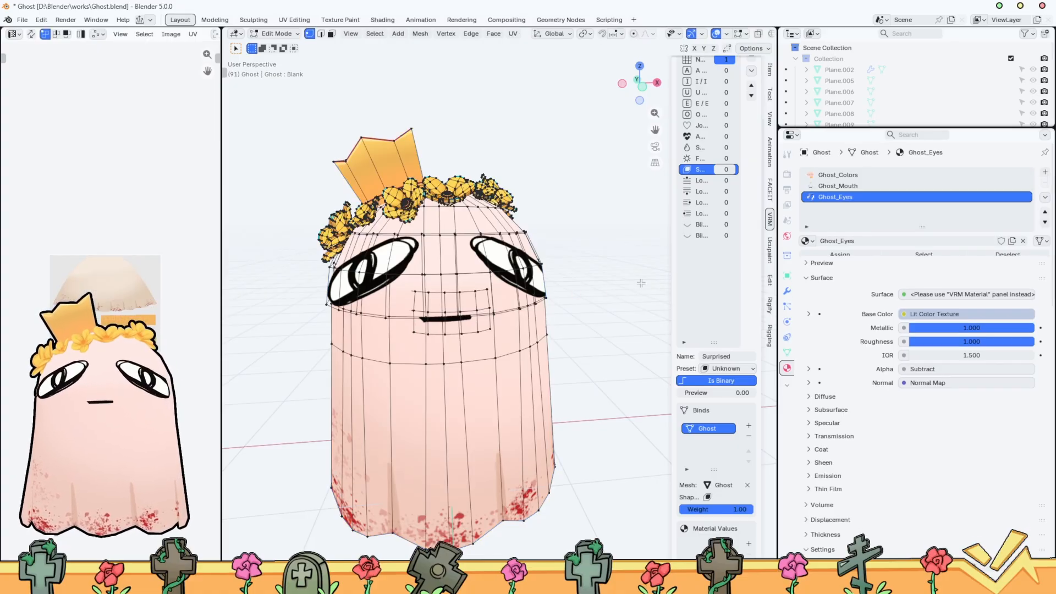
key(Tab)
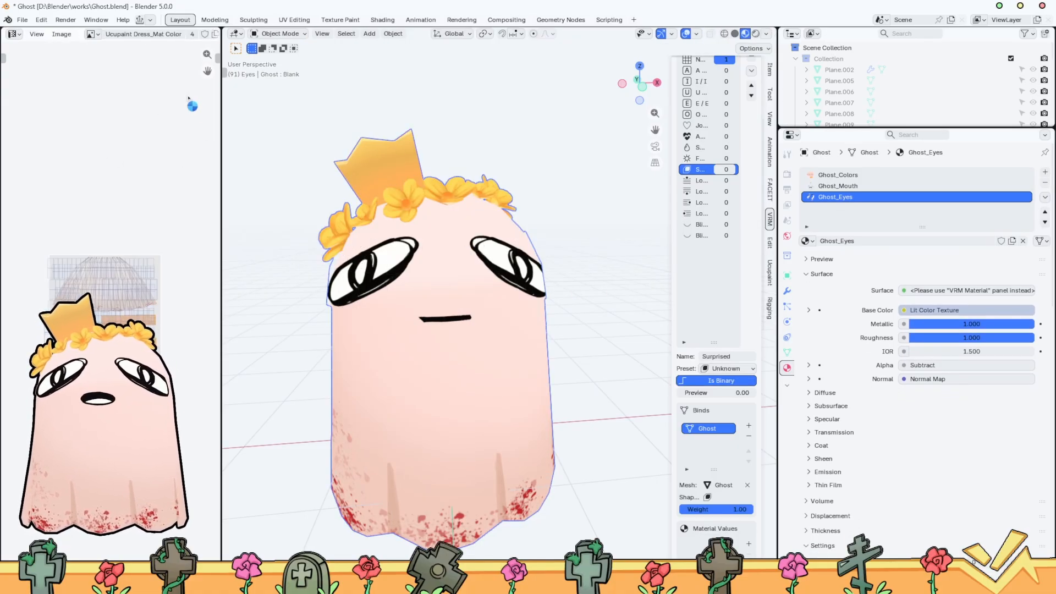
Display the OptimationExpressions.png texture in the image editor and enlarge its eye drawings
click(96, 19)
click(91, 33)
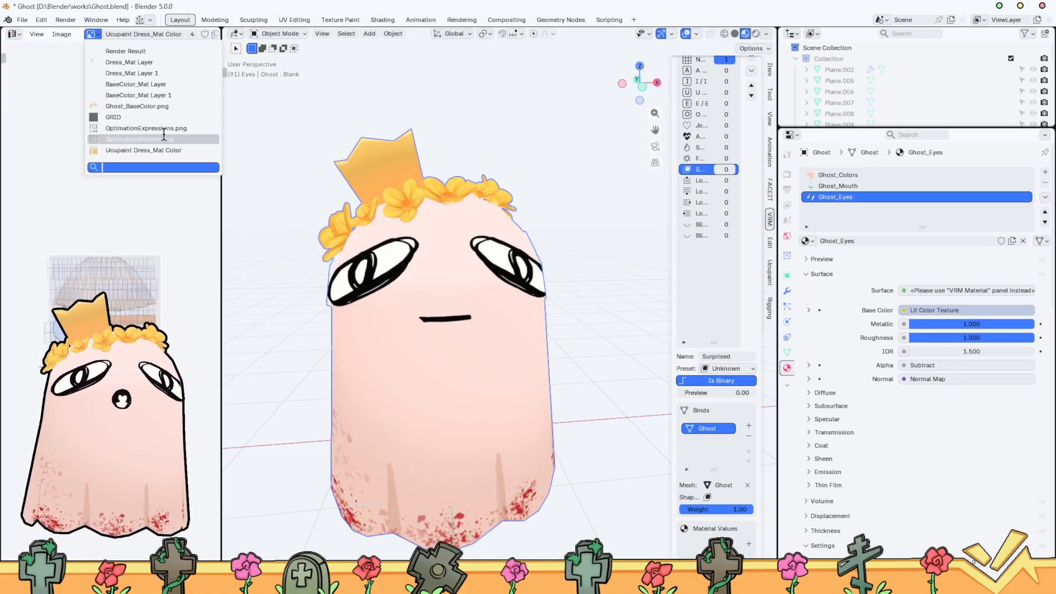
click(197, 132)
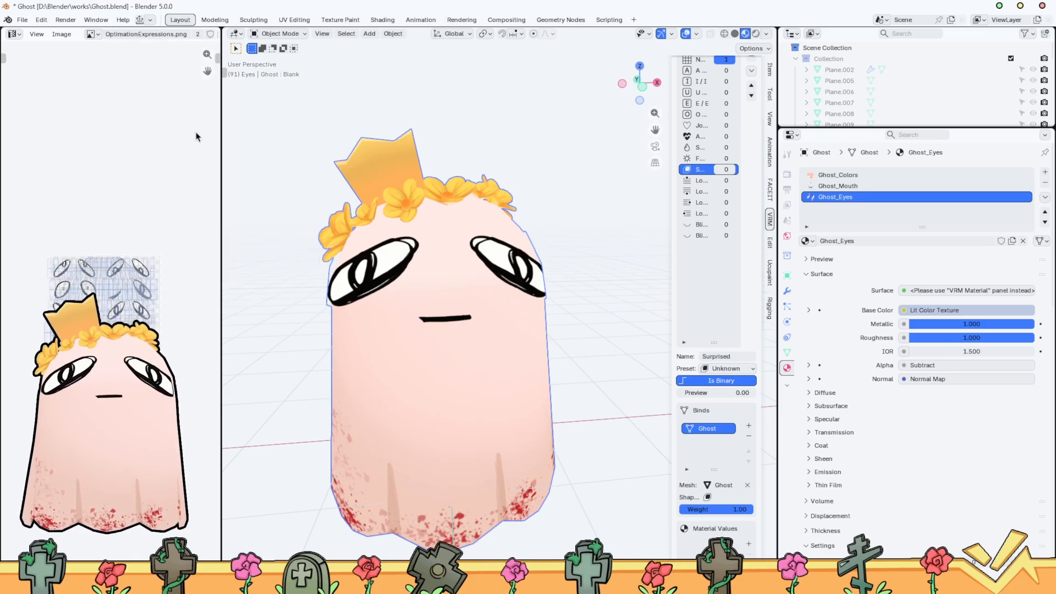
scroll(72, 283, up, 5)
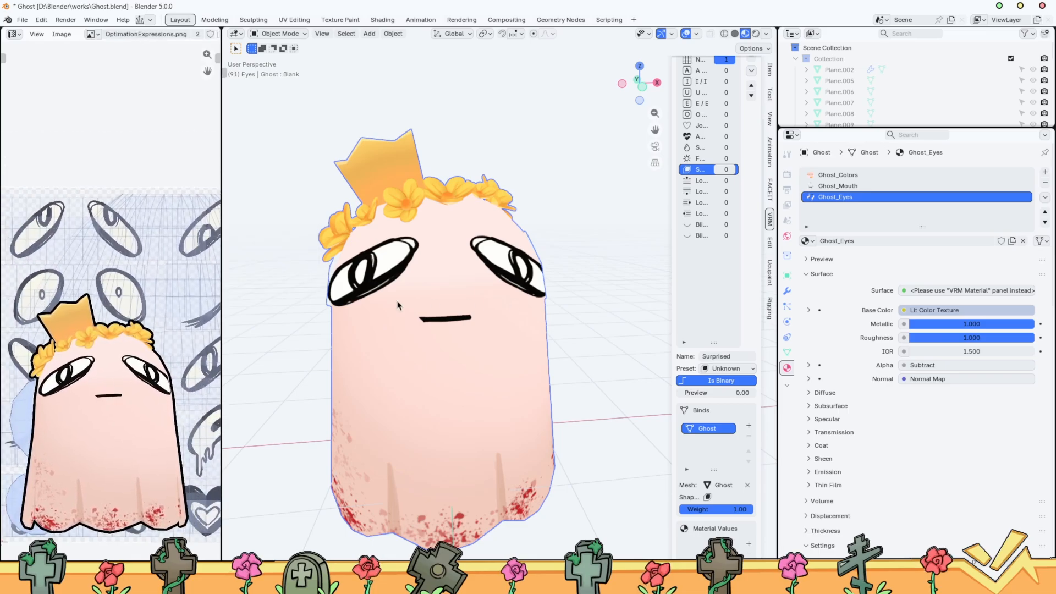
Select the faces assigned to Ghost_Eyes in Edit Mode and hide the rest of the ghost mesh
key(Tab)
click(582, 297)
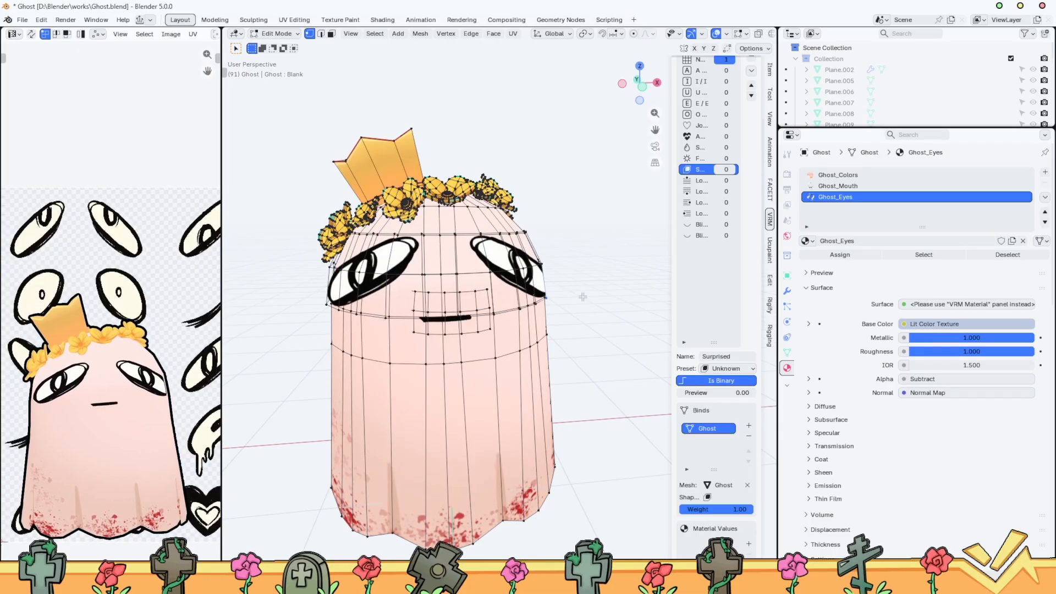
click(924, 254)
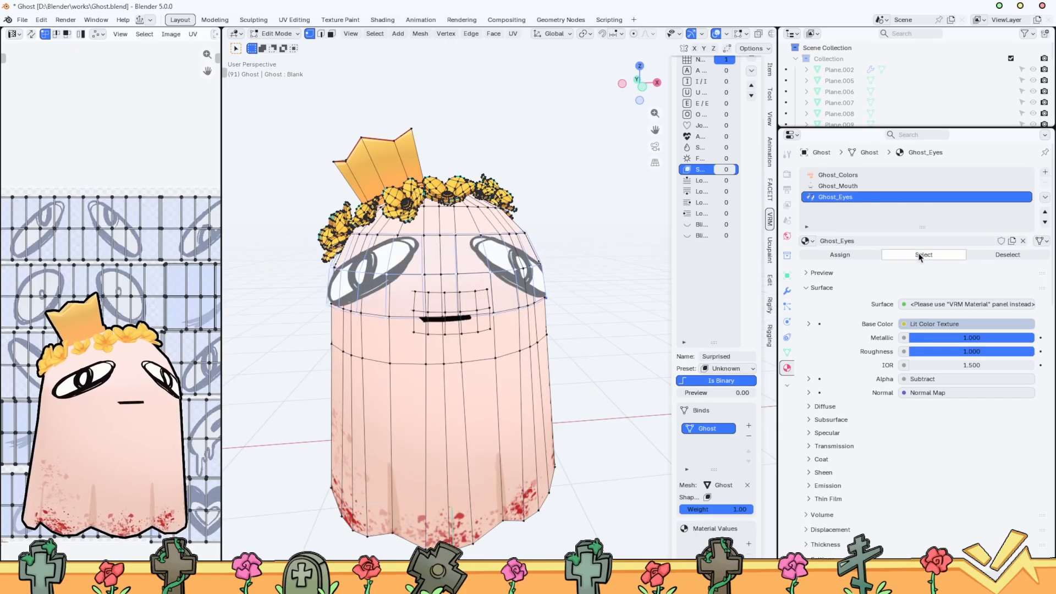
key(shift+h)
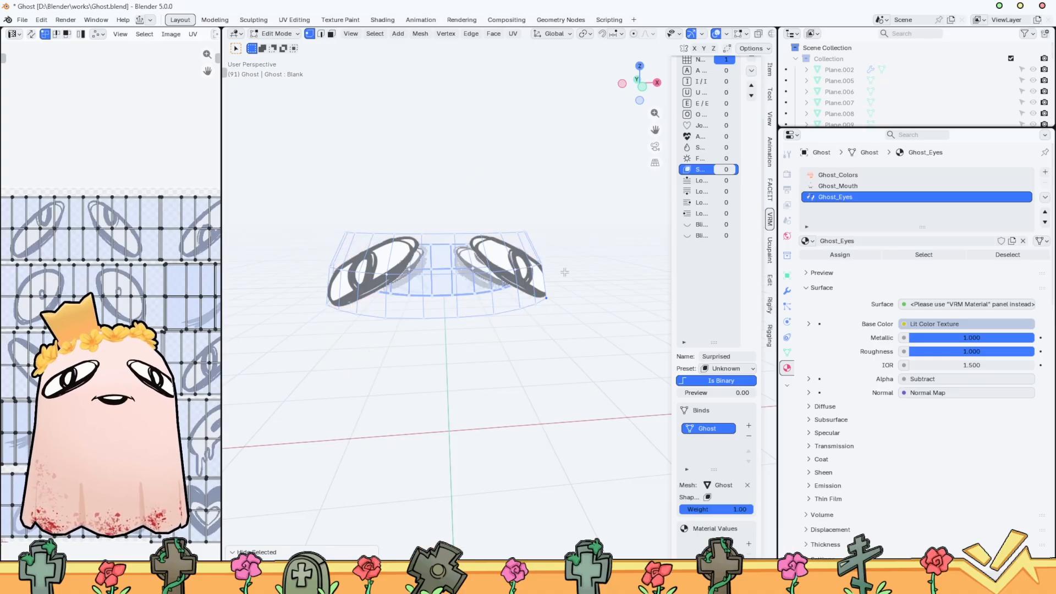
Try to single out the round wide-open eyes with linked selection in the 3D view and the UV layout
click(929, 582)
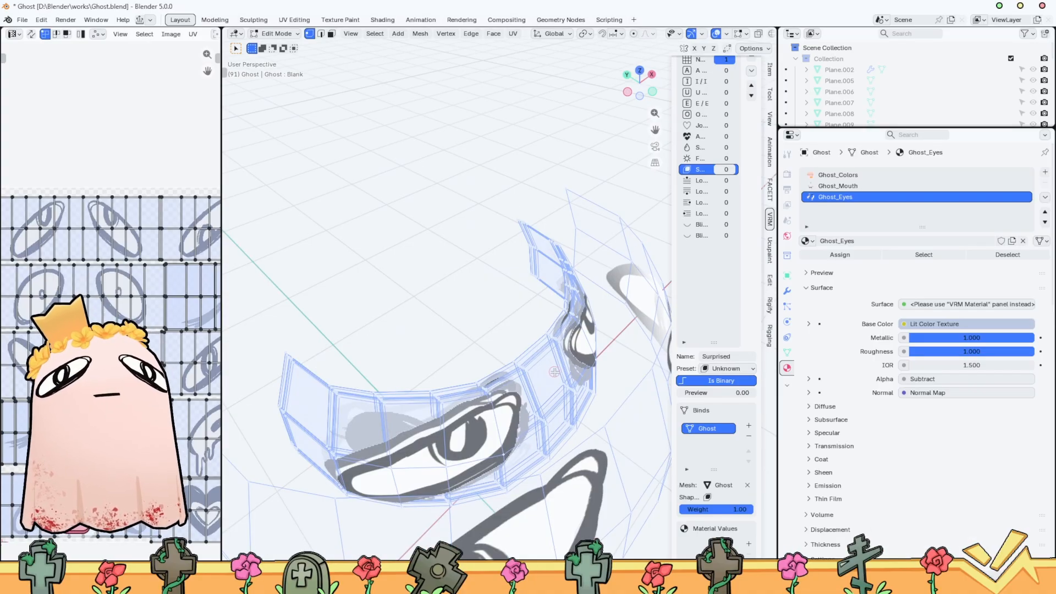
scroll(555, 373, down, 3)
key(l)
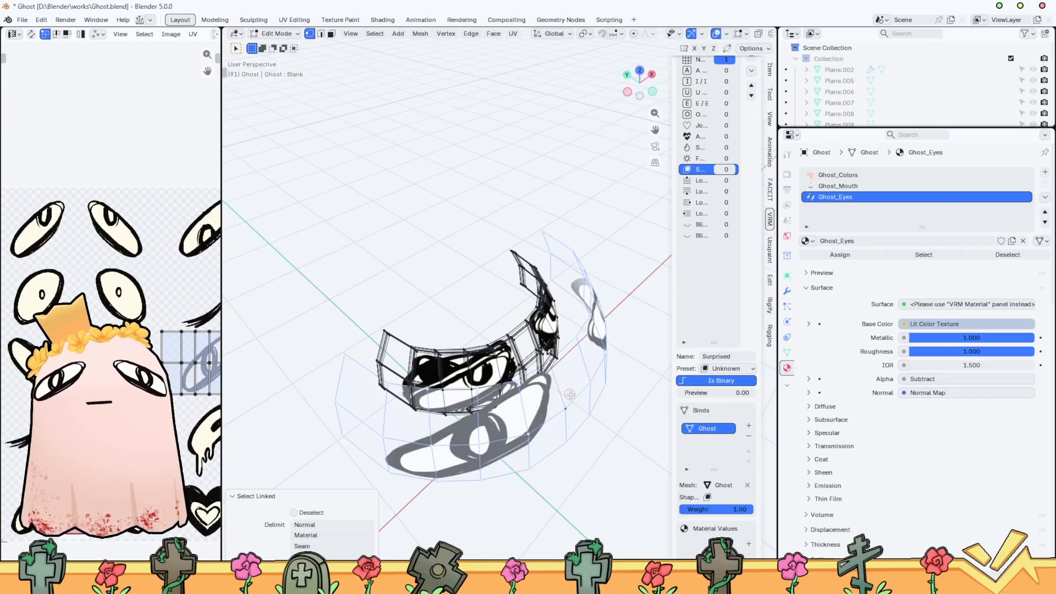
click(612, 458)
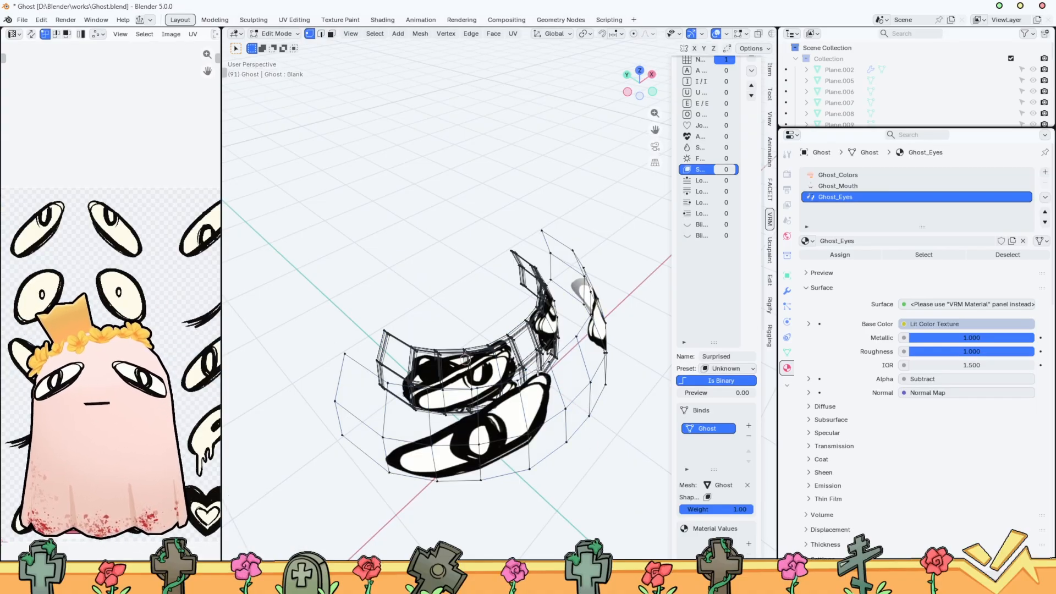
key(a)
scroll(112, 311, down, 2)
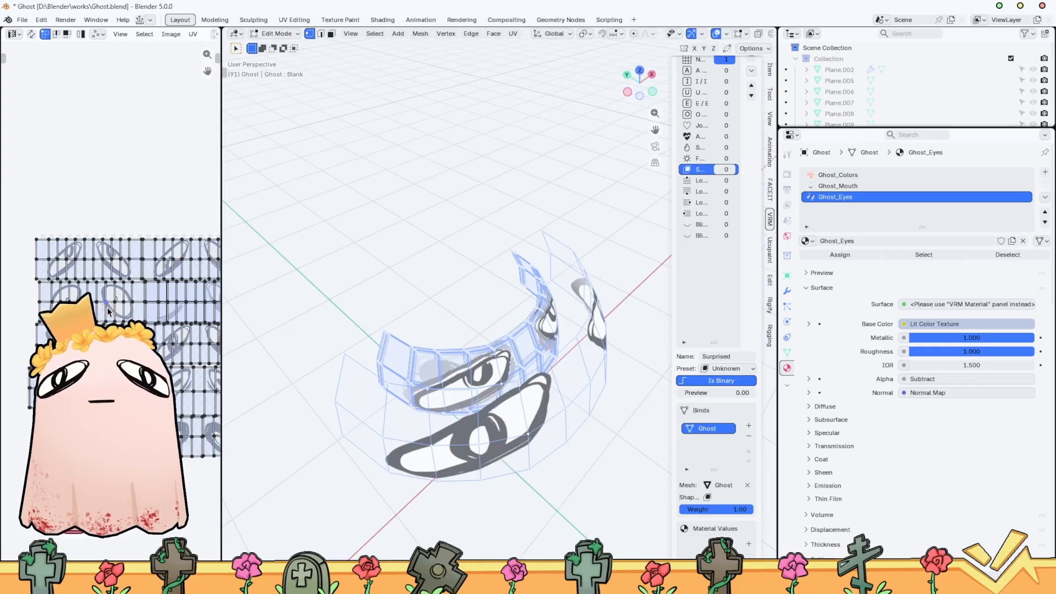
key(l)
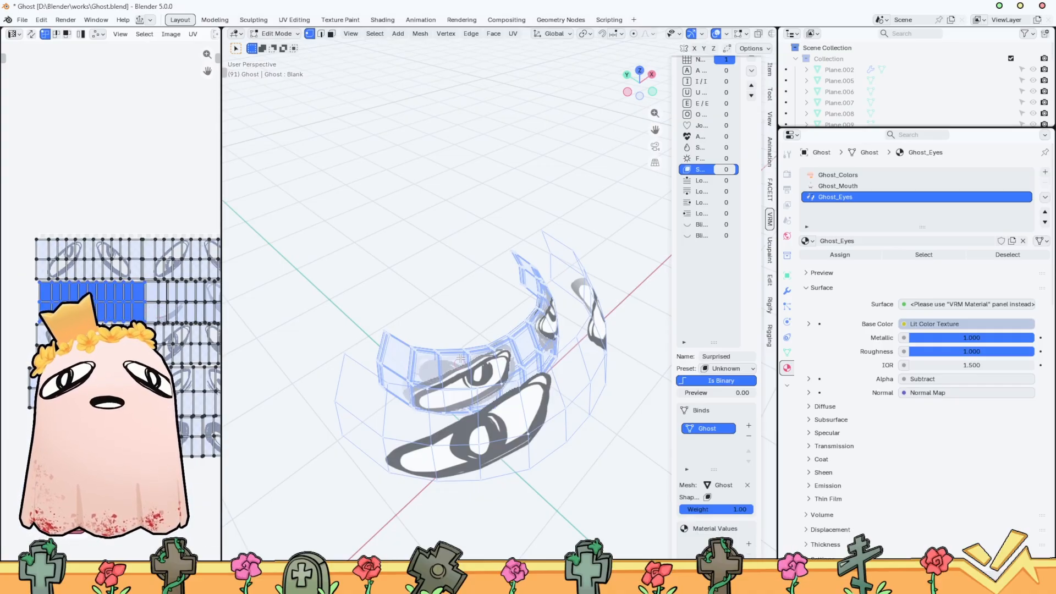
click(426, 282)
key(ctrl+z)
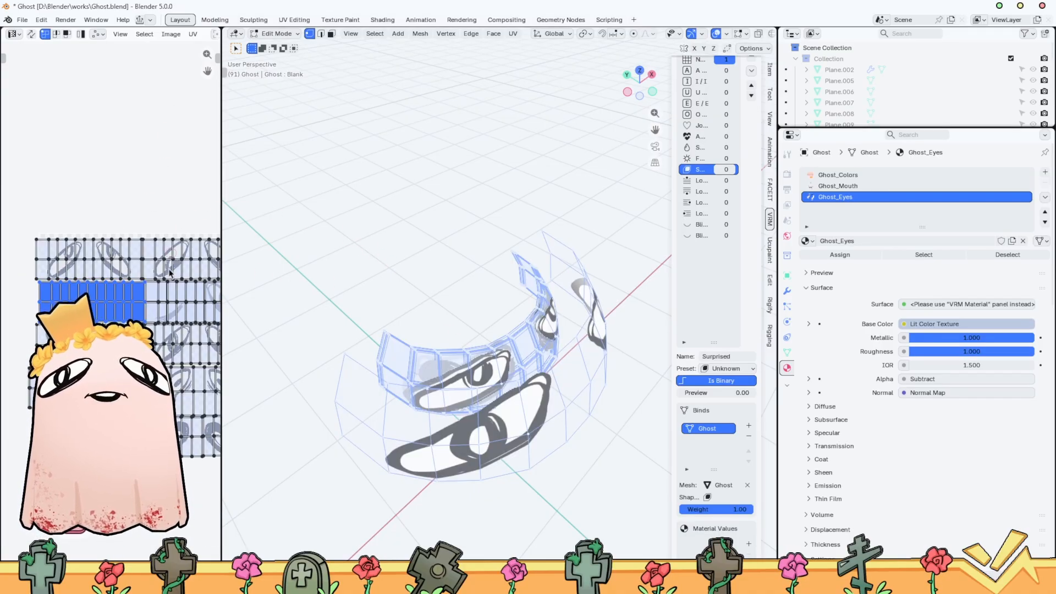
click(388, 286)
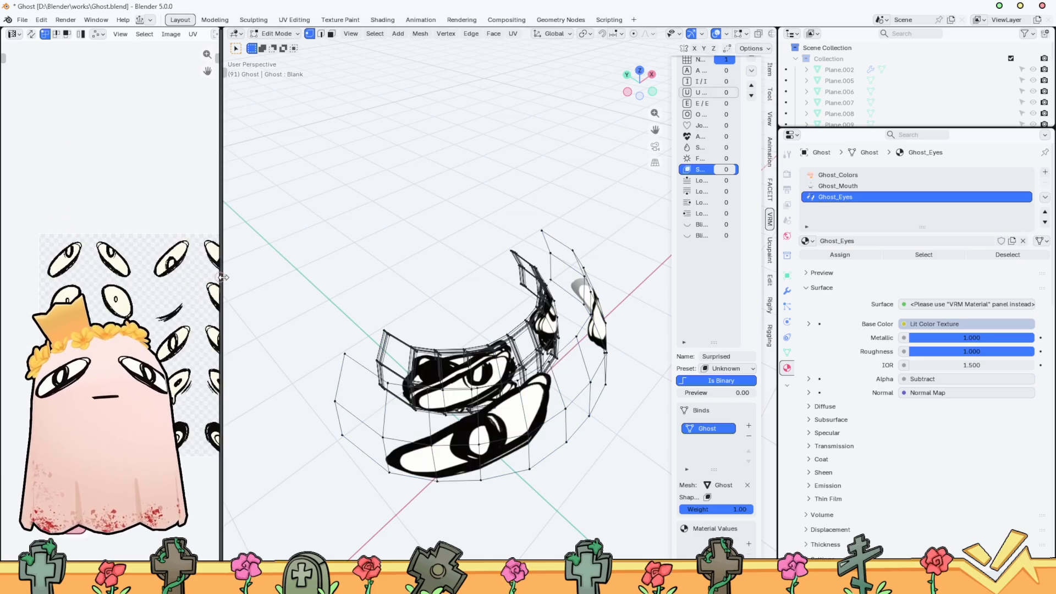
Turn on UV Sync Selection in a wider UV editor and select the linked island covering the round wide-open eyes
drag(226, 278, 303, 278)
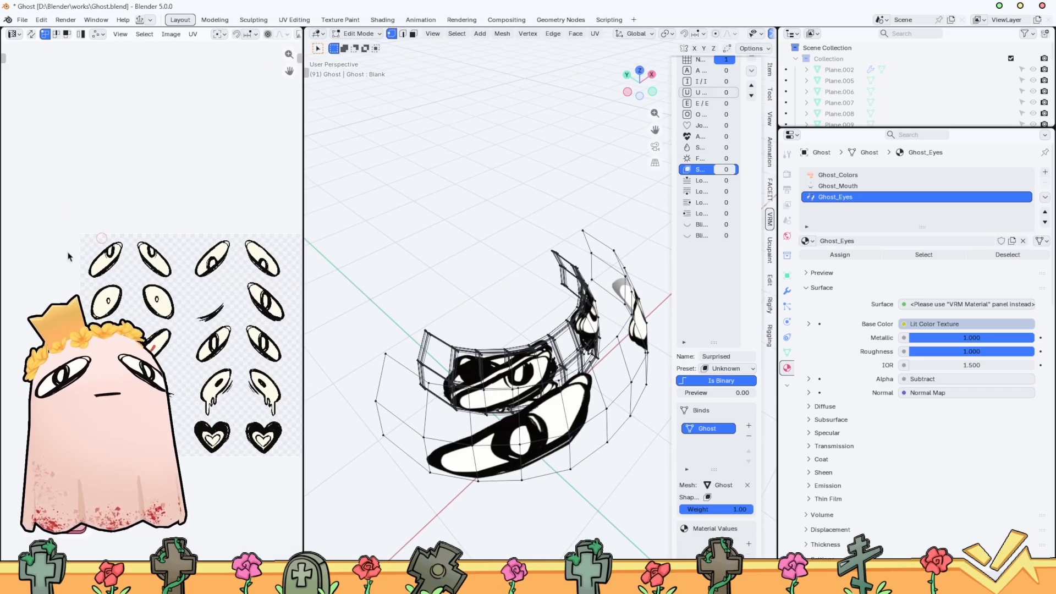
key(a)
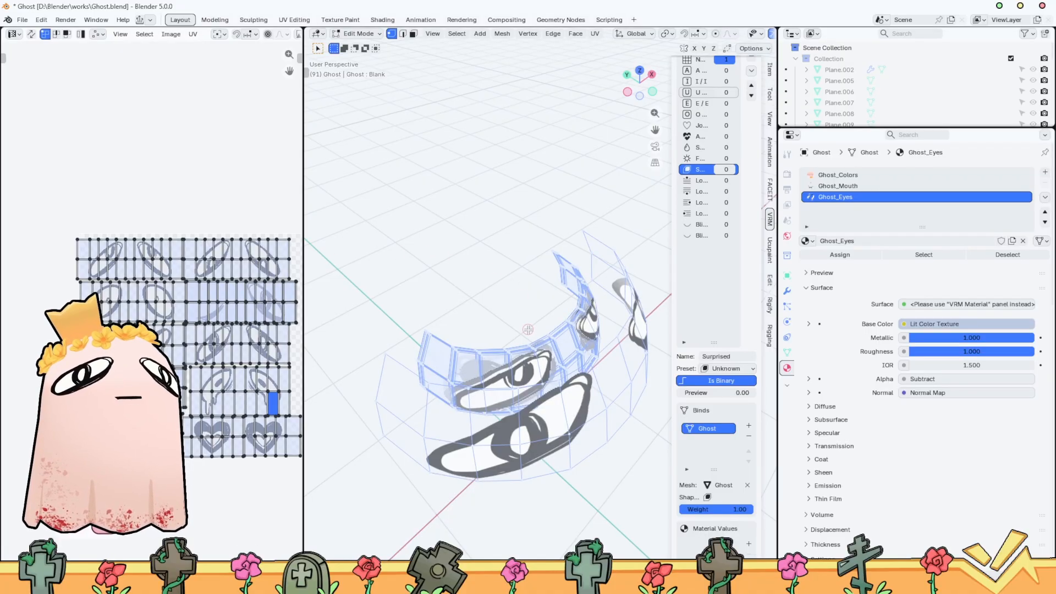
click(32, 34)
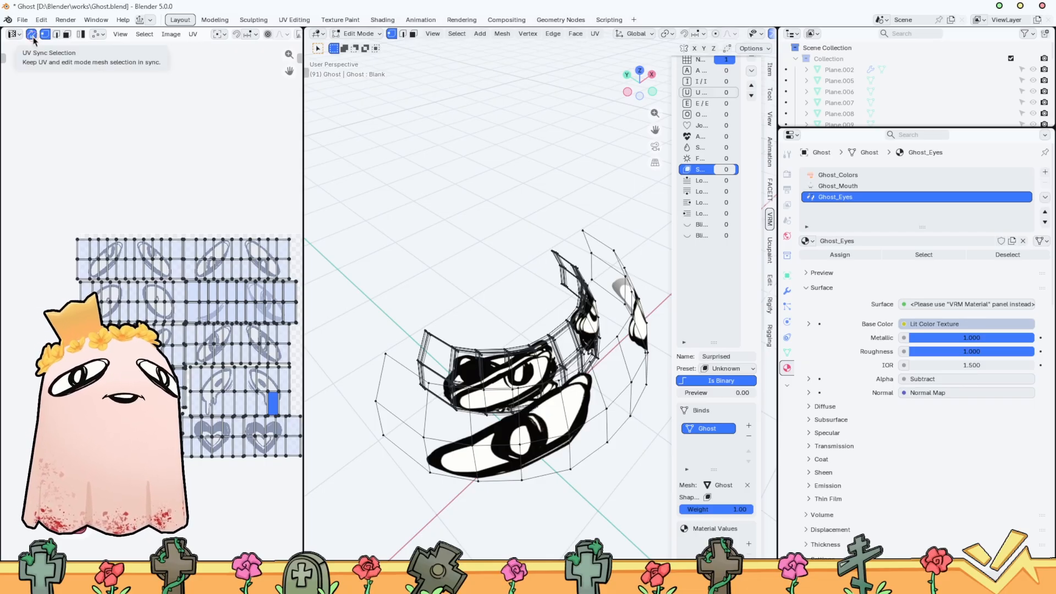
scroll(20, 255, up, 4)
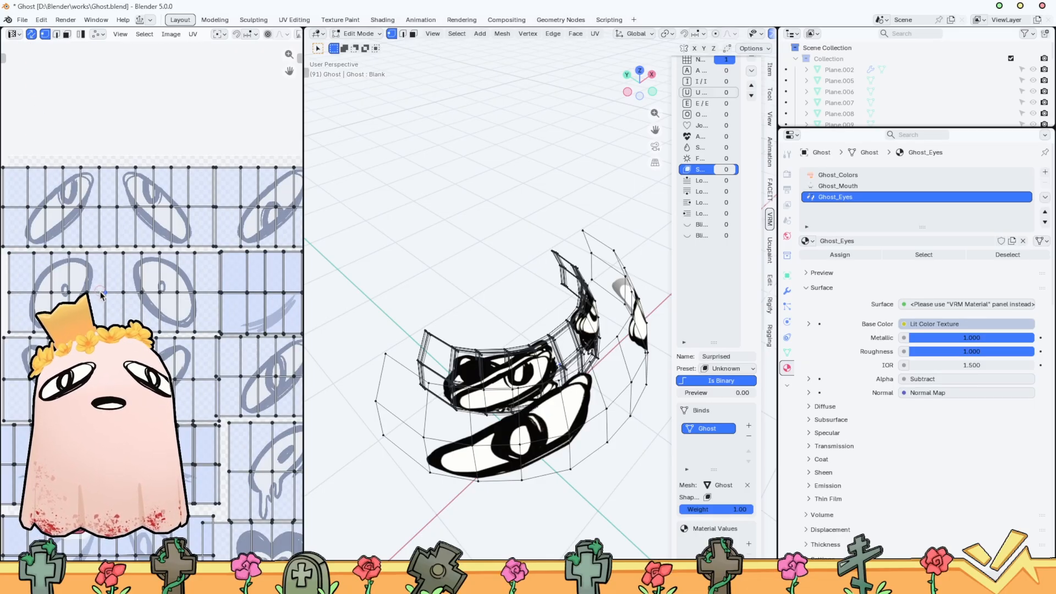
key(l)
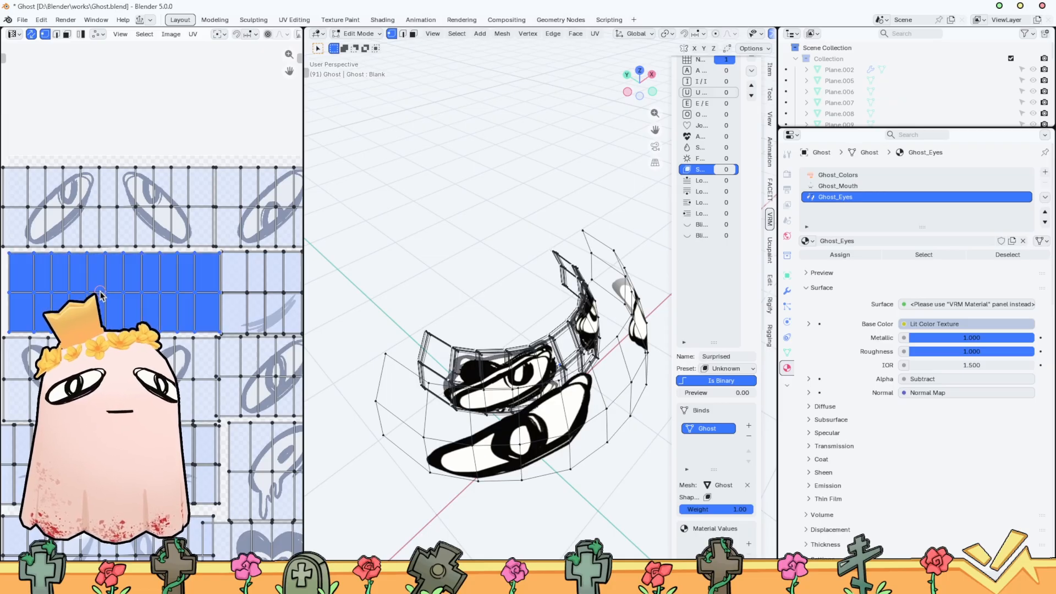
key(alt+a)
key(l)
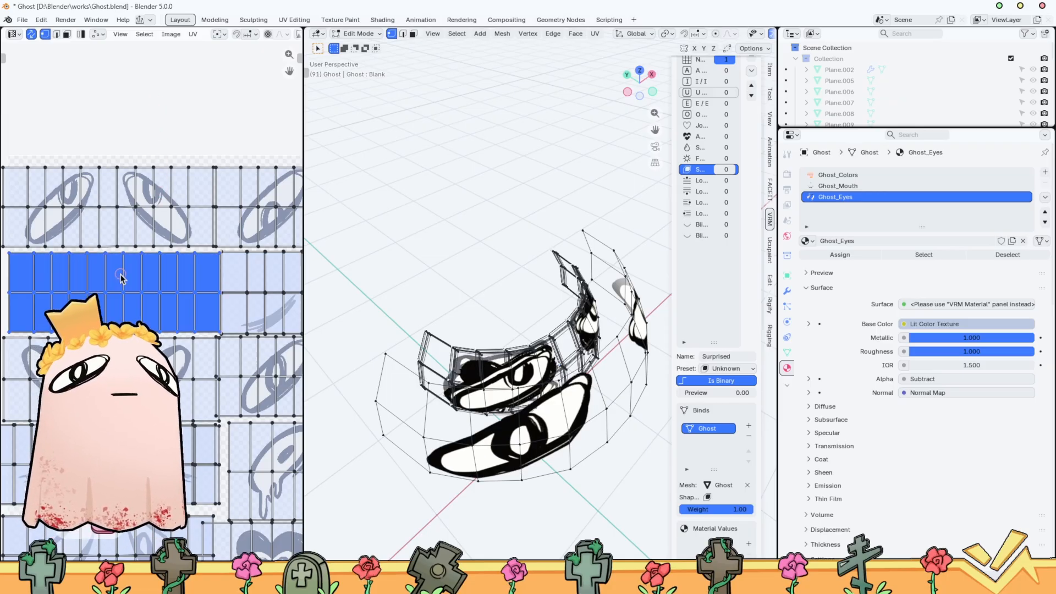
Widen the 3D viewport and hide all geometry except the selected round eyes
shift+right_click(488, 391)
shift+right_click(648, 299)
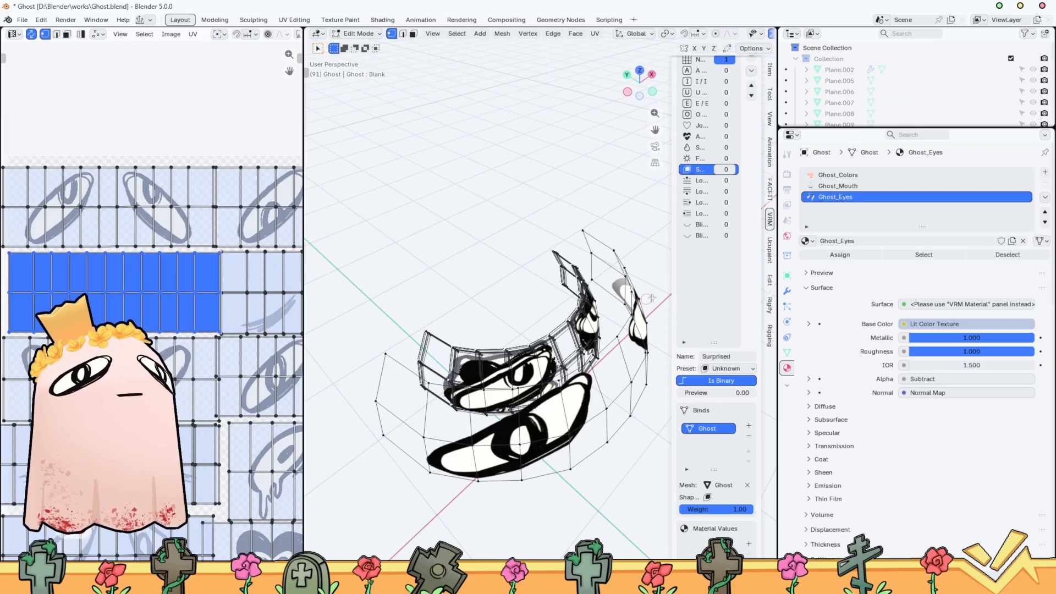
drag(778, 309, 933, 309)
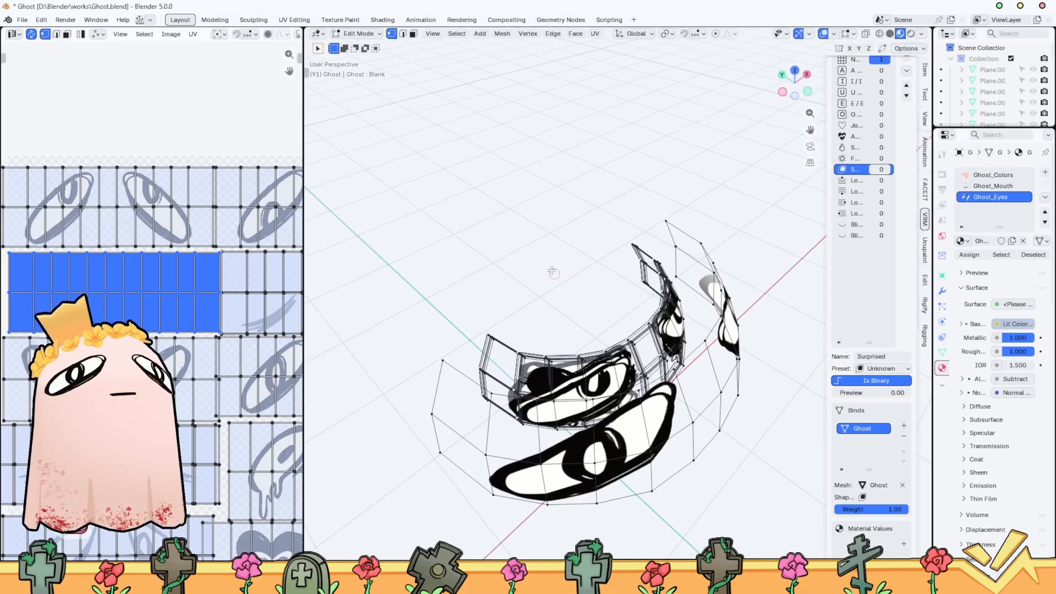
key(h)
shift+right_click(690, 322)
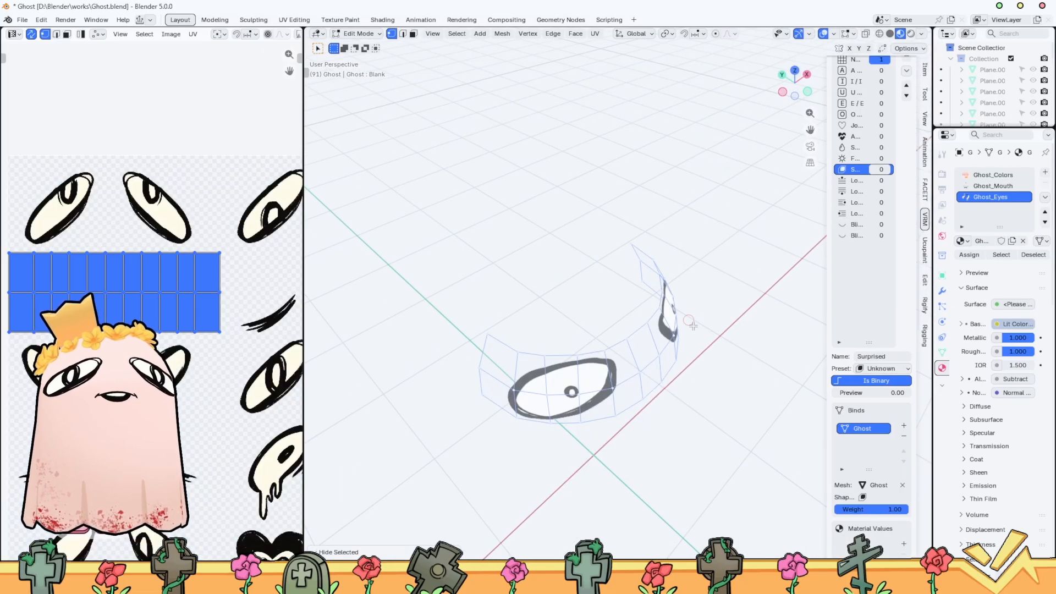
middle_drag(721, 328, 620, 266)
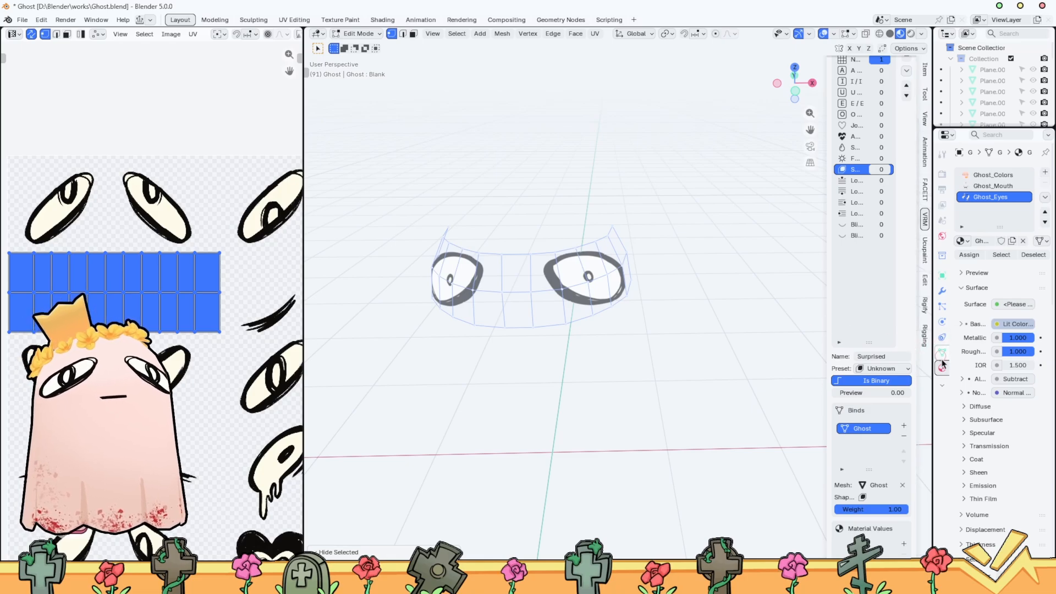
Bring up the ghost mesh's shape keys in a wider properties area and add a shape key named Surprised_E
drag(934, 368, 731, 363)
click(740, 352)
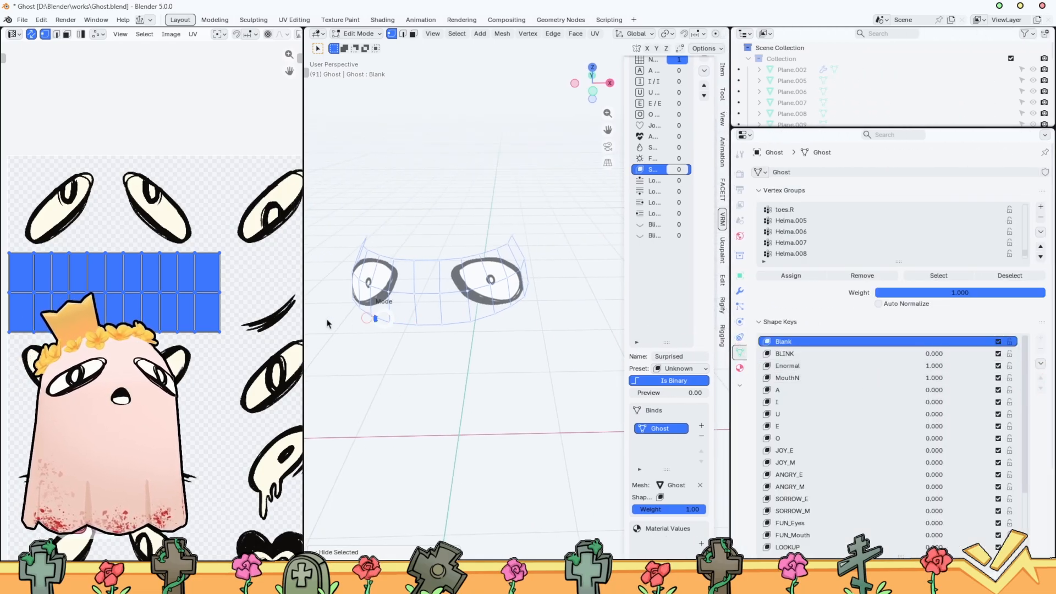
key(Tab)
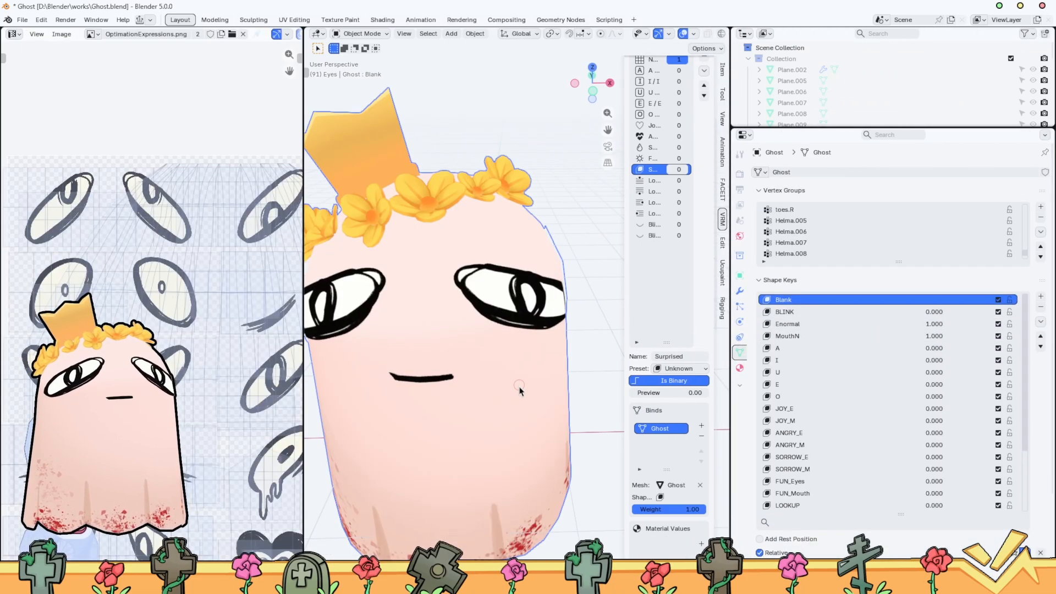
click(1040, 296)
double_click(796, 505)
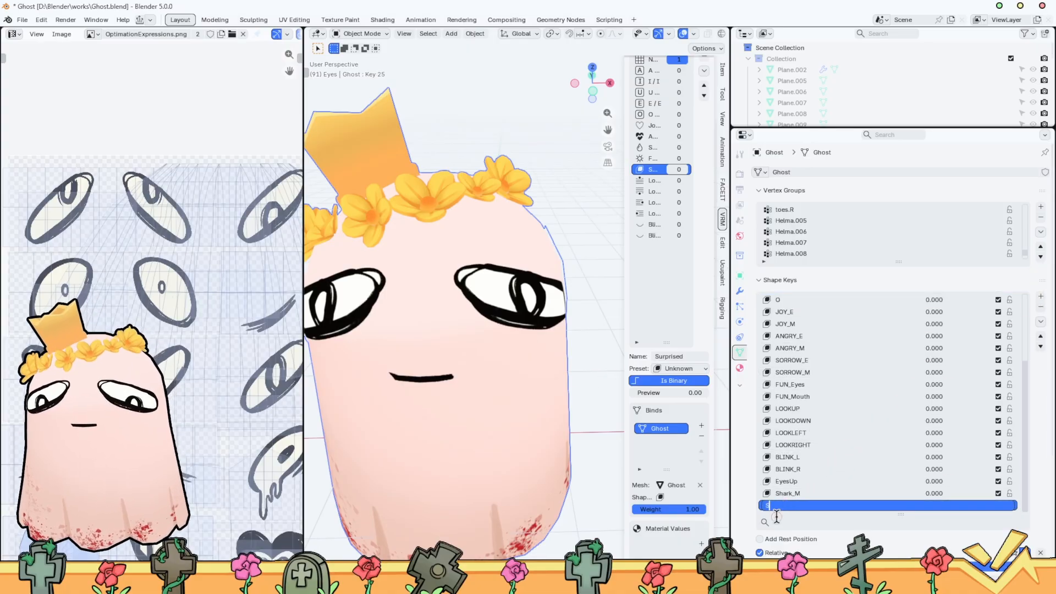
text(Surpr)
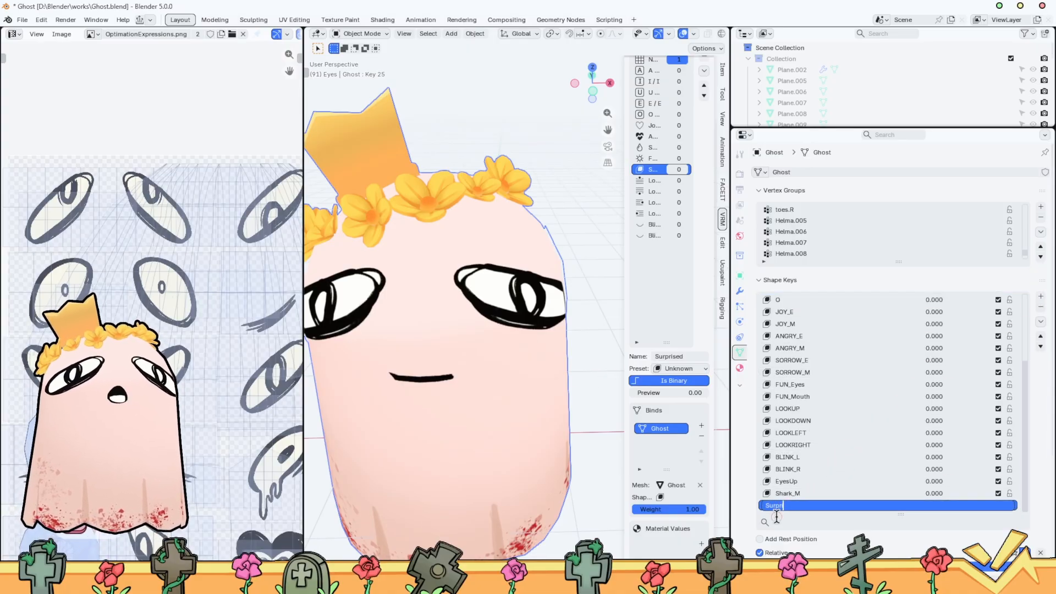
text(ised)
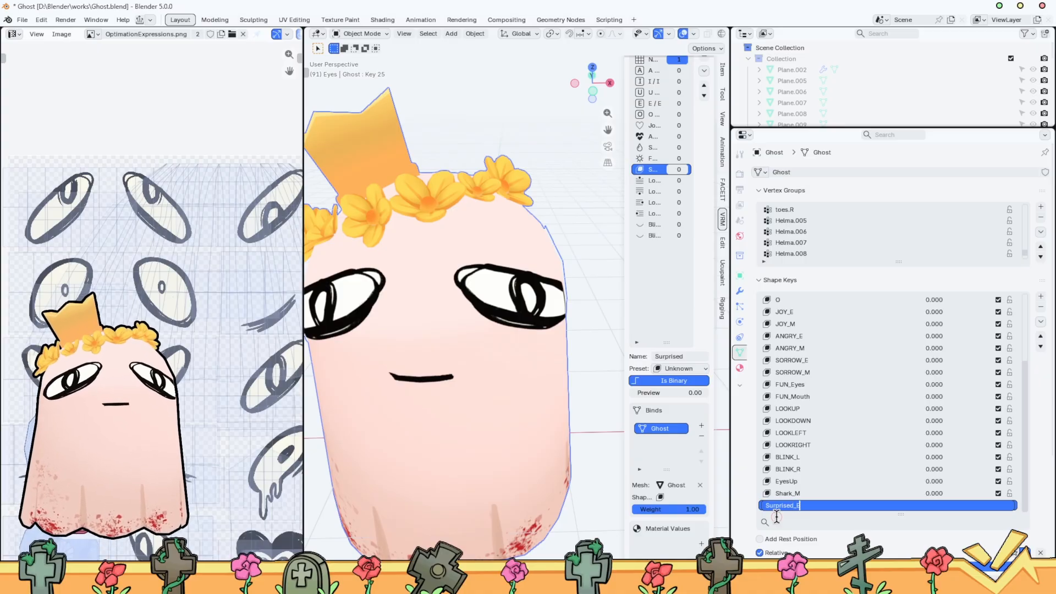
text(_E)
key(Return)
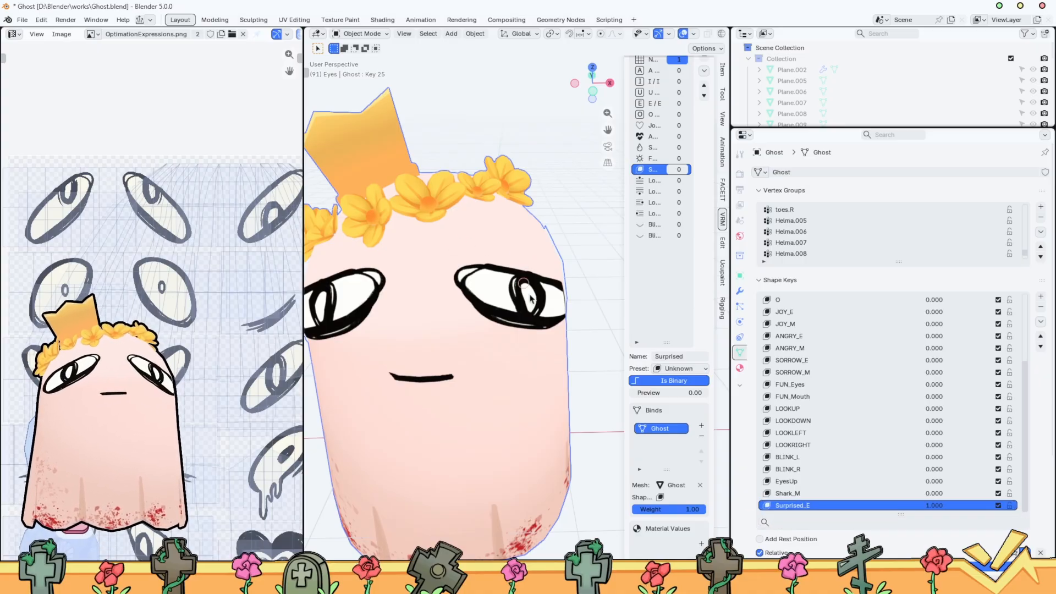
Select all vertices of the isolated round eyes in Edit Mode and return to Object Mode
scroll(526, 274, down, 1)
middle_drag(501, 297, 523, 299)
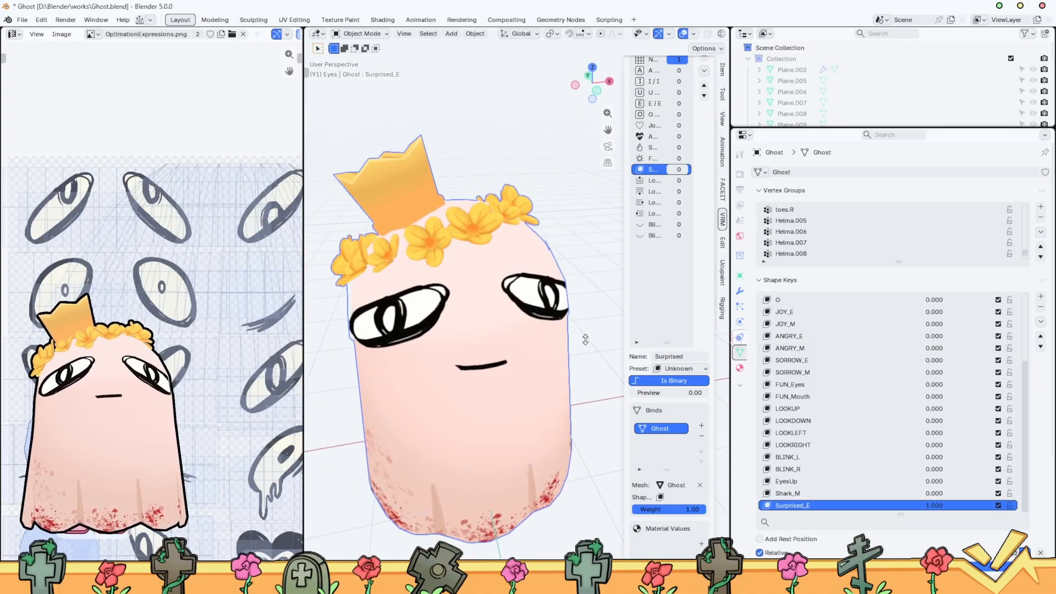
key(Tab)
key(alt+a)
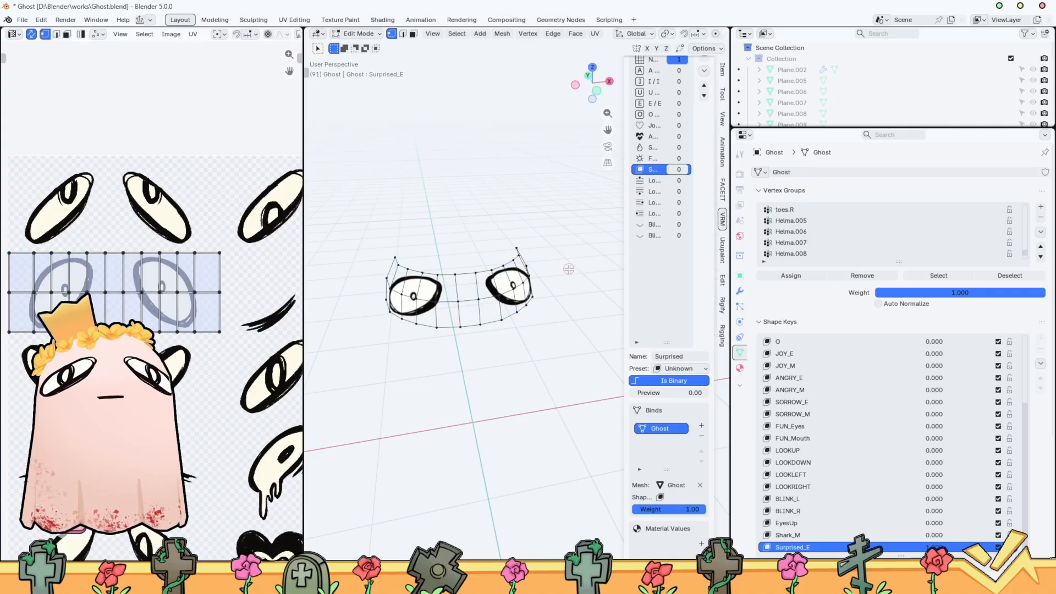
key(a)
key(Tab)
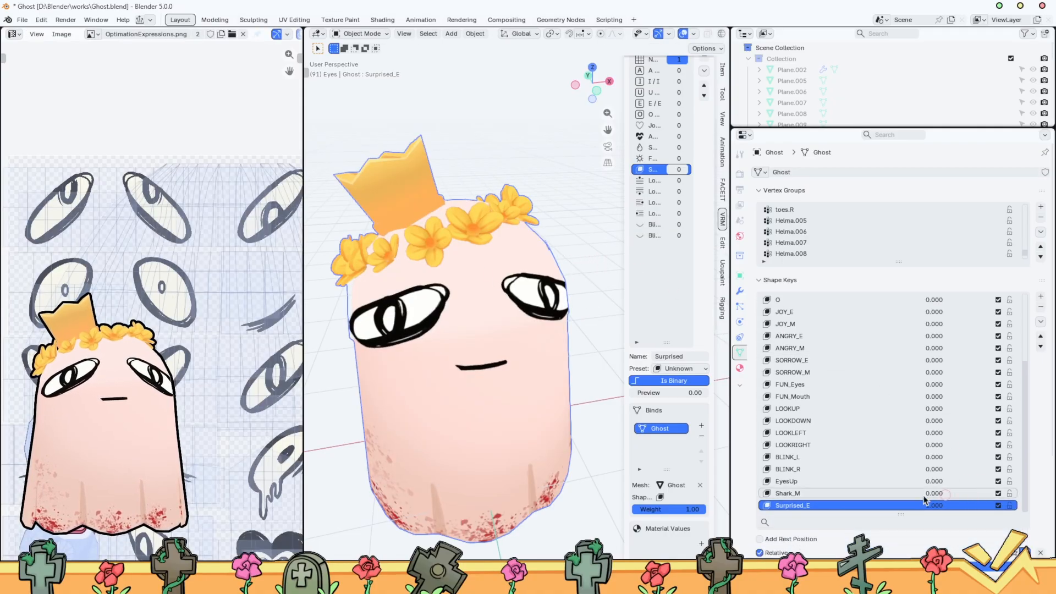
Set the Neutral blend shape's preview to 0 and the Surprised_E shape key to 1.000
scroll(924, 501, up, 8)
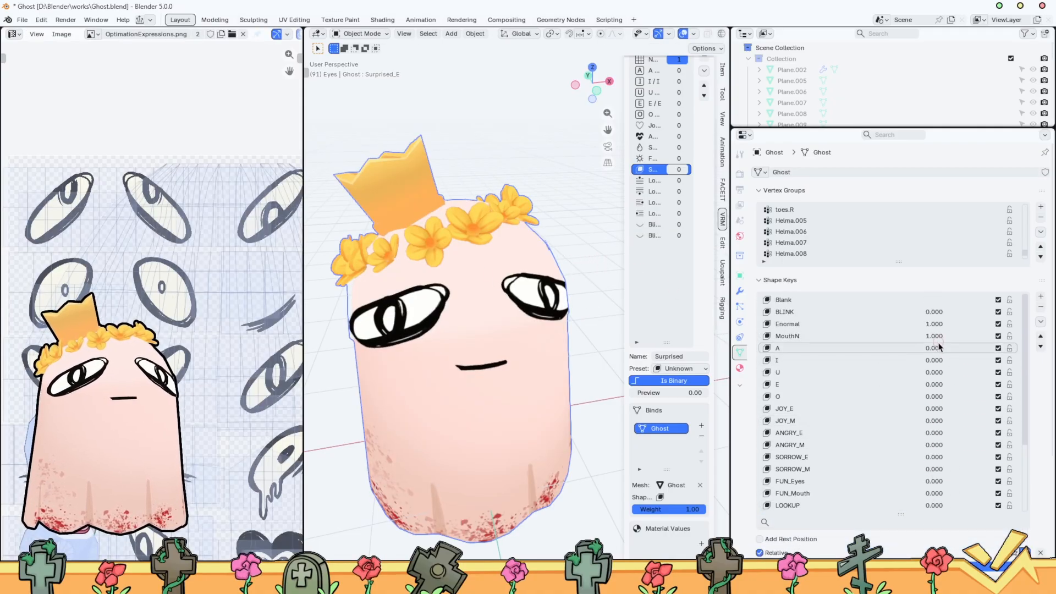
scroll(930, 429, down, 8)
click(924, 505)
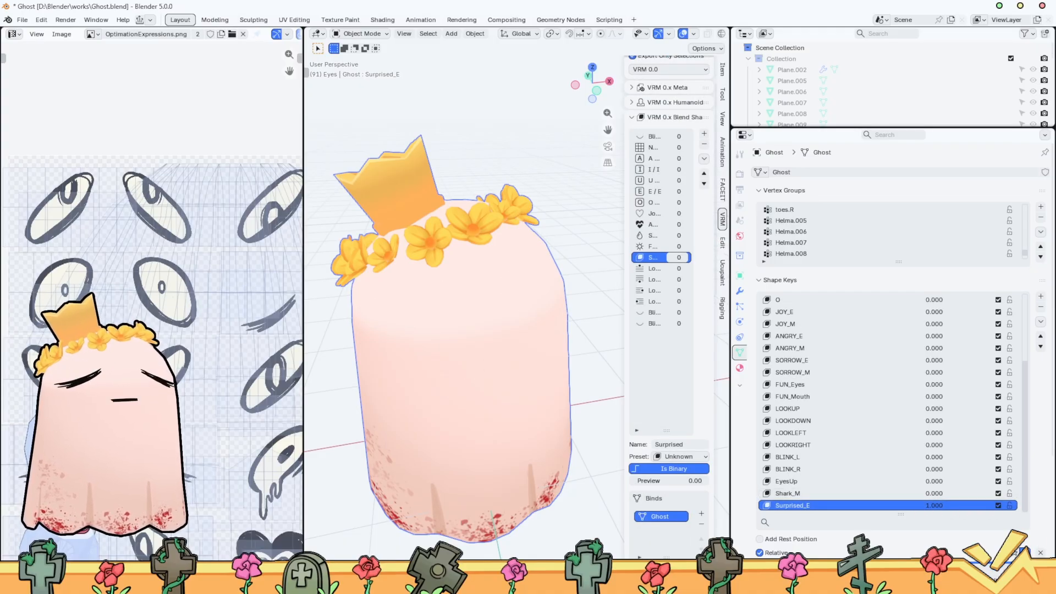
Move the round eyes about -0.87 m along the Y axis in the Surprised_E shape key
key(Tab)
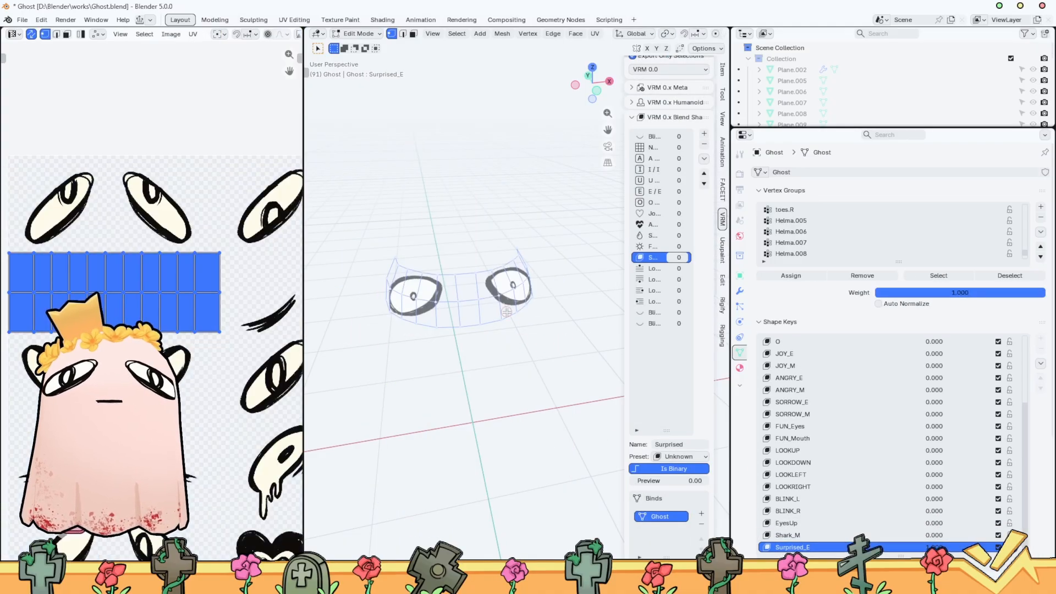
key(g)
key(y)
click(539, 331)
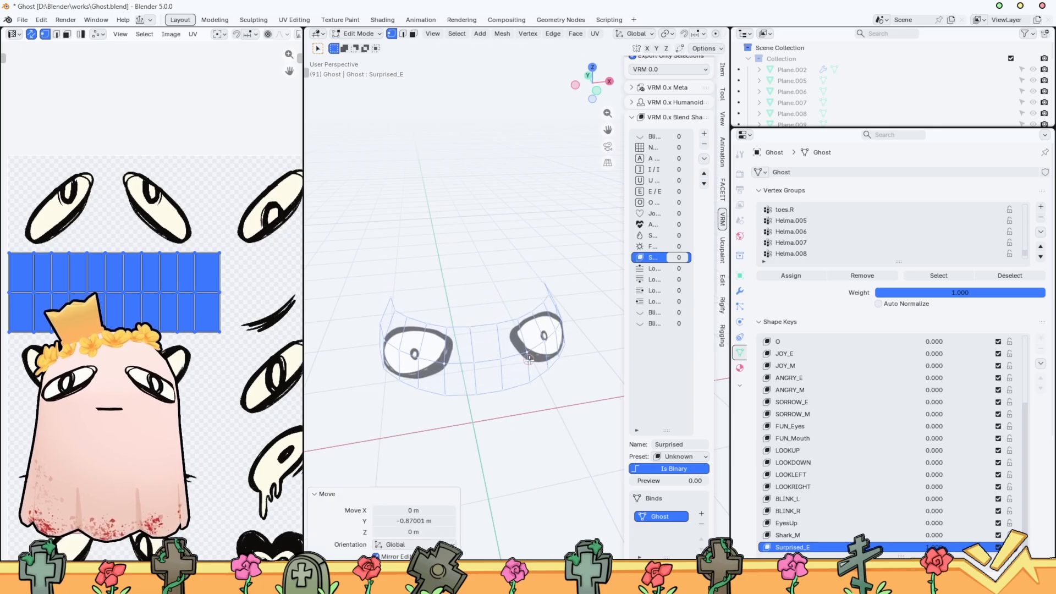
Reveal the rest of the ghost mesh and move the linked round eyes about 0.40 m along the Y axis
key(alt+h)
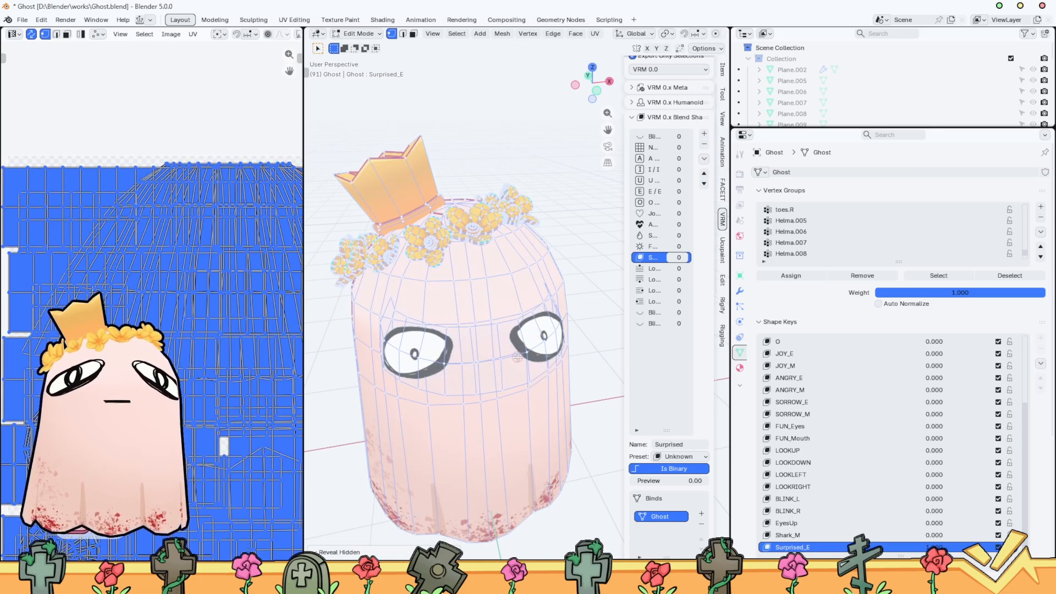
click(523, 355)
key(ctrl+l)
key(g)
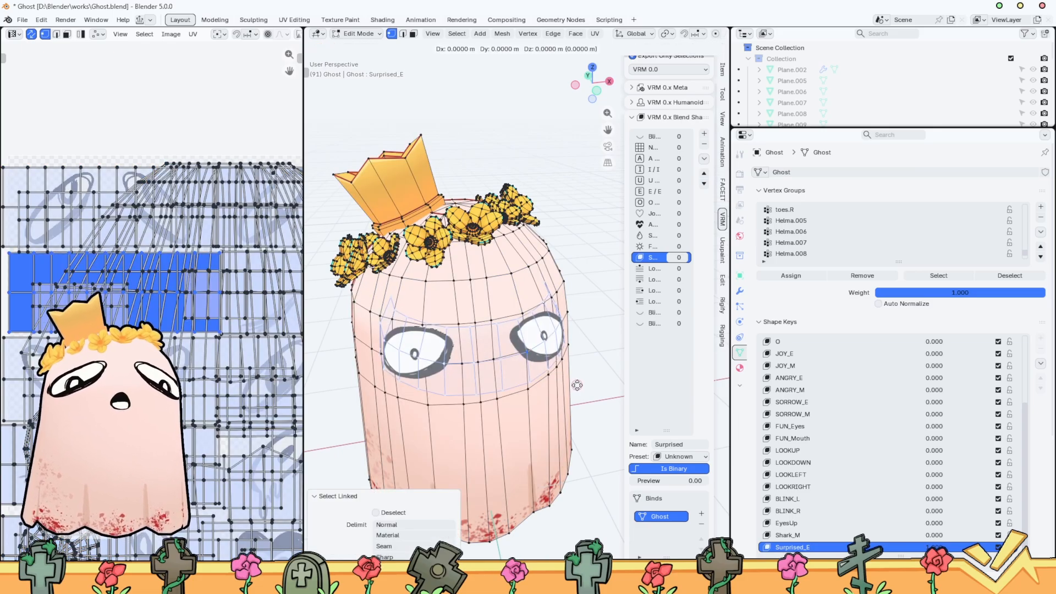
key(y)
click(575, 357)
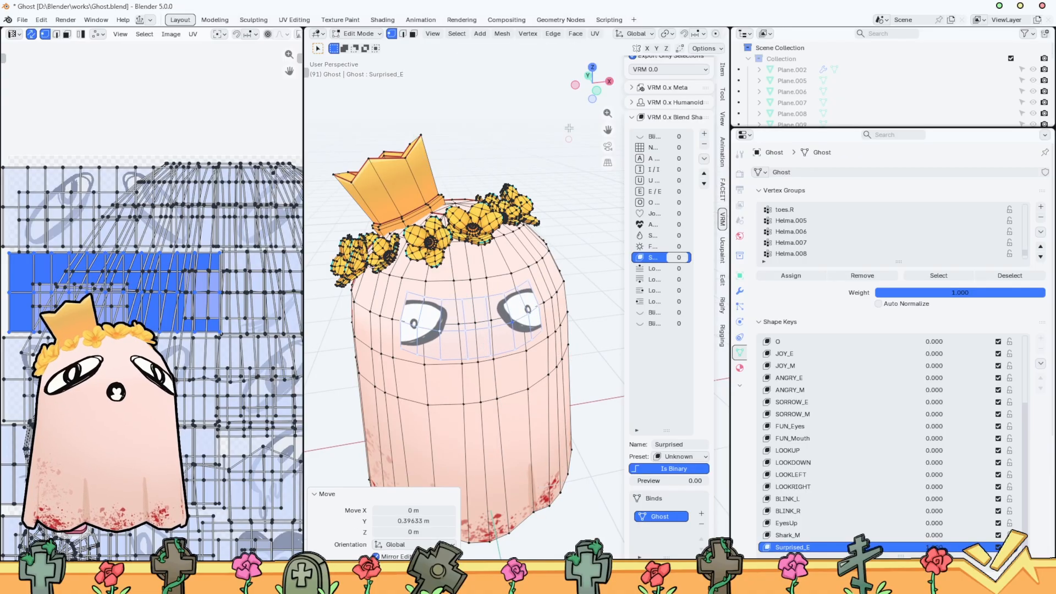
Scale the round eyes up uniformly by about 1.36 in the front view
click(597, 90)
scroll(535, 282, up, 2)
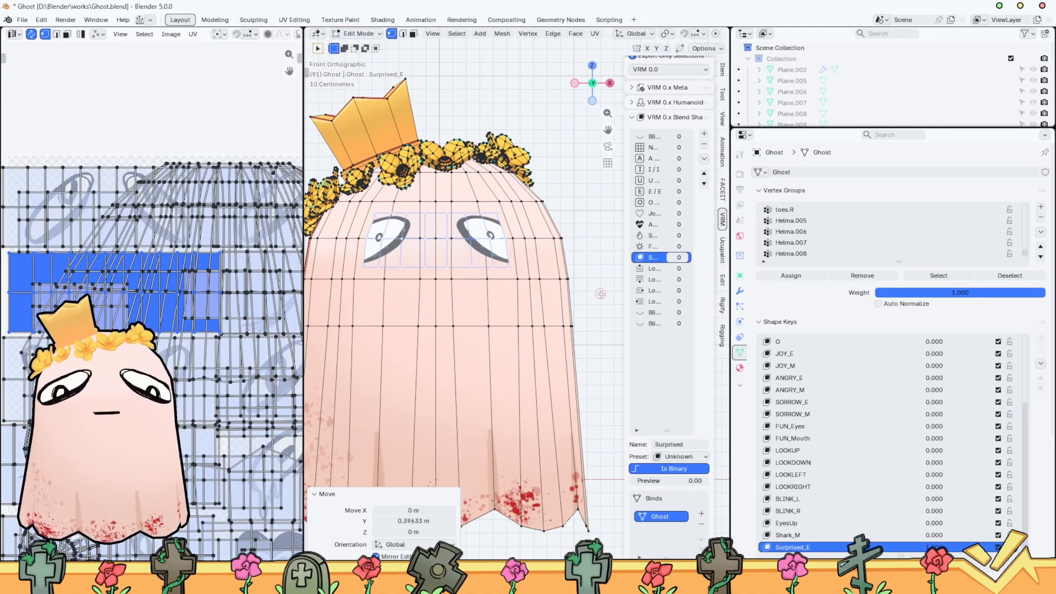
key(t)
key(t)
key(n)
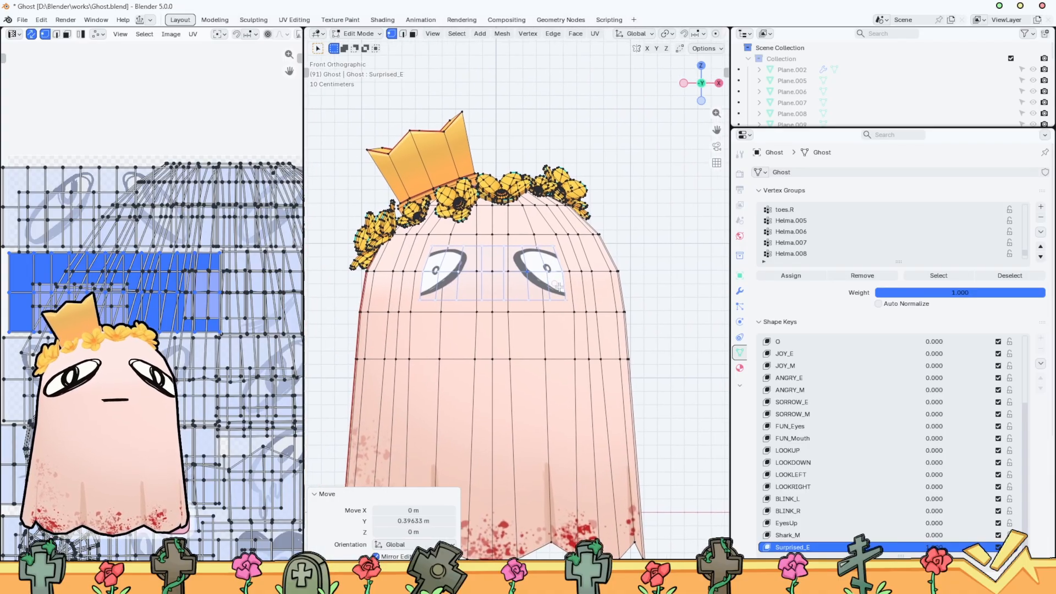
scroll(558, 285, up, 3)
click(316, 495)
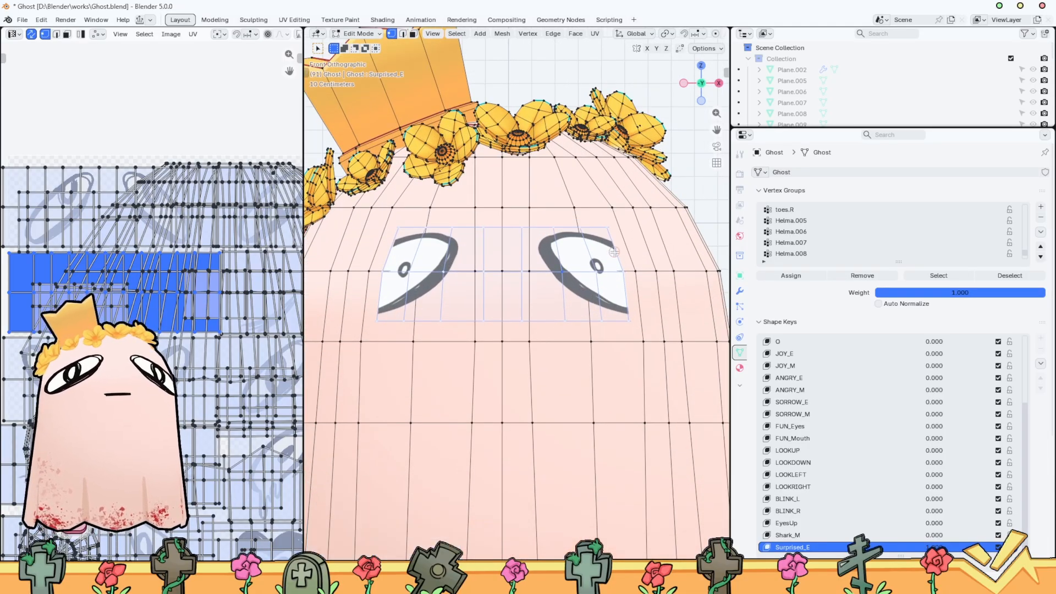
scroll(614, 252, down, 3)
key(s)
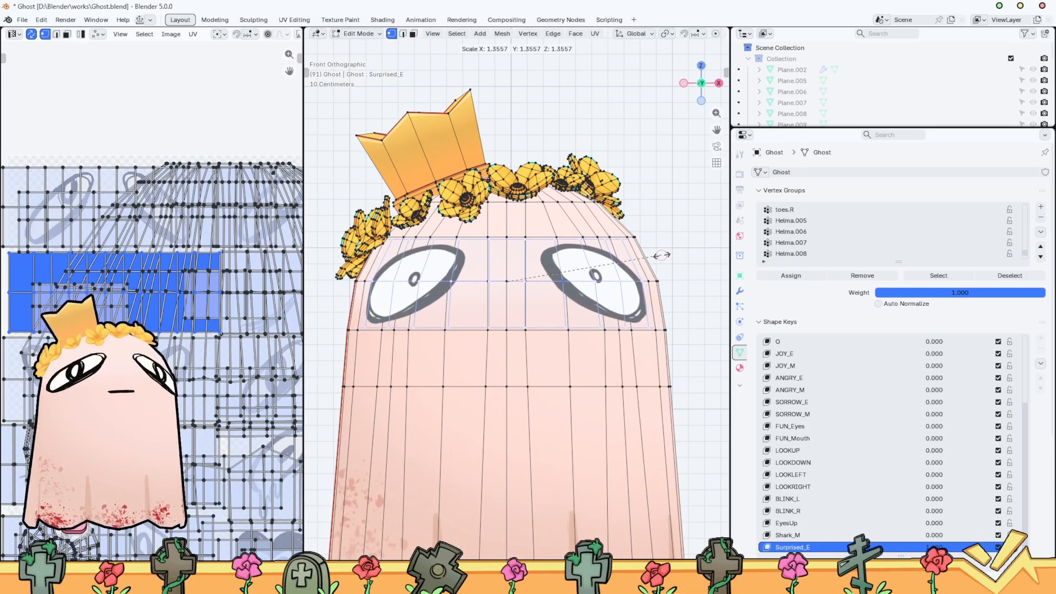
click(662, 255)
Reposition the enlarged round eyes against the ghost's face and fine-tune their scale
middle_drag(662, 254, 605, 300)
key(g)
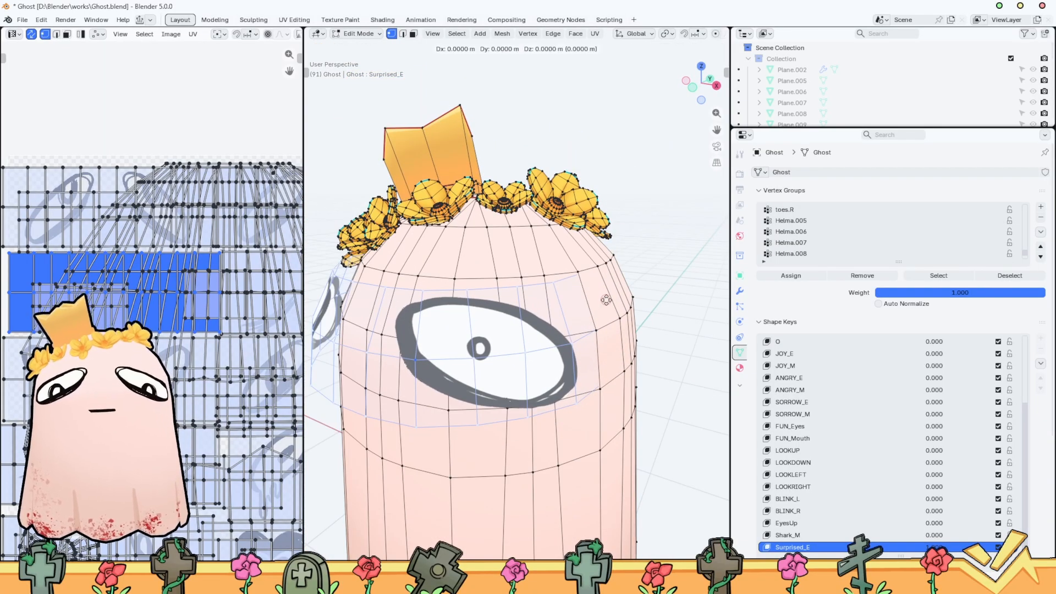
click(627, 292)
key(s)
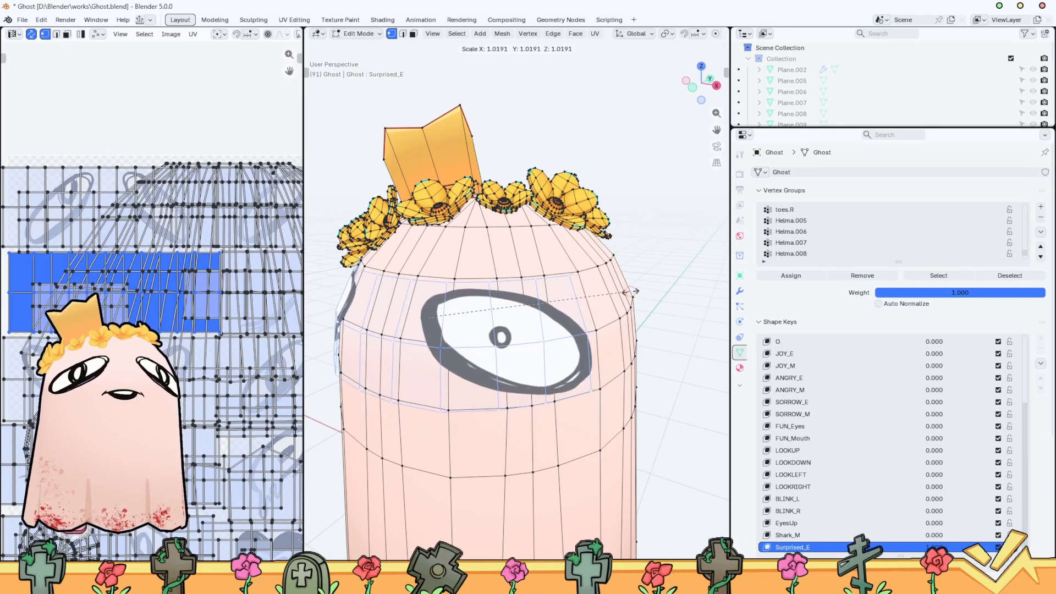
click(633, 292)
click(693, 88)
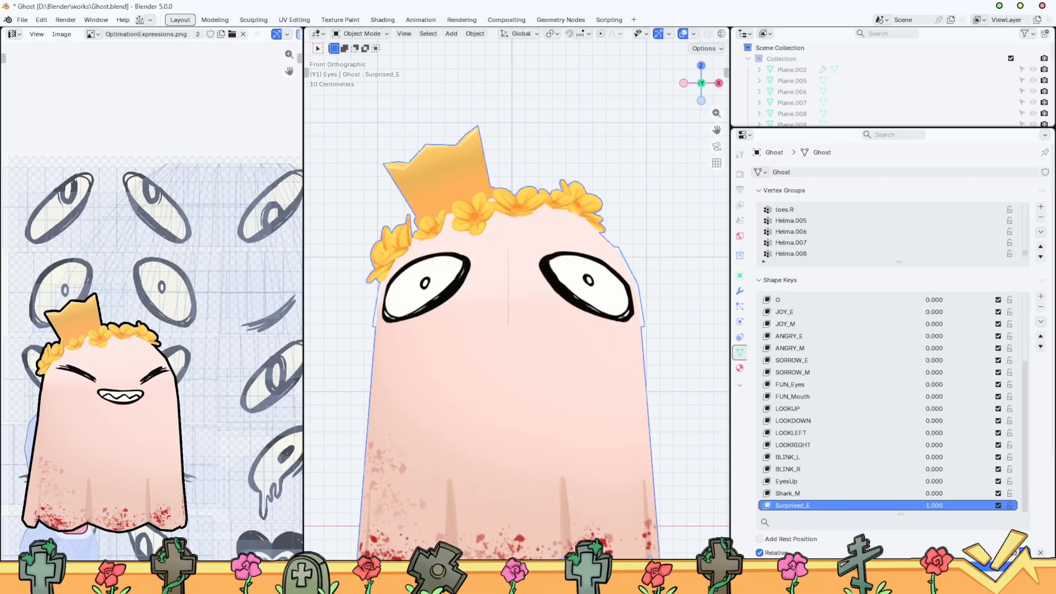
Widen the VRM blend shape settings enough to read the full names and bring up the Surprised bind's details
key(n)
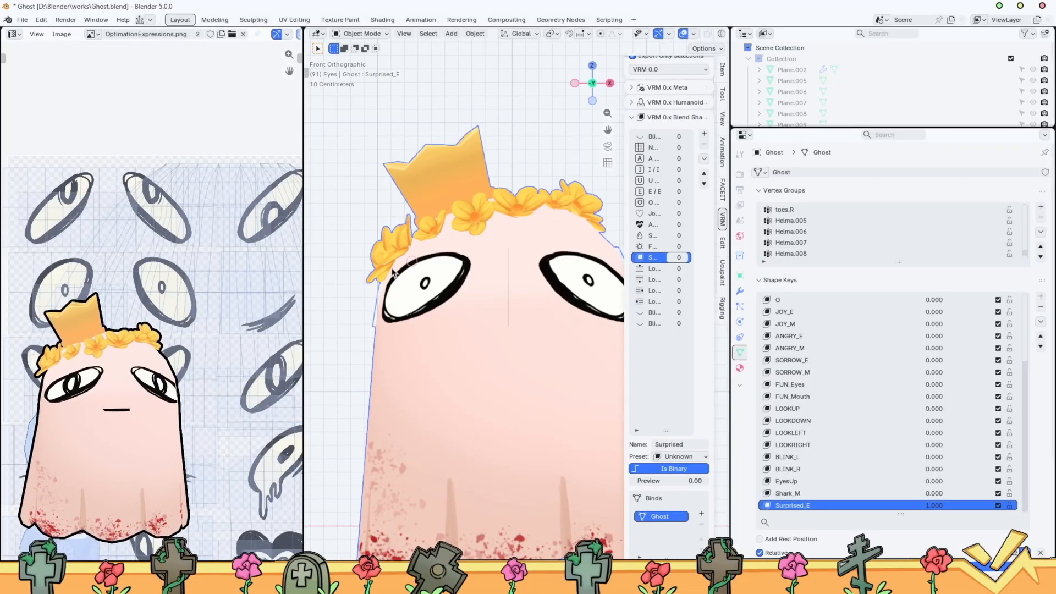
drag(304, 307, 149, 308)
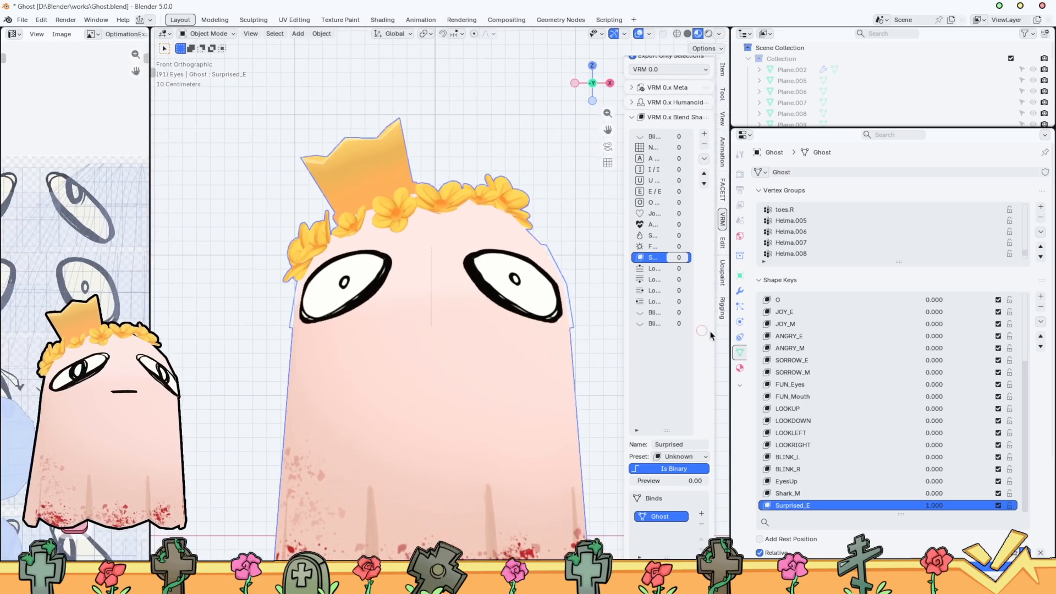
drag(732, 352, 837, 352)
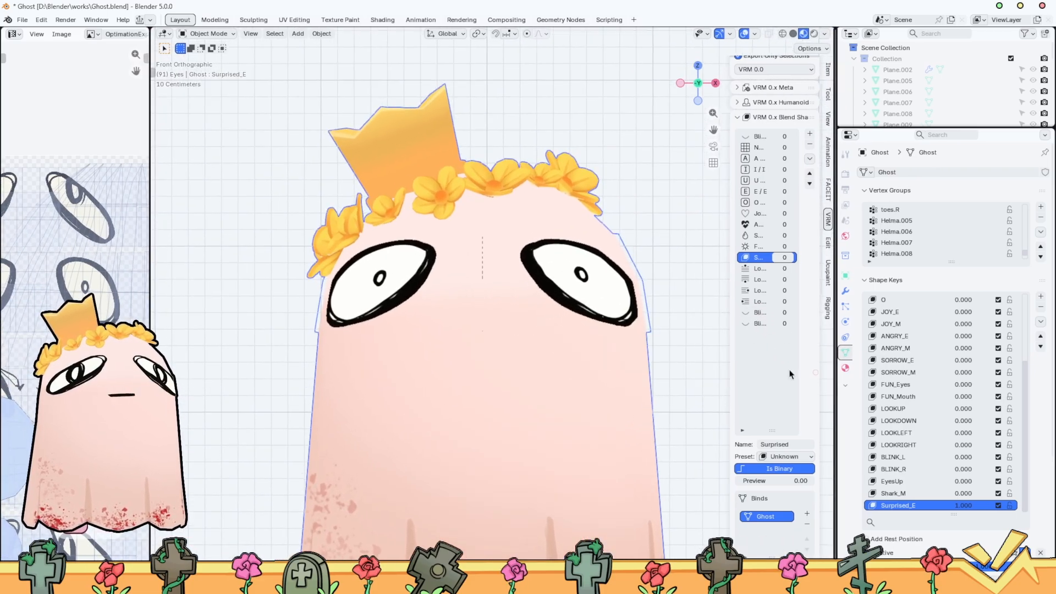
drag(732, 352, 626, 346)
scroll(550, 346, down, 2)
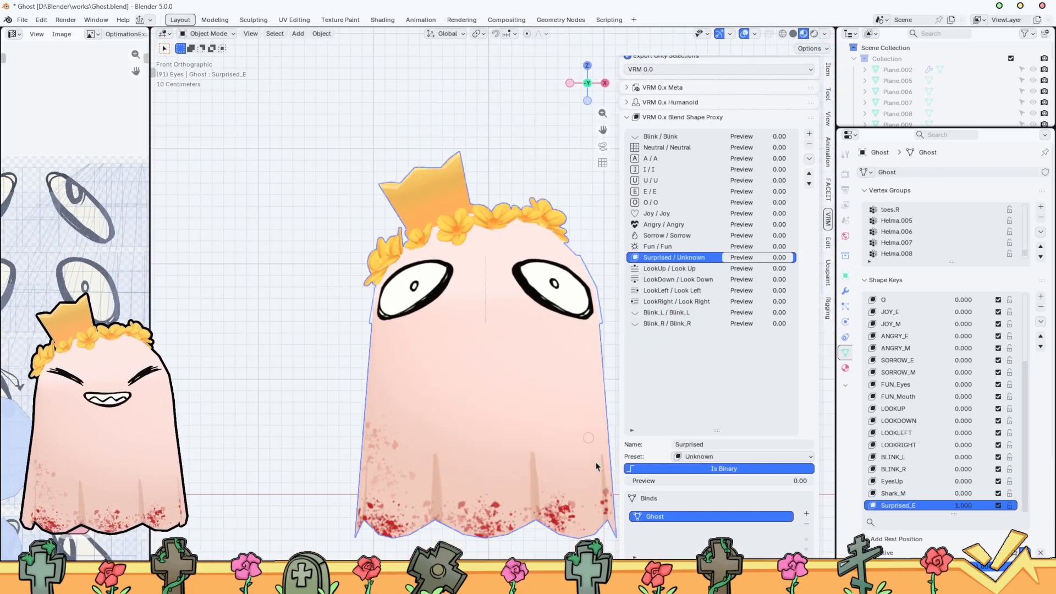
scroll(803, 459, down, 5)
scroll(803, 459, down, 2)
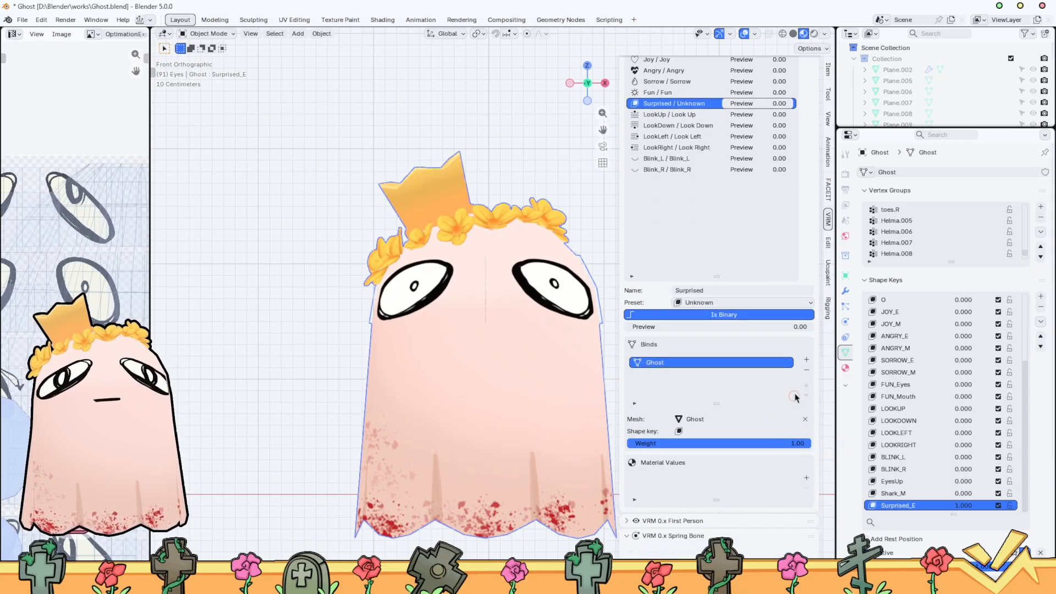
Assign the Surprised_E shape key to the Surprised blend shape's Ghost bind and set the blend shape's preview to 1.00
click(807, 359)
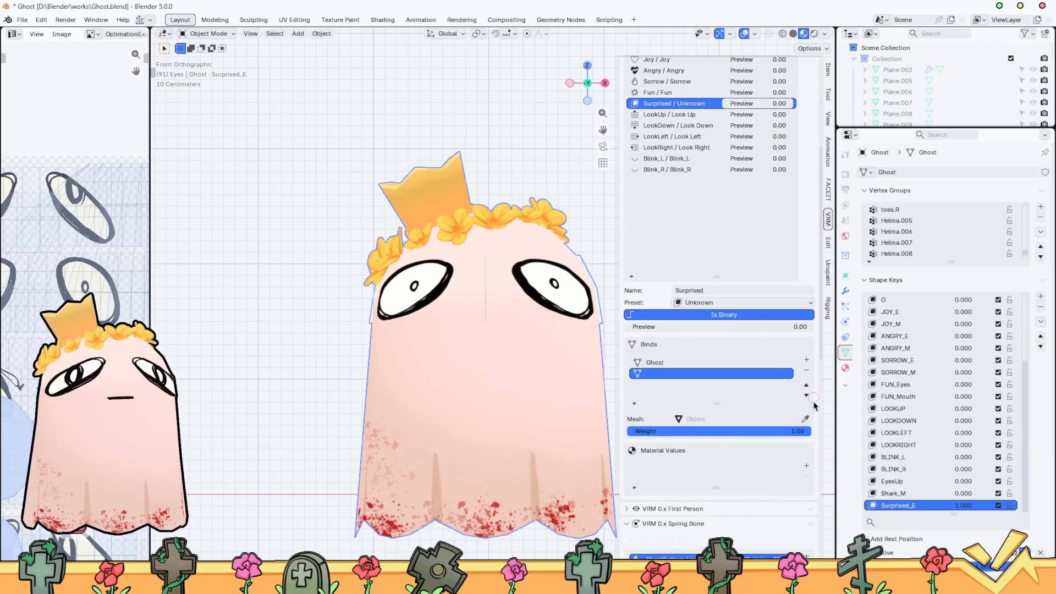
click(807, 370)
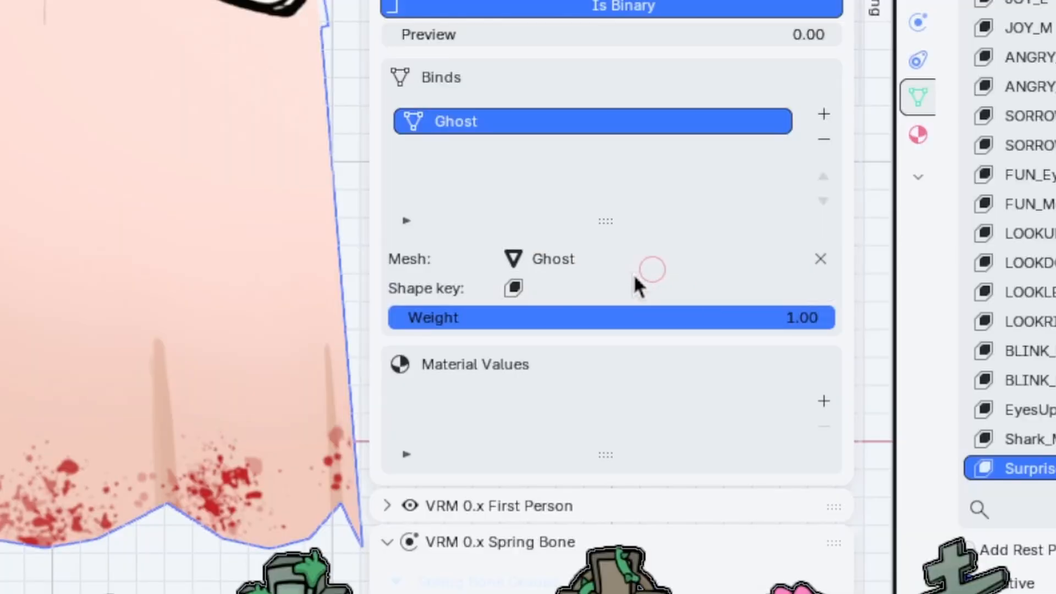
click(567, 288)
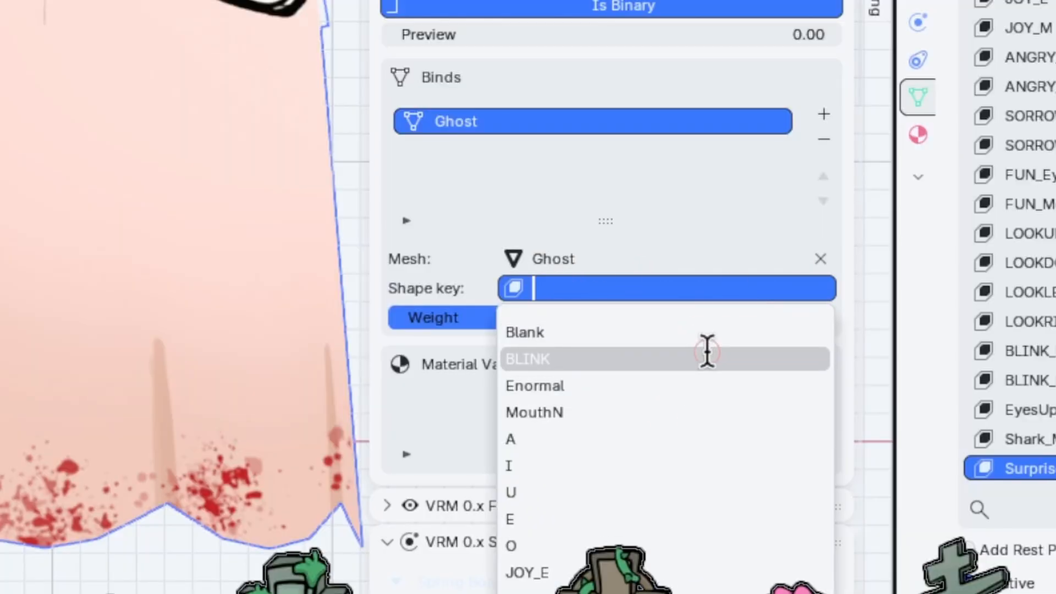
text(Syu)
key(BackSpace)
key(BackSpace)
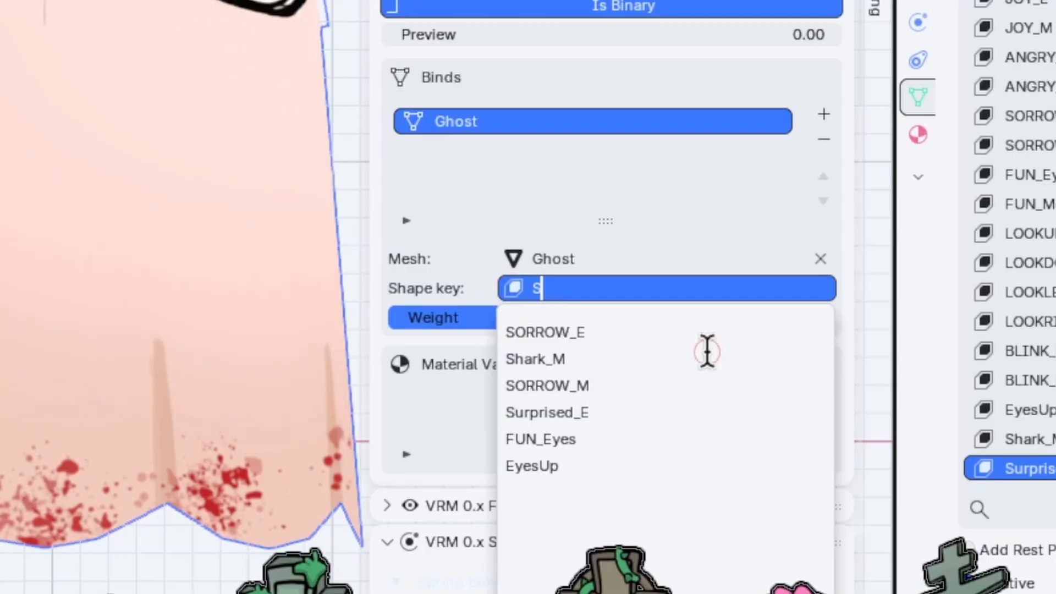
text(ur)
click(700, 336)
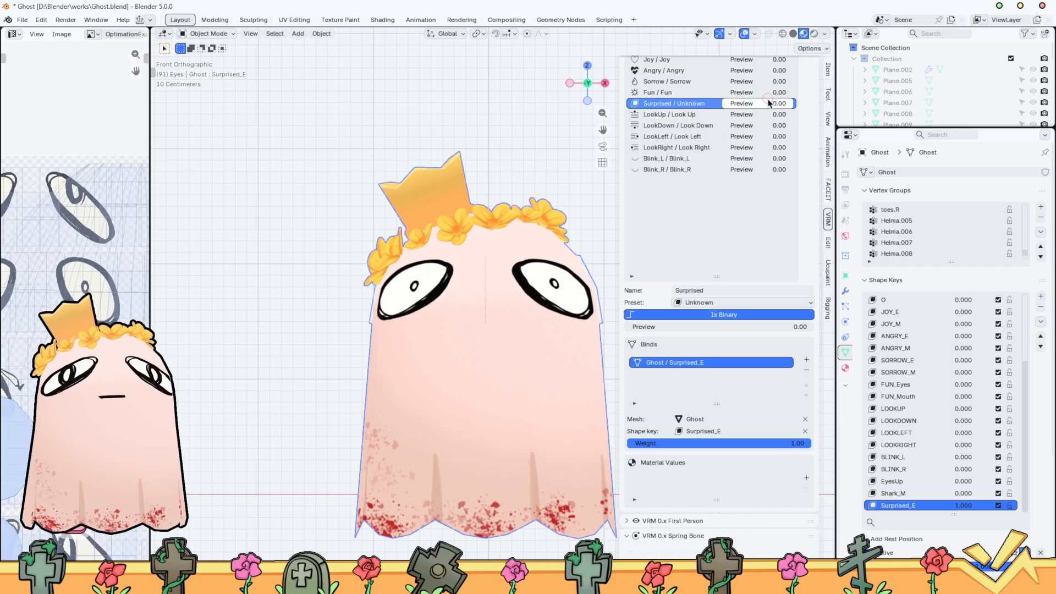
mouse_move(767, 103)
mouse_down()
mouse_move(787, 103)
mouse_move(751, 104)
mouse_move(784, 104)
mouse_up()
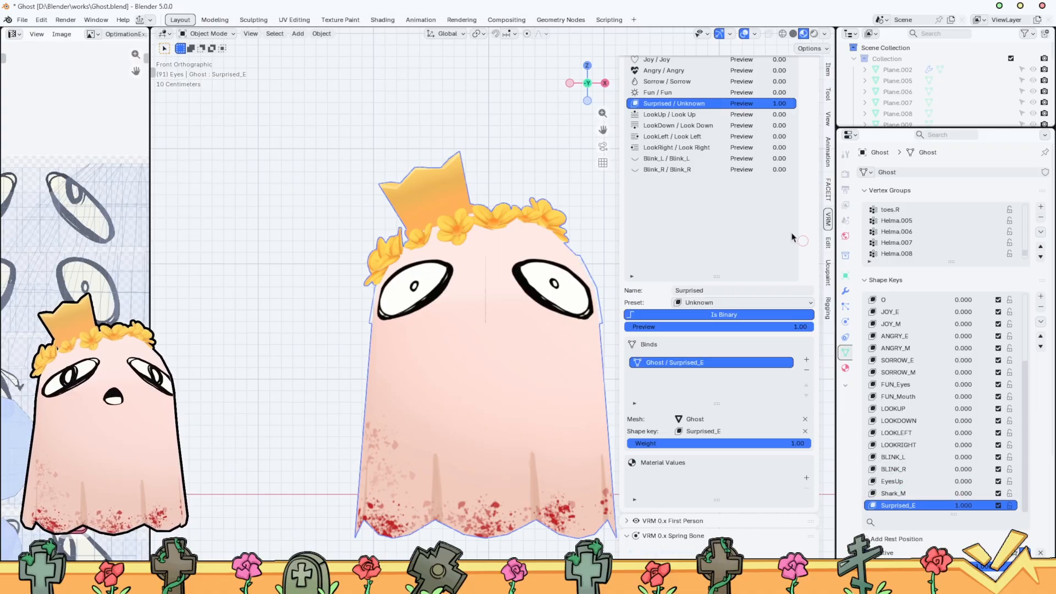
Display the OptimationMouths.png texture in a wider image editor area with all the mouth drawings in view
scroll(2, 333, down, 2)
click(92, 34)
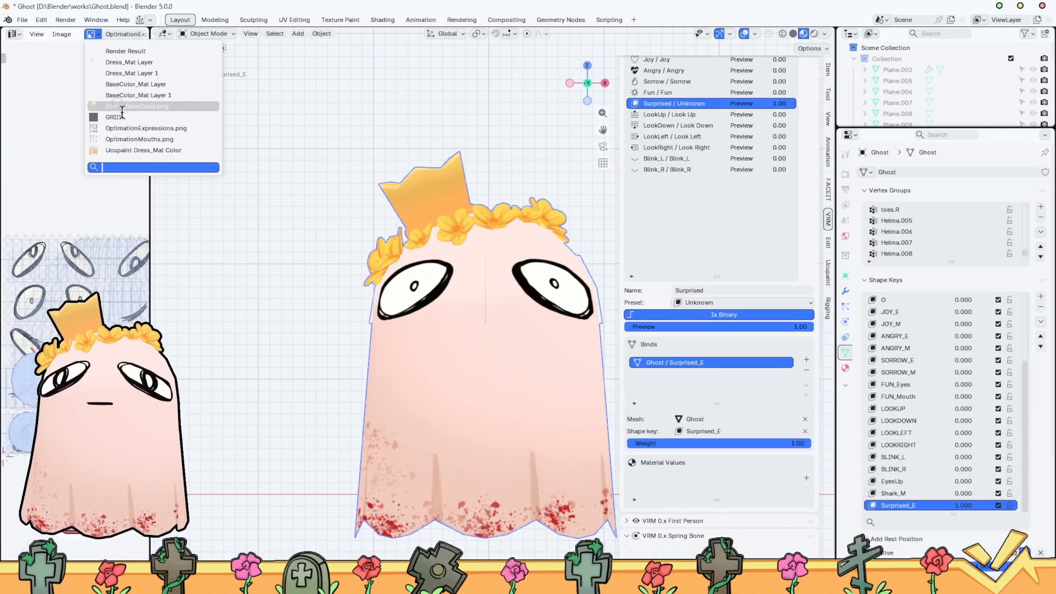
click(207, 137)
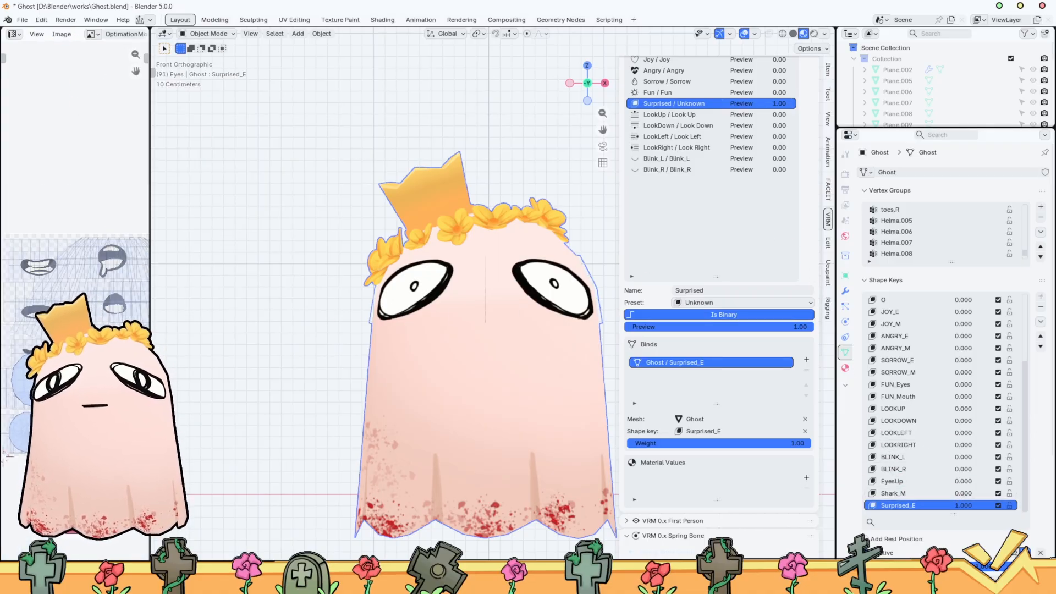
drag(150, 392, 325, 392)
scroll(275, 413, up, 2)
scroll(275, 413, down, 1)
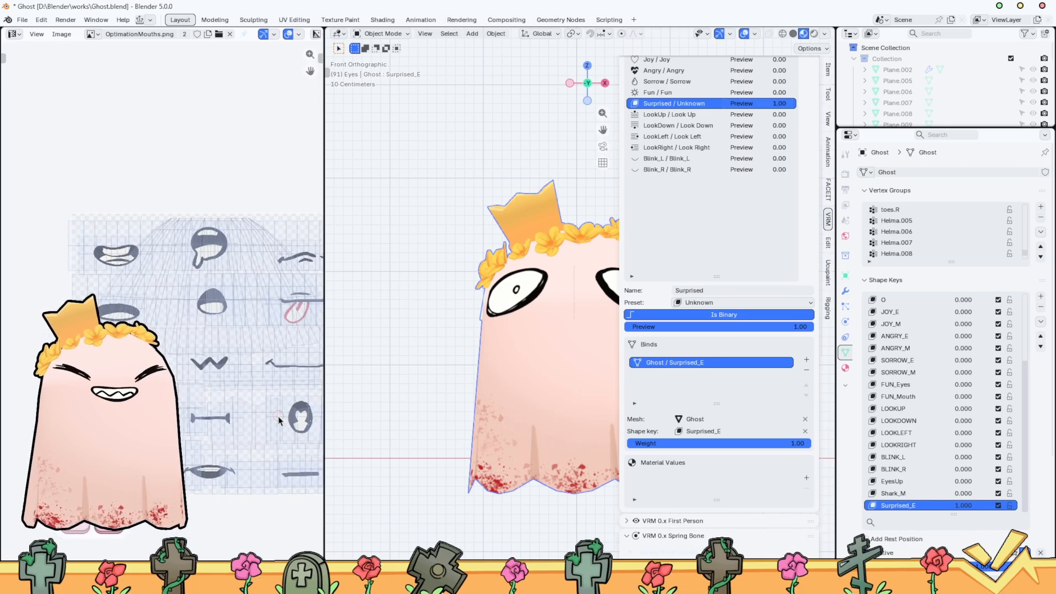
middle_drag(273, 413, 223, 373)
Put the ghost mesh in Edit Mode and check the mouth drawings with UV sync selection briefly turned off
key(ctrl+Tab)
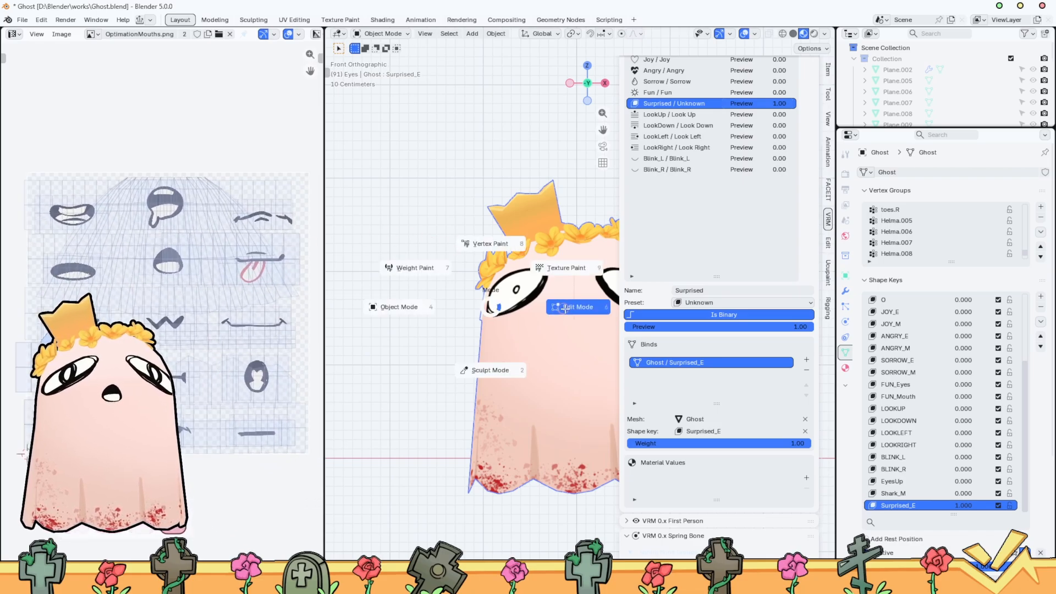
click(578, 307)
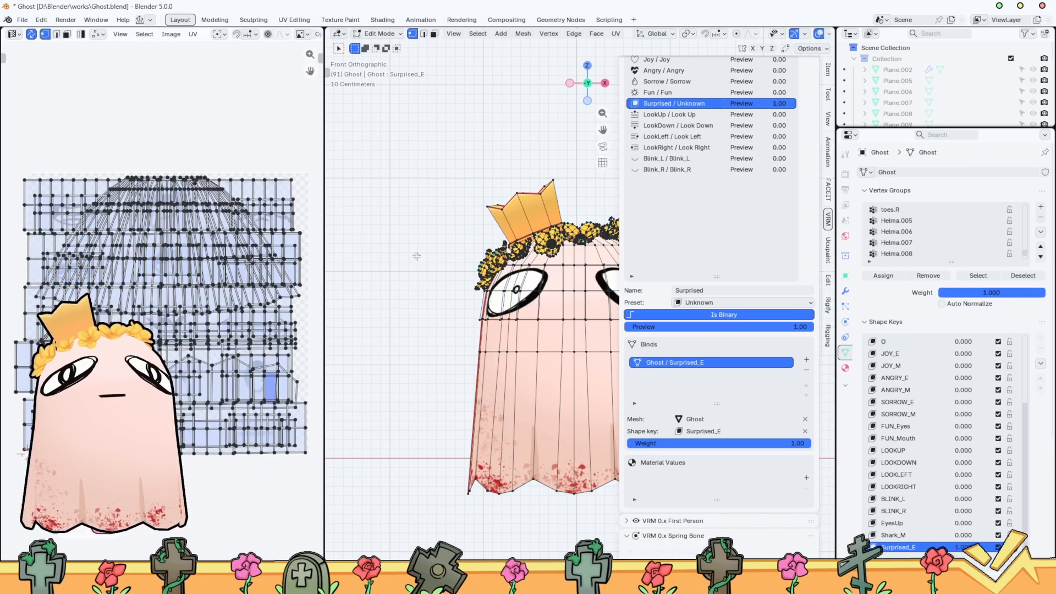
click(31, 35)
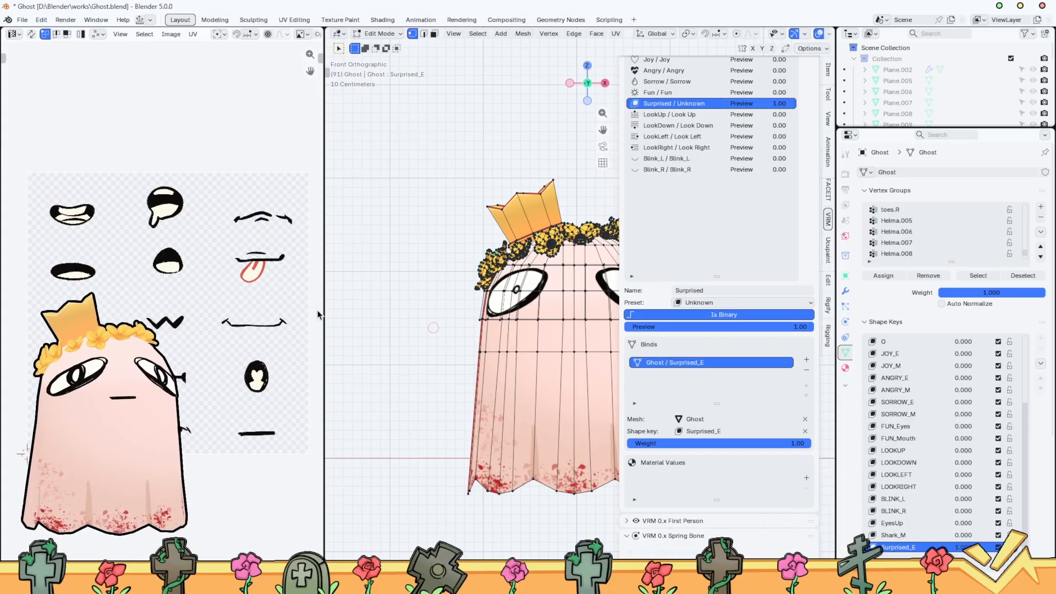
click(32, 34)
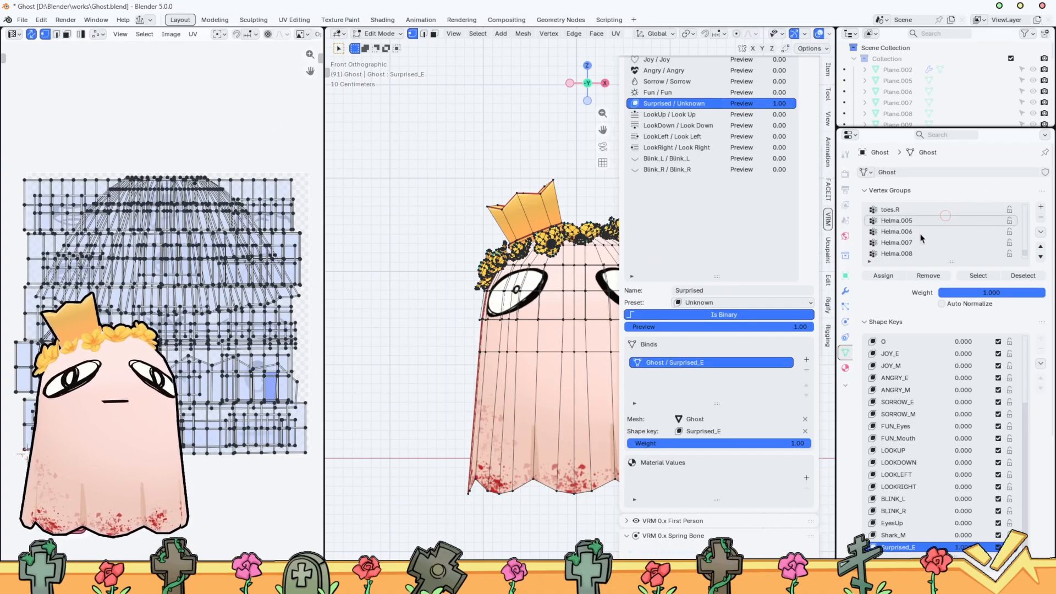
Make Ghost_Mouth the active material slot of the ghost mesh
click(846, 368)
click(922, 196)
click(913, 186)
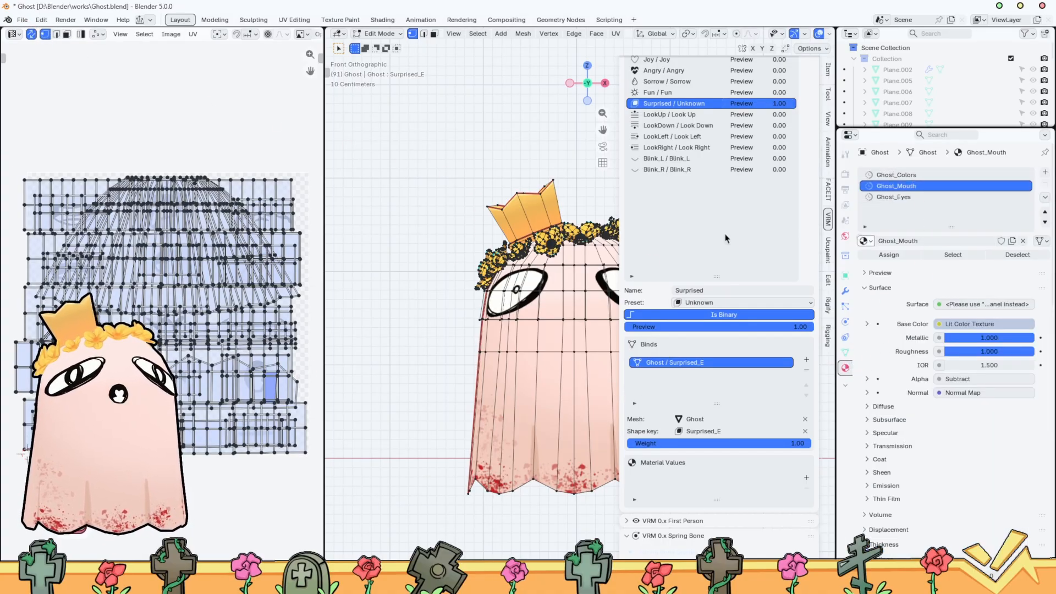
click(960, 255)
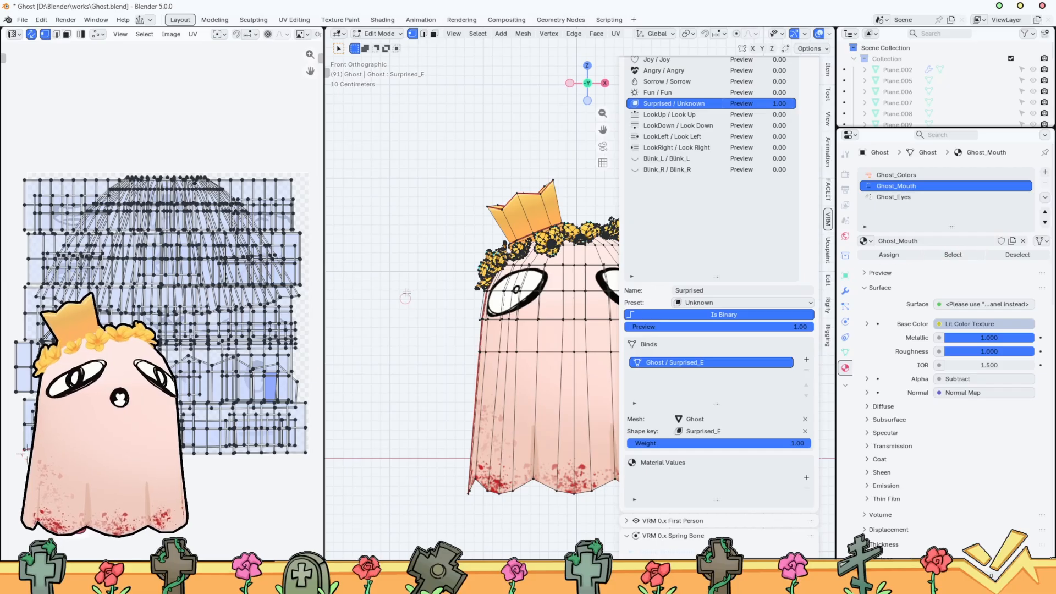
Select the linked UV island over the bone-shaped mouth drawing and show its mesh on the face from the front
key(n)
middle_drag(696, 292, 542, 333)
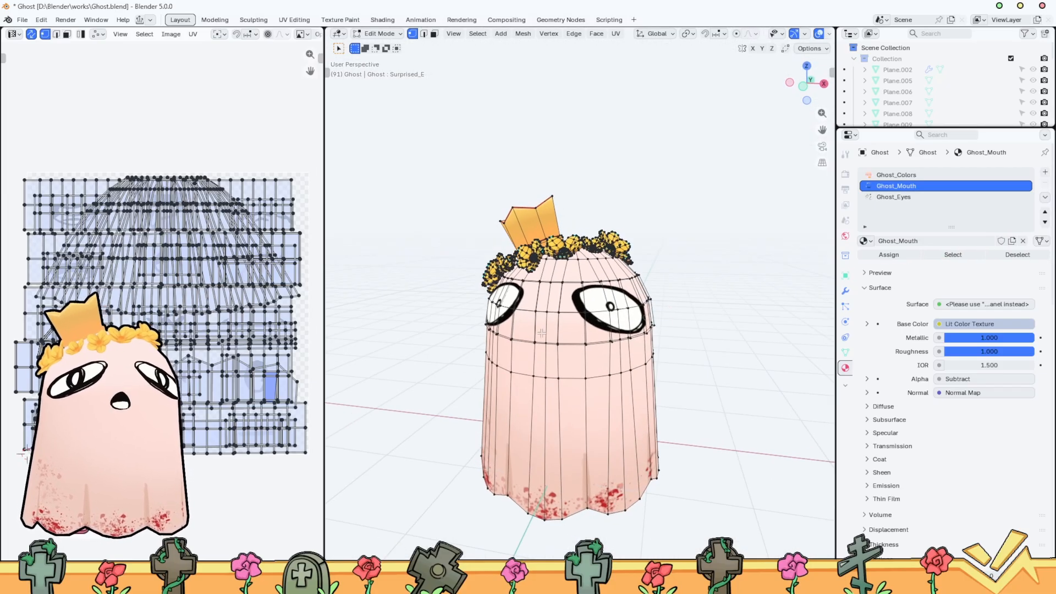
scroll(212, 390, up, 5)
middle_drag(212, 385, 198, 286)
scroll(104, 281, up, 1)
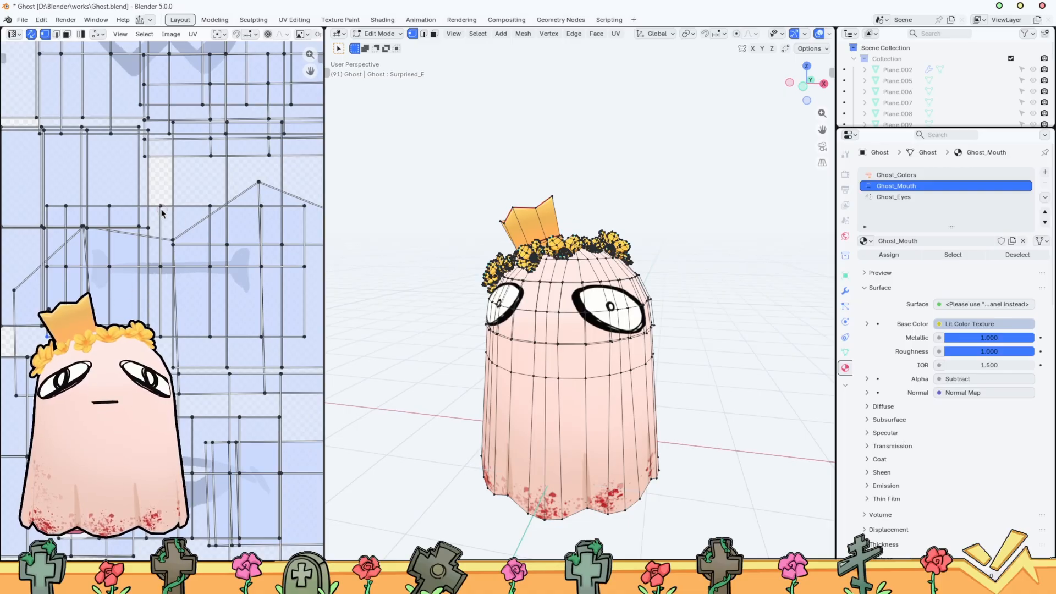
key(l)
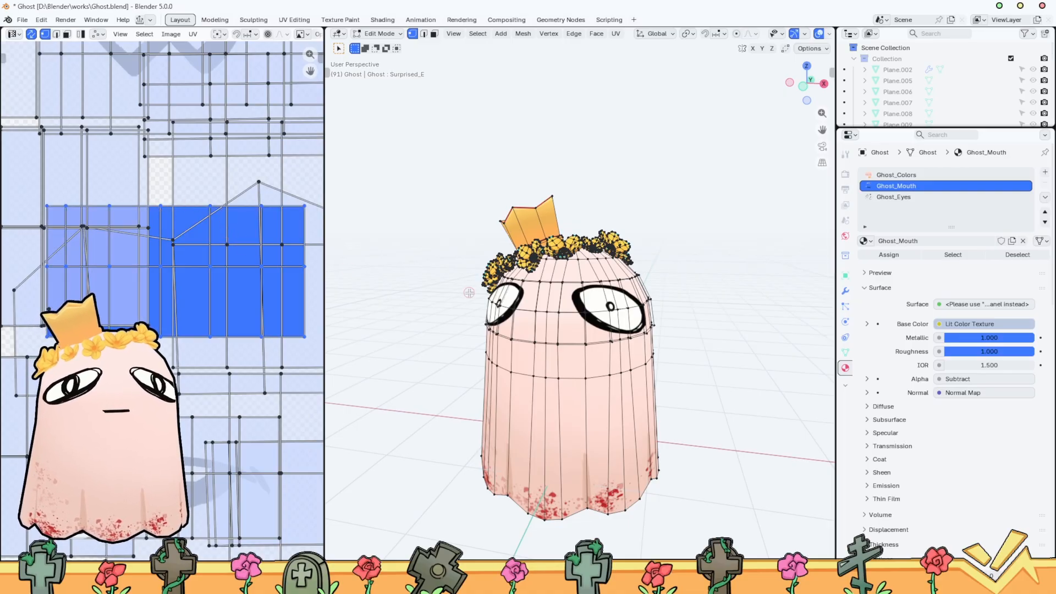
middle_drag(580, 297, 731, 233)
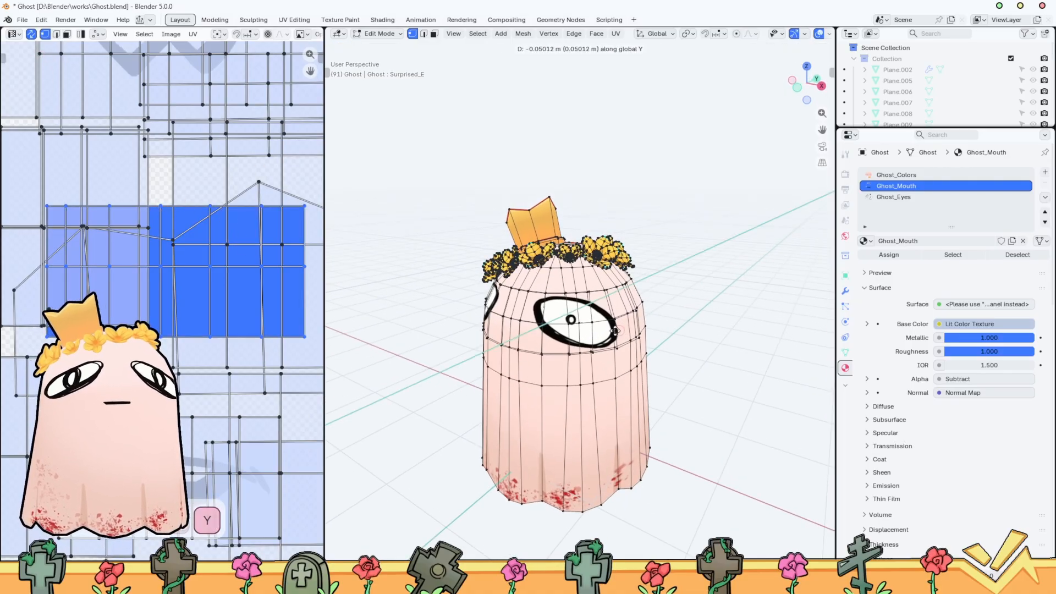
click(797, 87)
scroll(608, 286, up, 4)
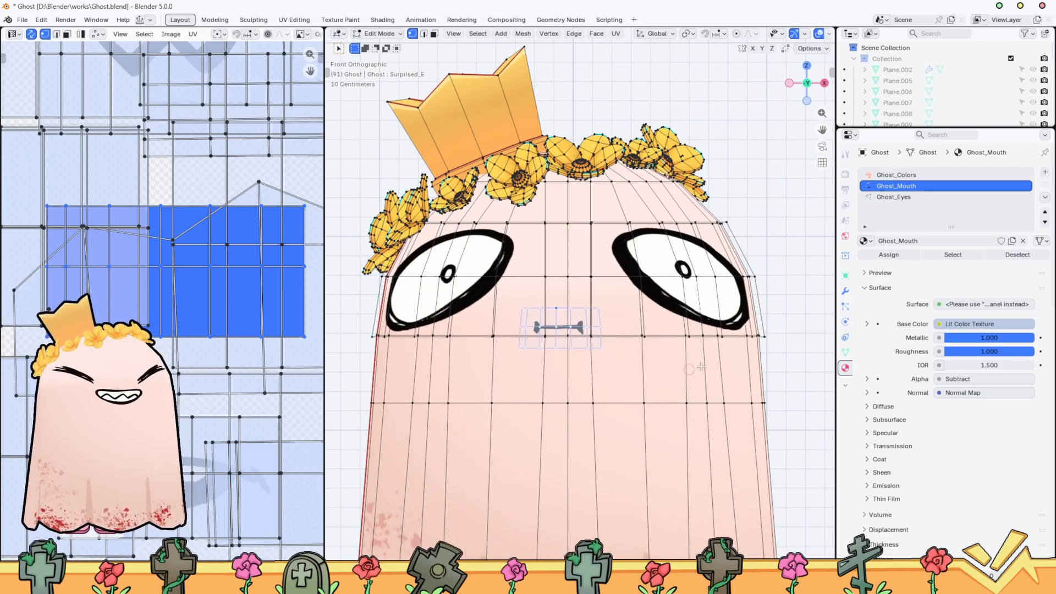
Move the selected bone-shaped mouth mesh about 0.07 m along the Y axis within the Surprised_E shape key
click(846, 353)
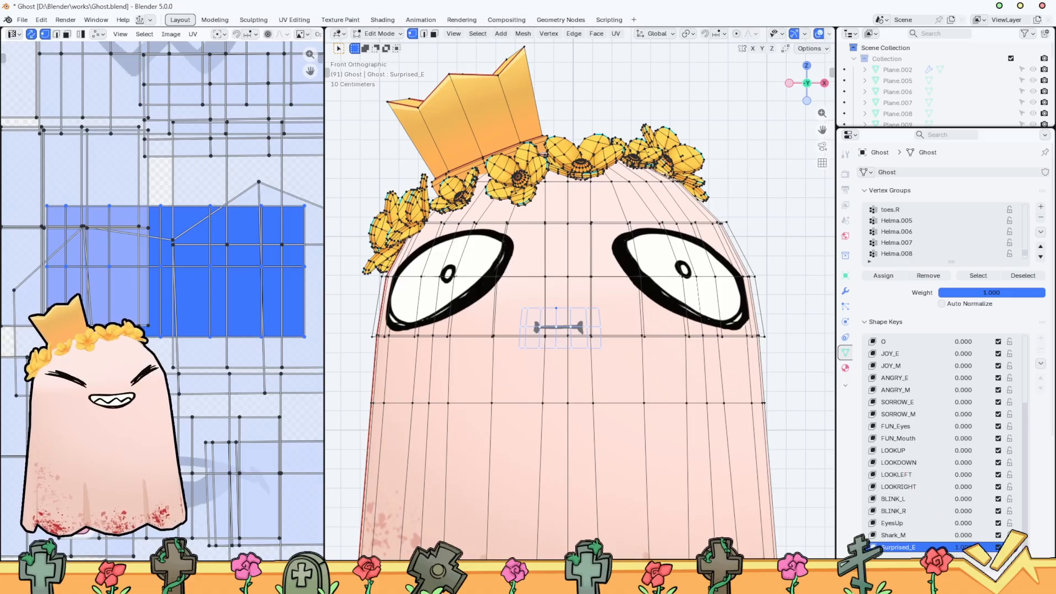
scroll(957, 489, down, 5)
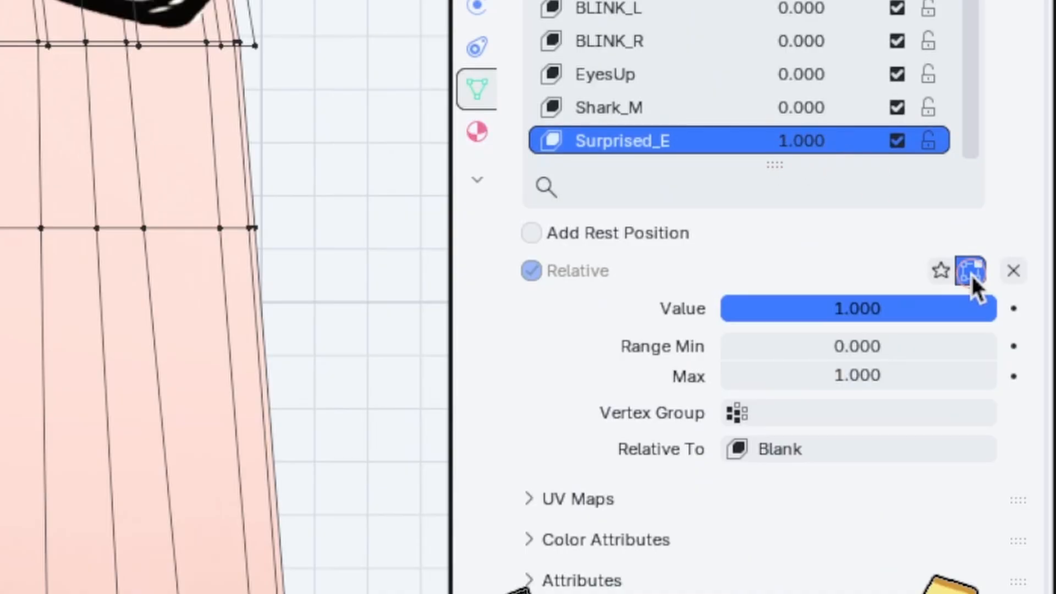
scroll(225, 297, up, 3)
key(s)
click(200, 19)
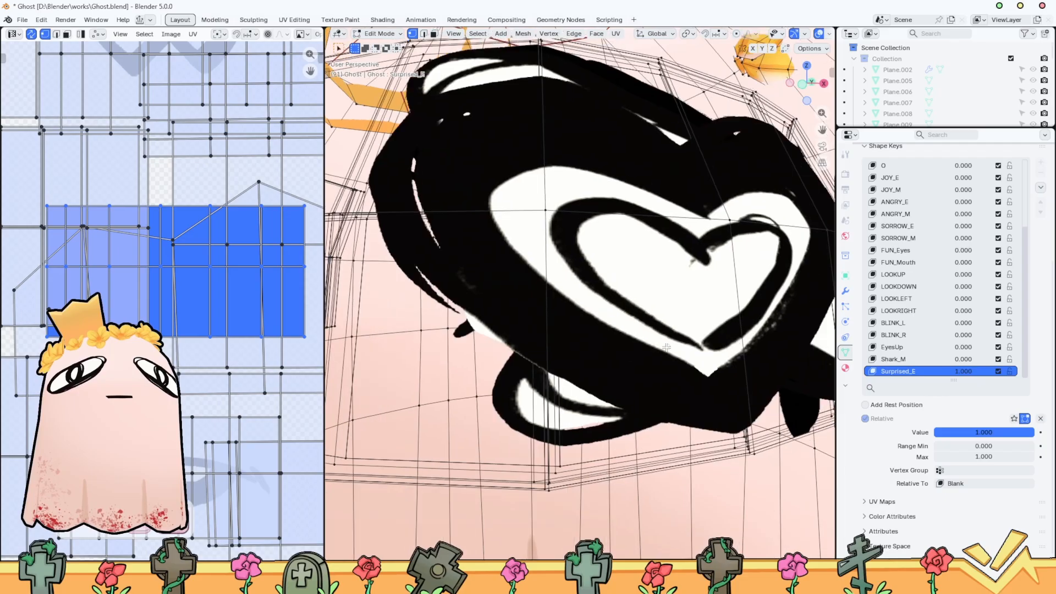
scroll(569, 367, down, 3)
scroll(570, 367, down, 9)
key(g)
key(y)
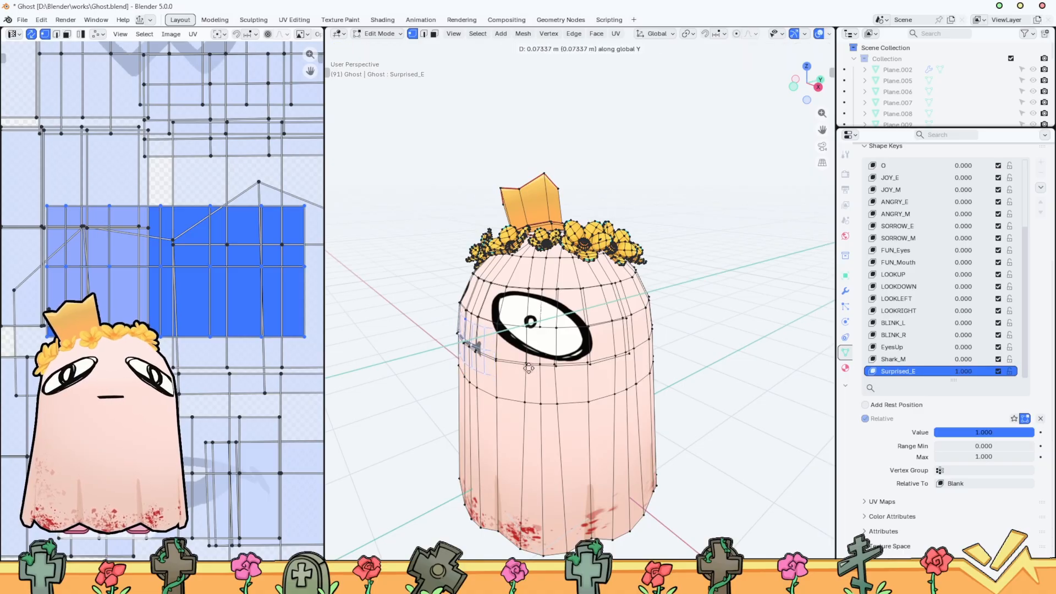
click(528, 368)
Fit the bone-shaped mouth mesh to the curved front of the ghost's face in Surprised_E
key(q)
click(559, 360)
middle_drag(559, 361, 643, 374)
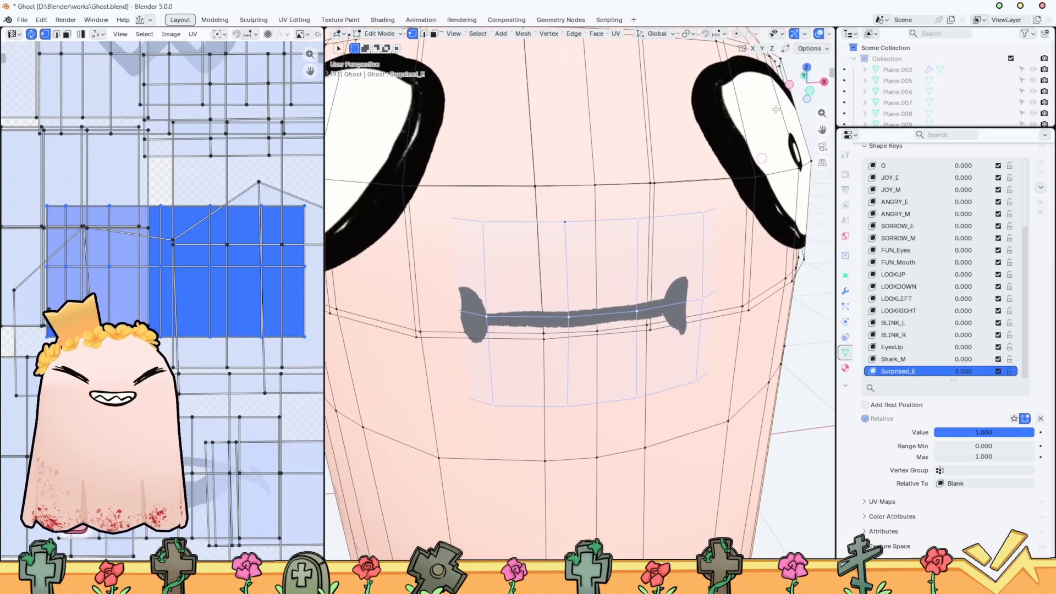
click(809, 95)
scroll(733, 173, down, 4)
middle_drag(699, 239, 589, 342)
scroll(640, 270, up, 3)
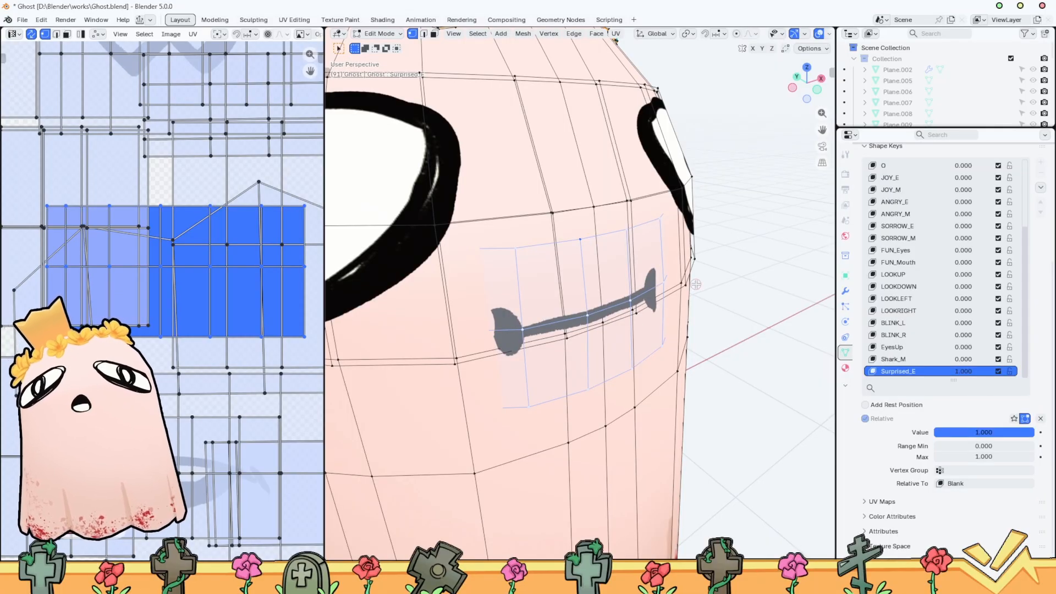
Widen the mouth mesh along the X axis and scale it to about 0.92 along the Y axis
key(s)
key(x)
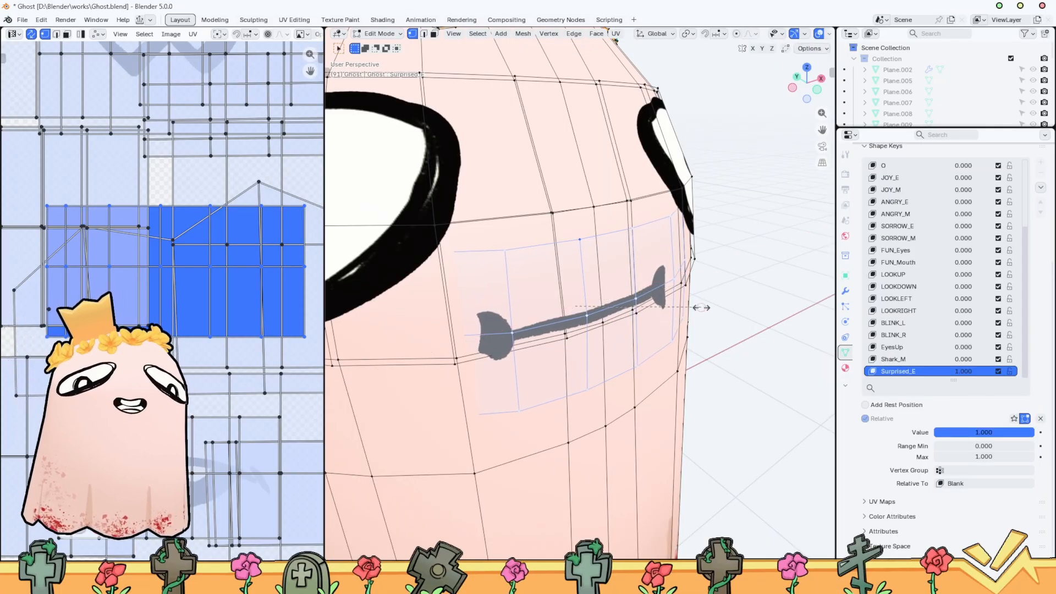
key(y)
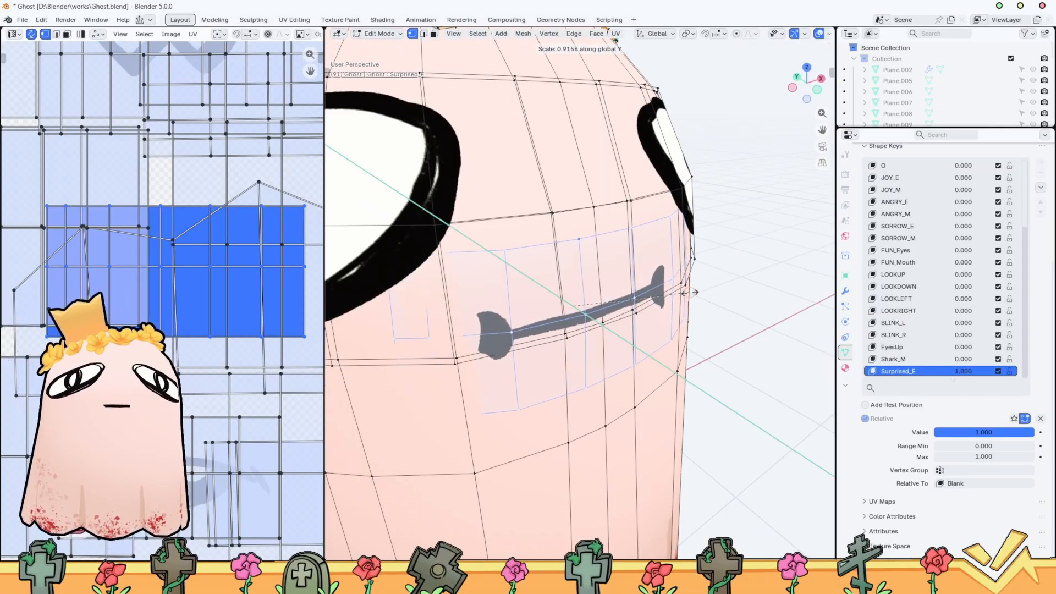
click(678, 295)
middle_drag(678, 295, 704, 296)
key(g)
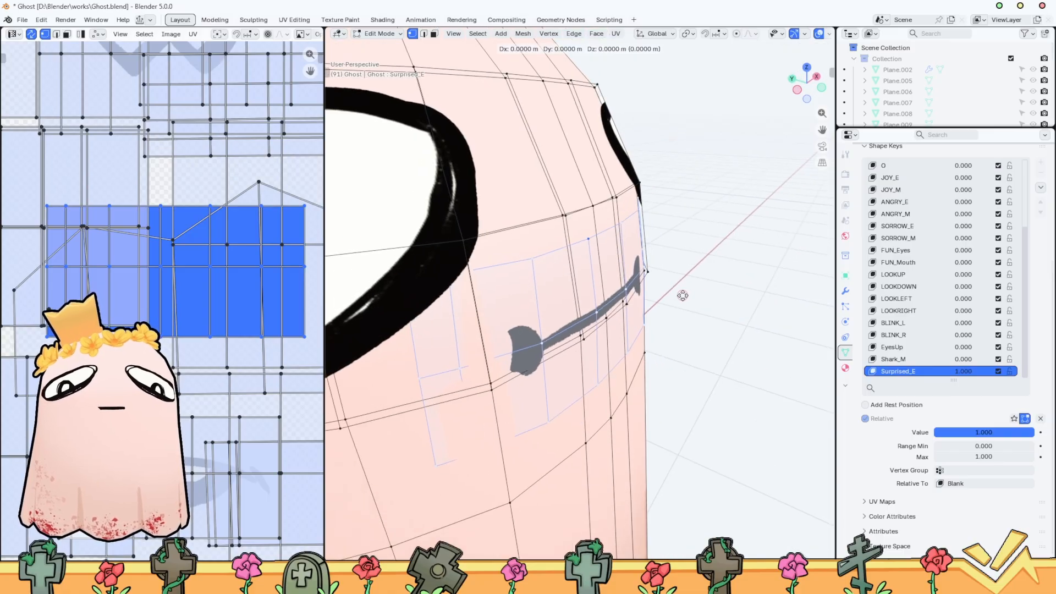
key(y)
right_click(687, 296)
scroll(363, 352, up, 2)
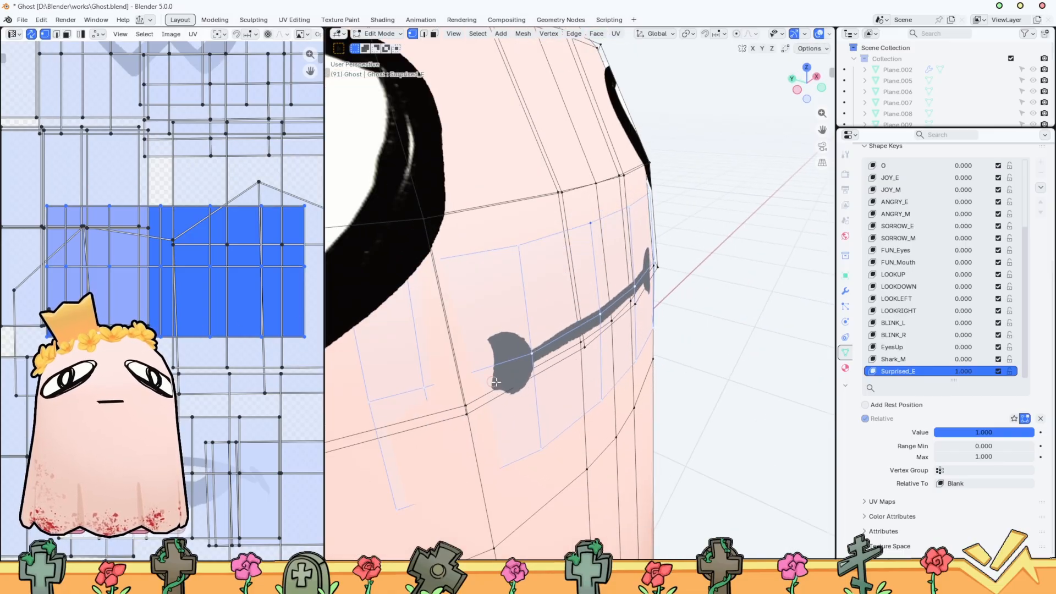
Scale the bone-shaped mouth down slightly and check it from the front in Object Mode
middle_drag(682, 375, 584, 366)
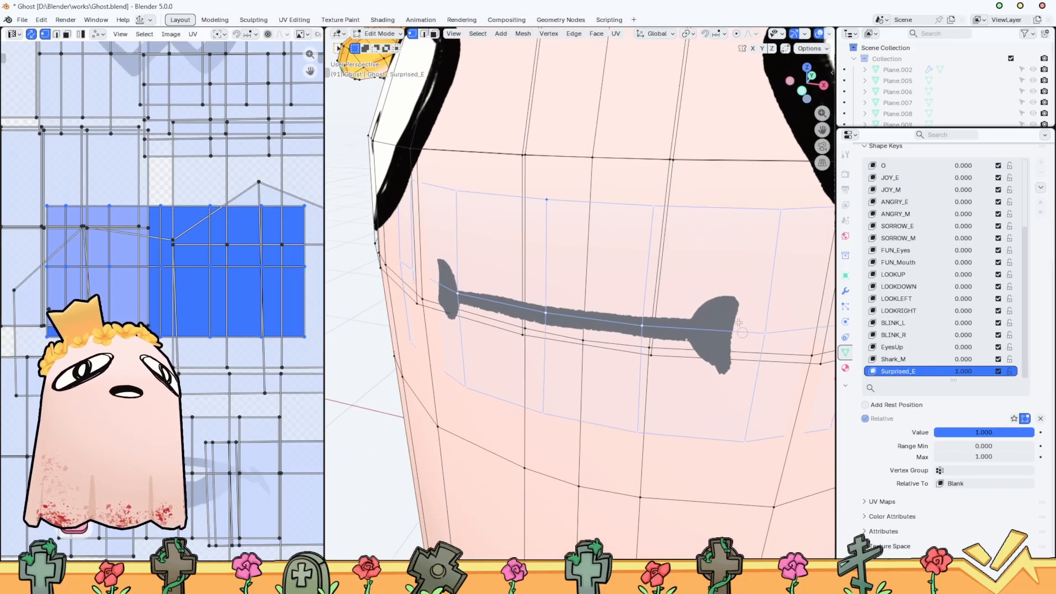
click(802, 91)
scroll(635, 189, down, 5)
key(Tab)
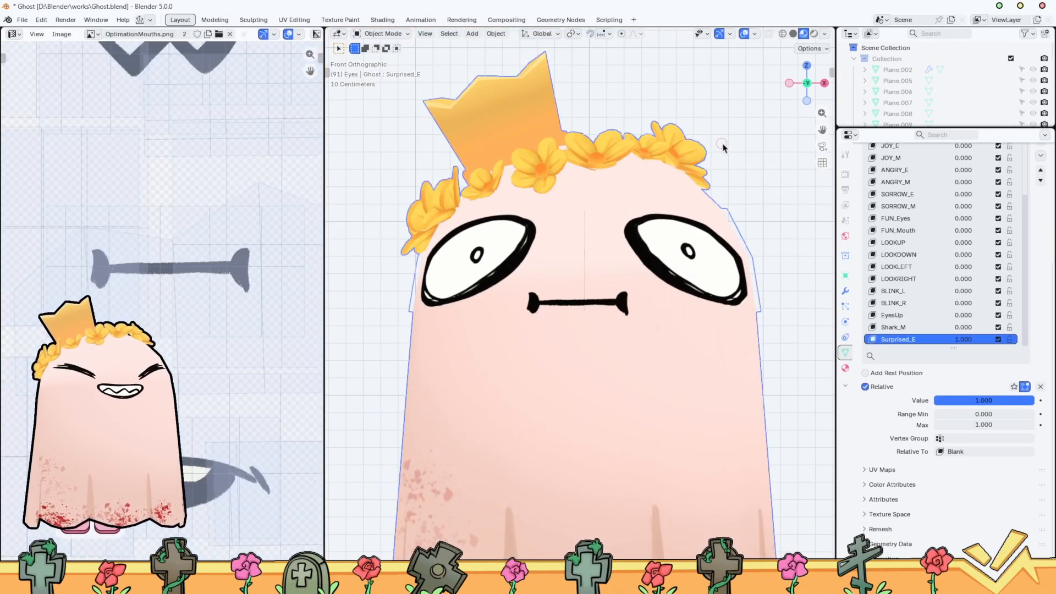
scroll(721, 152, down, 3)
key(s)
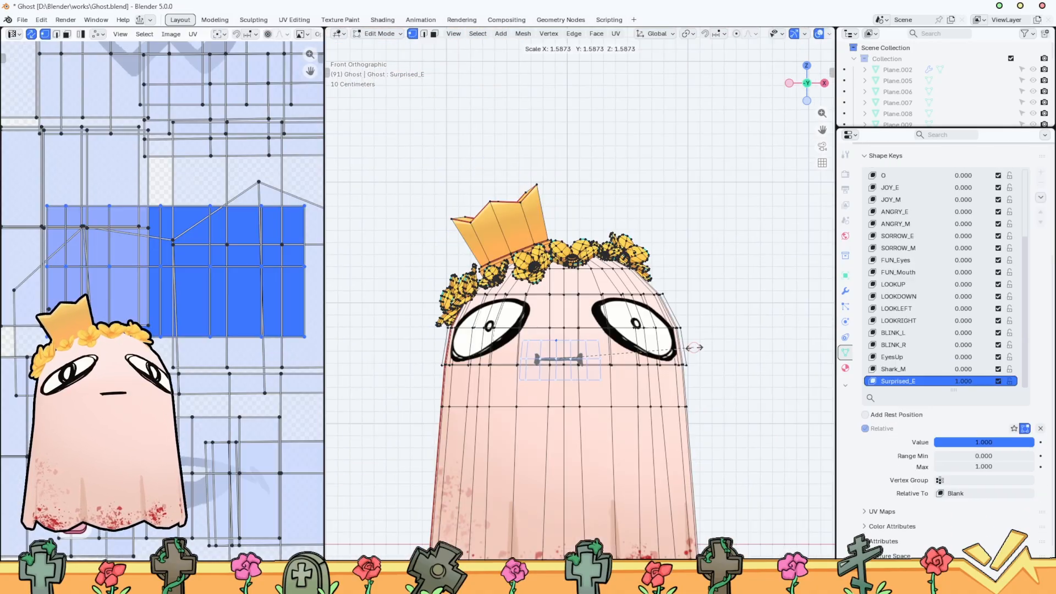
click(690, 348)
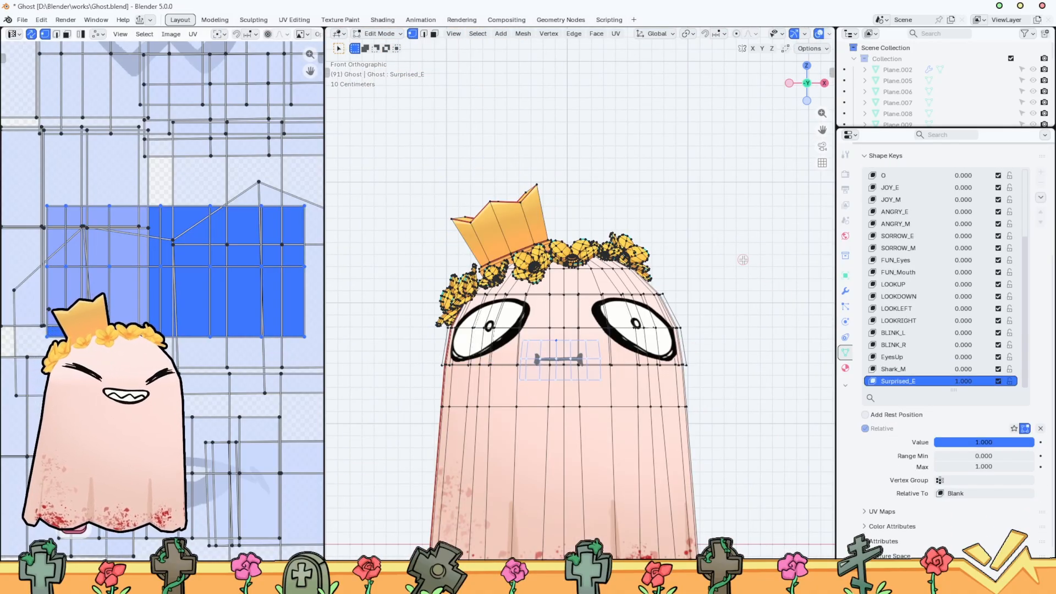
key(Tab)
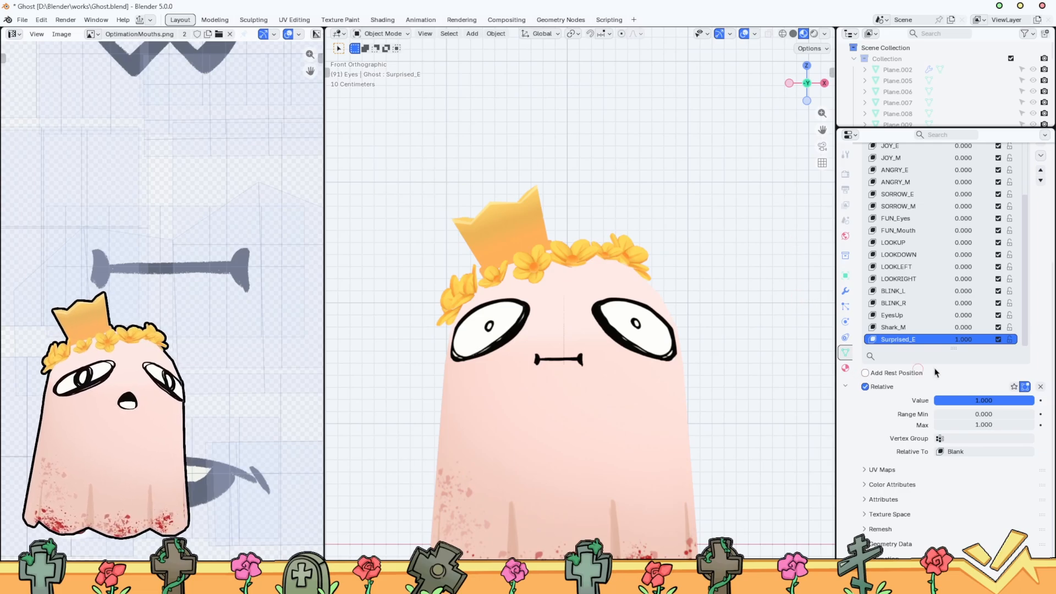
Add a second bind on the Ghost mesh to the Surprised blend shape and open its shape key choice
key(n)
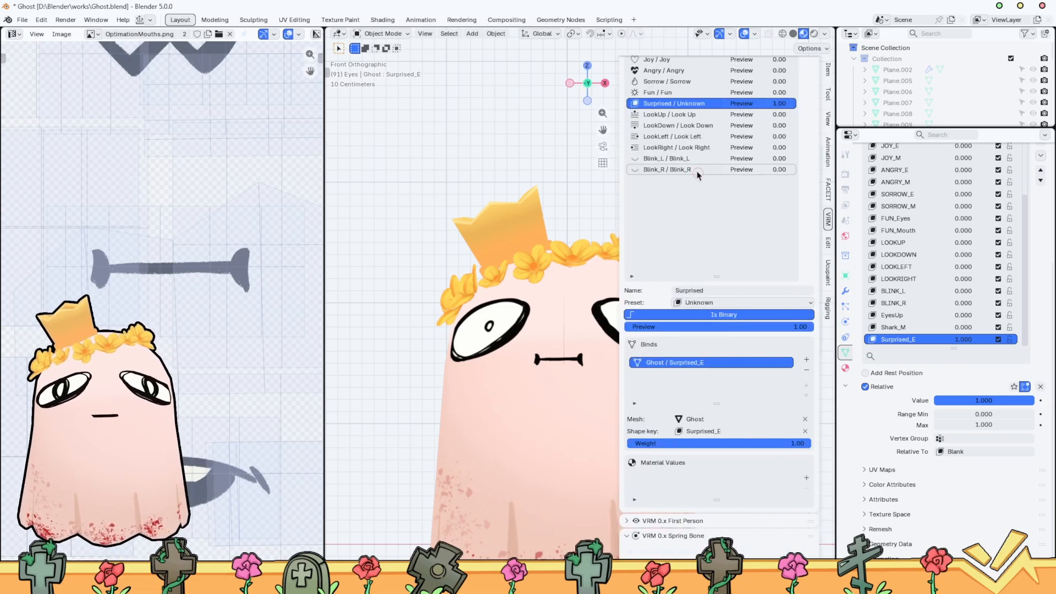
click(806, 359)
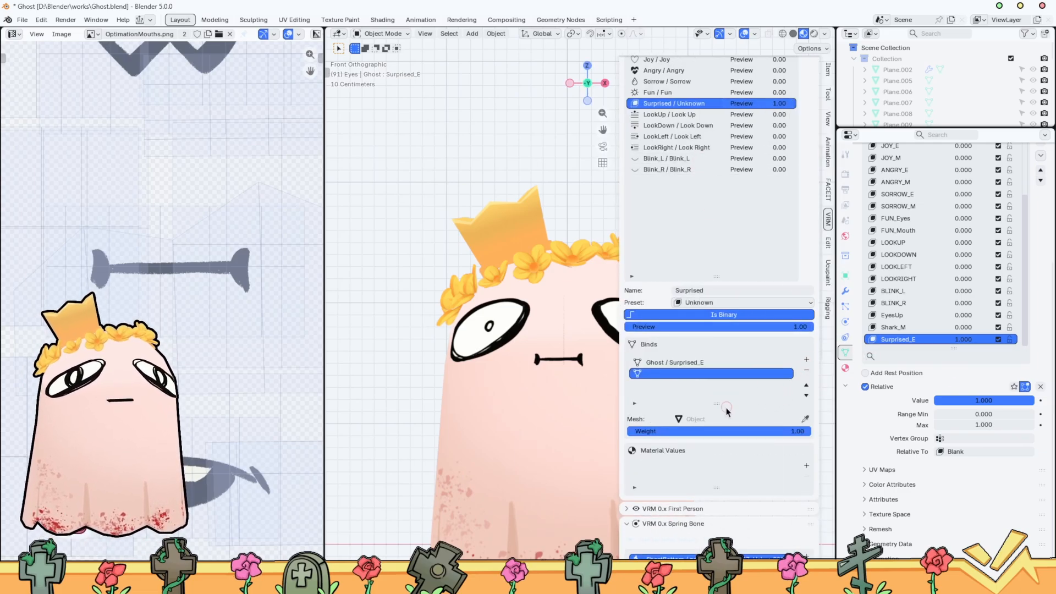
click(806, 418)
click(523, 394)
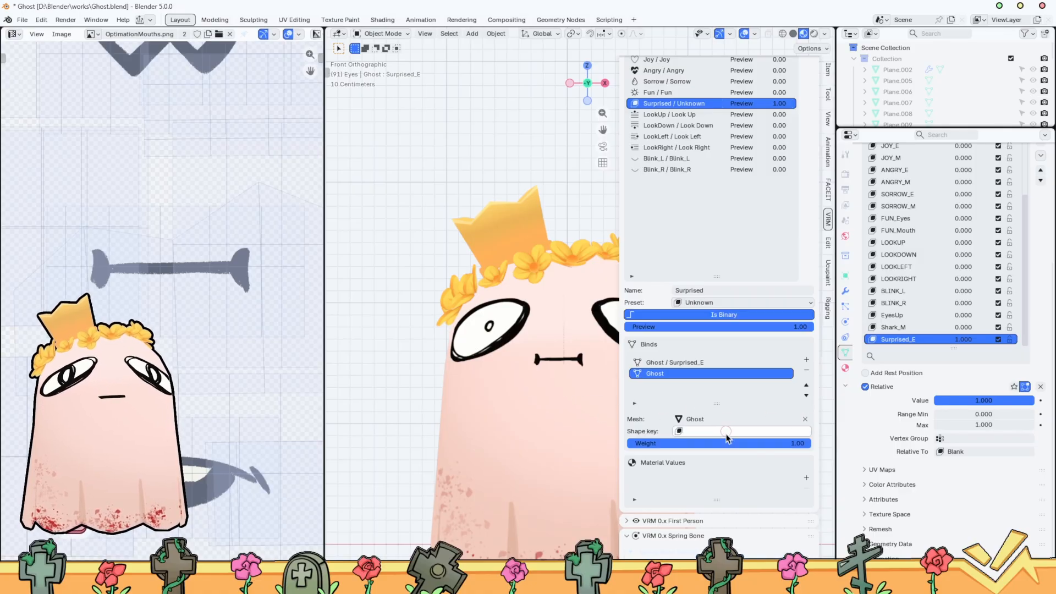
click(715, 431)
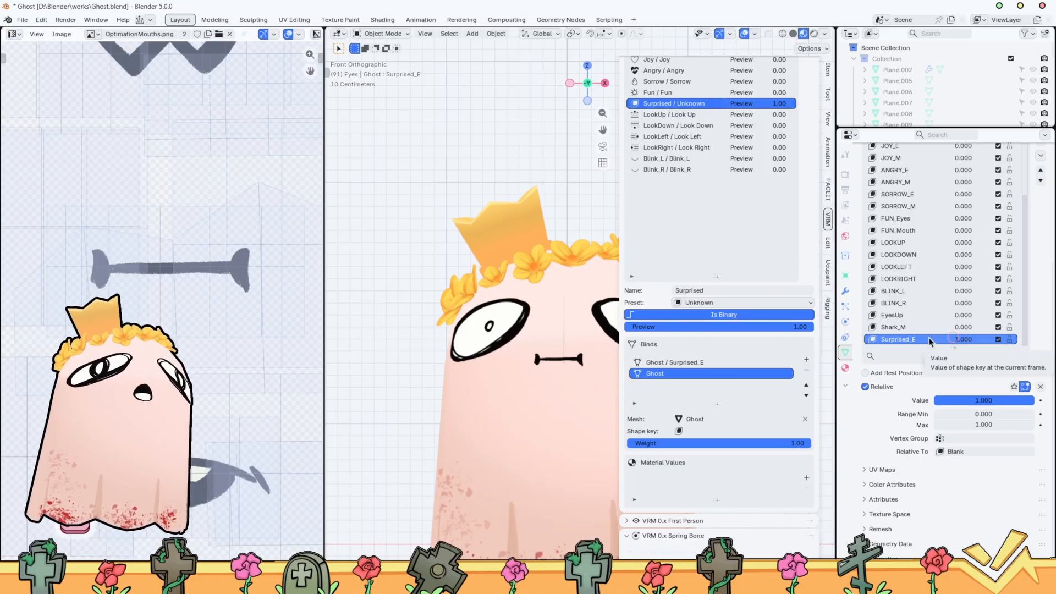
Undo the second Surprised bind and the mouth edits made in the Surprised_E shape key
key(ctrl+z)
key(Tab)
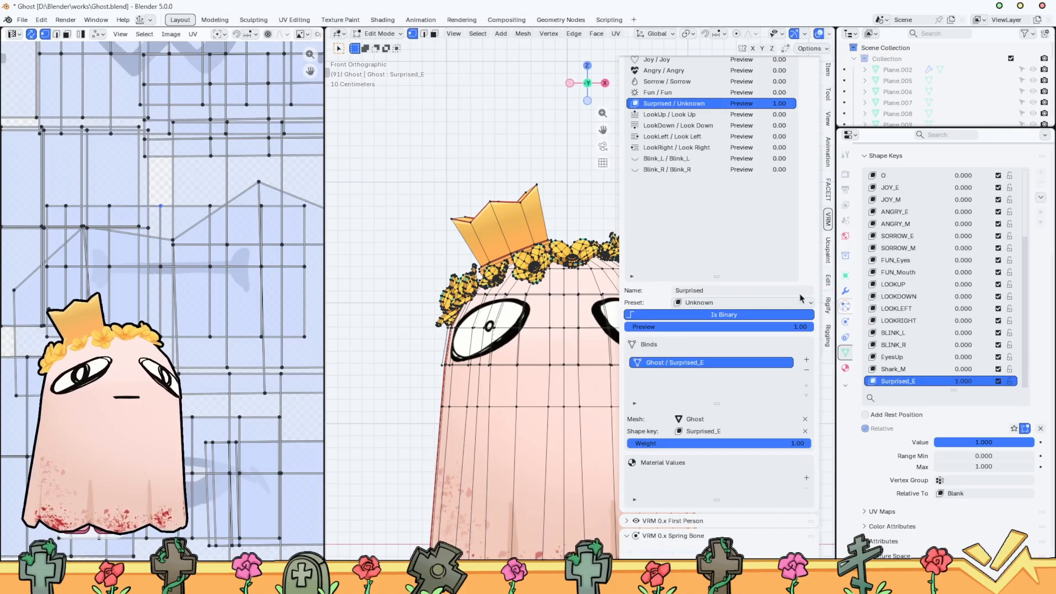
key(ctrl+z)
Add a new shape key to the ghost mesh and name it Surprised_M
scroll(1051, 154, down, 2)
scroll(1040, 185, up, 4)
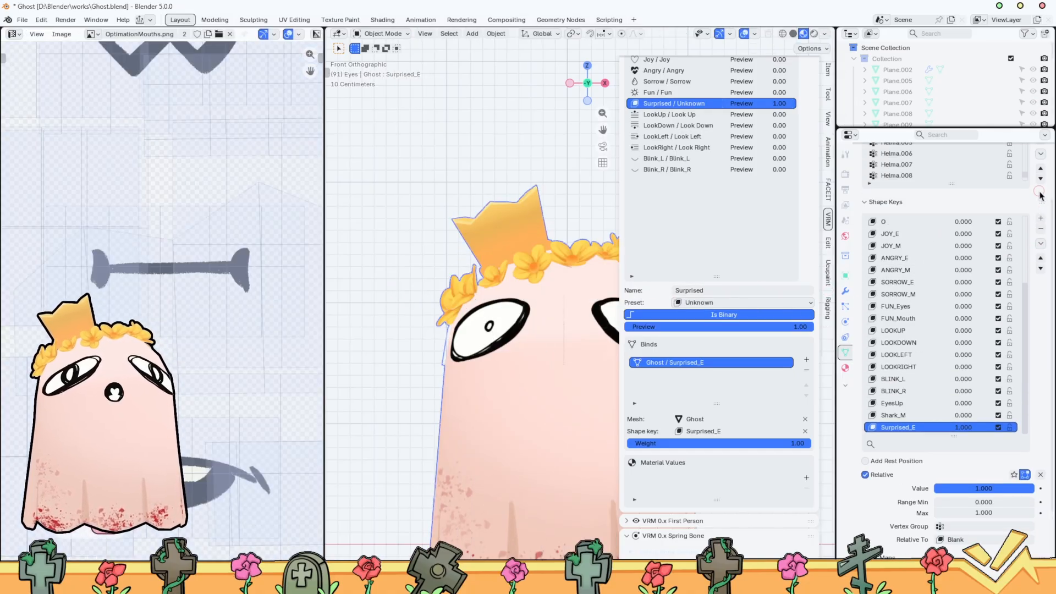
click(1041, 218)
double_click(910, 428)
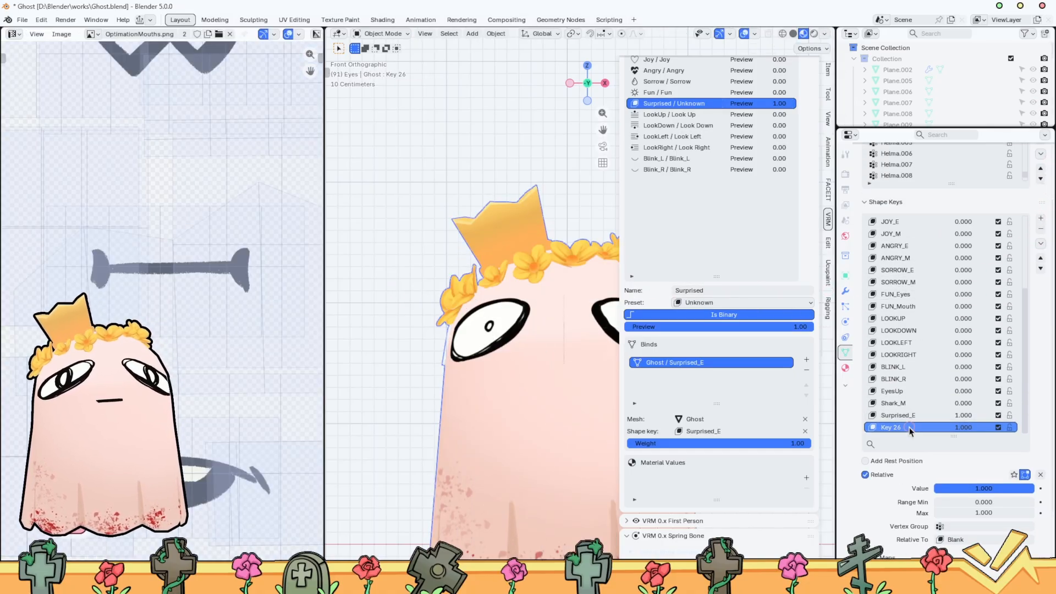
text(Surprised_M)
key(Return)
Select the linked bone-shaped mouth mesh in Surprised_M, fit it to the face surface and scale it to size
key(Tab)
key(l)
middle_drag(572, 336, 506, 368)
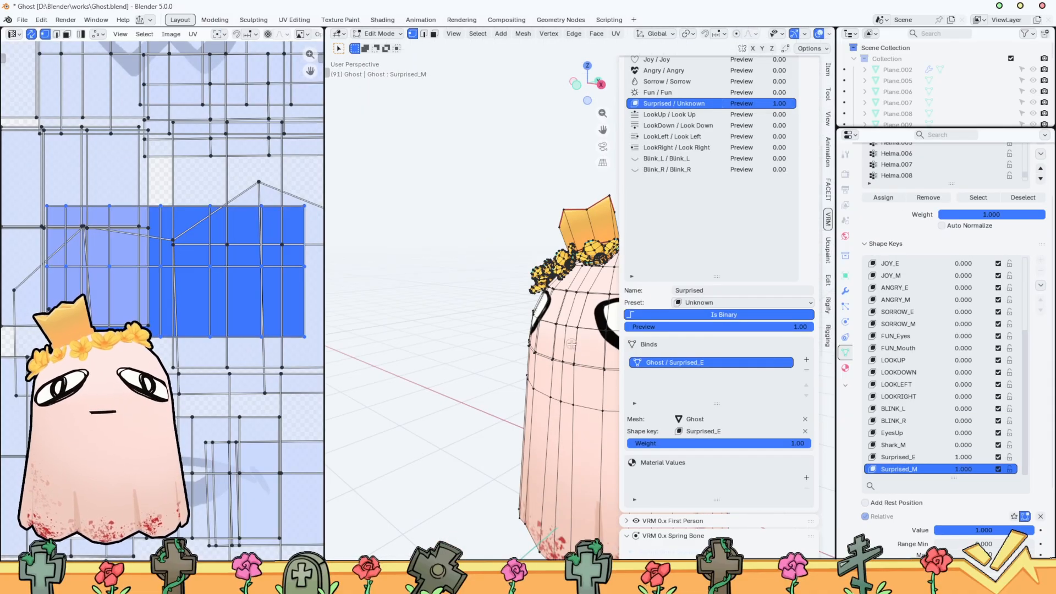
key(n)
key(q)
click(681, 346)
key(s)
click(610, 351)
Examine the Surprised_M mouth on the face at an angle in Edit Mode and from the front in Object Mode
key(Tab)
key(Tab)
middle_drag(726, 299, 762, 308)
scroll(672, 330, up, 4)
key(Tab)
click(801, 88)
scroll(688, 264, down, 6)
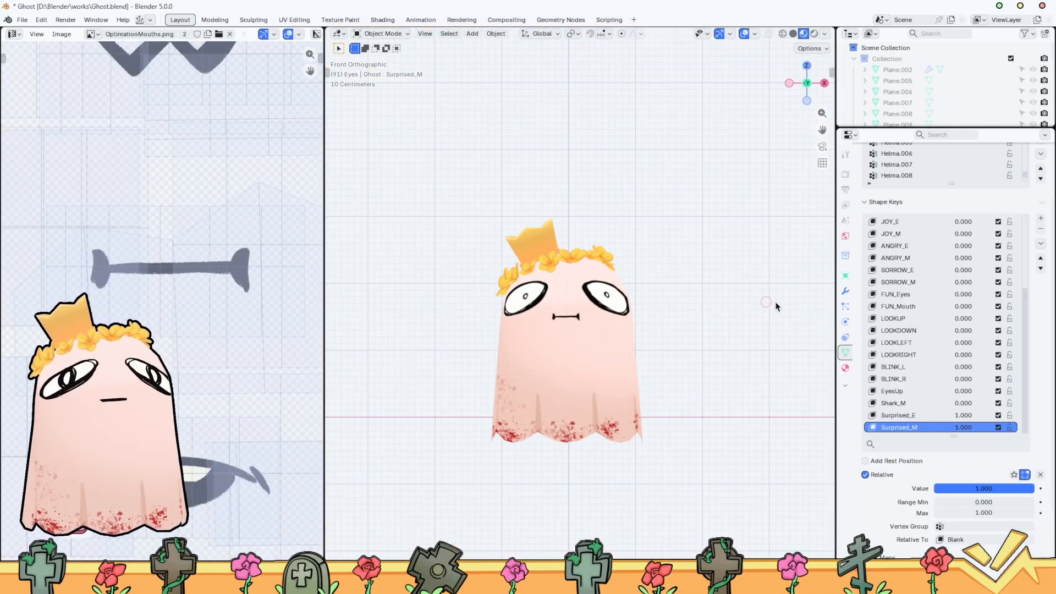
Add a second bind to the Surprised blend shape using the Ghost mesh and the Surprised_M shape key
key(n)
click(806, 356)
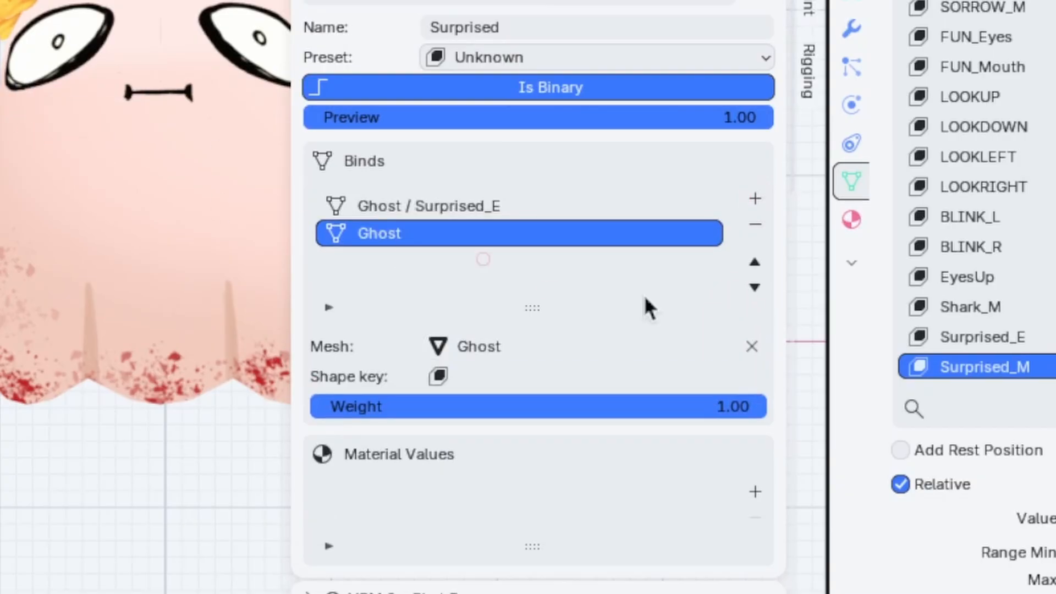
click(575, 377)
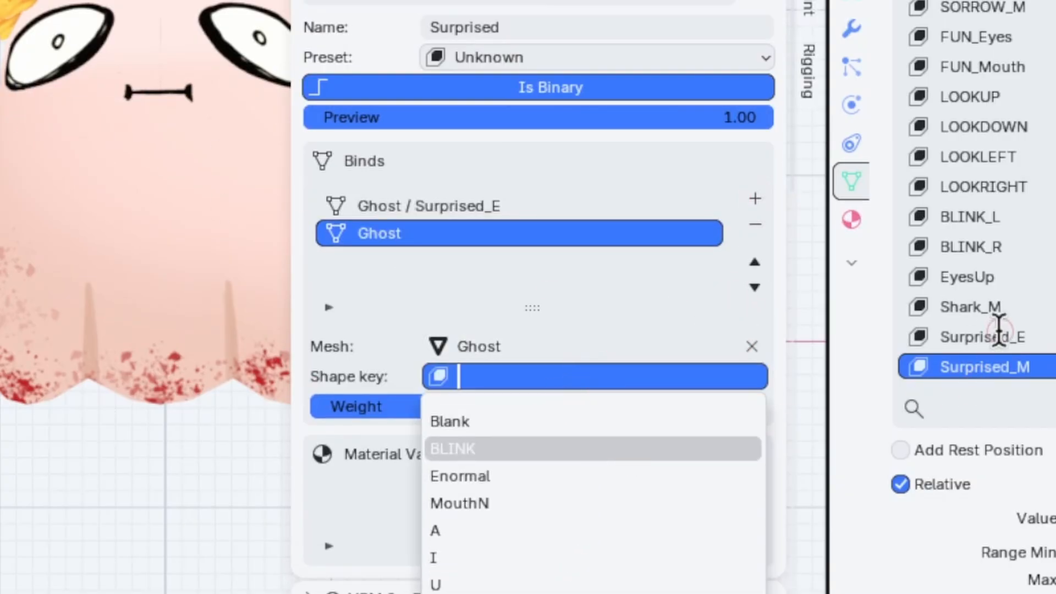
text(sur)
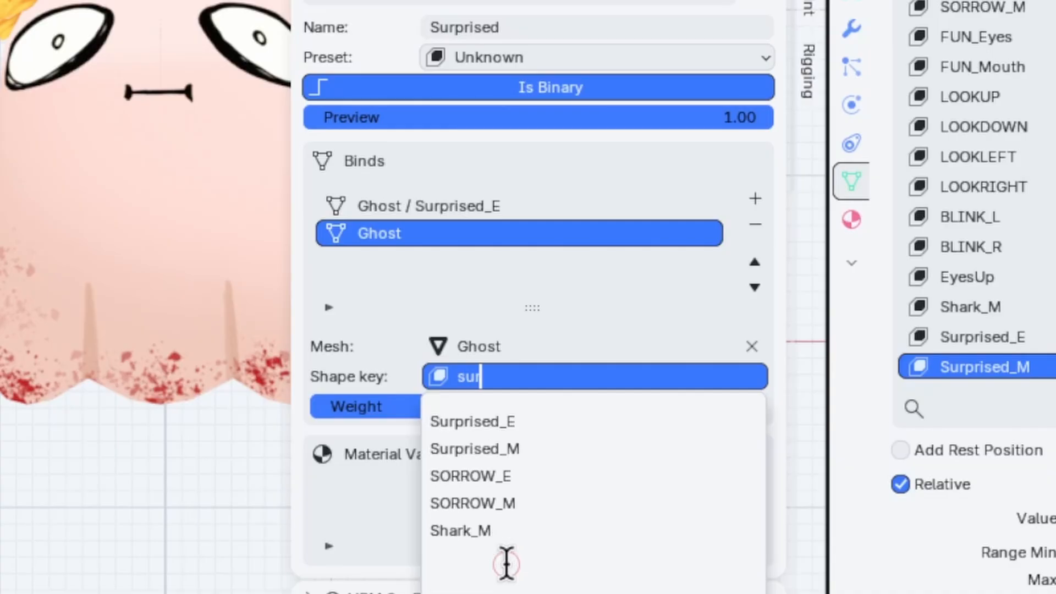
click(547, 446)
Reset the Surprised blend shape preview to 0.00 and save the Blender file
key(ctrl+Tab)
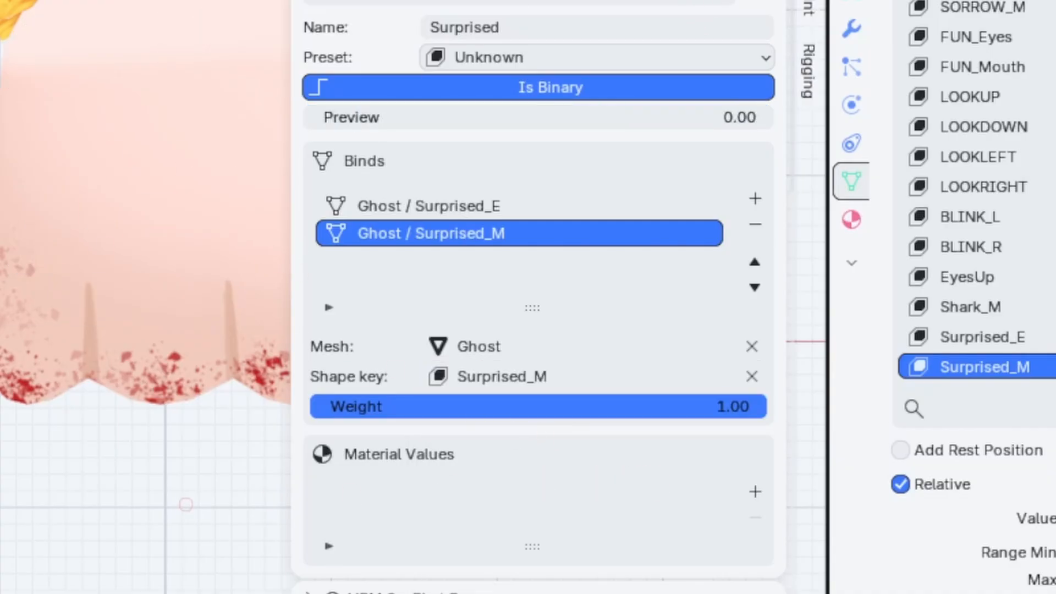
key(ctrl+Tab)
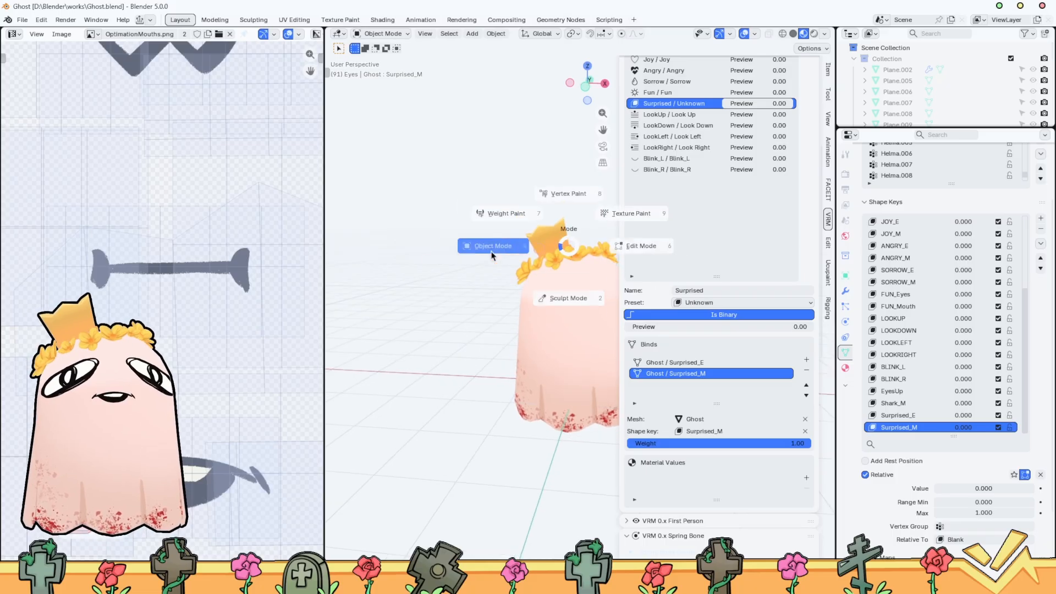
click(492, 256)
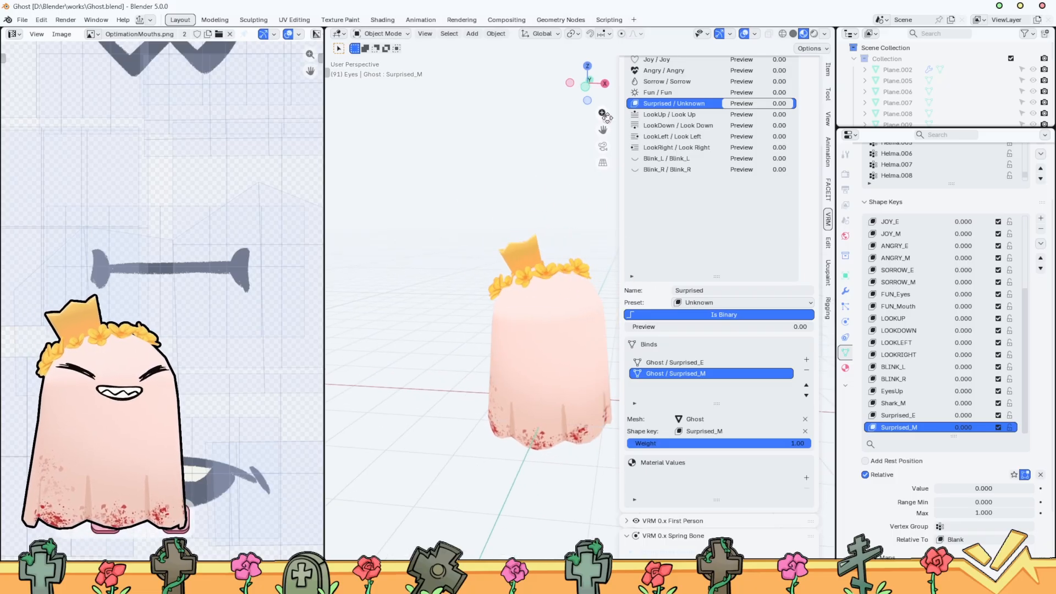
Select the whole ghost in a wider viewport, set up a selection-only VRM export named Ghost01.vrm, and close the export dialog
drag(324, 150, 188, 157)
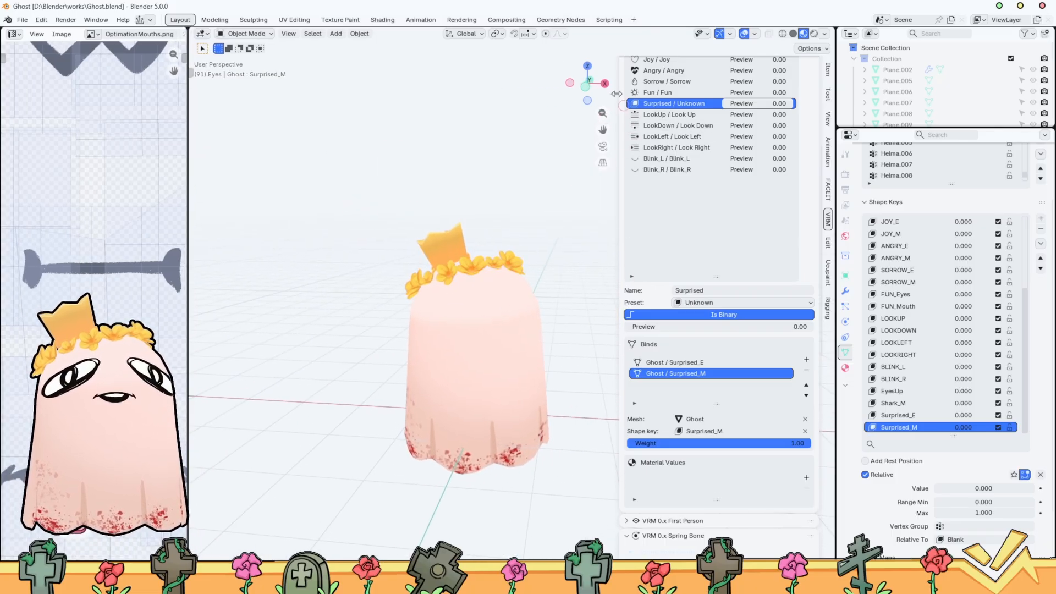
drag(254, 191, 544, 501)
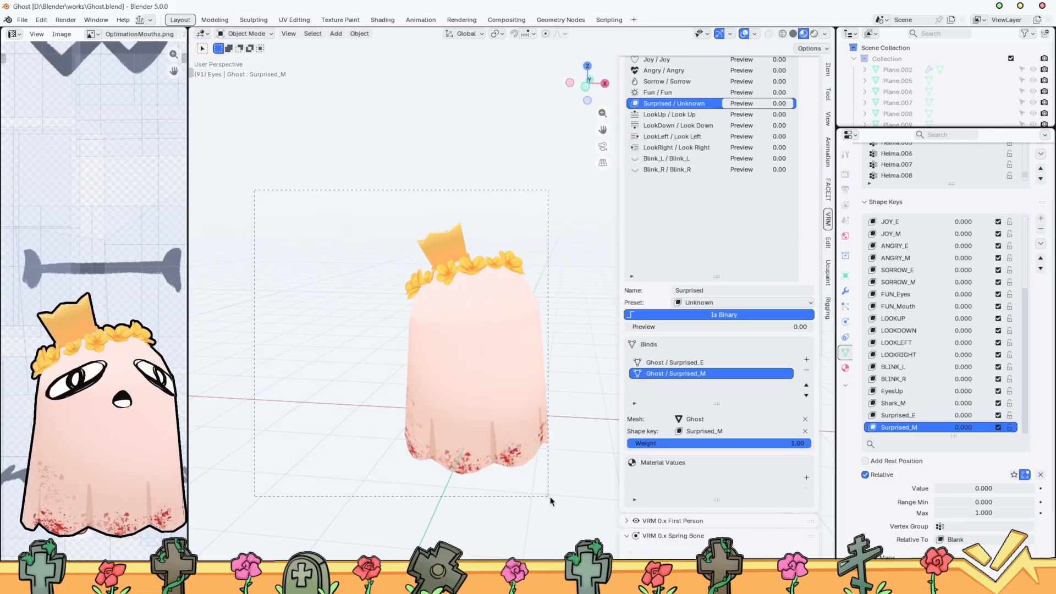
click(23, 19)
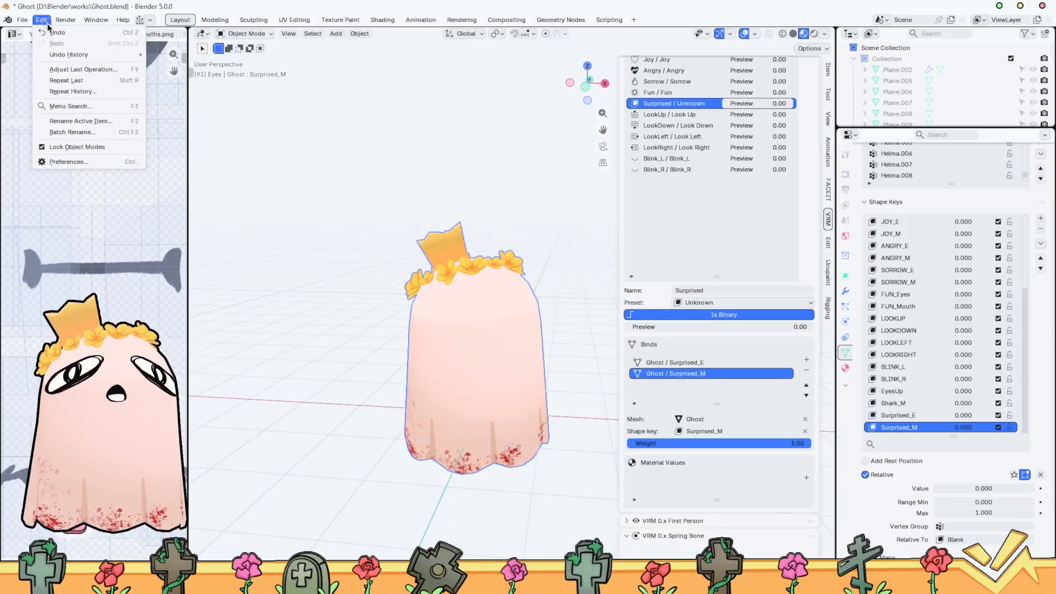
mouse_move(77, 187)
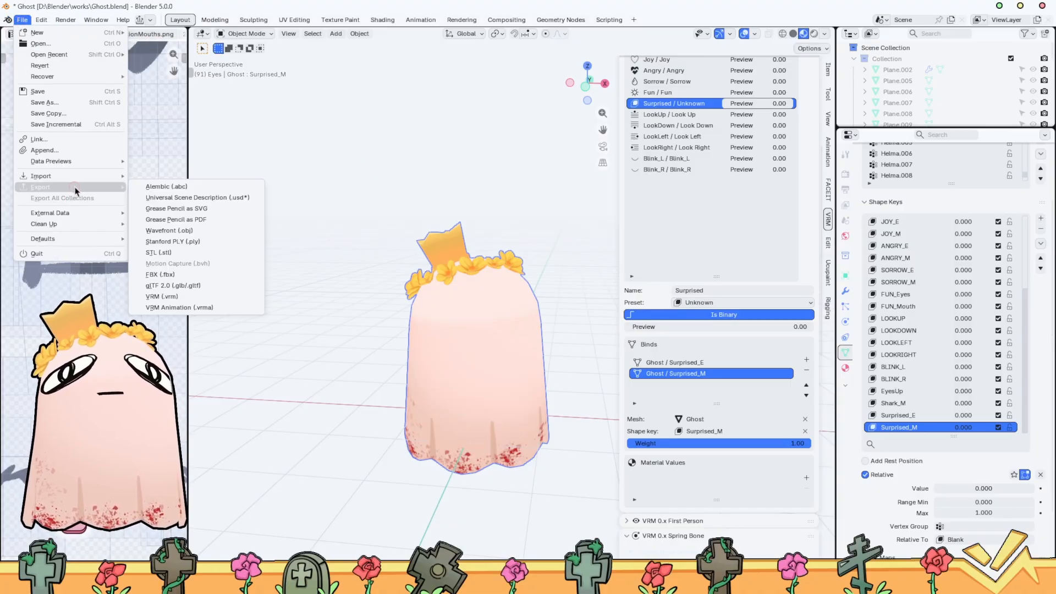
click(213, 298)
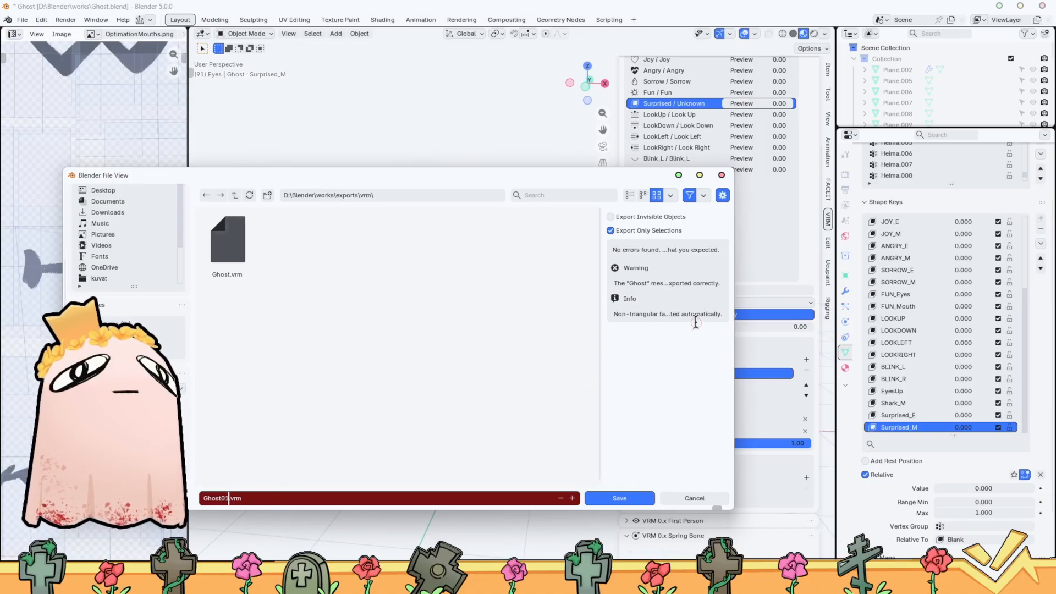
click(650, 400)
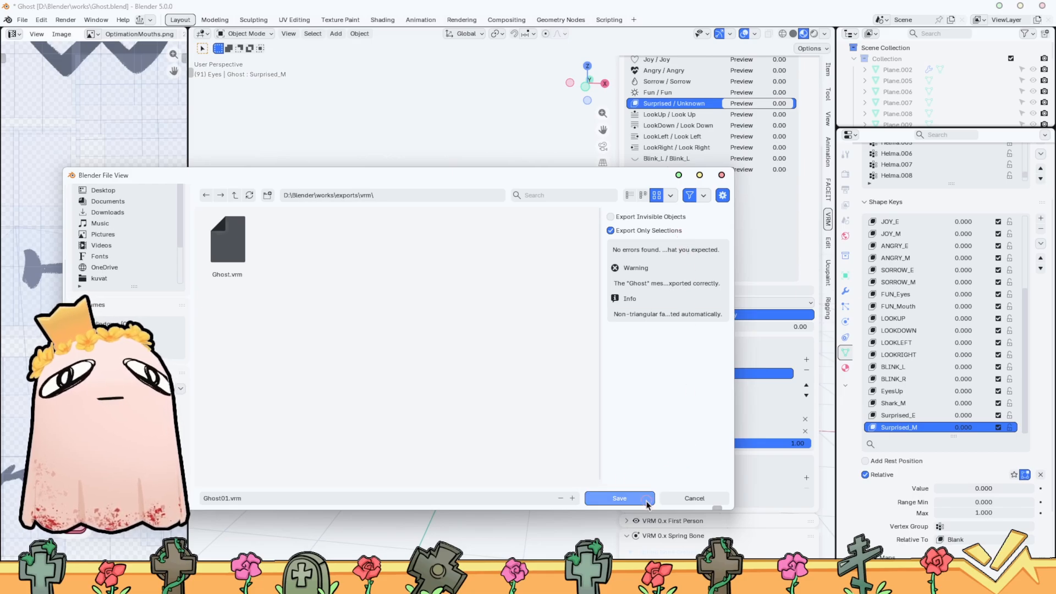
click(689, 502)
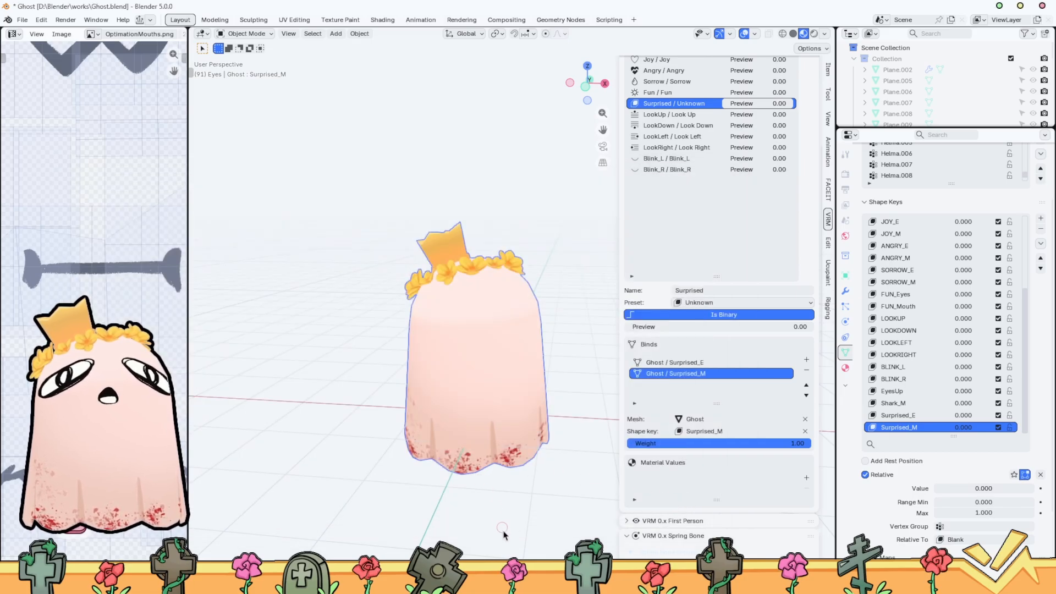
Unhide the armature, select it together with the ghost and its crown, and export the selection as Ghost02.vrm
key(alt+h)
click(511, 231)
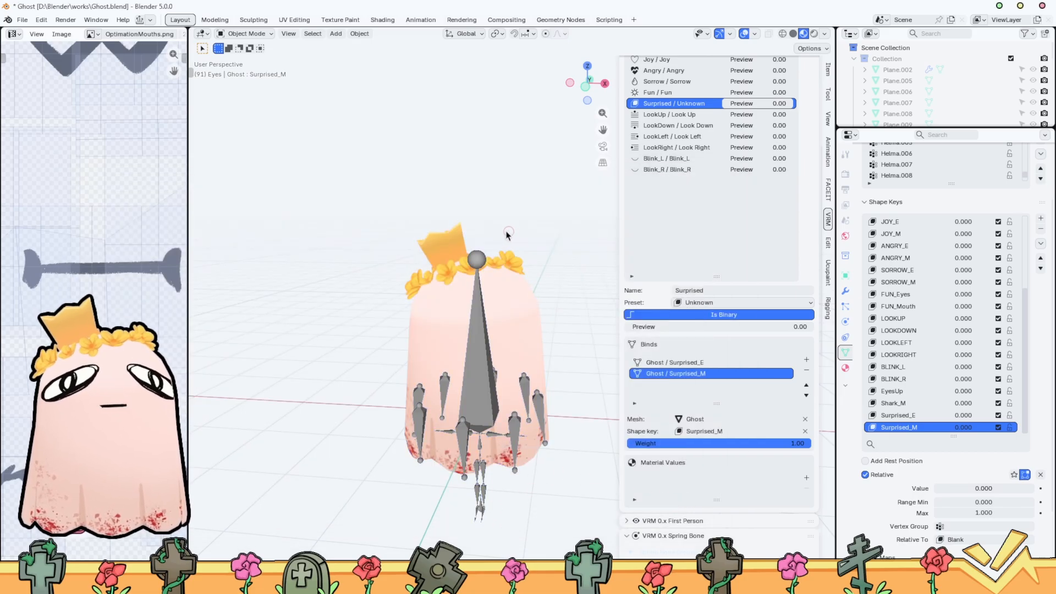
drag(411, 215, 550, 459)
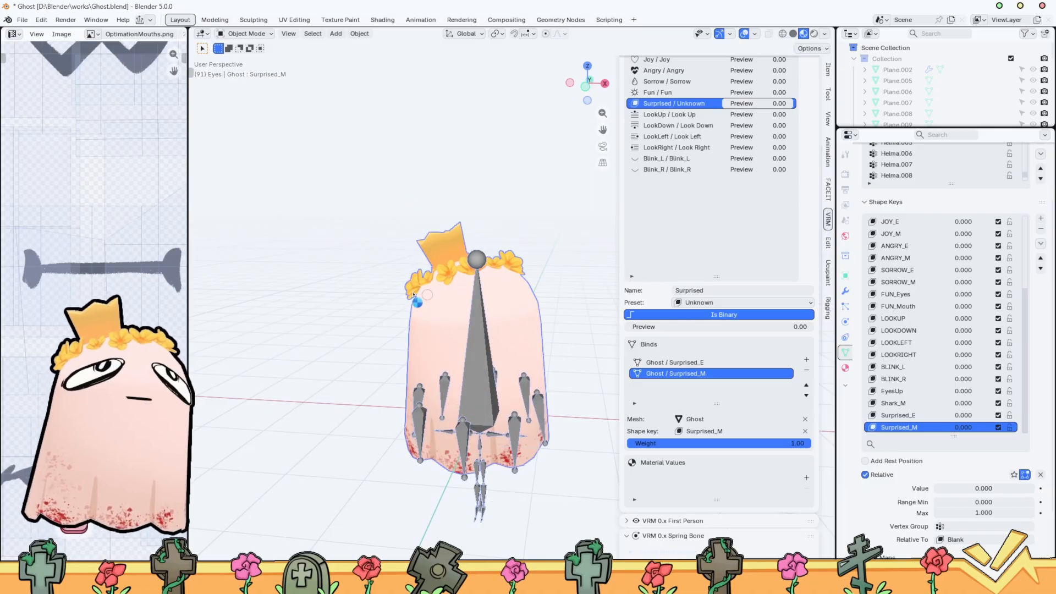
click(22, 21)
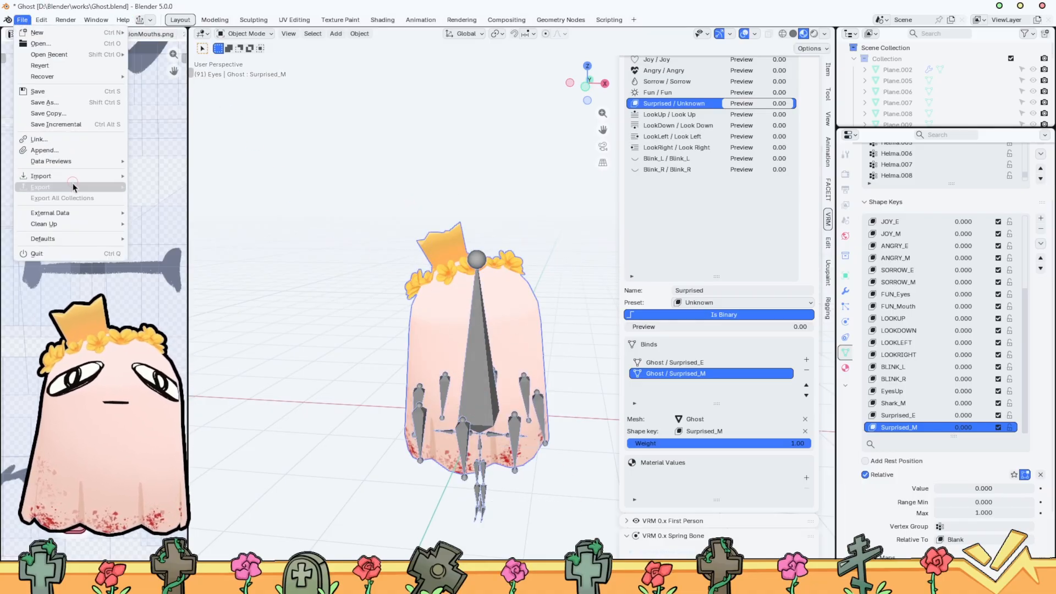
mouse_move(74, 187)
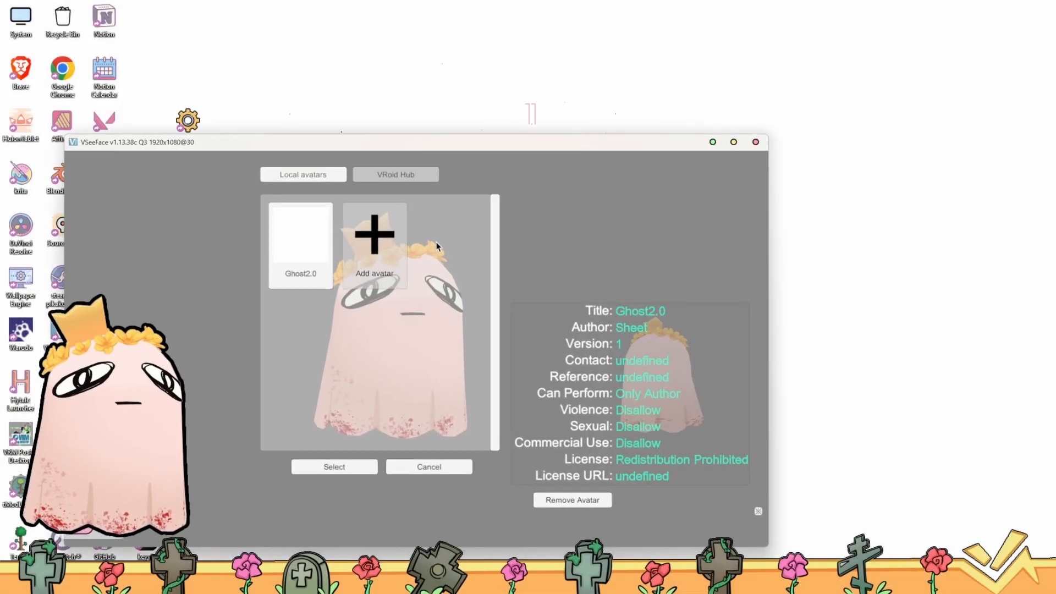
Switch to VSeeFace, load Ghost02.vrm as the avatar, and record the Surprised expression data, repeating the recording once
click(385, 242)
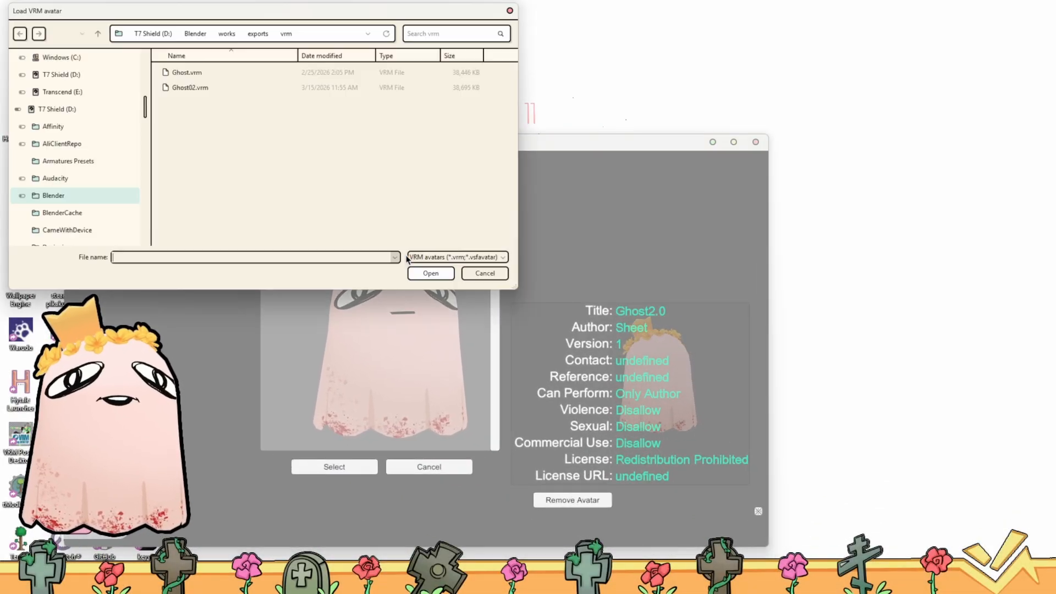
double_click(187, 87)
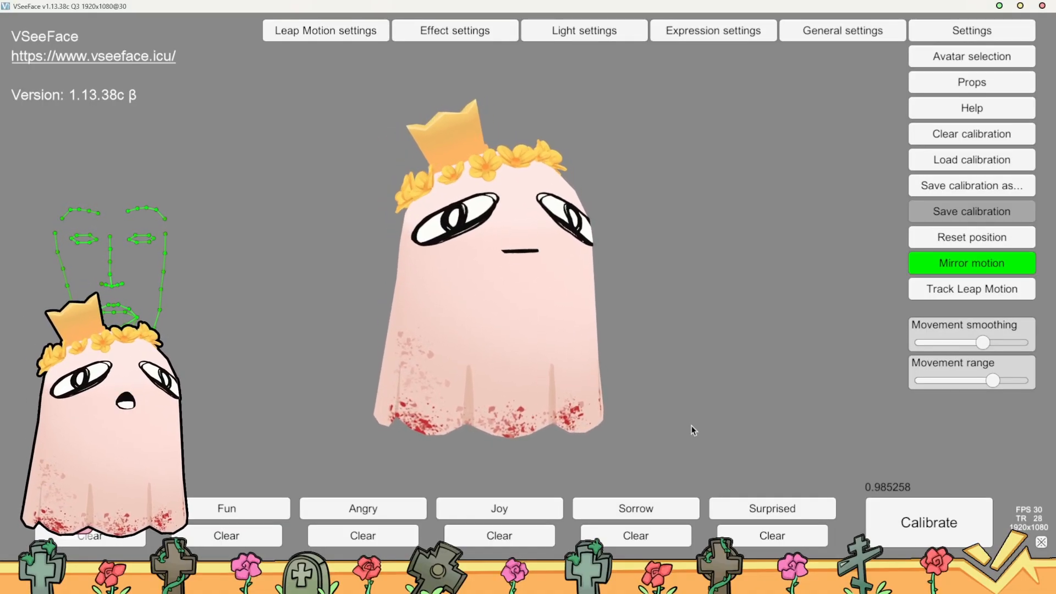
click(806, 510)
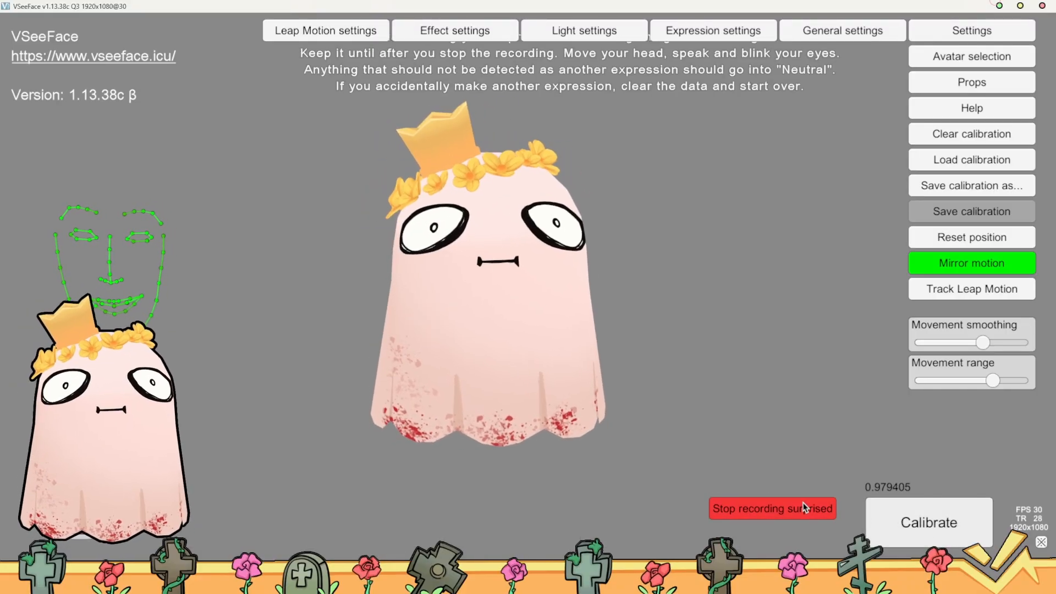
click(778, 510)
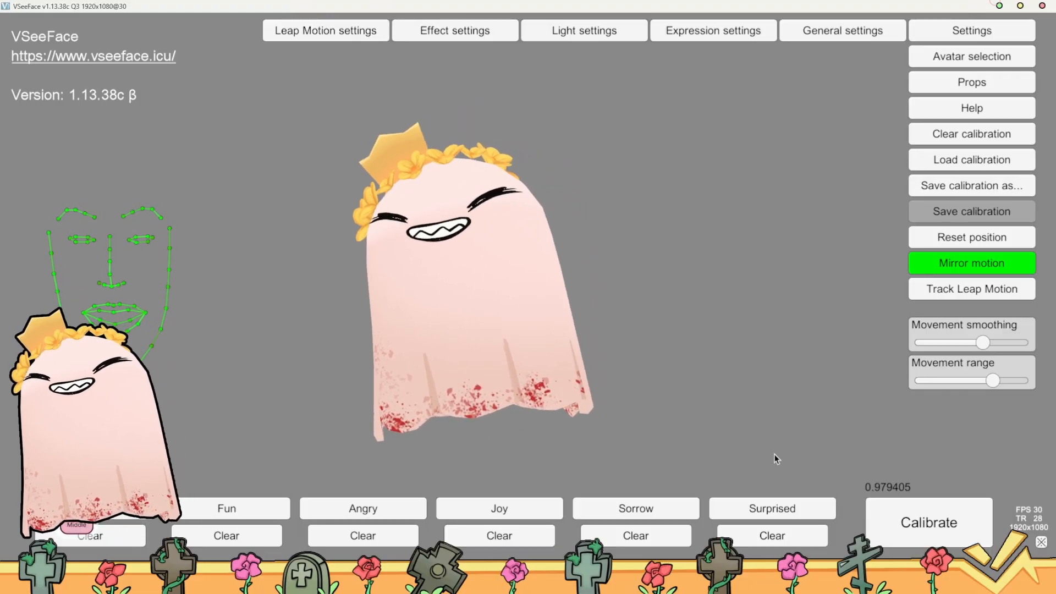
click(771, 509)
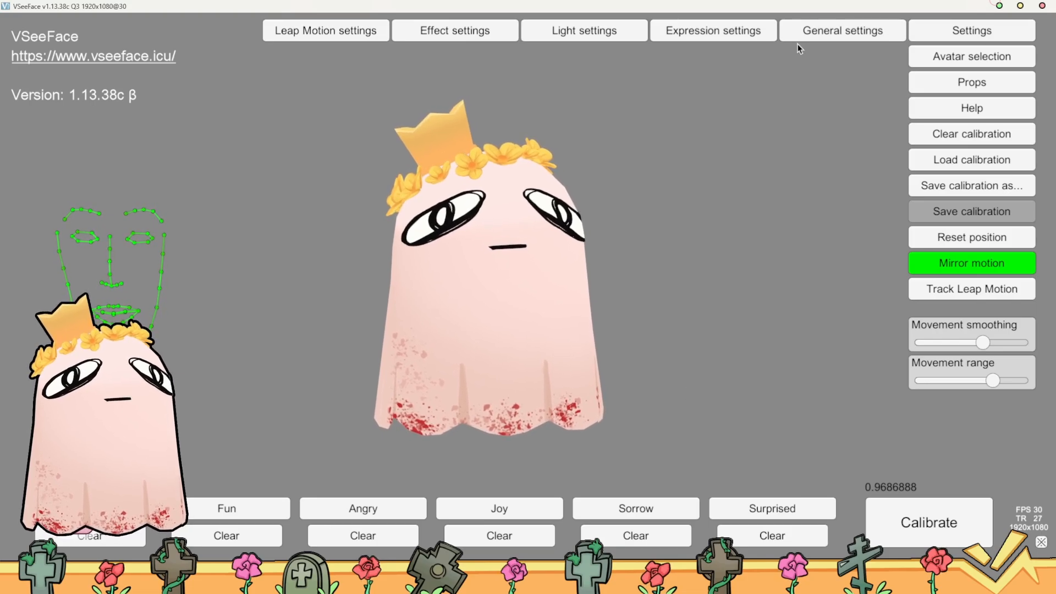
Check the expression detection options in the general settings and disable eye blinking, mouth tracking and eyebrow tracking for the Surprised expression
click(828, 38)
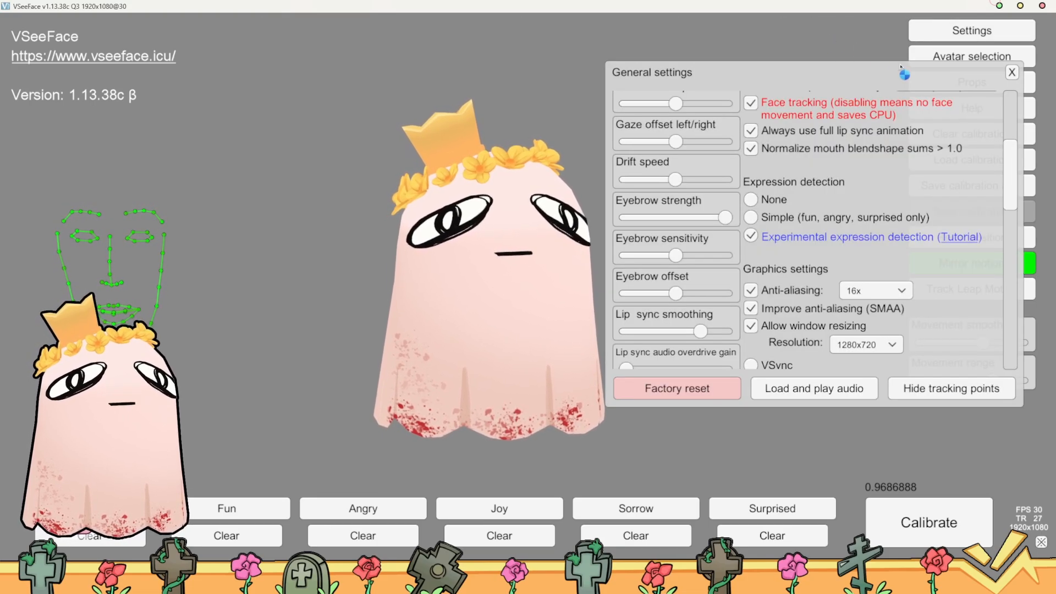
click(1014, 78)
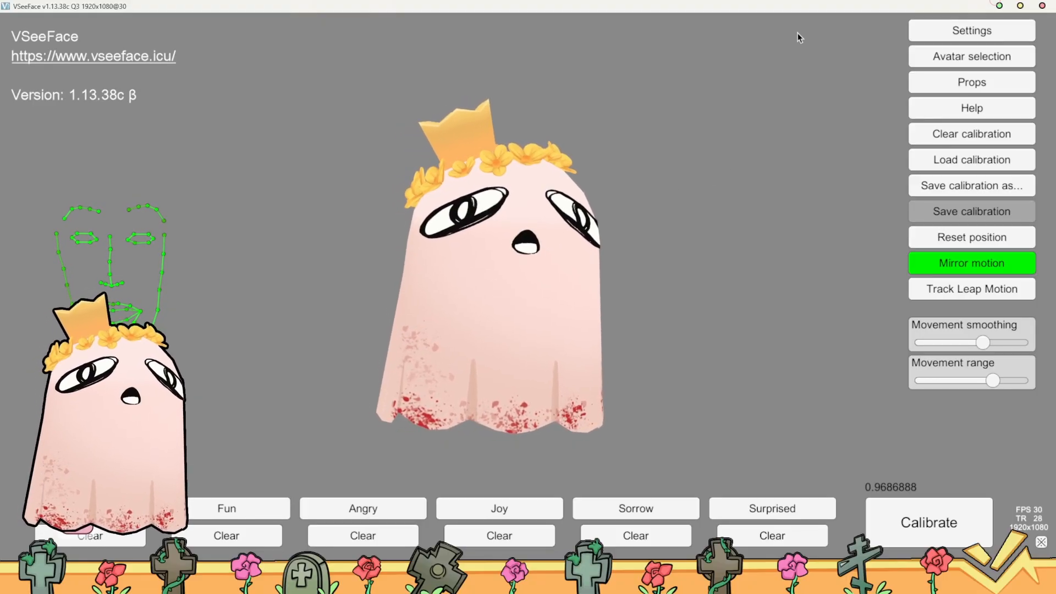
click(969, 31)
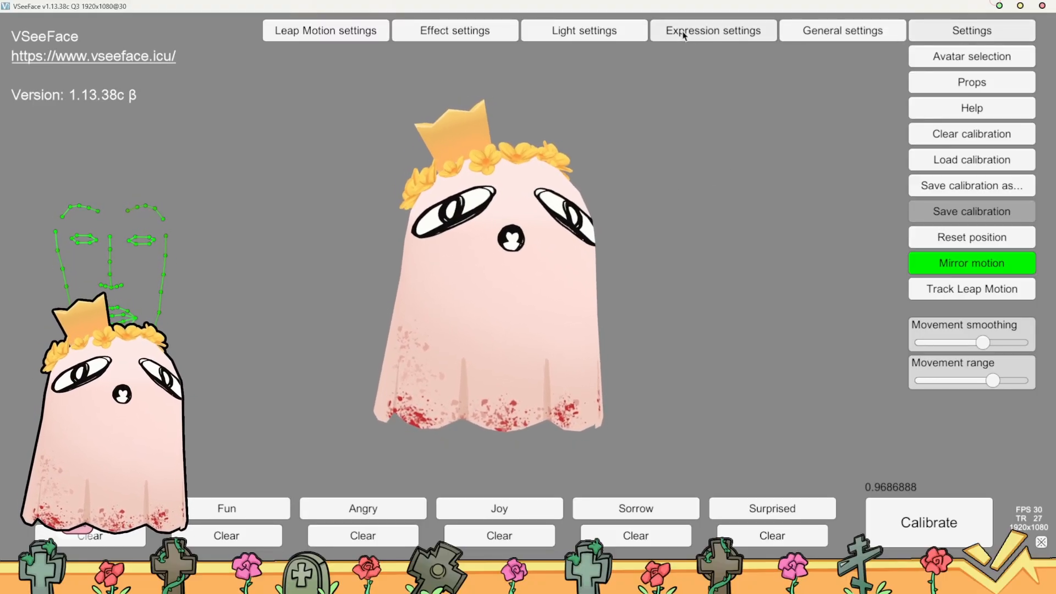
click(683, 33)
scroll(222, 308, down, 3)
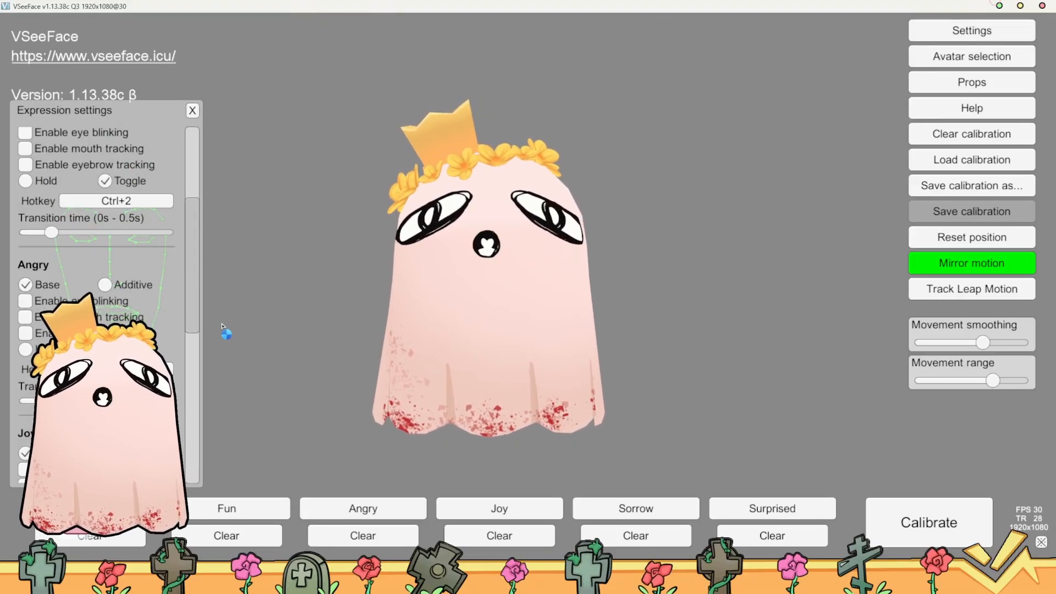
scroll(221, 396, down, 5)
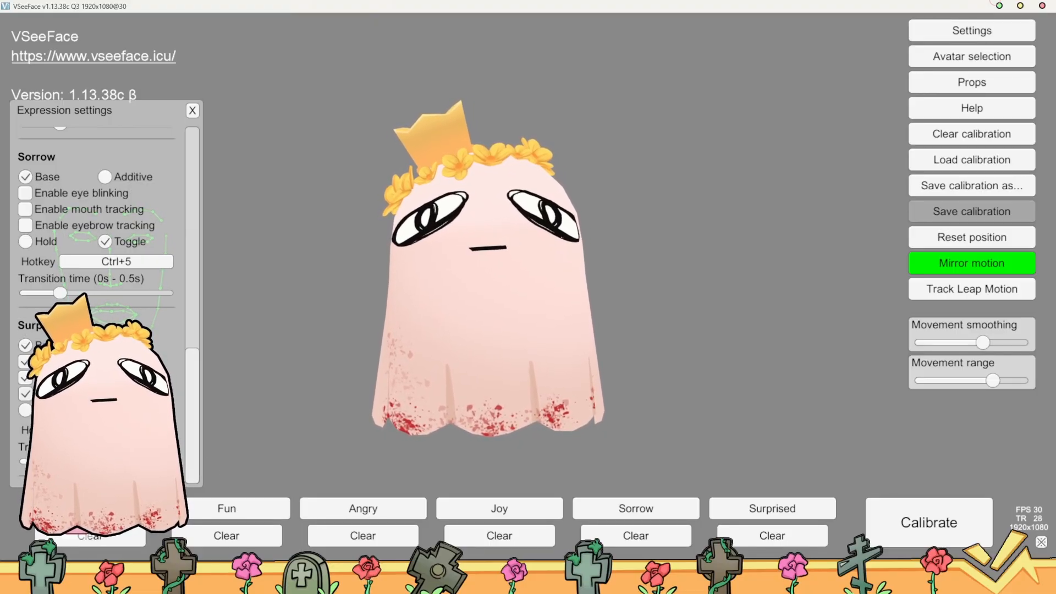
click(27, 395)
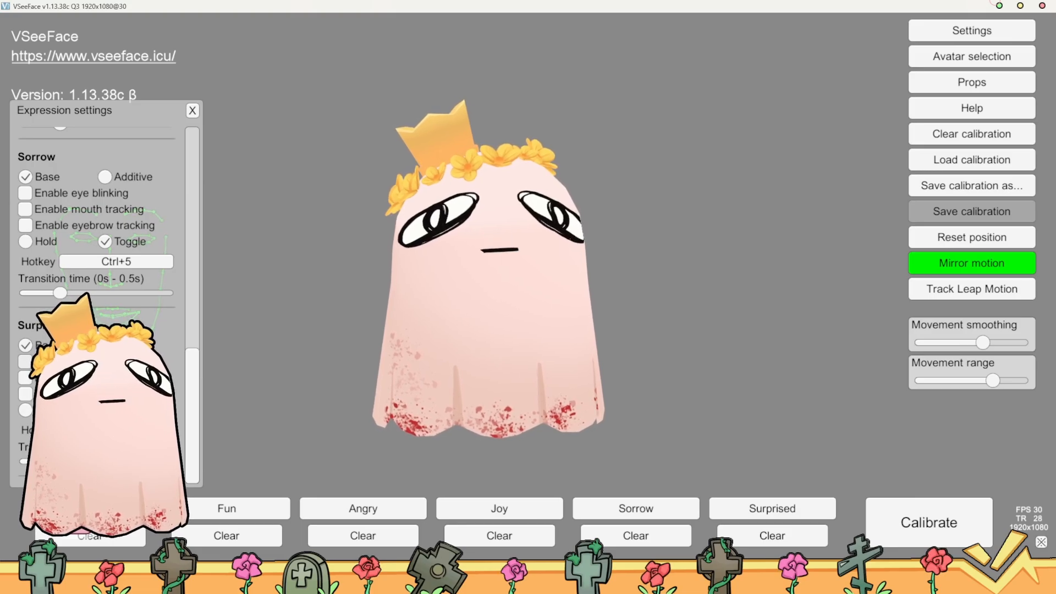
click(192, 111)
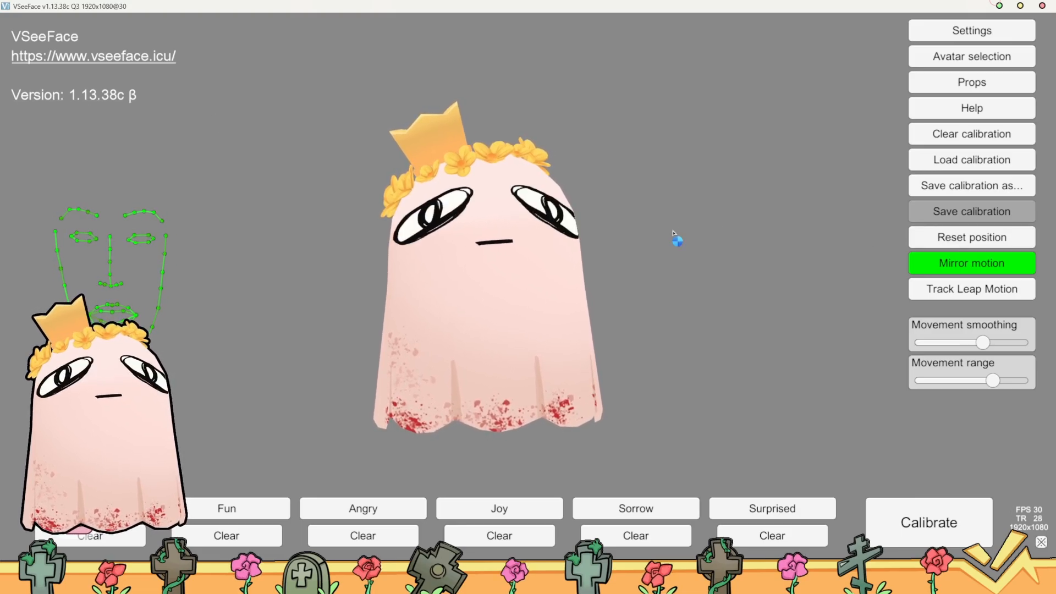
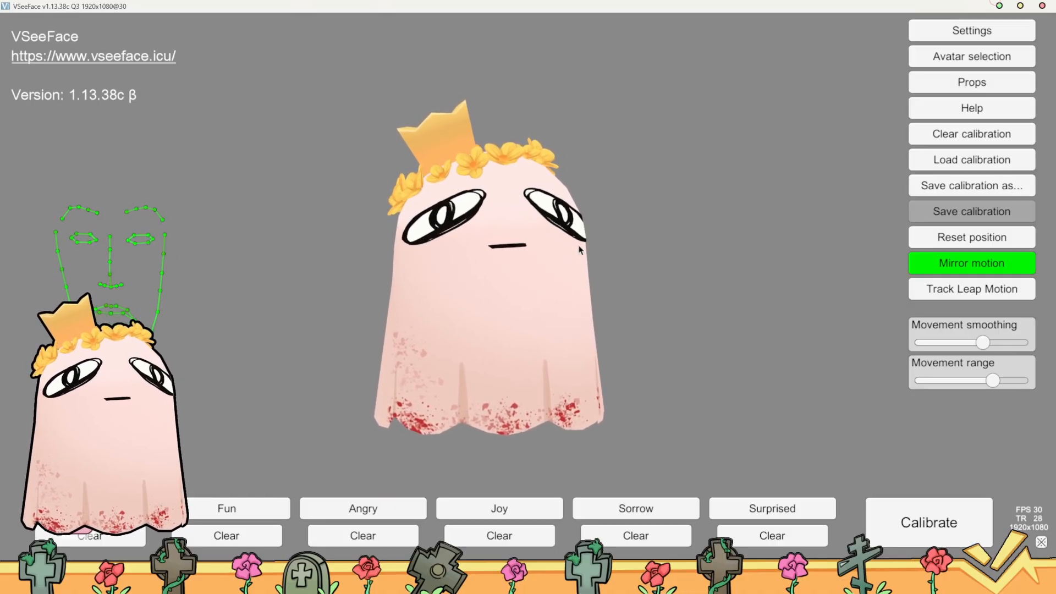
Close the general settings and reopen the settings to look through the expression settings
click(958, 29)
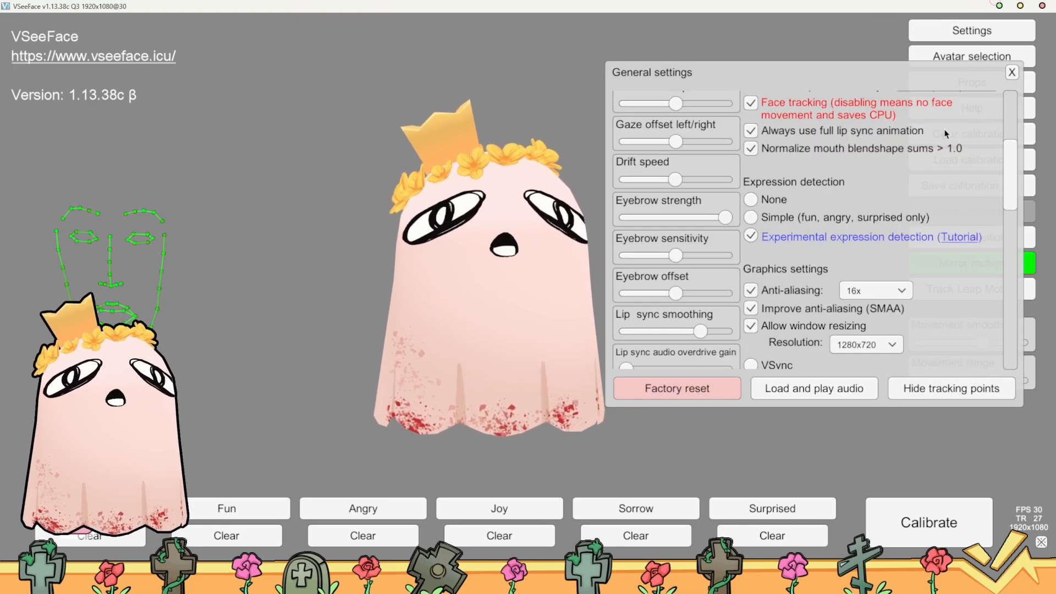
click(1011, 72)
click(957, 30)
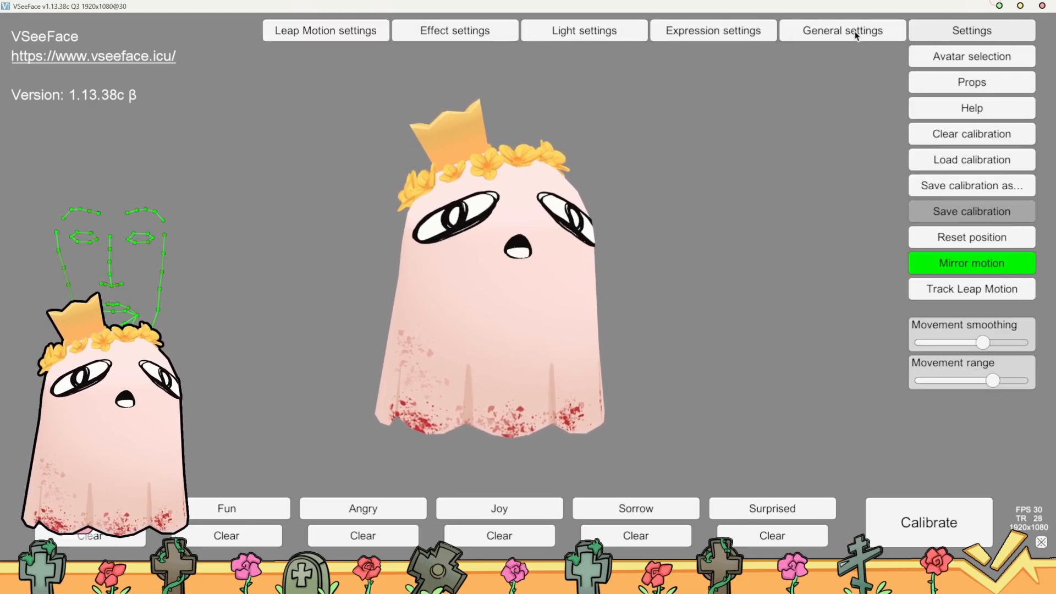
click(770, 31)
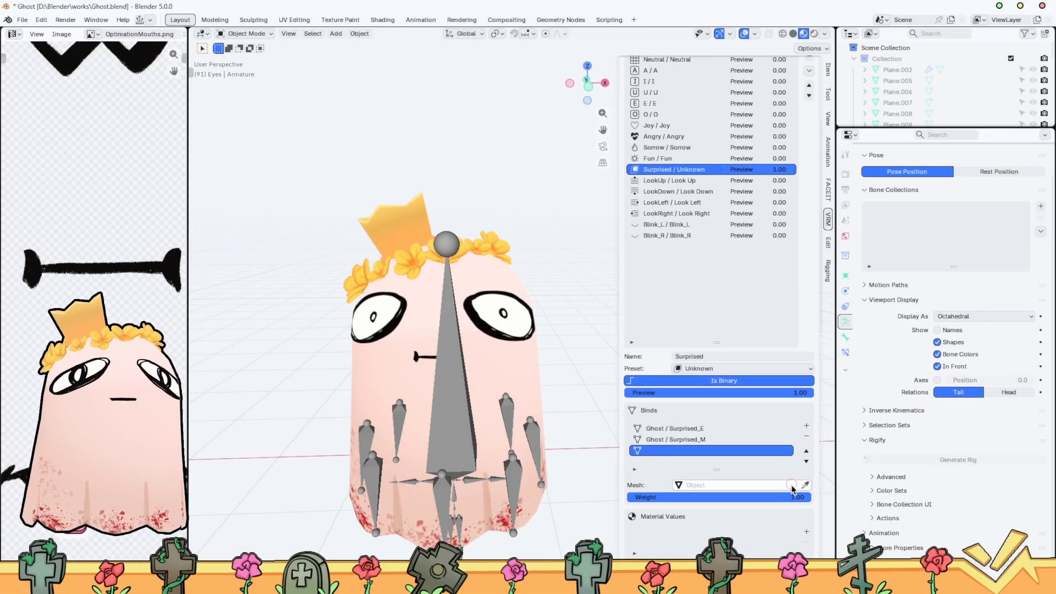
Switch to Blender and link the empty Surprised bind to the Ghost mesh's LOOKUP shape key with a weight of 0.00
click(807, 485)
click(504, 355)
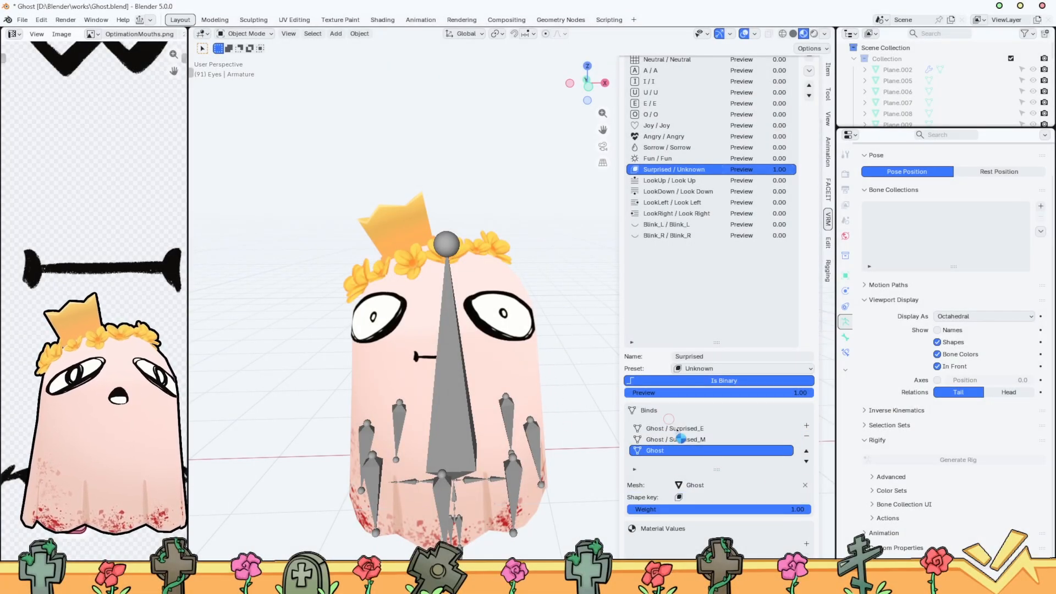
click(717, 497)
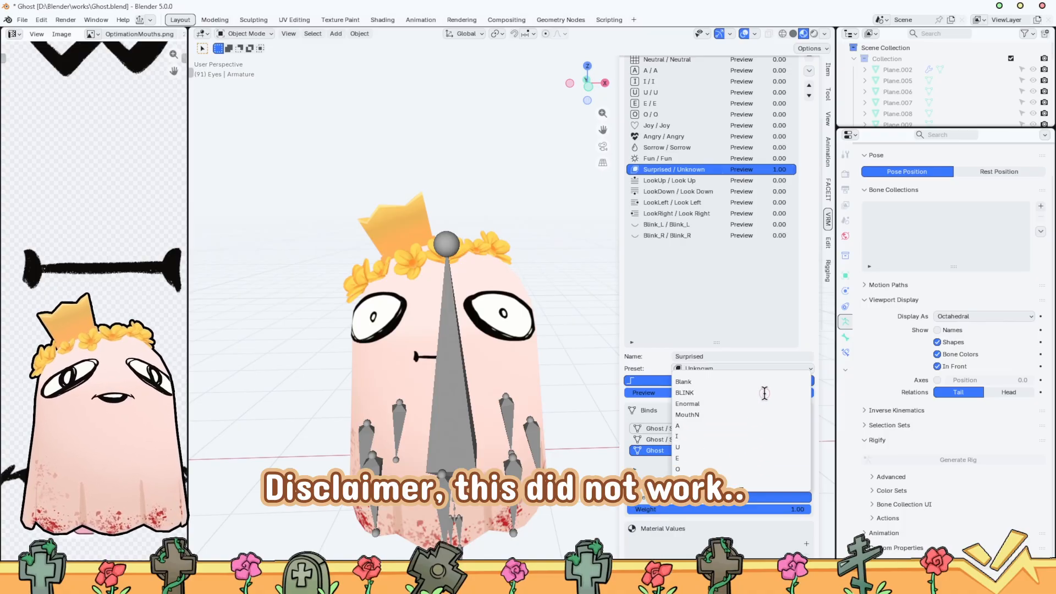
click(631, 483)
click(706, 496)
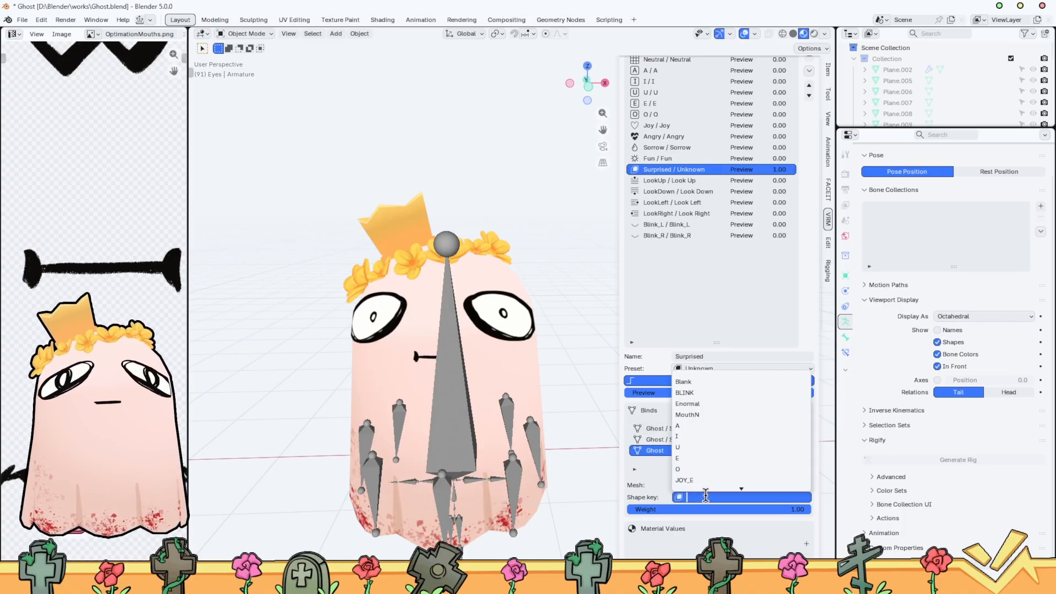
text(lo)
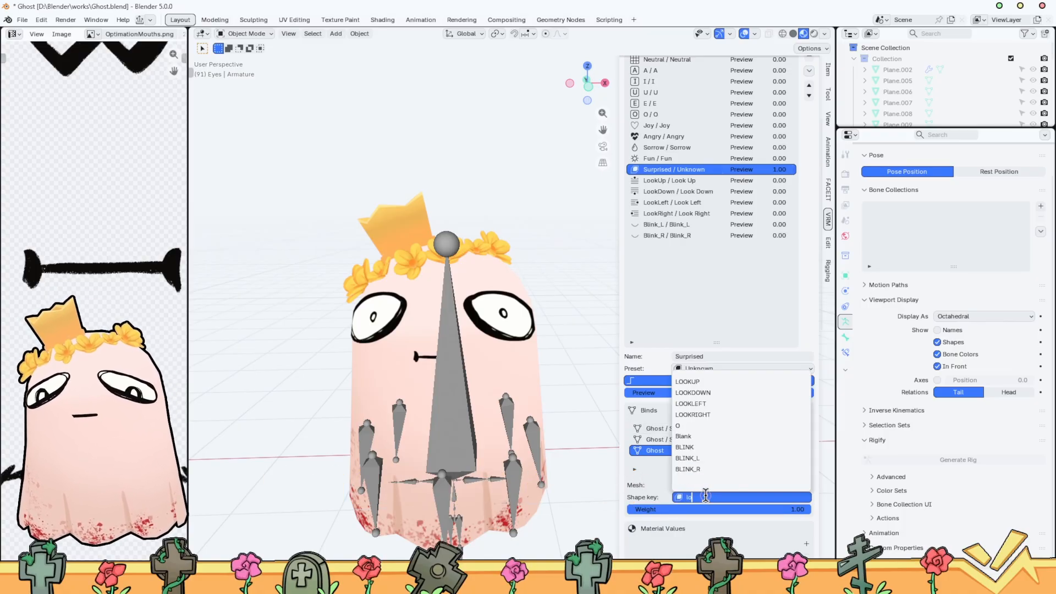
text(ok)
click(715, 382)
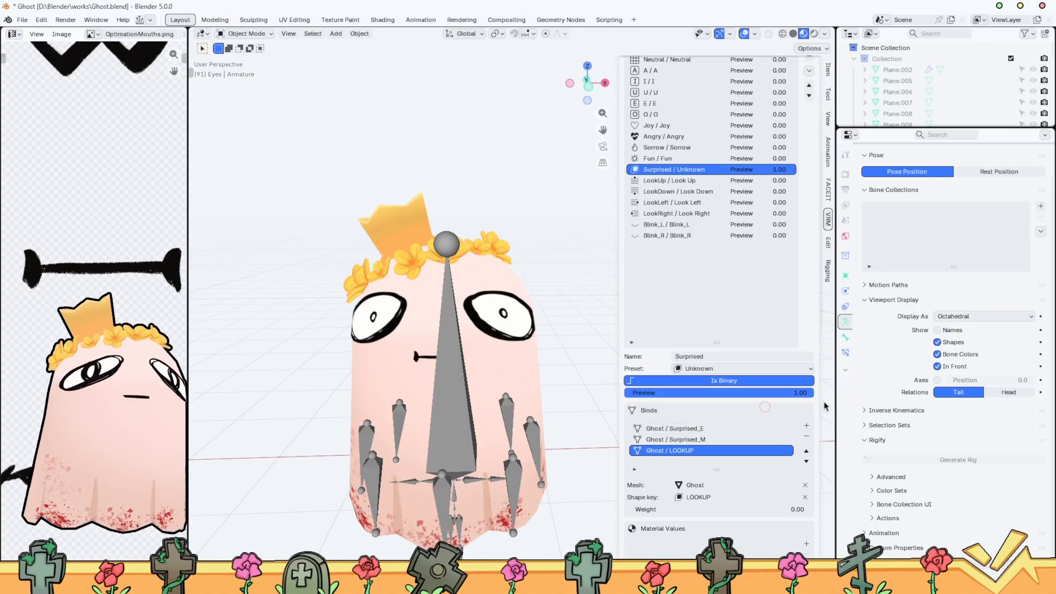
click(711, 452)
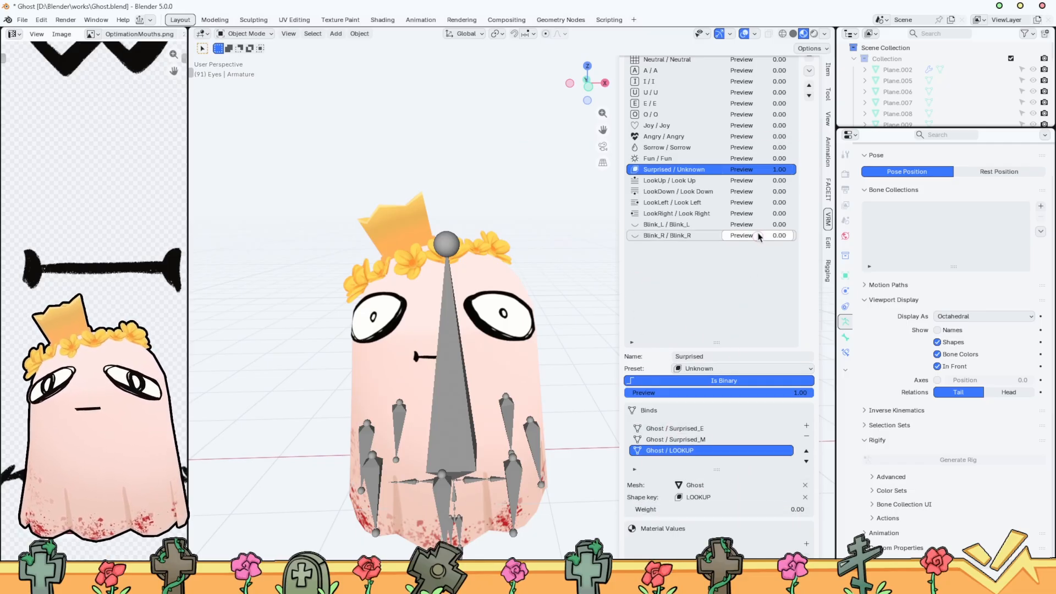
Add a Surprised bind for the Ghost mesh's LOOKDOWN shape key with weight 0.00, plus one more empty bind
click(807, 425)
click(804, 485)
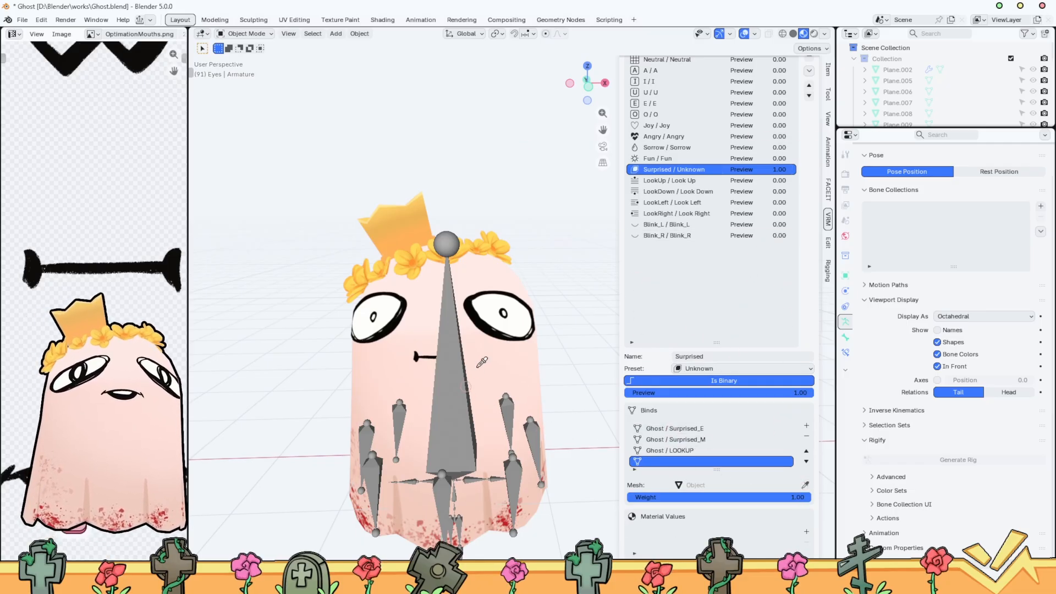
click(505, 347)
click(741, 497)
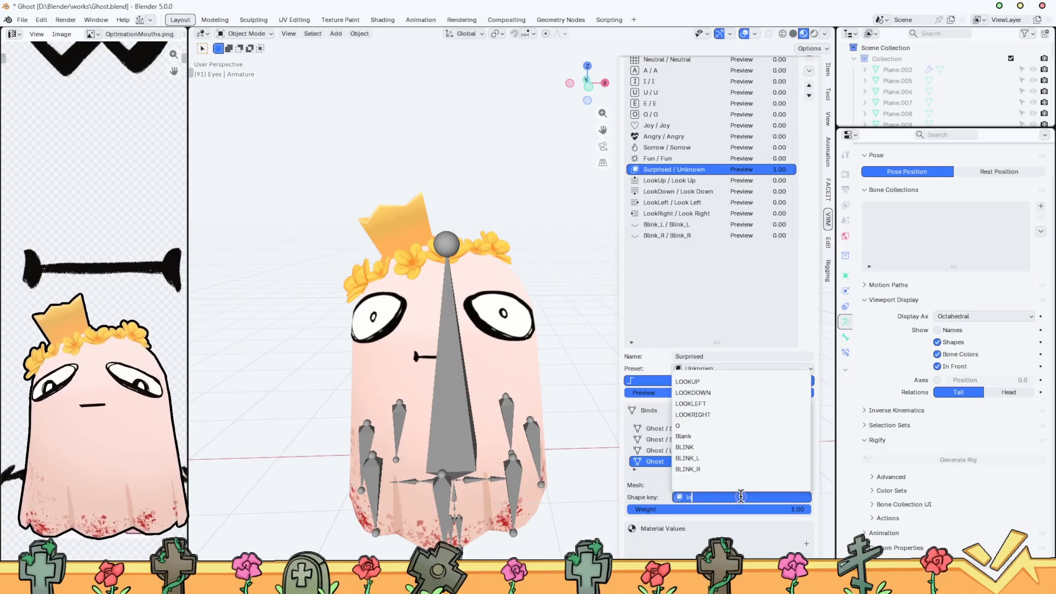
click(693, 392)
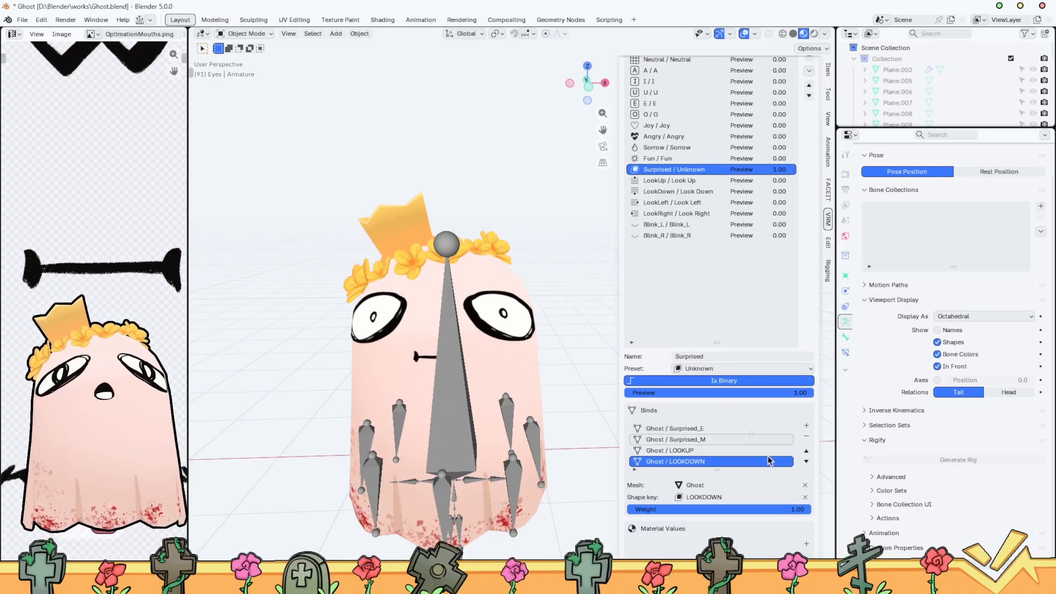
drag(758, 510, 716, 509)
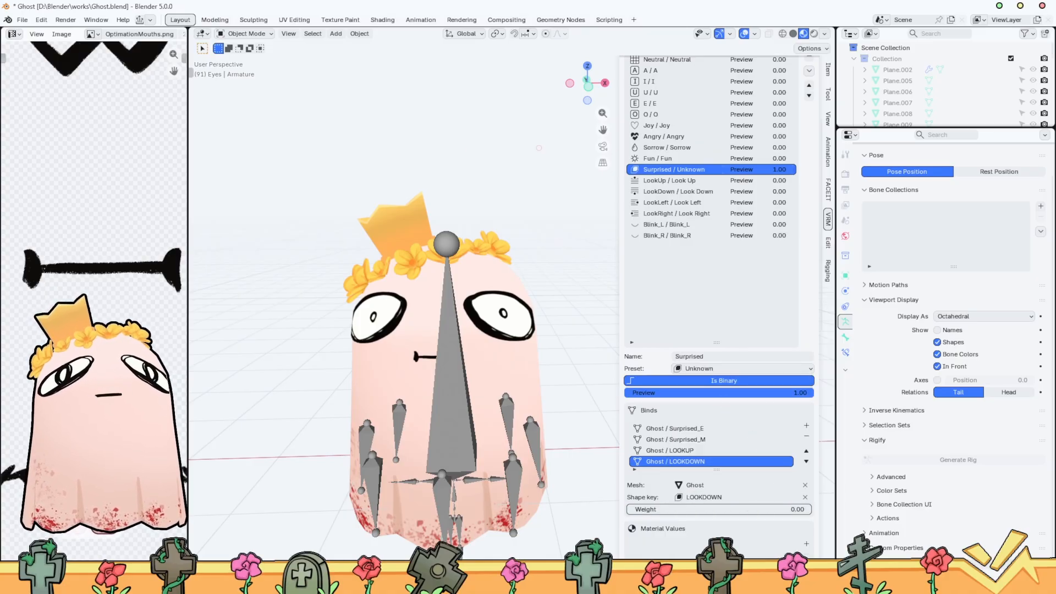
click(806, 425)
click(759, 495)
text(loo)
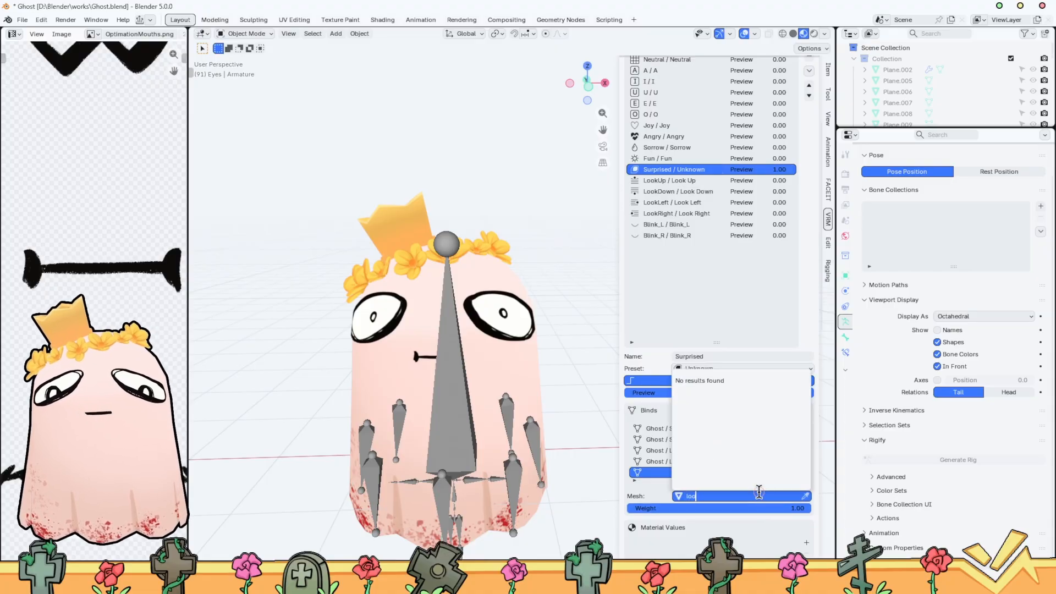
text(k)
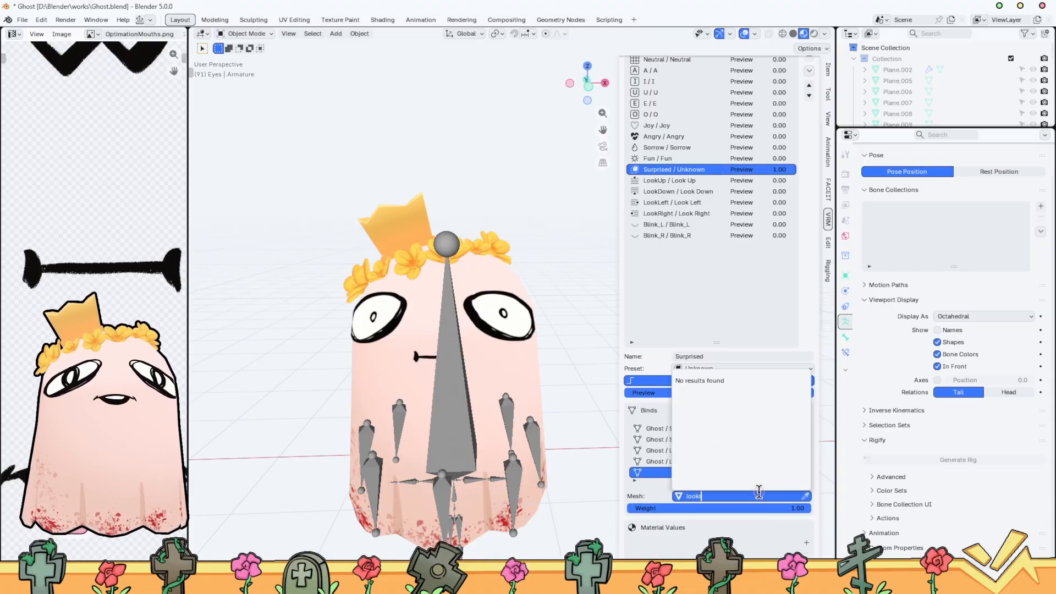
text(oo)
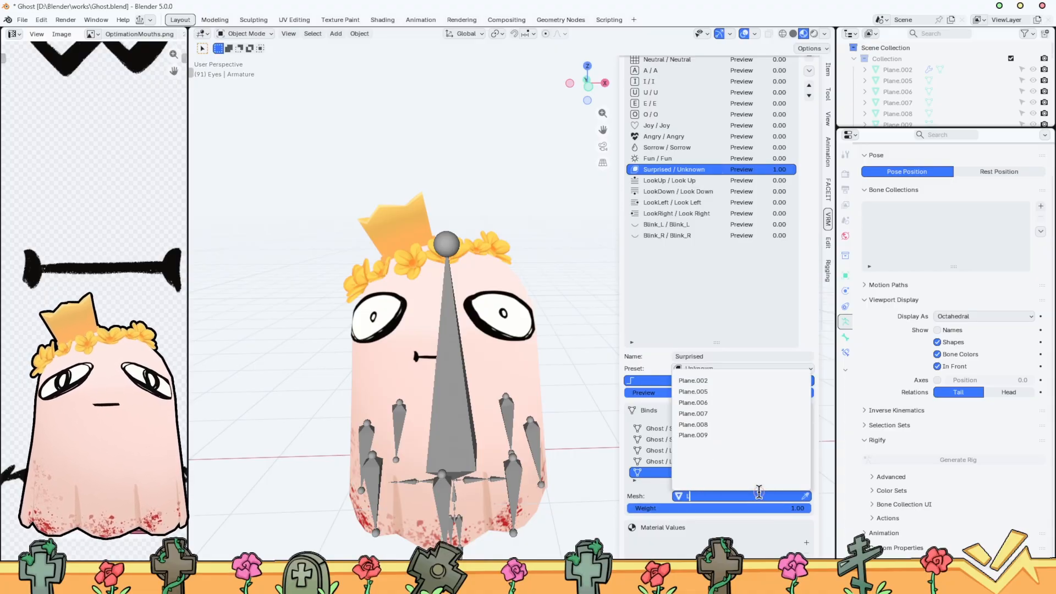
text(Righ)
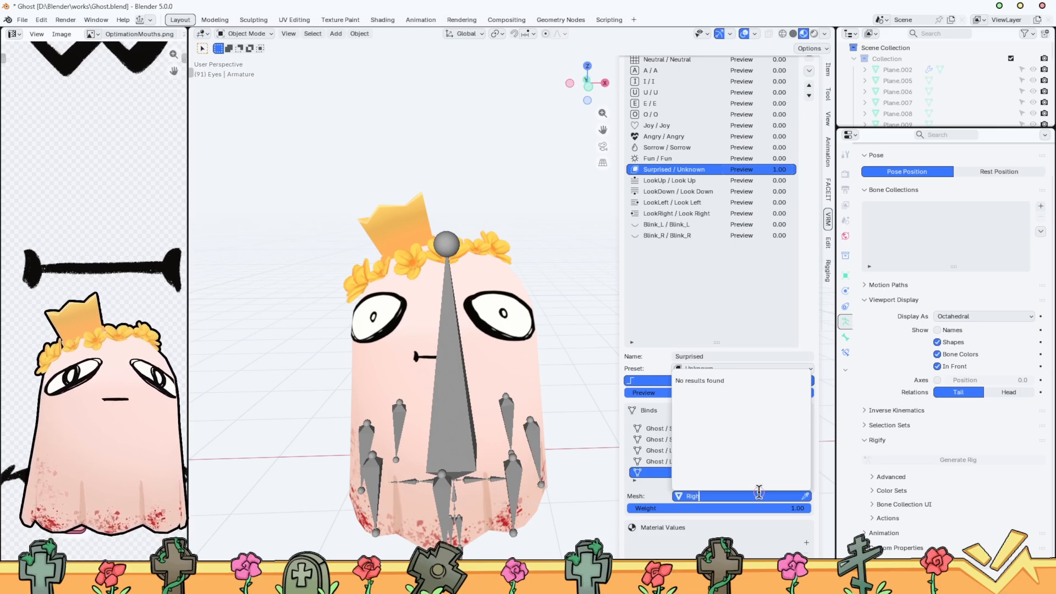
Link the empty Surprised bind to the Ghost mesh's LOOKRIGHT shape key and set its weight to 0.00
click(805, 496)
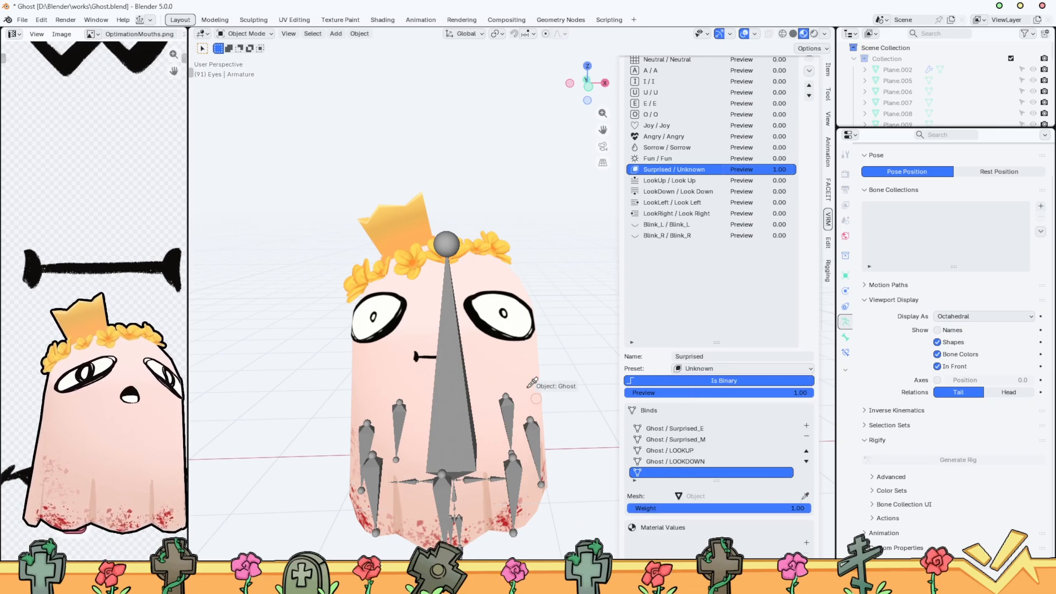
click(529, 385)
click(718, 507)
text(Look)
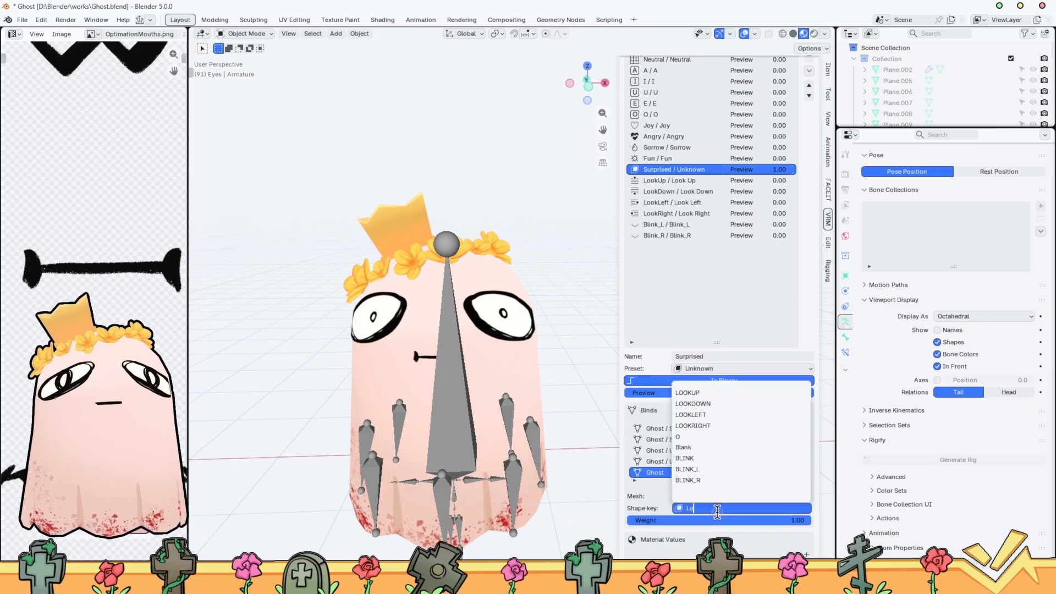
click(694, 426)
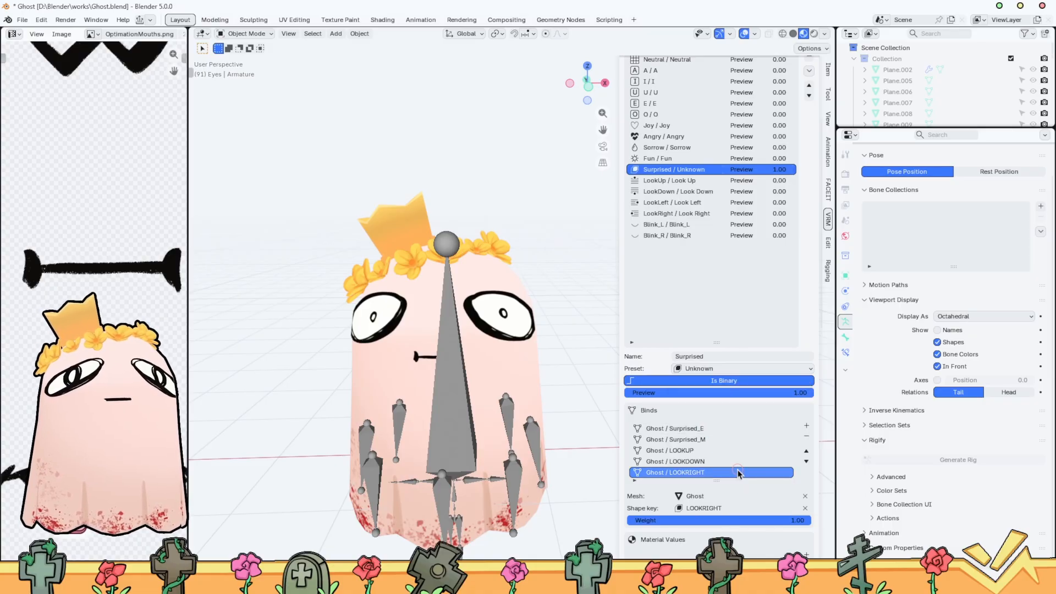
drag(727, 520, 541, 520)
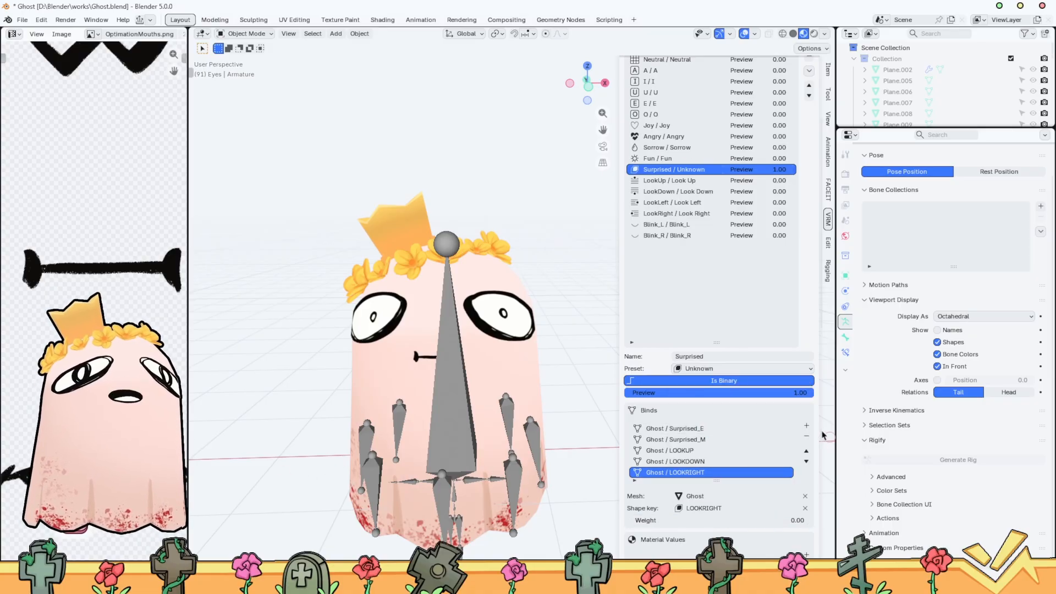
Add a Surprised bind for the Ghost mesh's LOOKLEFT shape key with weight 0.00 and save the Blender file
click(807, 426)
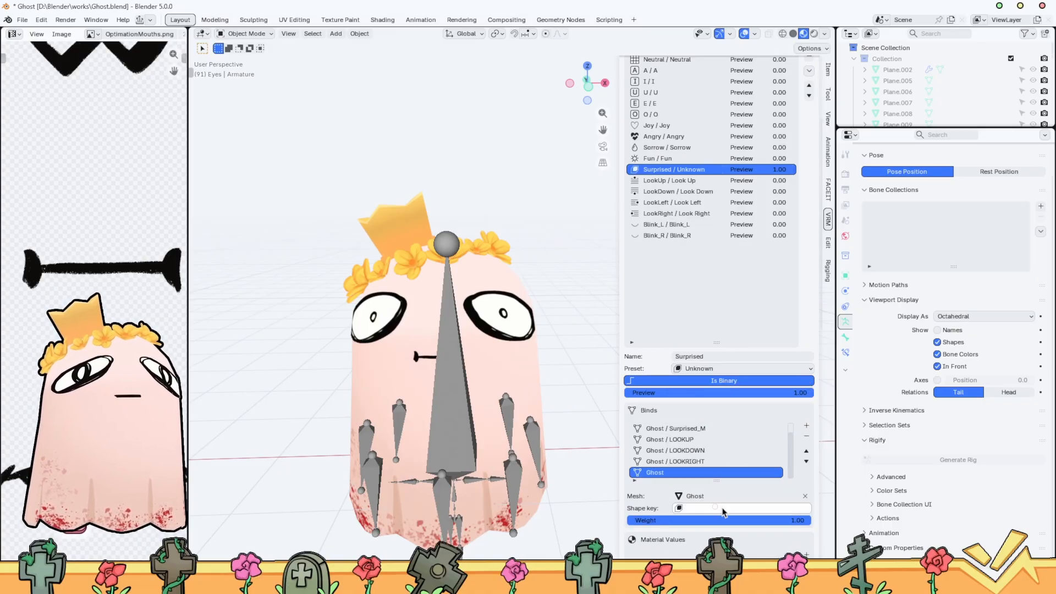
click(723, 509)
text(l)
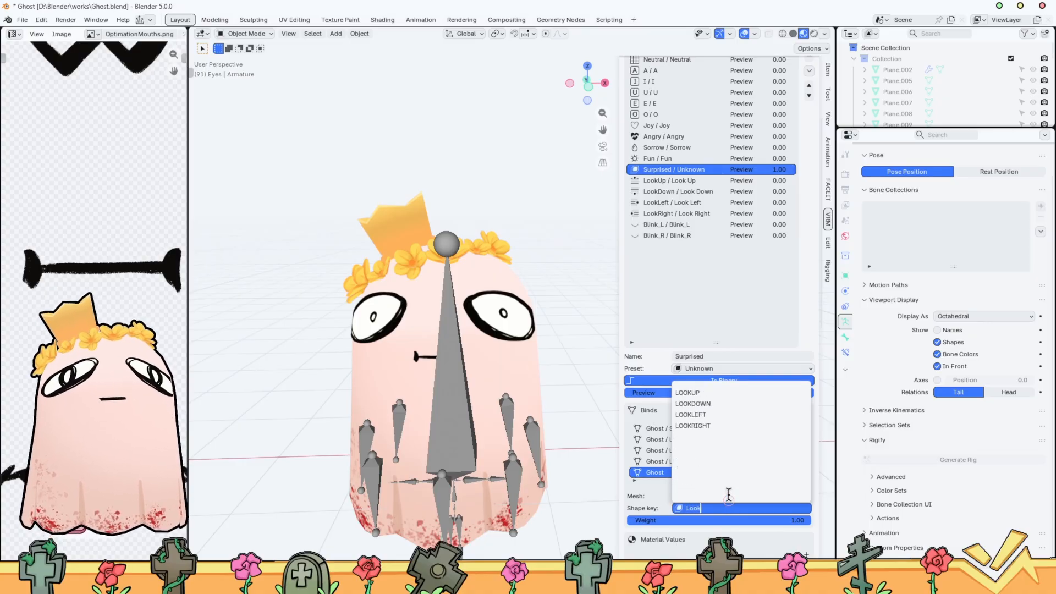
text(ook)
click(715, 414)
drag(797, 520, 628, 520)
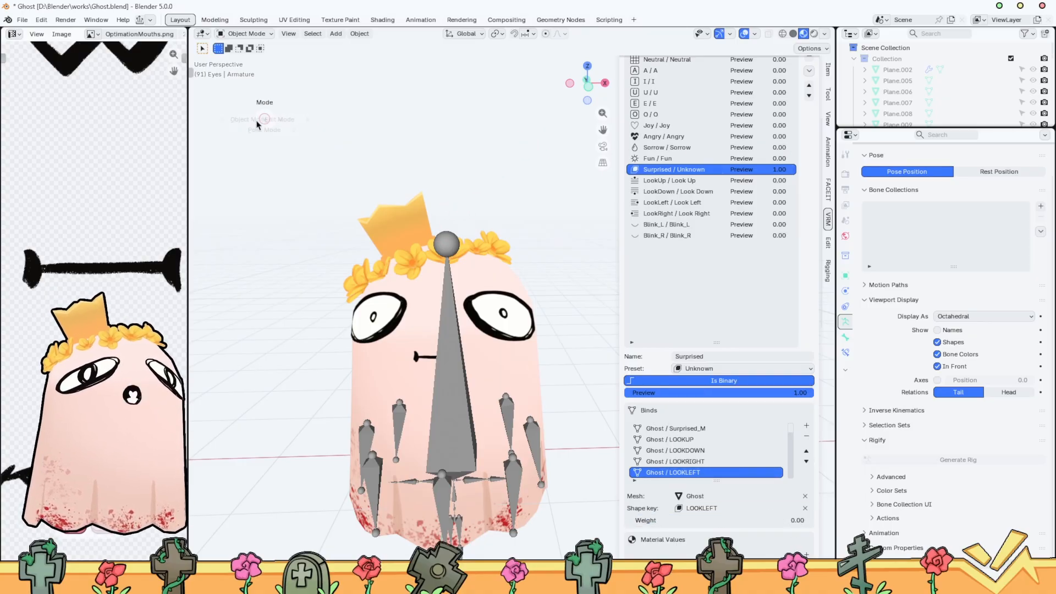
scroll(507, 218, down, 2)
key(ctrl+s)
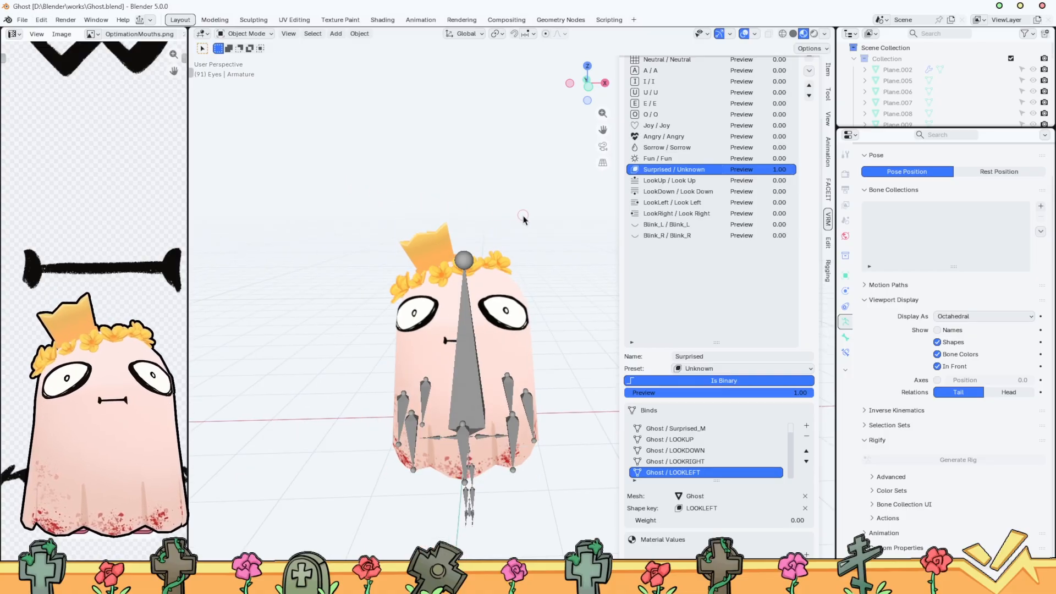
Export the selected ghost and armature as VRM with selections only, overwriting Ghost02.vrm
scroll(524, 220, up, 1)
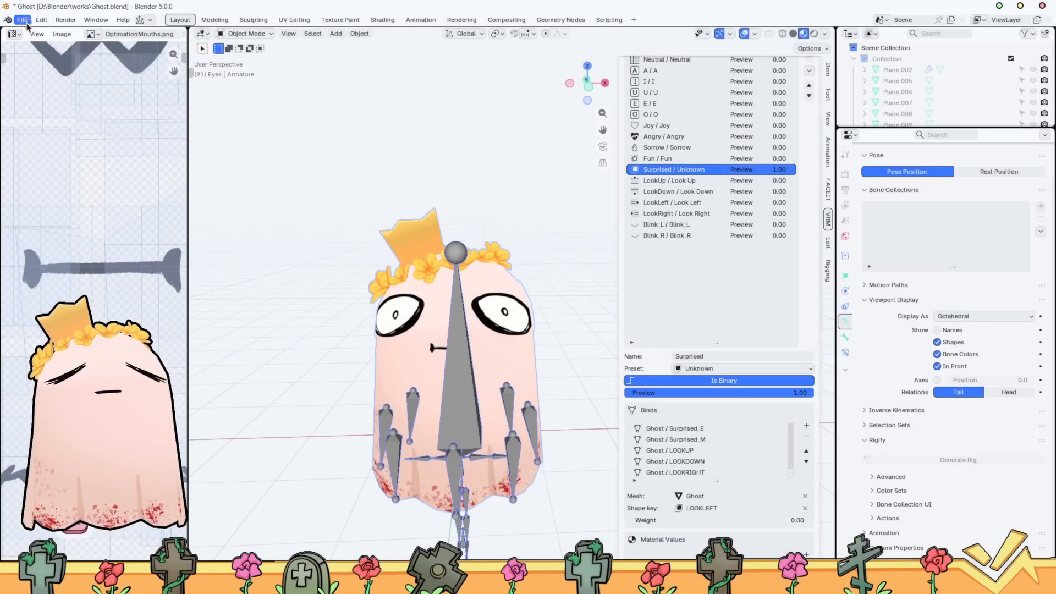
click(22, 20)
mouse_move(44, 187)
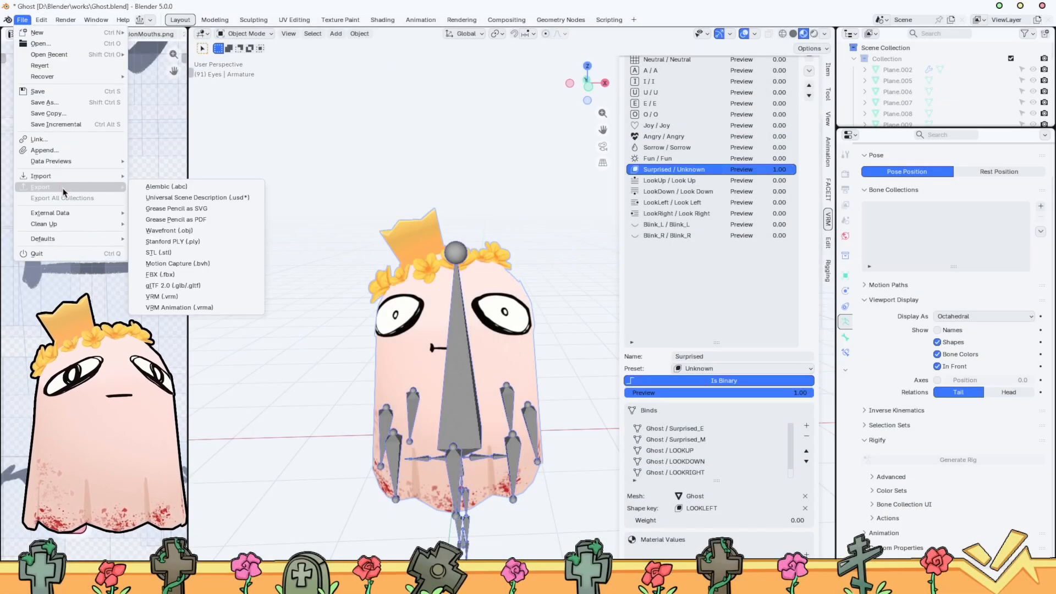
click(209, 300)
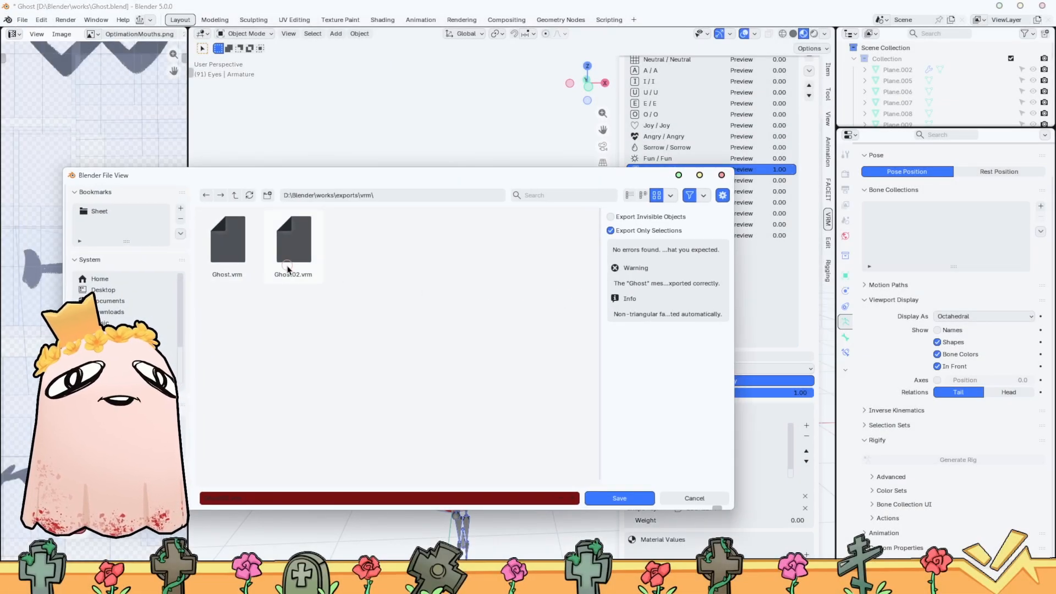
click(287, 268)
click(647, 499)
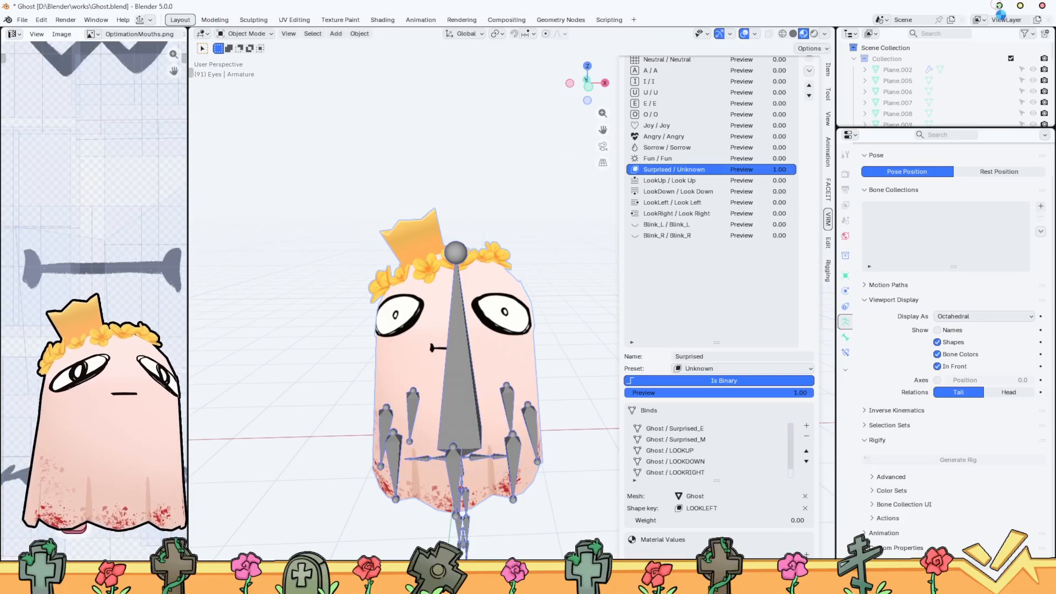
Switch to VSeeFace, remove the existing second Ghost2.0 avatar, and add the re-exported Ghost02.vrm in its place
click(999, 7)
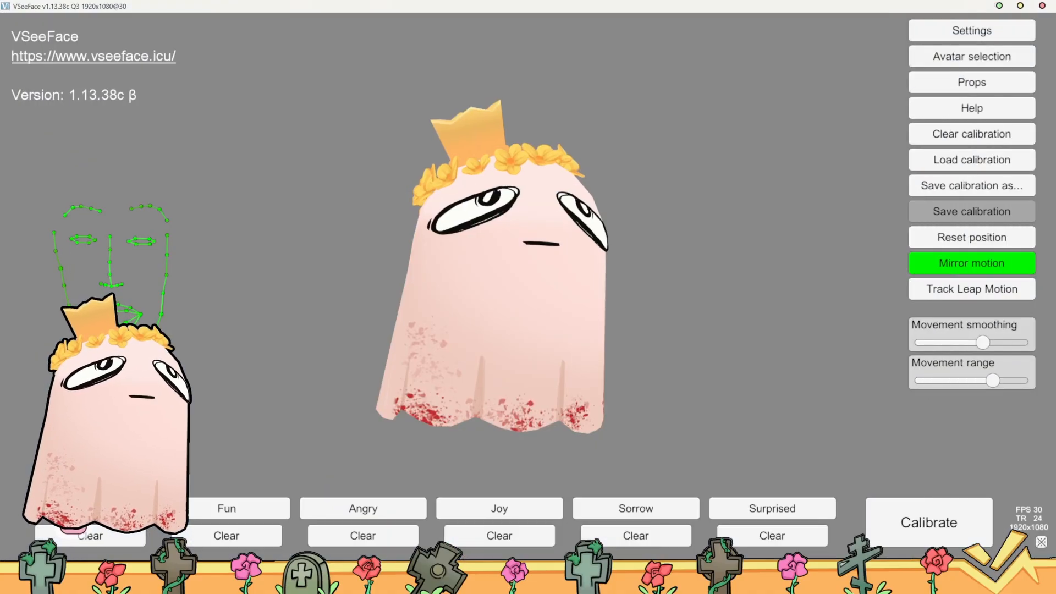
click(961, 32)
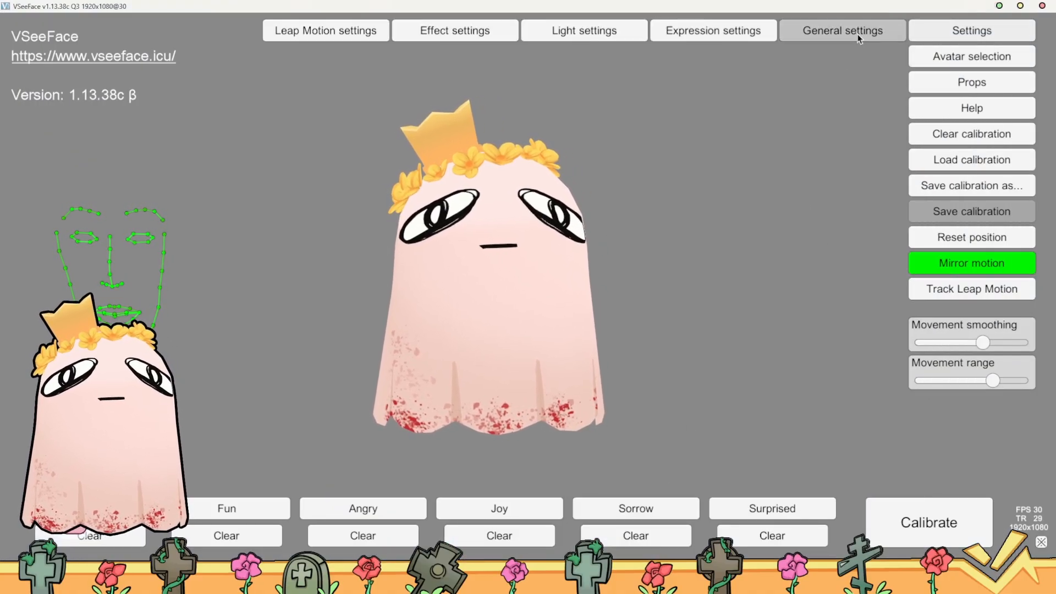
click(968, 56)
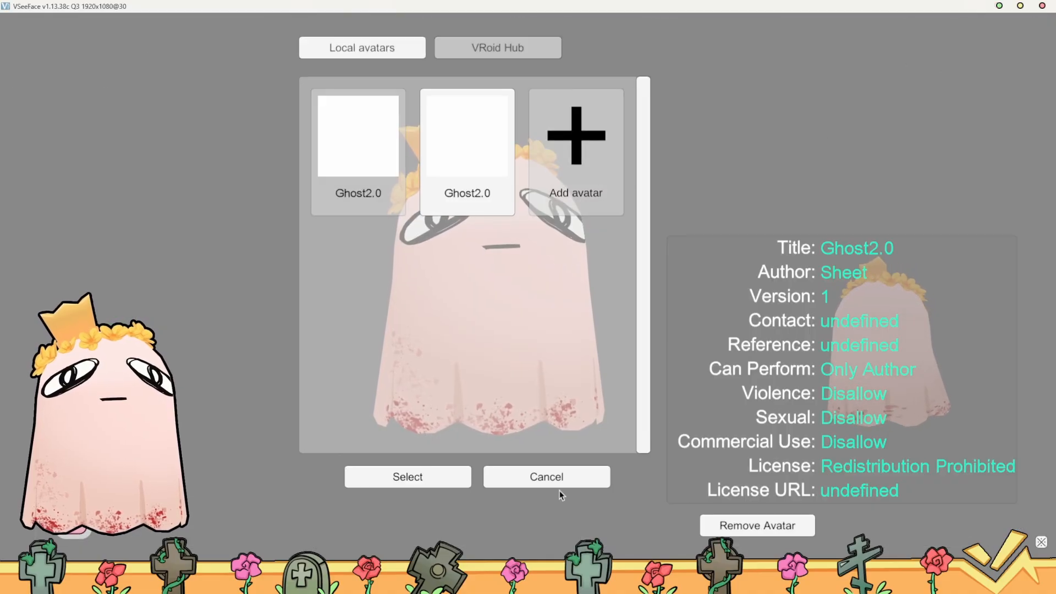
click(806, 527)
click(434, 201)
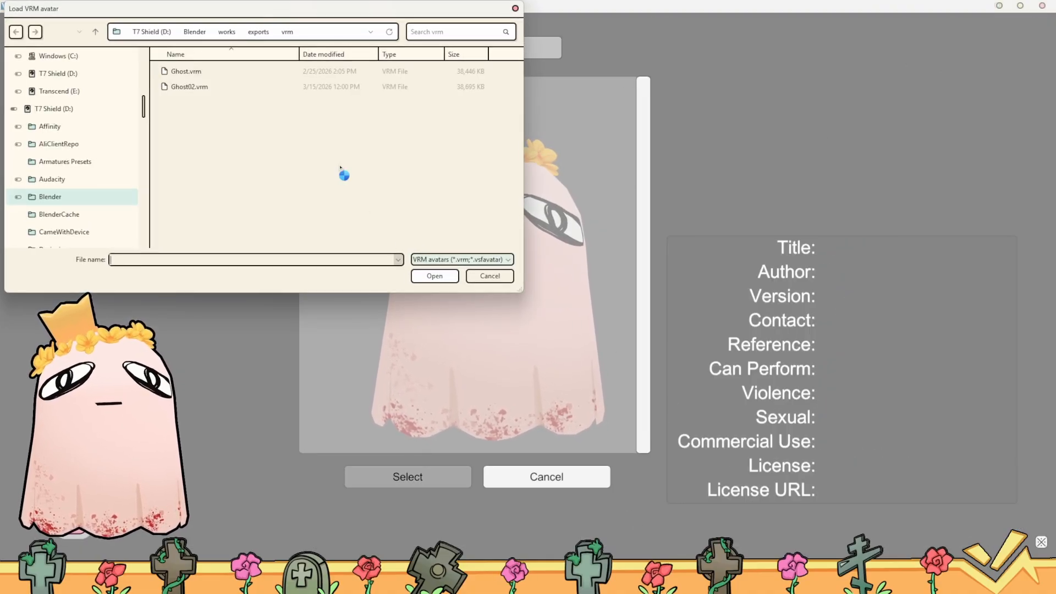
double_click(237, 86)
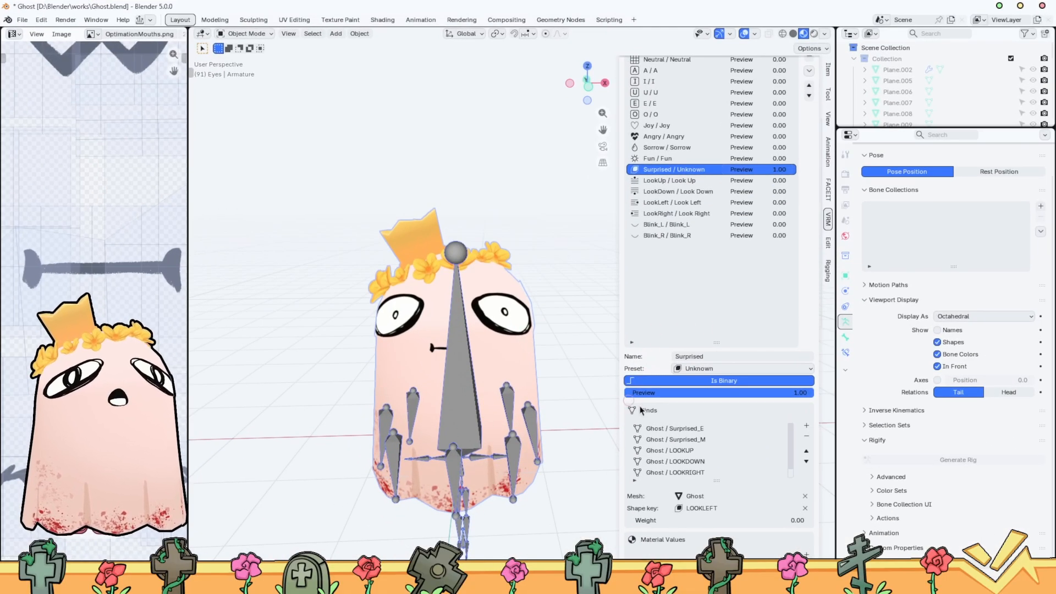
Remove the LOOKUP, LOOKDOWN, LOOKRIGHT and LOOKLEFT binds from the Surprised blend shape, keeping only Surprised_E and Surprised_M
click(748, 472)
scroll(750, 472, down, 1)
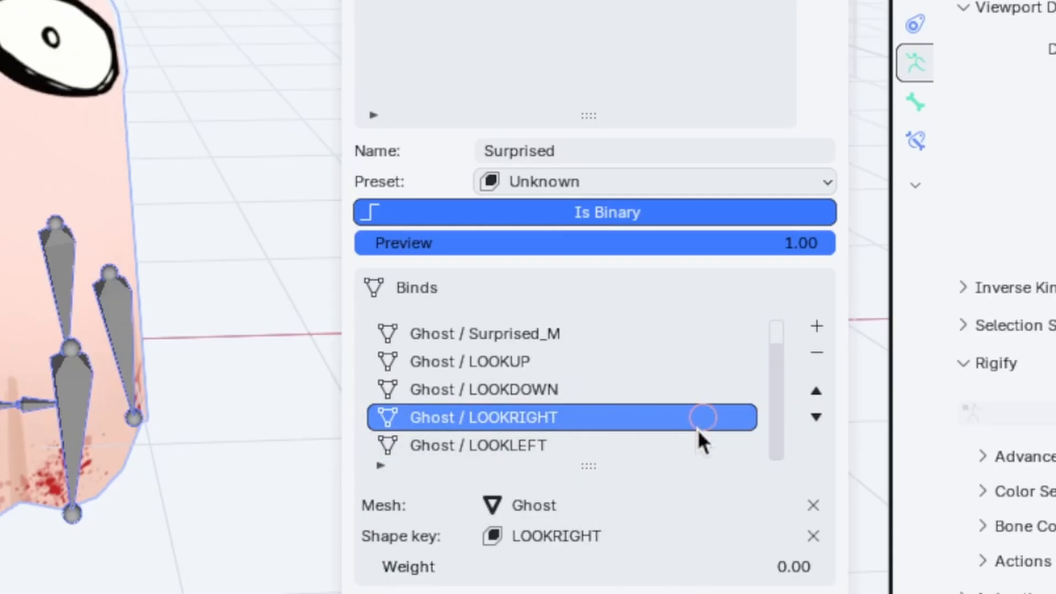
click(760, 471)
click(815, 357)
click(816, 357)
click(814, 358)
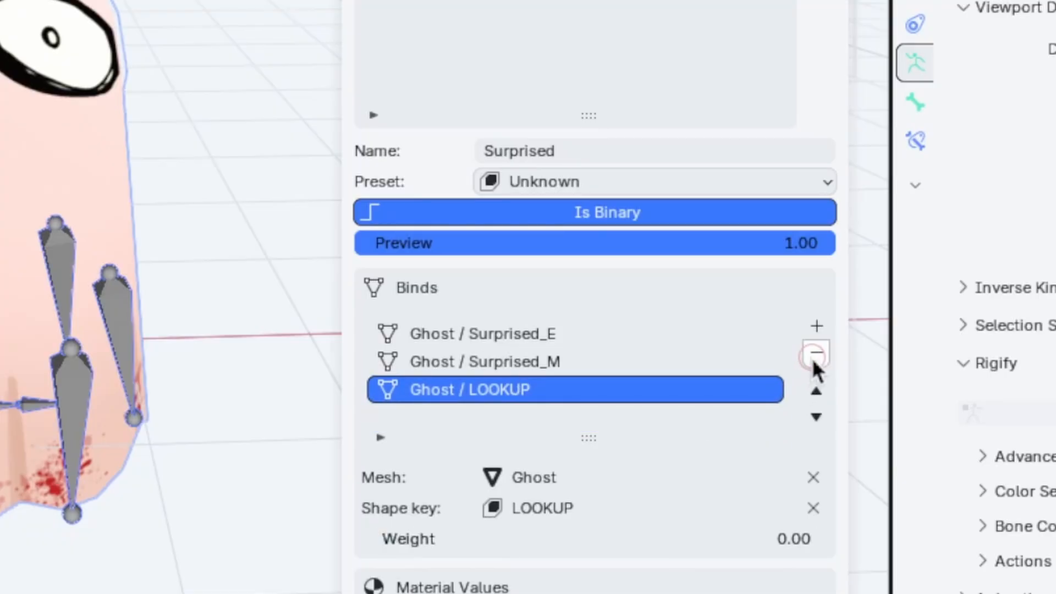
click(814, 358)
Make the Ghost mesh active and set its LOOKUP shape key to 1.000 alongside the Surprised keys
scroll(168, 1, up, 2)
key(Tab)
click(61, 3)
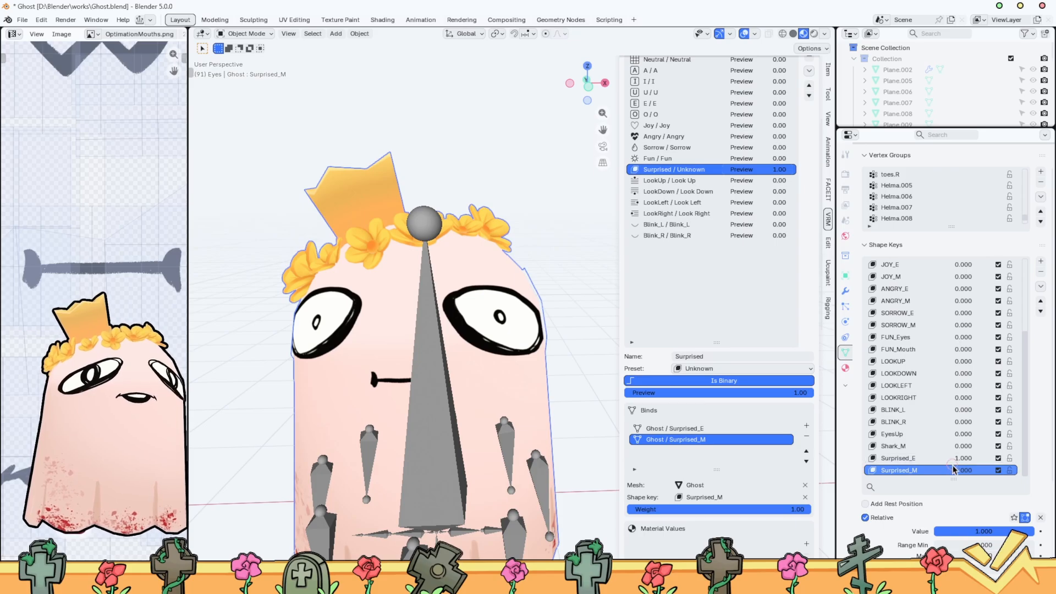
mouse_move(963, 472)
mouse_down()
mouse_move(1018, 472)
mouse_move(908, 461)
mouse_move(965, 460)
mouse_up()
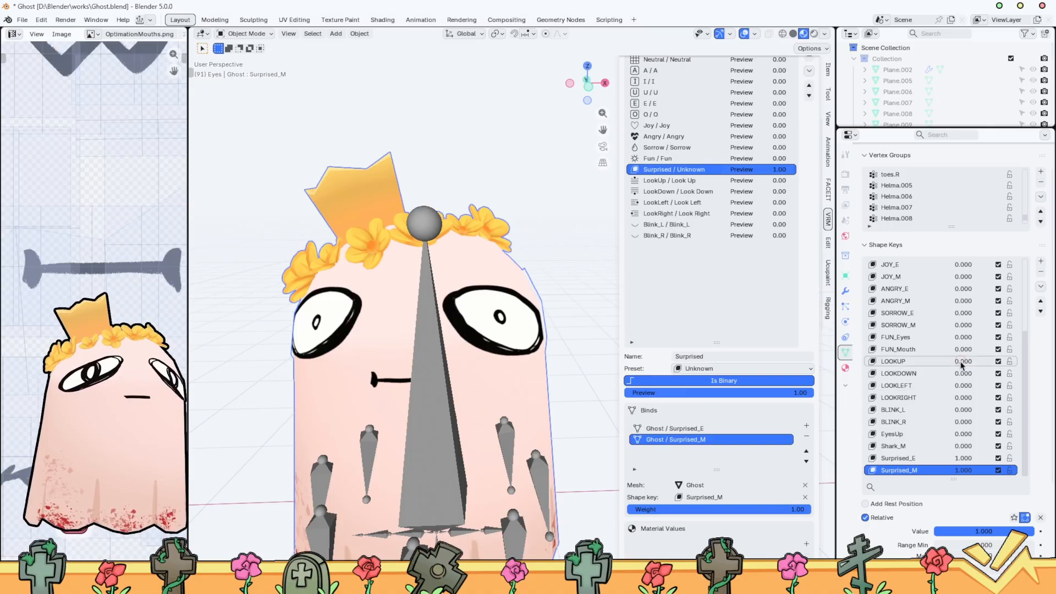
drag(963, 361, 1012, 361)
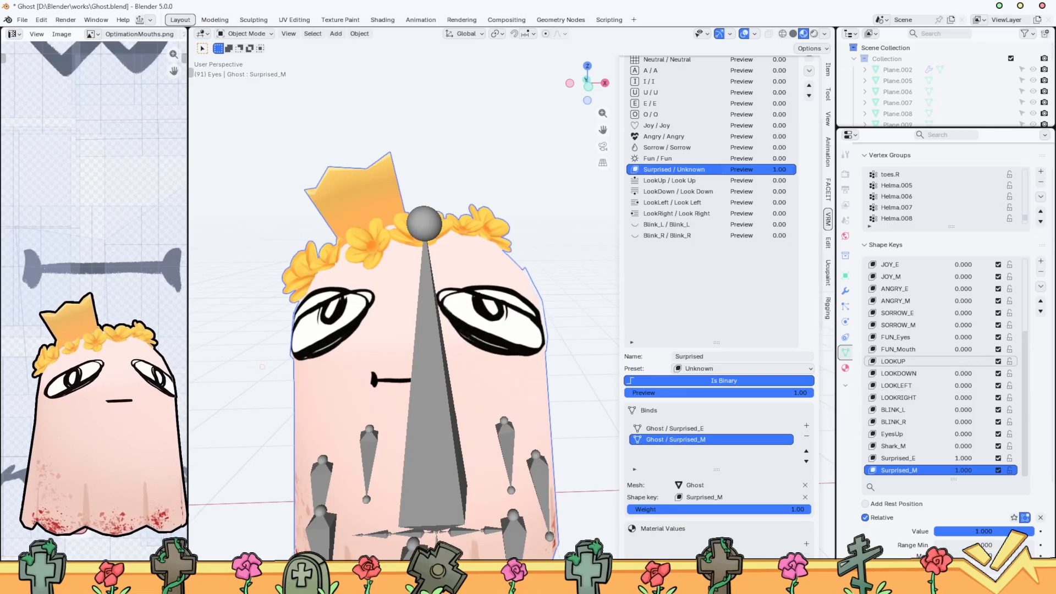
middle_drag(371, 356, 406, 360)
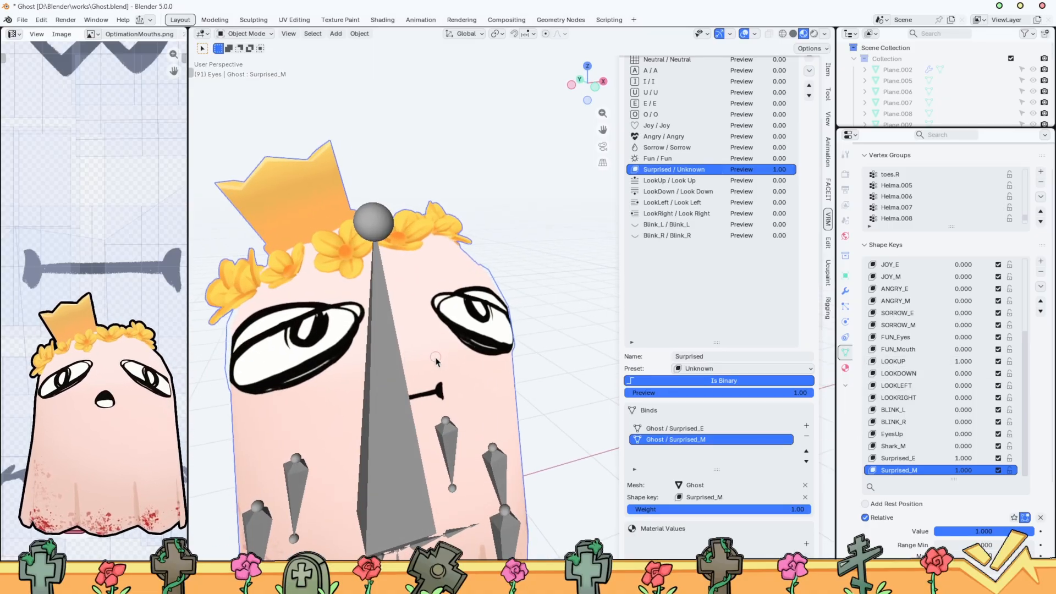
Hide the armature and open the Ghost mesh in Edit Mode
click(390, 376)
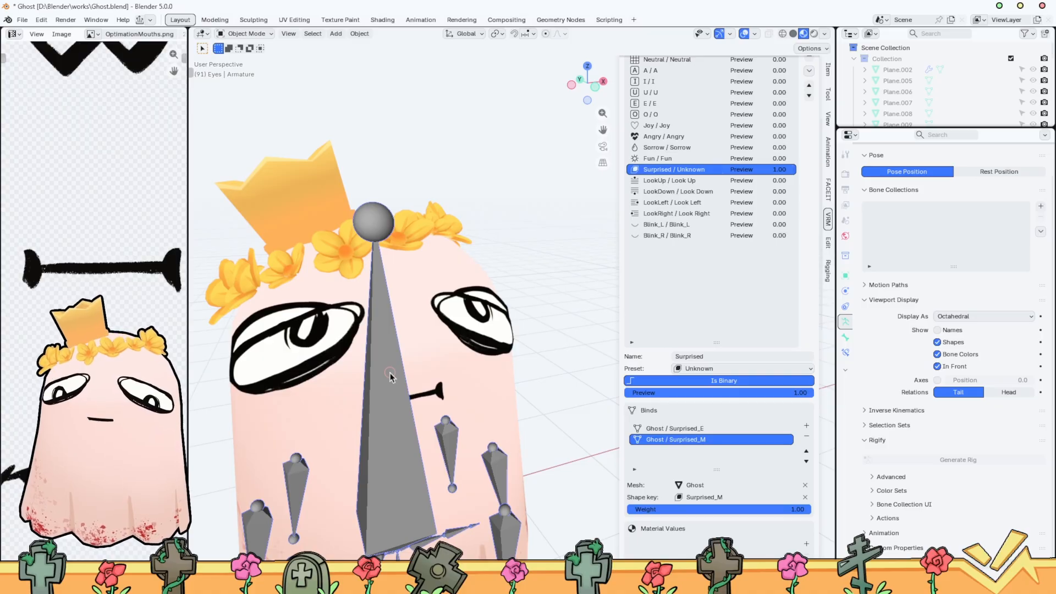
key(h)
shift+middle_drag(422, 358, 461, 355)
click(420, 346)
key(ctrl+Tab)
click(516, 342)
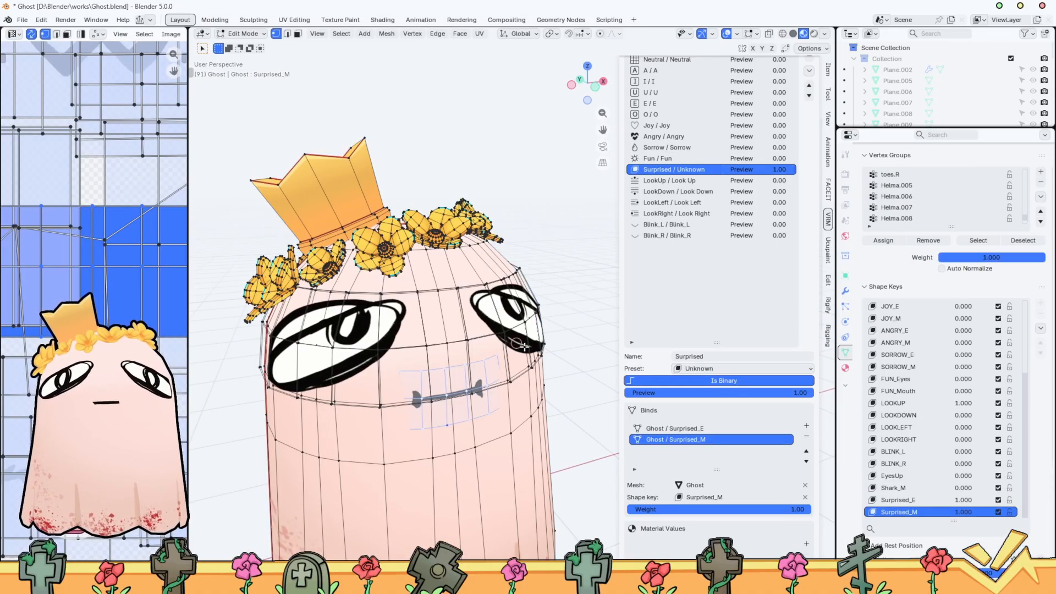
click(574, 349)
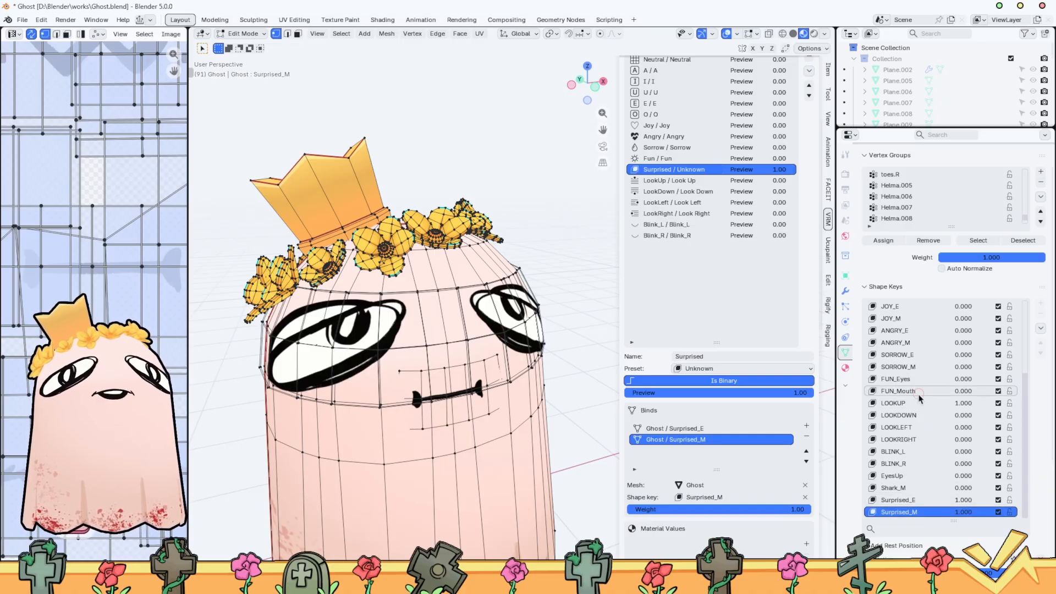
Make LOOKUP the active shape key, turn on X-ray, and try moving the linked looking-up eye geometry along the Y axis
click(935, 403)
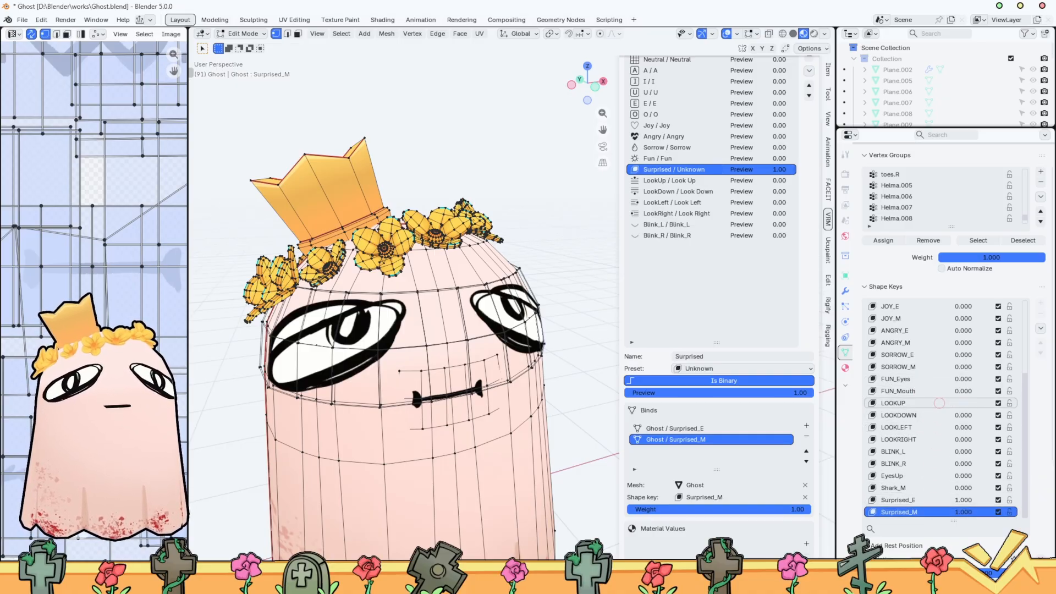
click(902, 404)
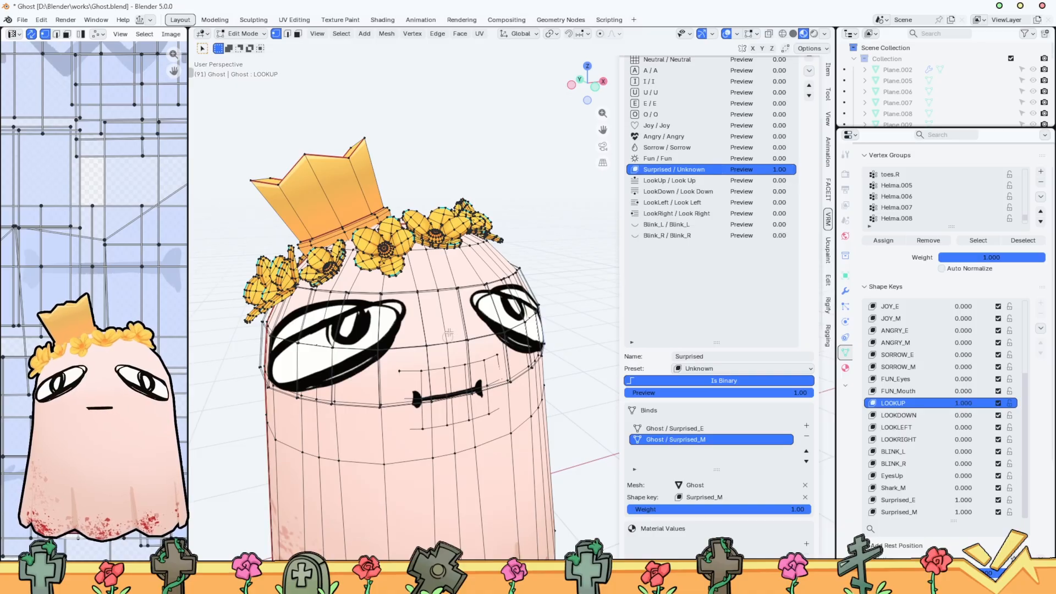
scroll(449, 332, up, 2)
middle_drag(463, 298, 392, 360)
key(alt+z)
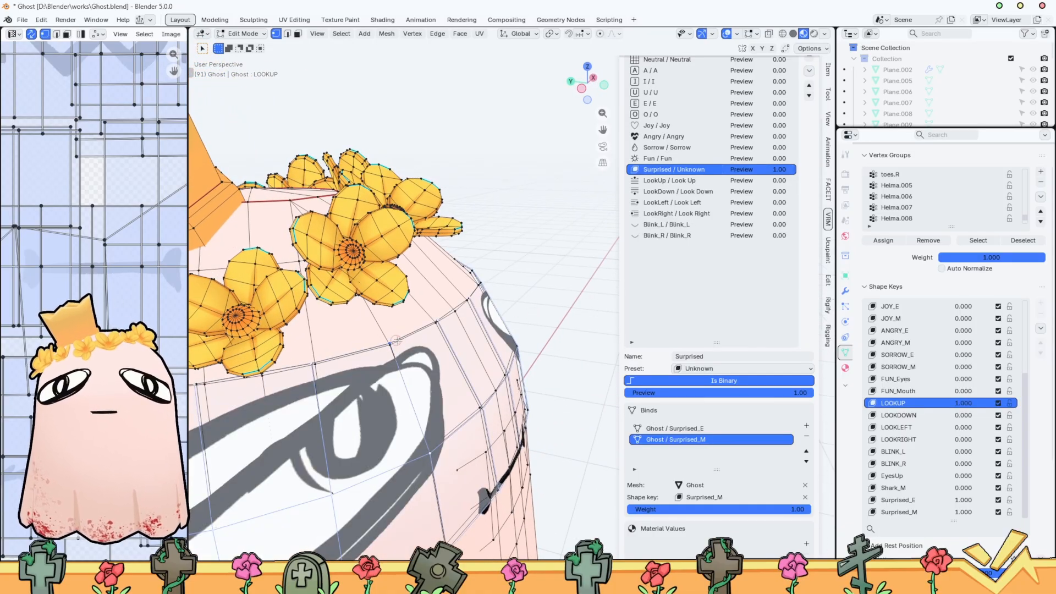
key(l)
key(g)
key(y)
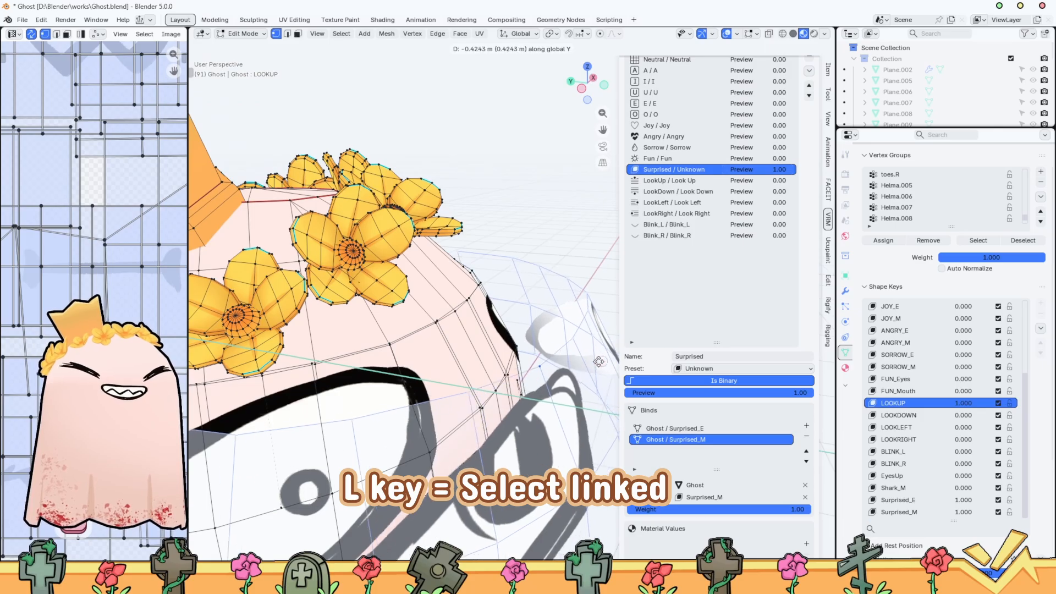
click(539, 377)
Try scaling the looking-up eyes to about 0.74 and moving them inside the ghost's body in LOOKUP, and return to Object Mode
scroll(558, 395, down, 5)
middle_drag(558, 395, 538, 248)
key(s)
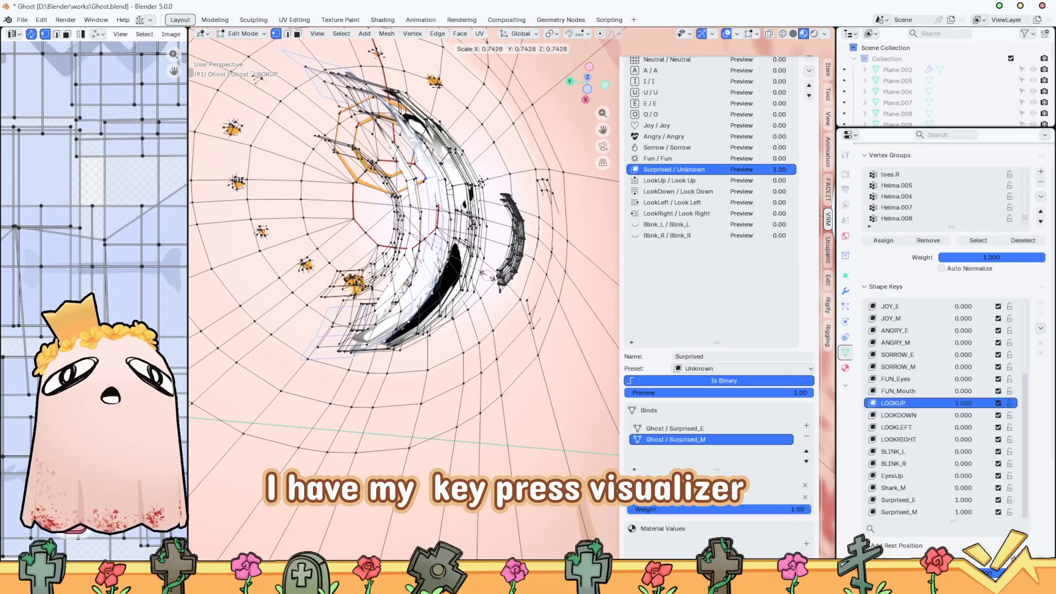
click(505, 276)
scroll(503, 289, down, 2)
middle_drag(505, 276, 452, 376)
scroll(501, 289, up, 2)
key(g)
click(502, 290)
scroll(453, 375, down, 1)
key(ctrl+Tab)
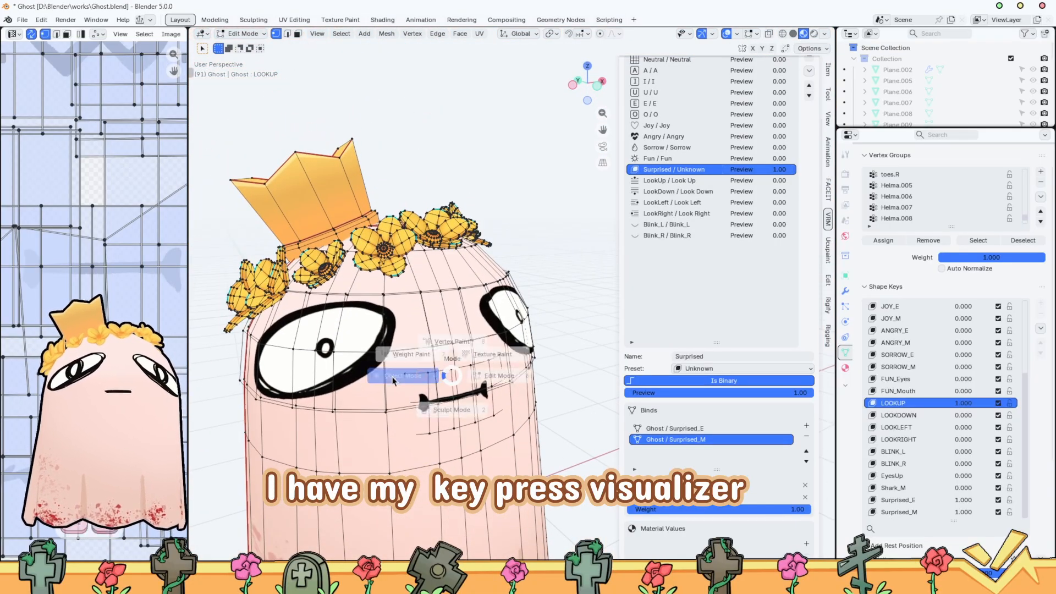
click(393, 380)
Check the LOOKUP key on its own by setting Surprised_E to 0.000 and LOOKUP to 1.000
middle_drag(542, 365, 511, 352)
scroll(517, 349, down, 2)
click(895, 375)
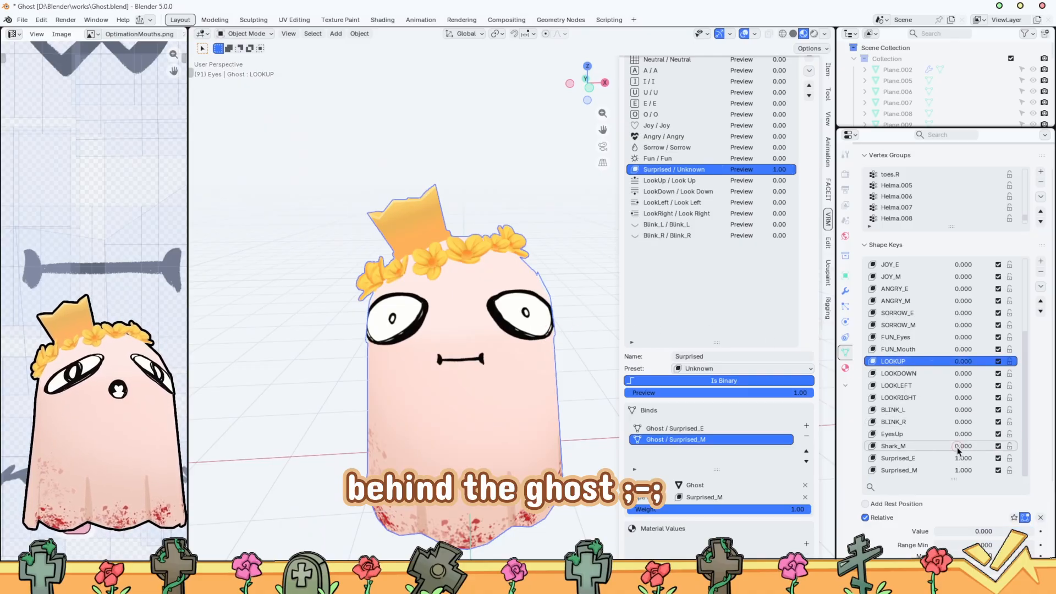
drag(967, 464, 918, 464)
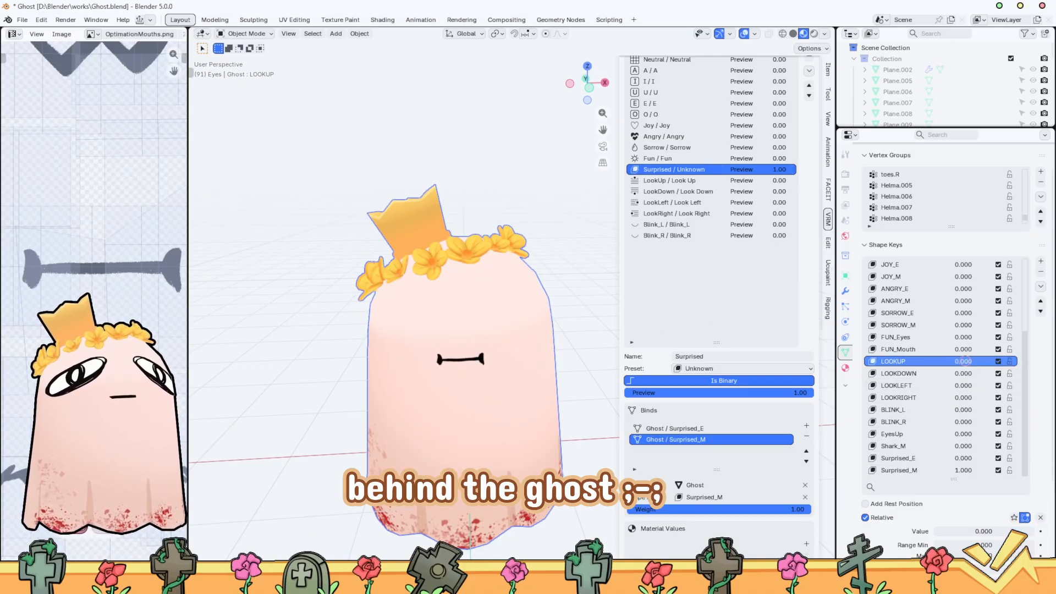
drag(964, 361, 1045, 354)
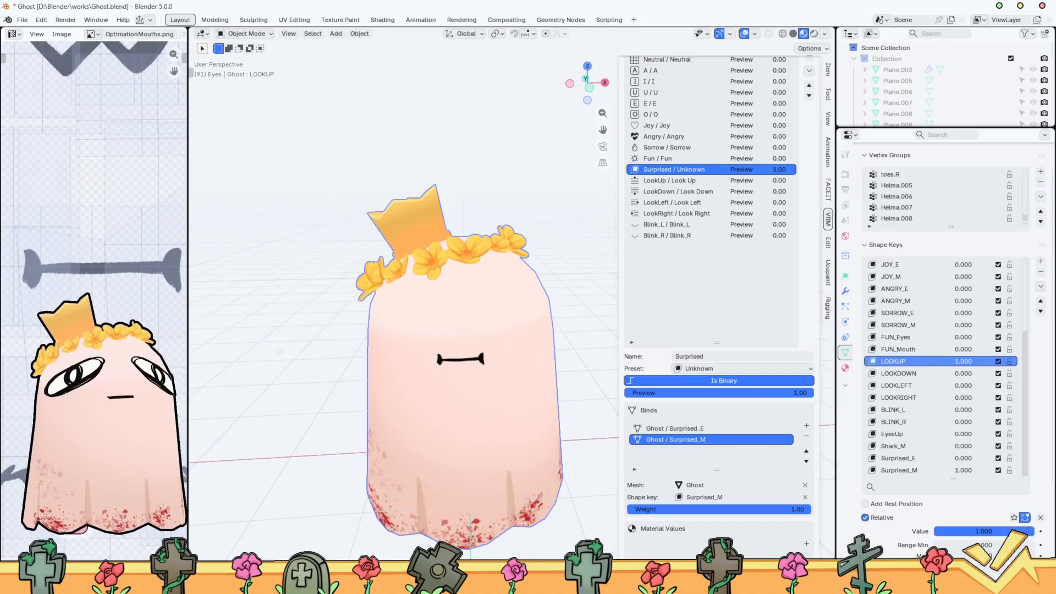
In Edit Mode with Surprised_E as the active shape key, scale down the looking-up eyes and tuck them inside the ghost's body
key(Tab)
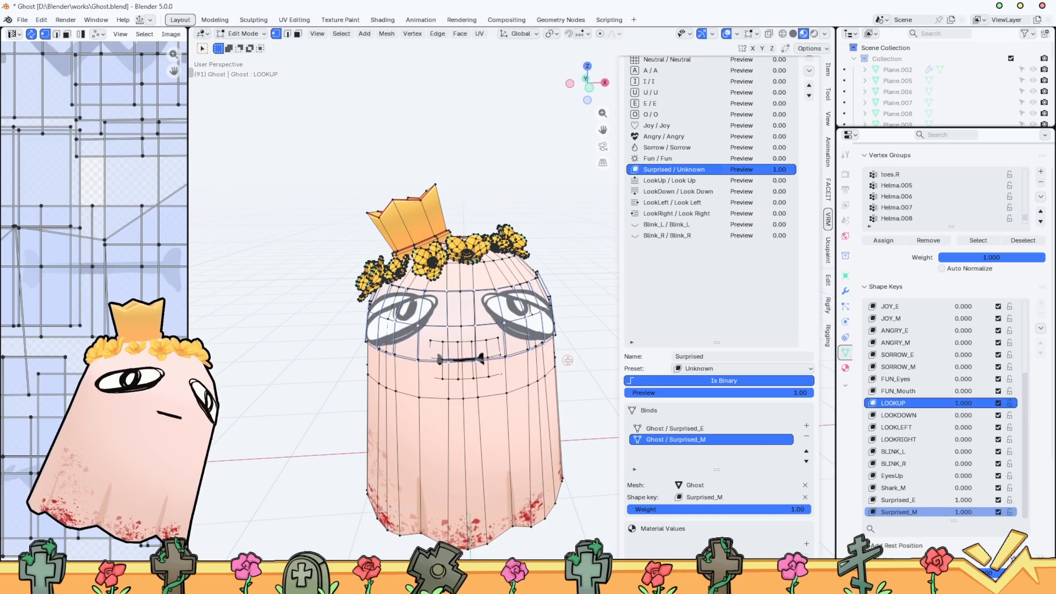
click(898, 500)
scroll(399, 316, up, 4)
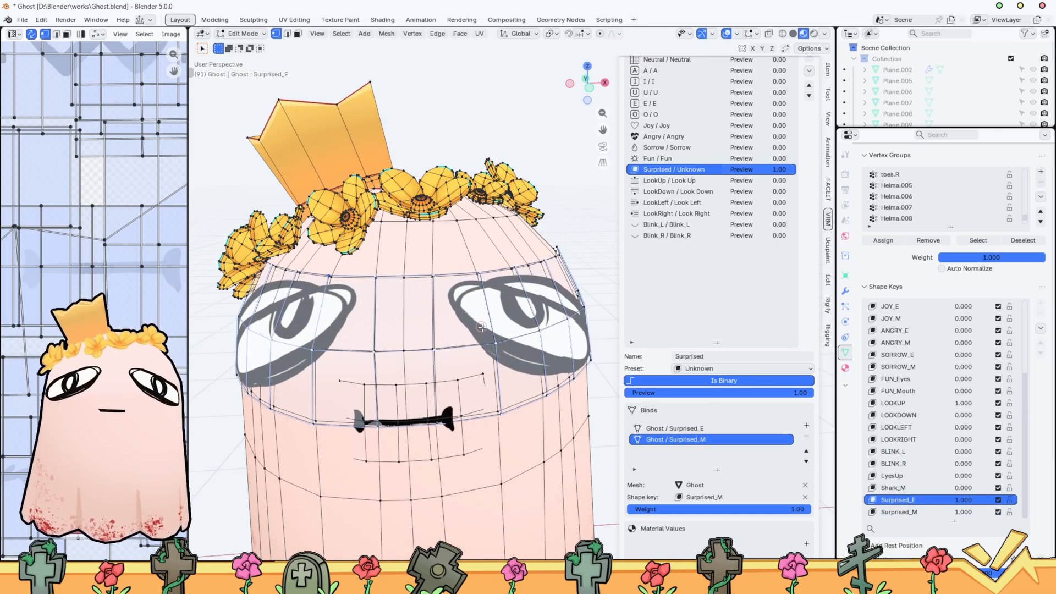
scroll(399, 316, up, 4)
middle_drag(399, 316, 575, 329)
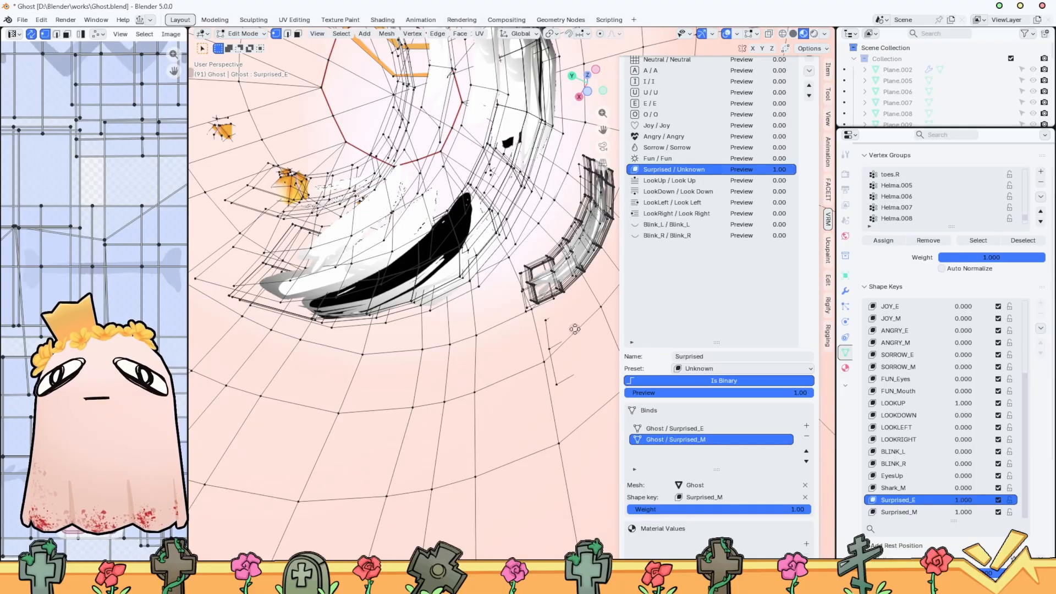
key(s)
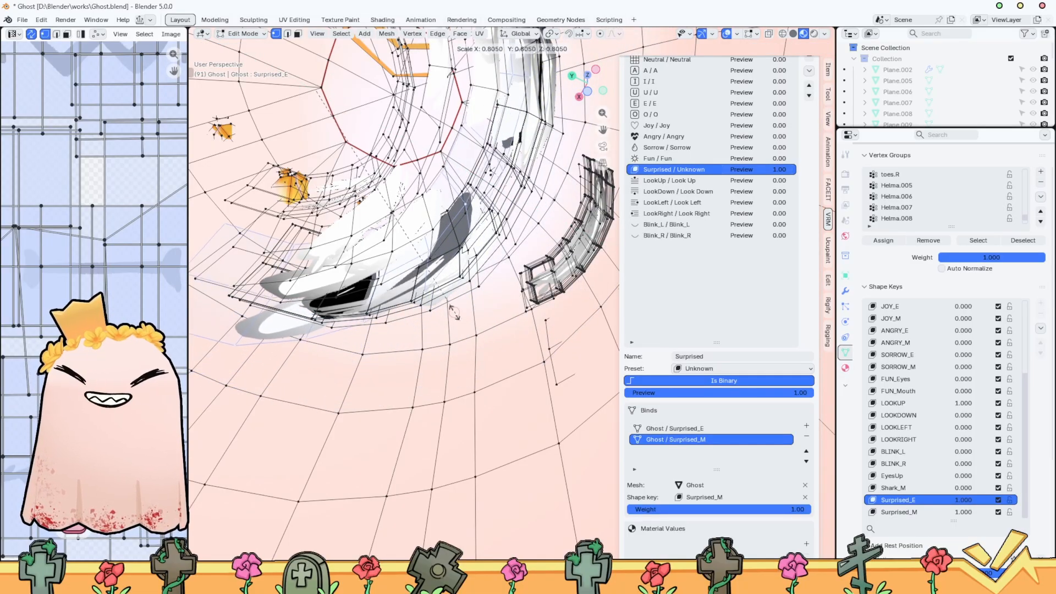
click(411, 225)
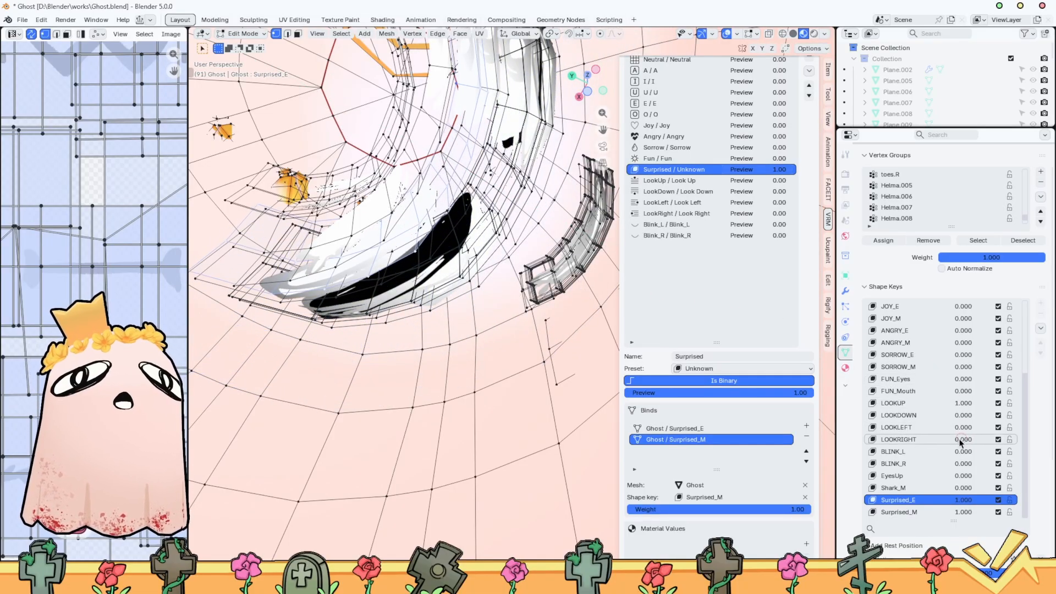
middle_drag(456, 360, 344, 388)
scroll(345, 389, down, 6)
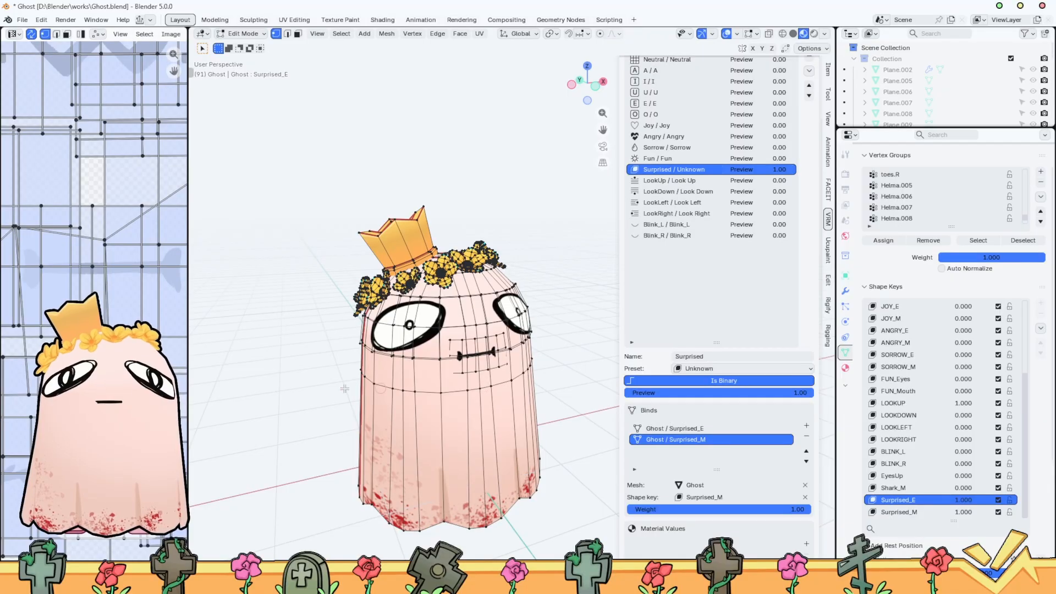
Return to Object Mode, set Surprised_E to 0.000 to check LOOKUP alone, and reset LOOKUP to 0.000
key(ctrl+Tab)
click(484, 391)
drag(973, 460, 934, 458)
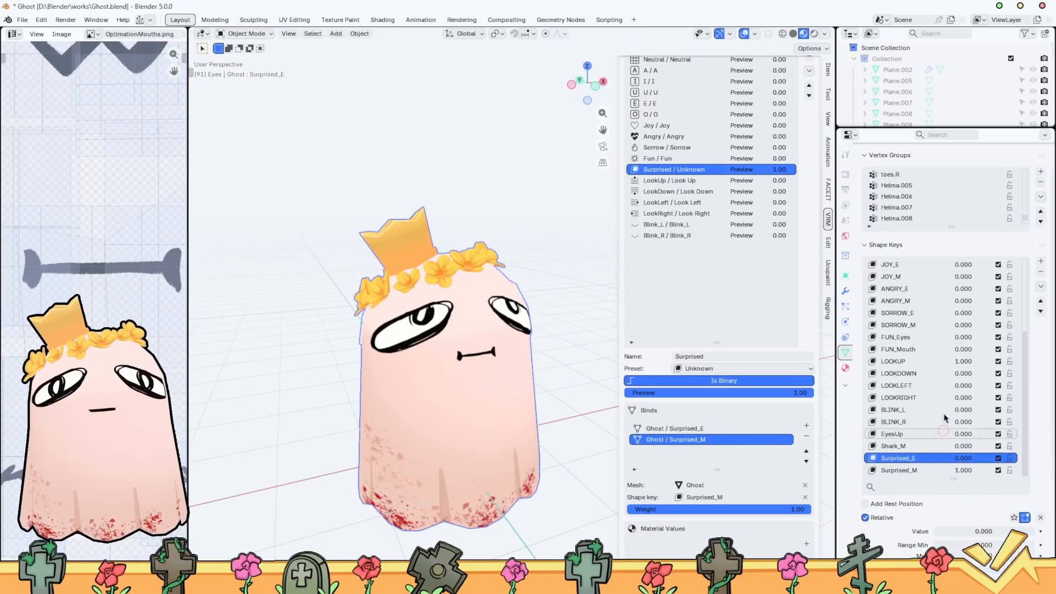
click(962, 364)
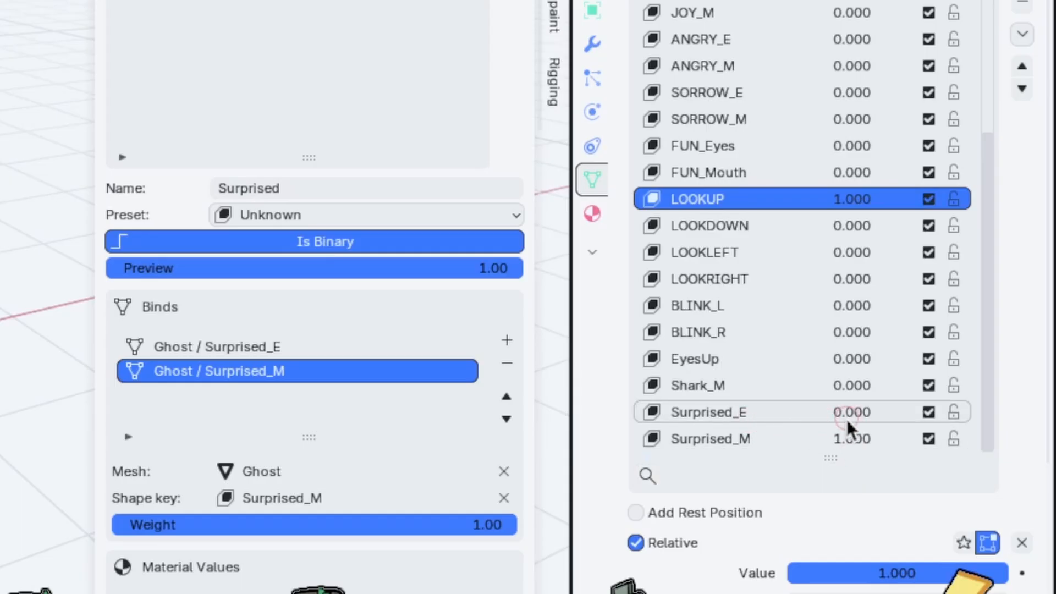
drag(854, 410, 781, 414)
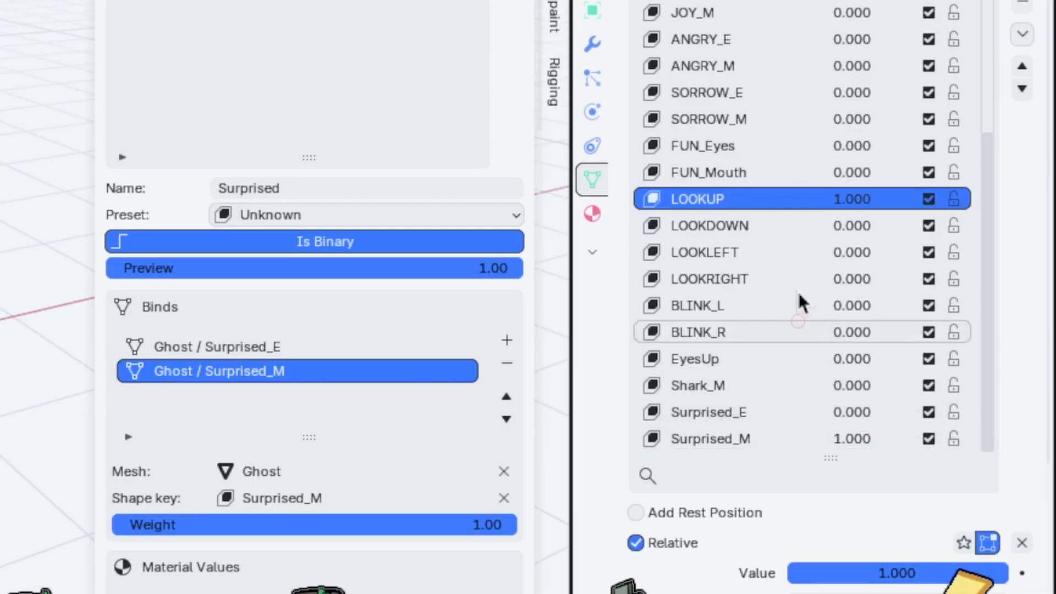
drag(879, 203, 612, 203)
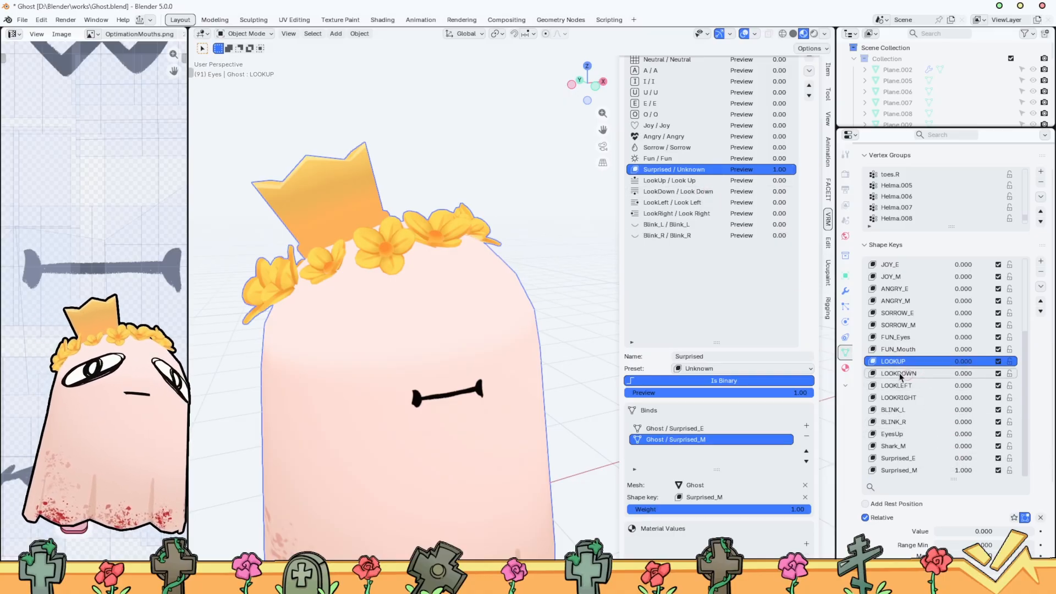
Set the Surprised blend shape preview back to 1.00 and set the LOOKDOWN shape key to 1.000
drag(742, 170, 854, 178)
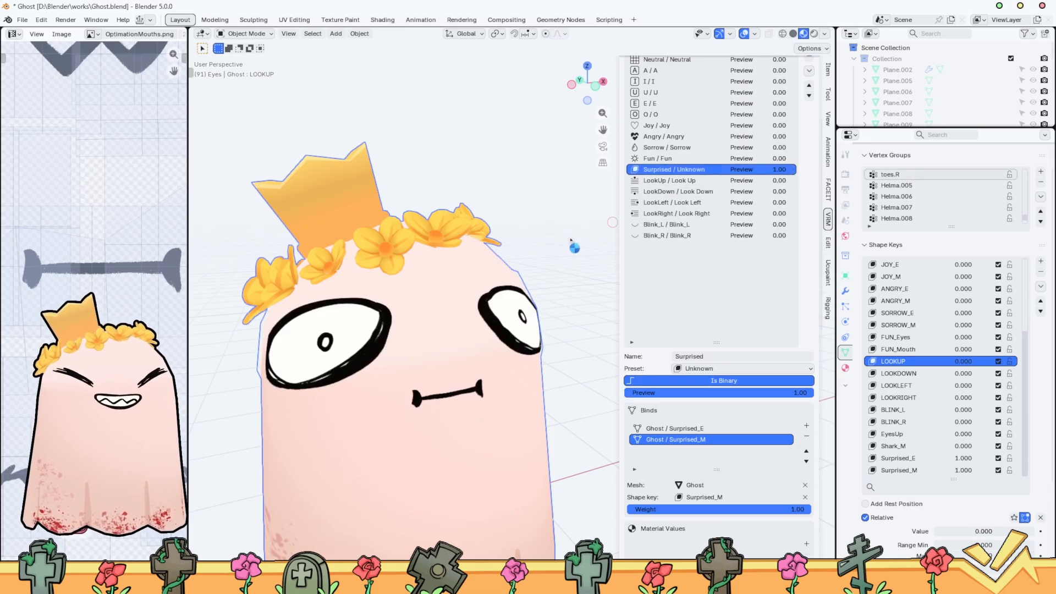
drag(769, 173, 820, 227)
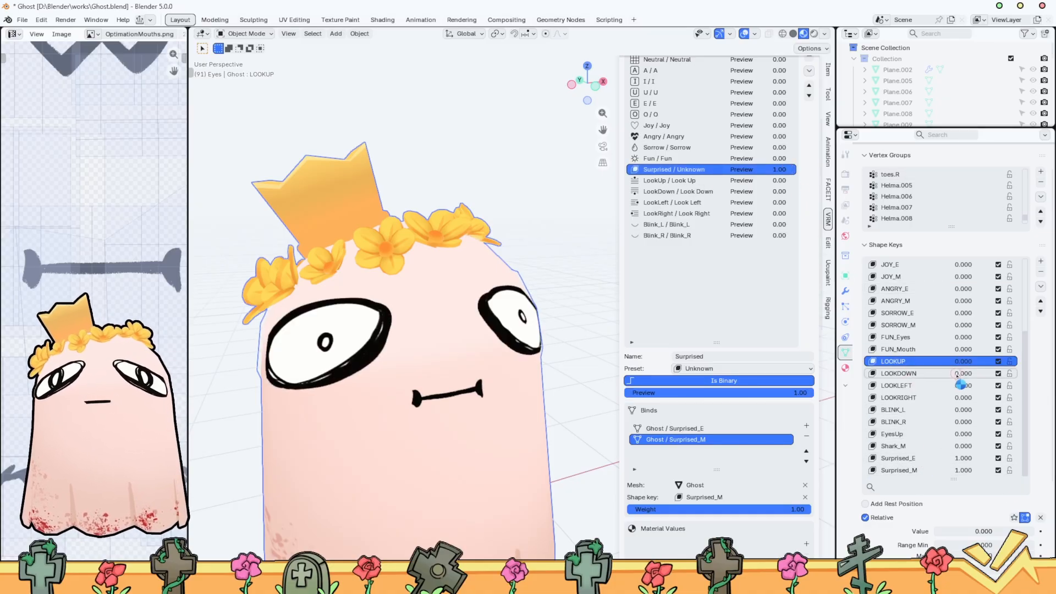
drag(960, 374, 1023, 374)
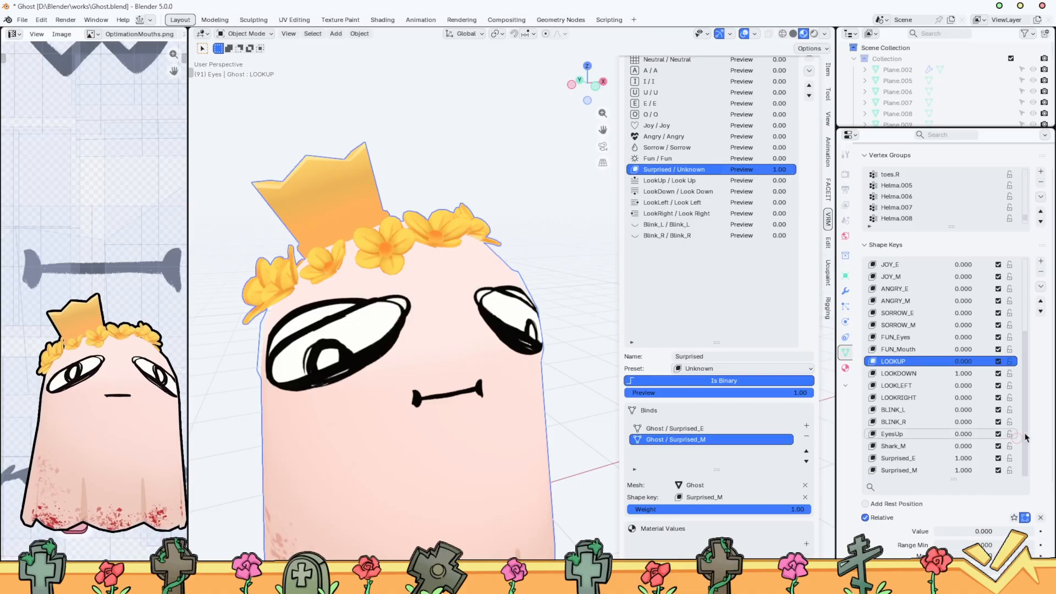
Make Surprised_E the active shape key and, in Edit Mode, tuck the looking-down eyes inside the ghost's body
click(910, 458)
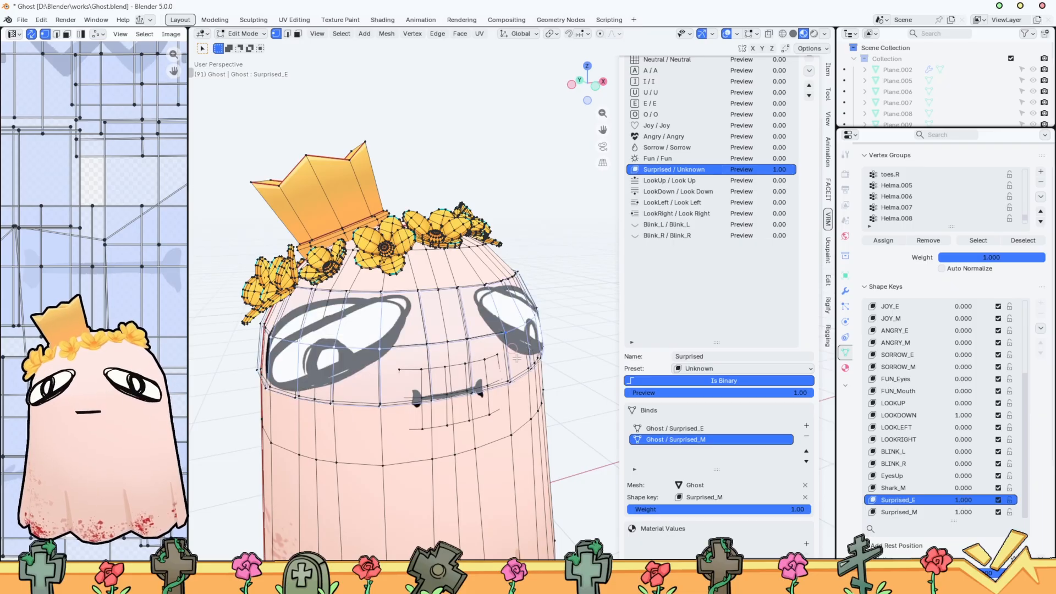
scroll(561, 324, up, 5)
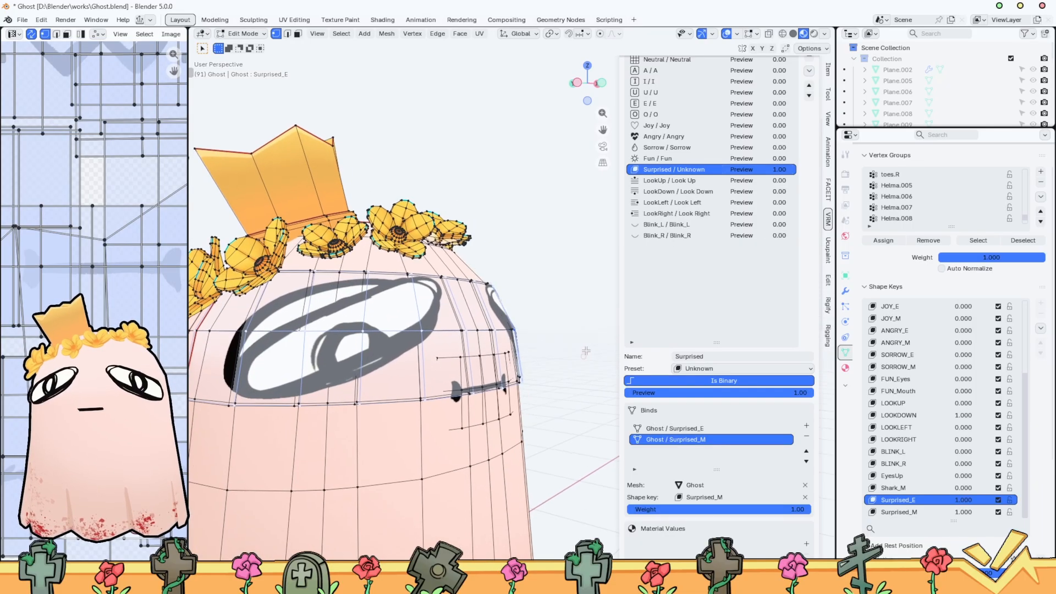
middle_drag(561, 323, 467, 396)
scroll(467, 396, down, 4)
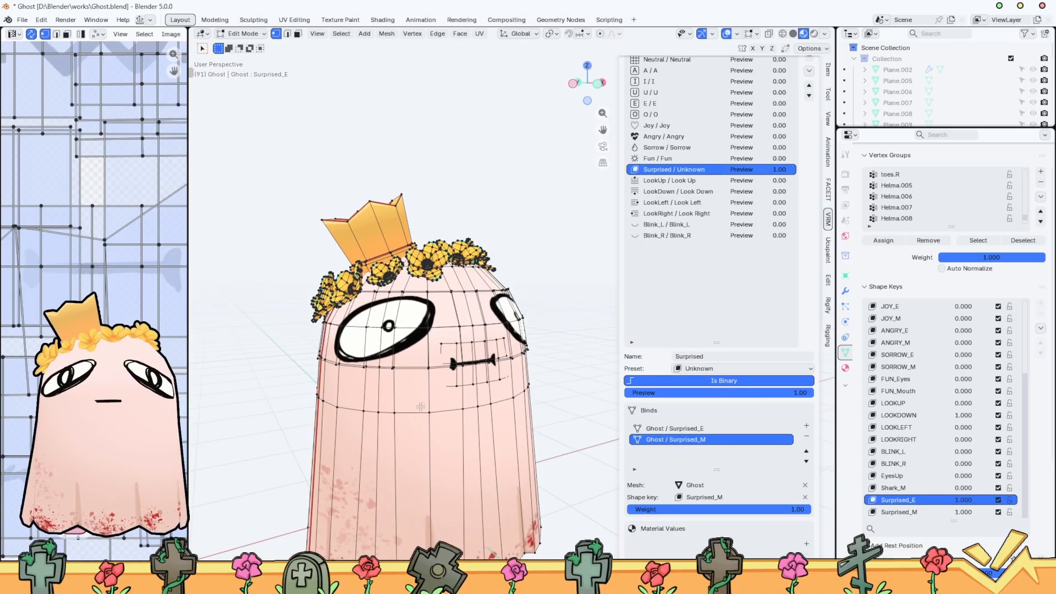
scroll(420, 420, up, 3)
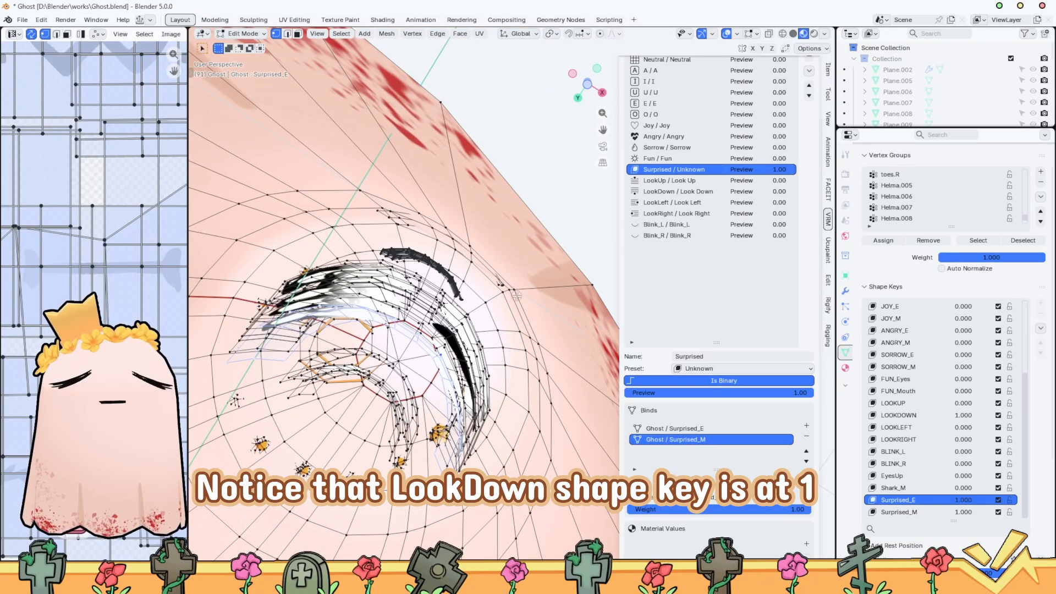
Move the looking-down eyes along the Y axis deeper inside the ghost's body and return to Object Mode
key(g)
key(y)
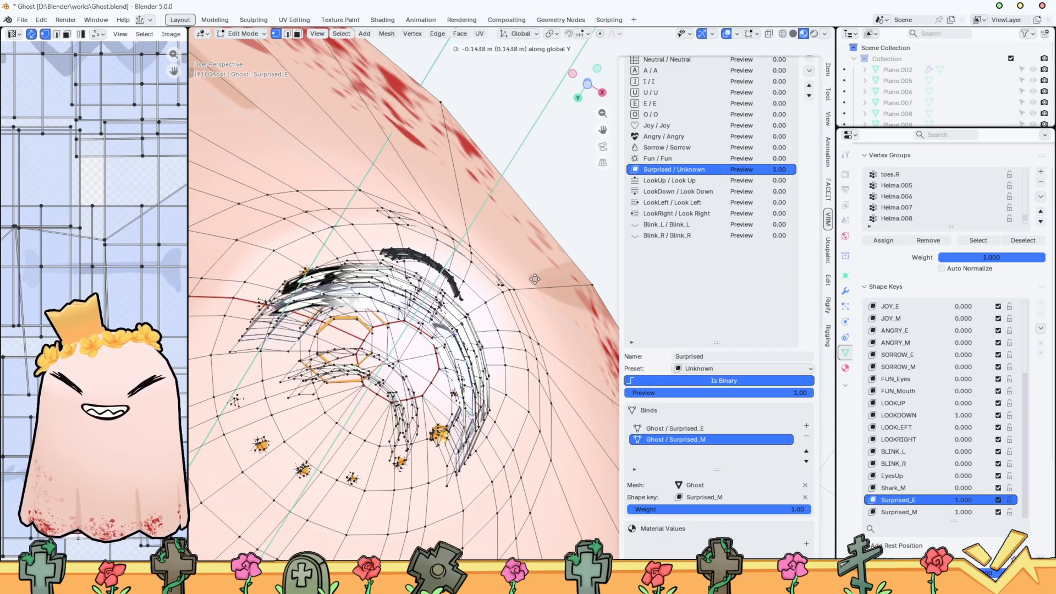
click(535, 280)
middle_drag(535, 279, 577, 396)
key(g)
key(y)
click(530, 286)
scroll(531, 288, down, 5)
key(ctrl+Tab)
click(440, 416)
scroll(495, 407, down, 2)
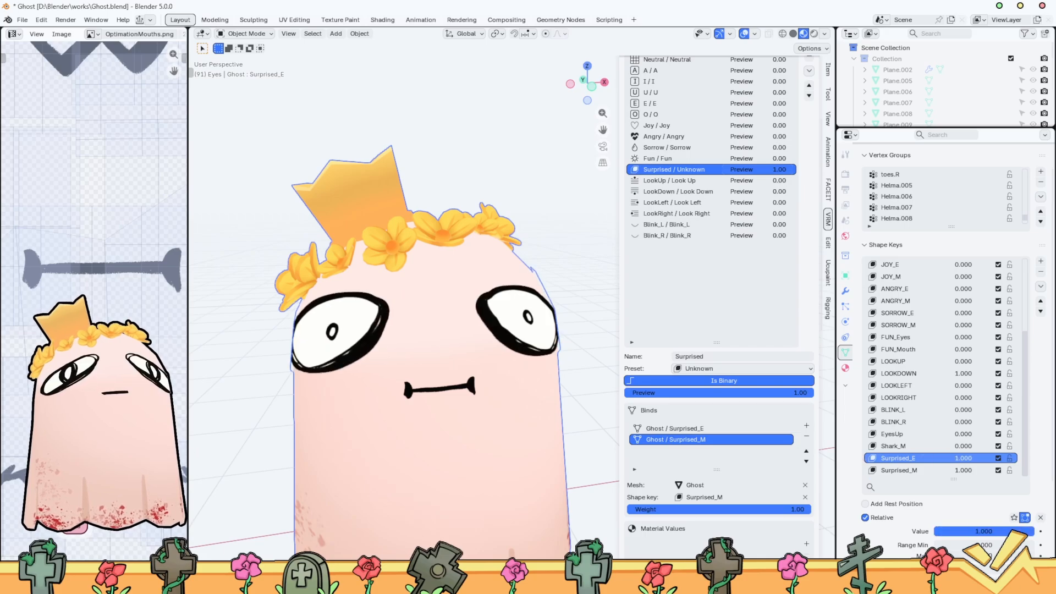
Reset LOOKDOWN to 0.000, set LOOKLEFT to 1.000, and enter Edit Mode with Surprised_E active
drag(969, 458, 994, 458)
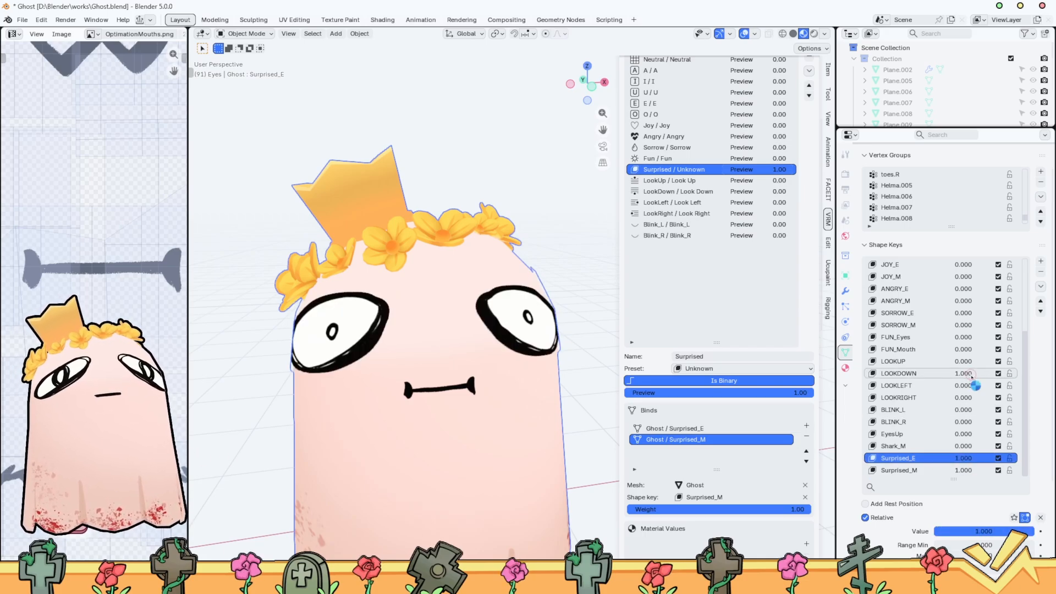
drag(937, 385, 968, 385)
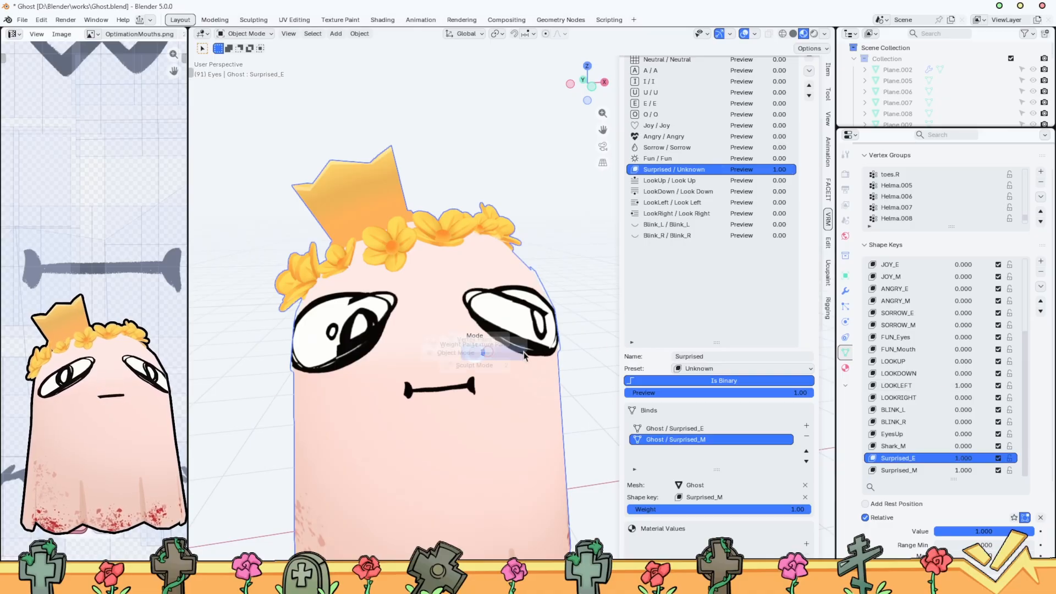
key(Tab)
key(ctrl+l)
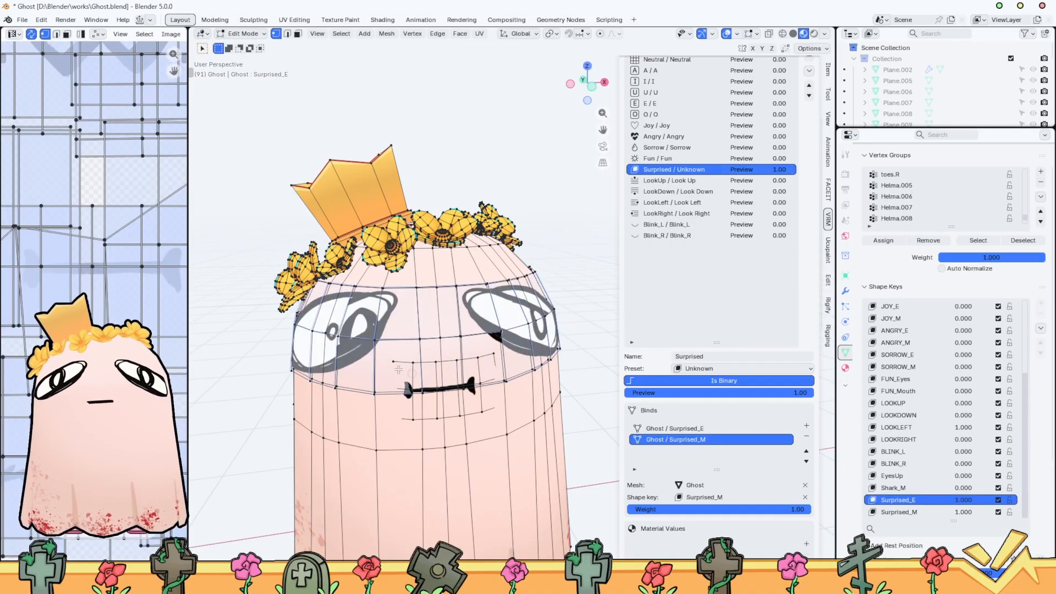
scroll(497, 385, up, 3)
middle_drag(497, 385, 531, 384)
scroll(531, 384, up, 3)
click(446, 338)
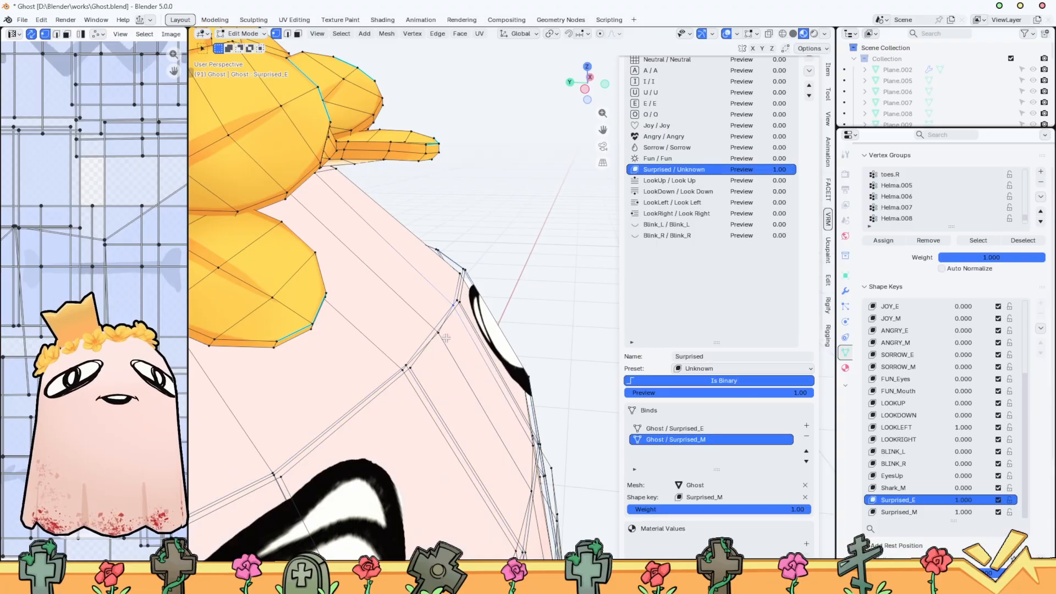
key(ctrl+l)
scroll(451, 334, down, 3)
key(g)
key(y)
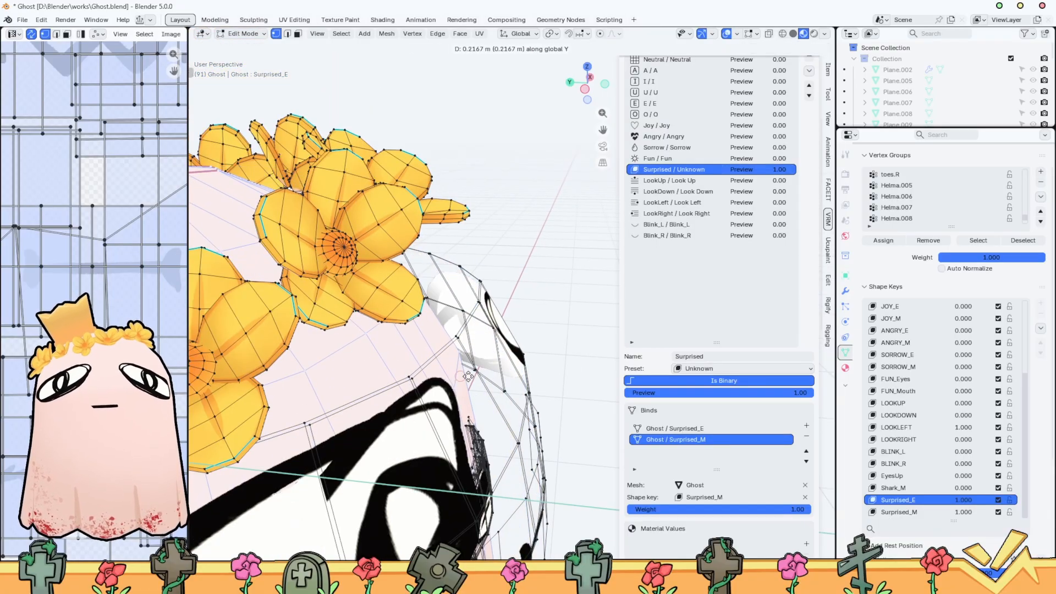
right_click(492, 321)
key(g)
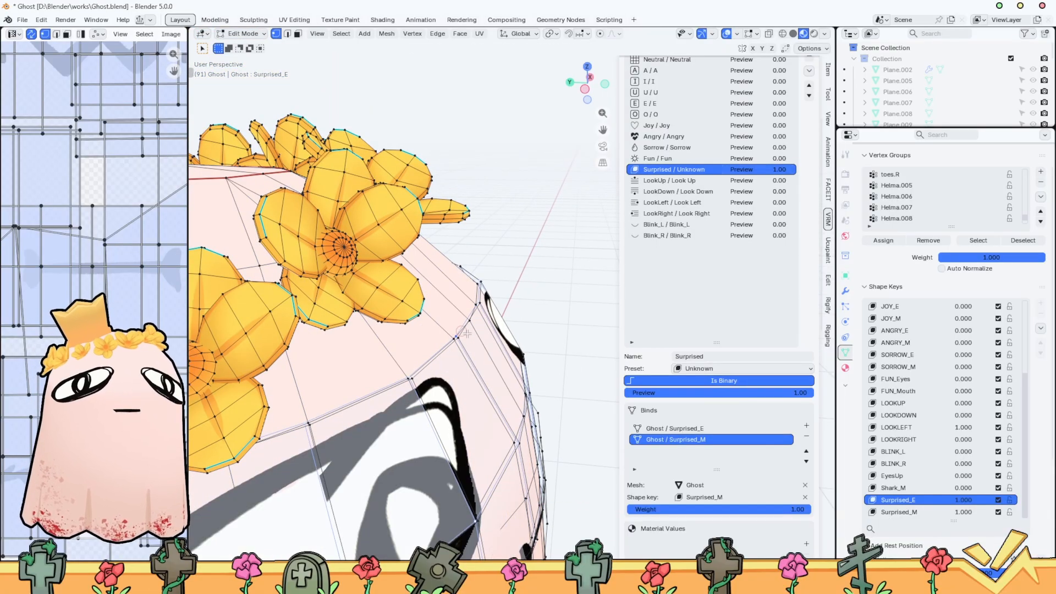
key(y)
click(503, 356)
key(ctrl+z)
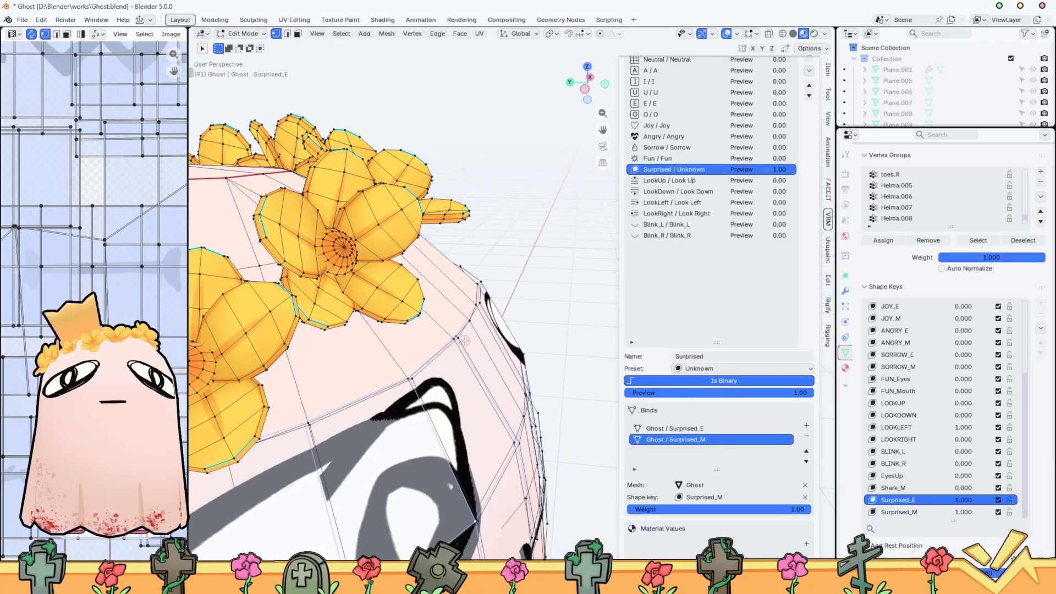
Select the linked geometry of the looking-left eyes and move it along the Y axis into the ghost's body
click(464, 340)
key(ctrl+l)
key(g)
key(y)
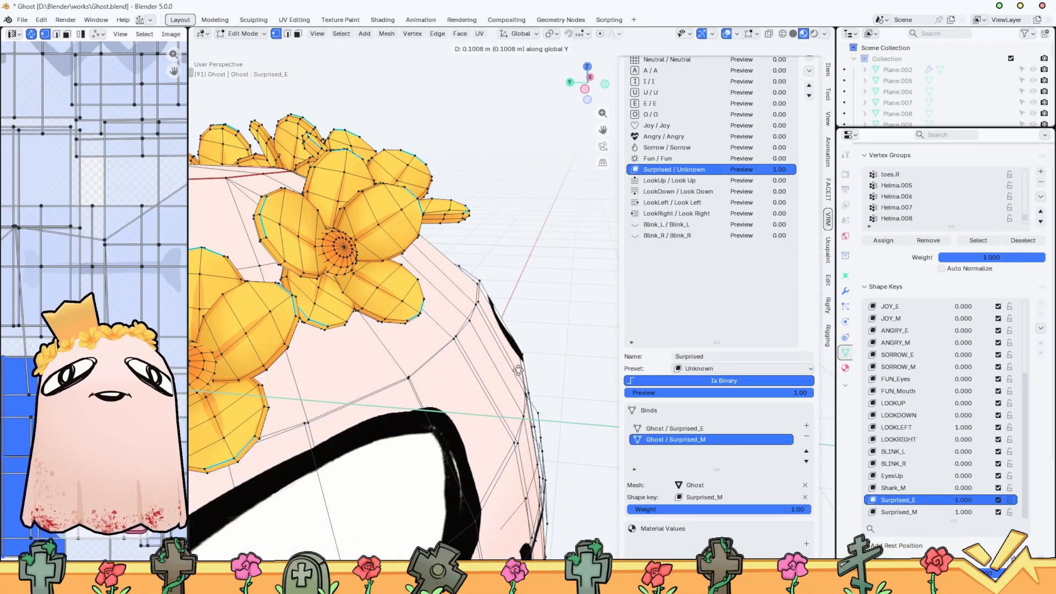
click(532, 370)
From beneath the ghost, scale down the looking-left eyes and adjust their position along the Y axis inside the body
scroll(531, 369, down, 5)
middle_drag(531, 371, 532, 319)
key(s)
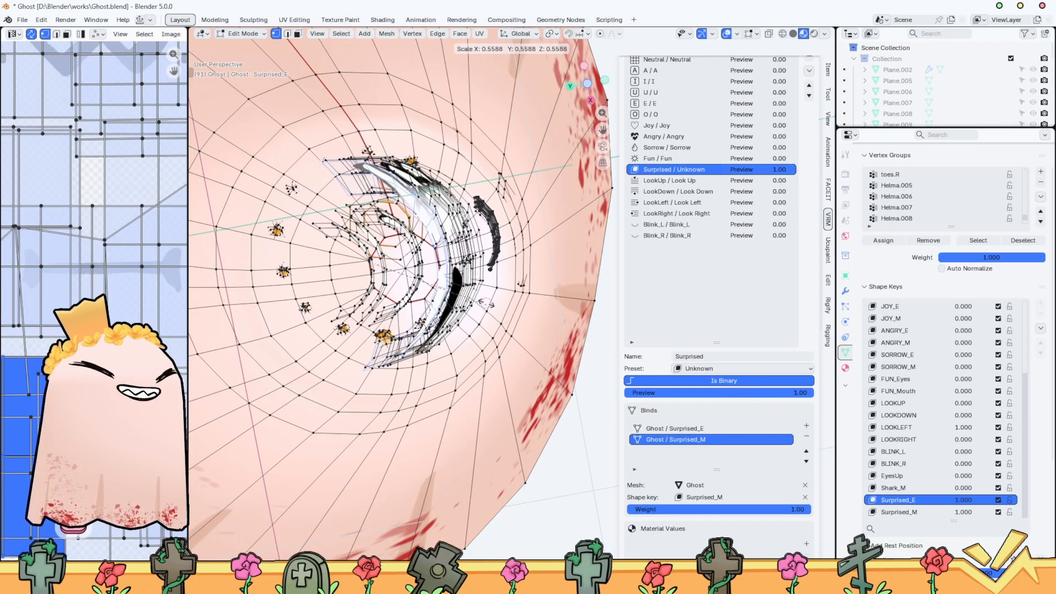
click(485, 316)
key(g)
key(y)
click(479, 319)
In Object Mode, reset LOOKLEFT to 0.000 and set LOOKRIGHT to 1.000, then reenter Edit Mode with Surprised_E active
middle_drag(479, 321, 462, 435)
key(Tab)
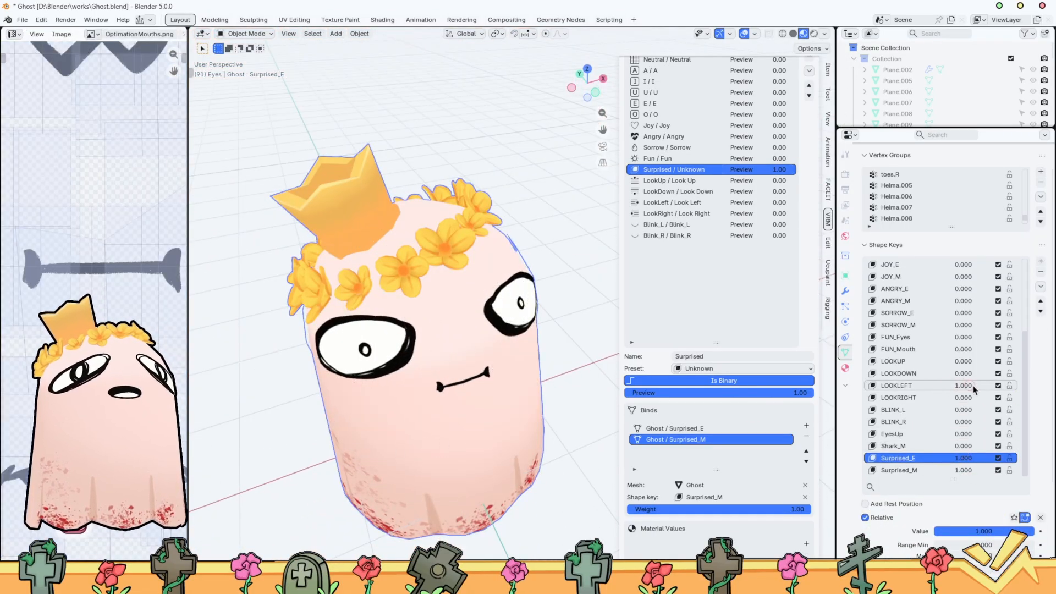
click(935, 398)
key(Tab)
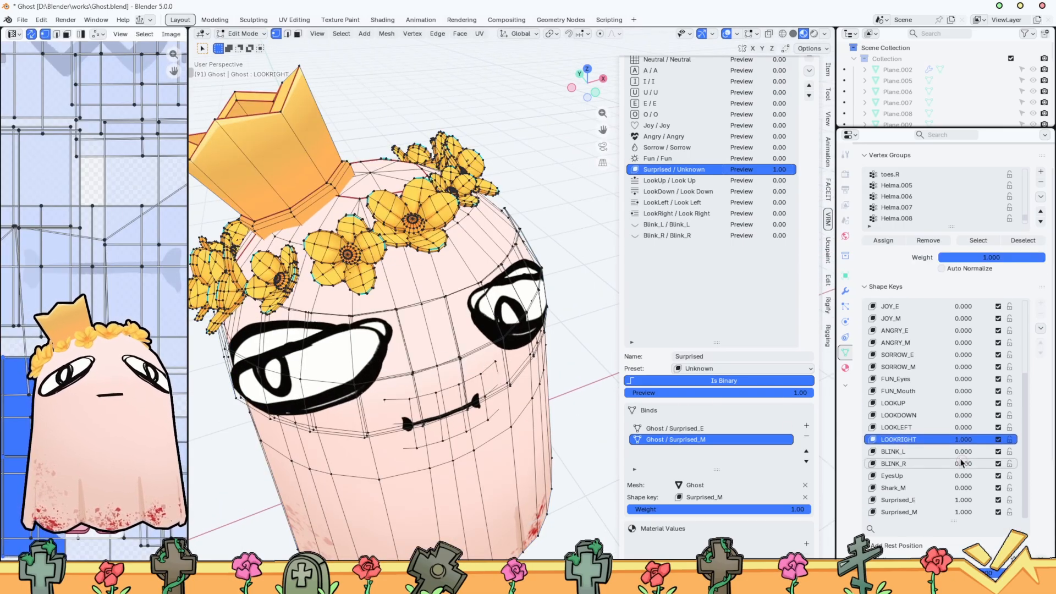
click(929, 500)
middle_drag(453, 389, 465, 359)
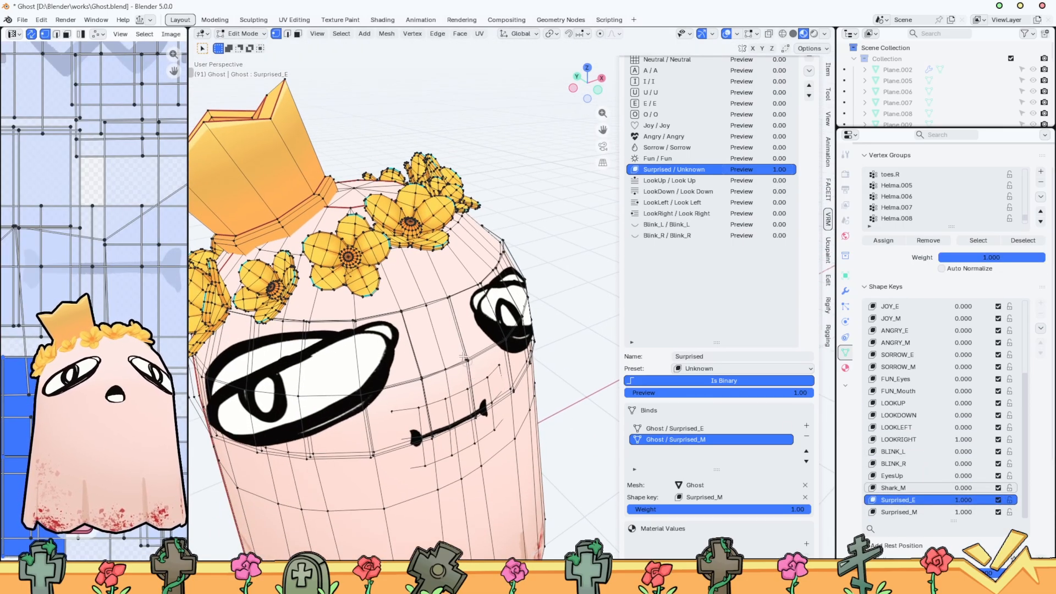
key(g)
key(y)
click(499, 372)
key(ctrl+z)
Move the looking-right eyes along the Y axis until they sit hidden inside the ghost's body
middle_drag(499, 372, 500, 280)
key(g)
key(y)
click(482, 395)
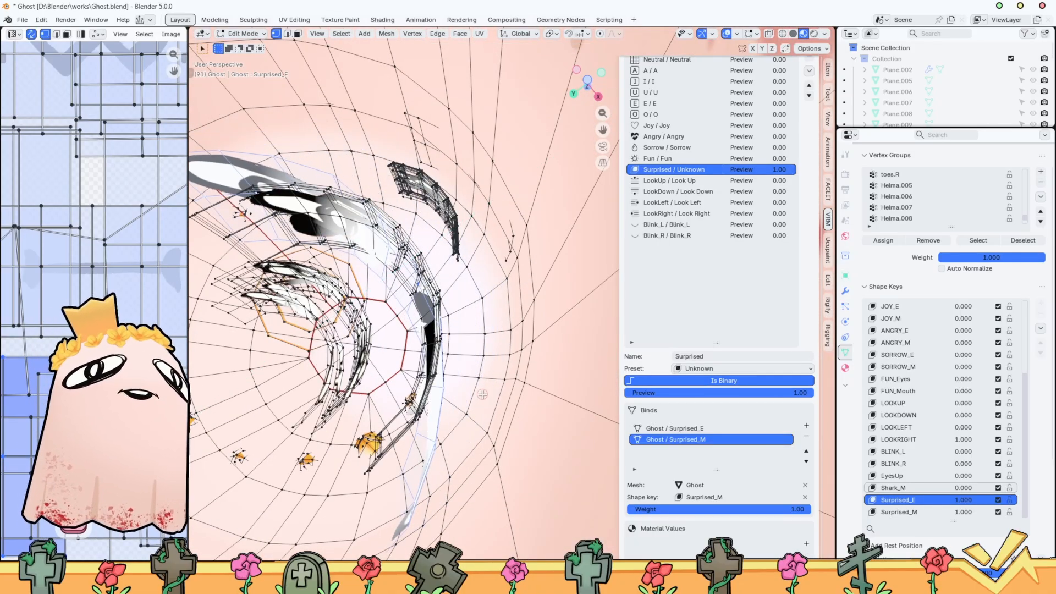
key(g)
key(y)
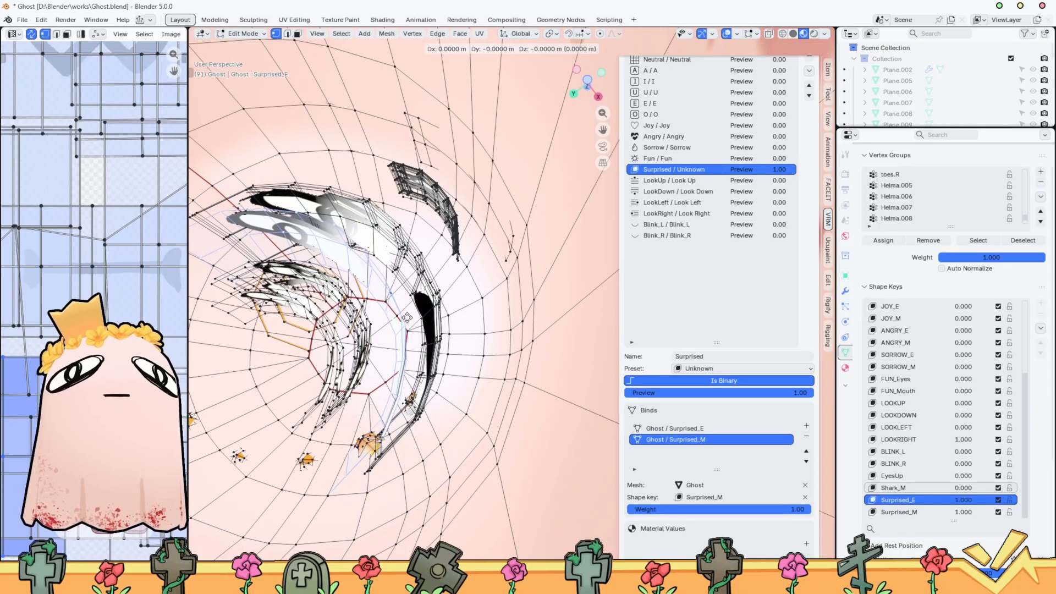
click(443, 326)
middle_drag(437, 332, 359, 406)
scroll(398, 434, down, 3)
Return to Object Mode in front view, set Surprised_E to 0.000, and save the Ghost file
key(Tab)
click(595, 86)
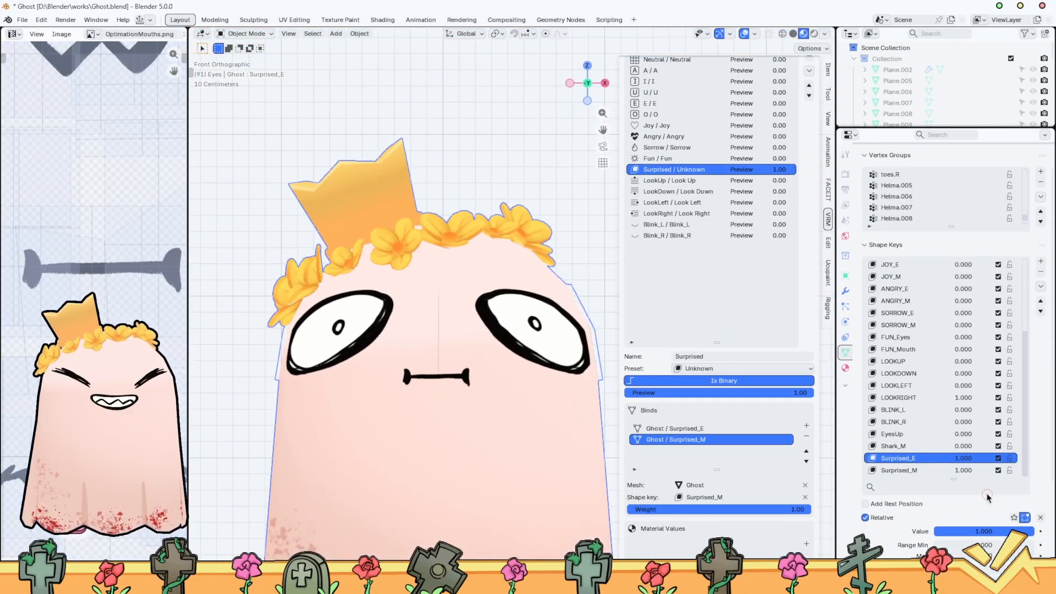
drag(966, 460, 924, 460)
key(ctrl+s)
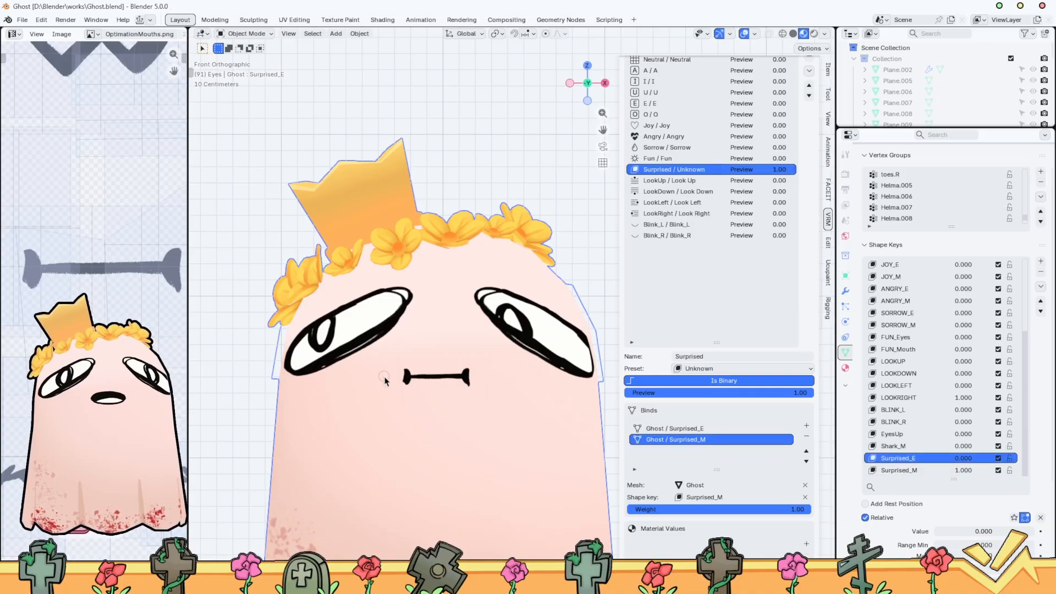
scroll(387, 380, down, 3)
key(ctrl+Tab)
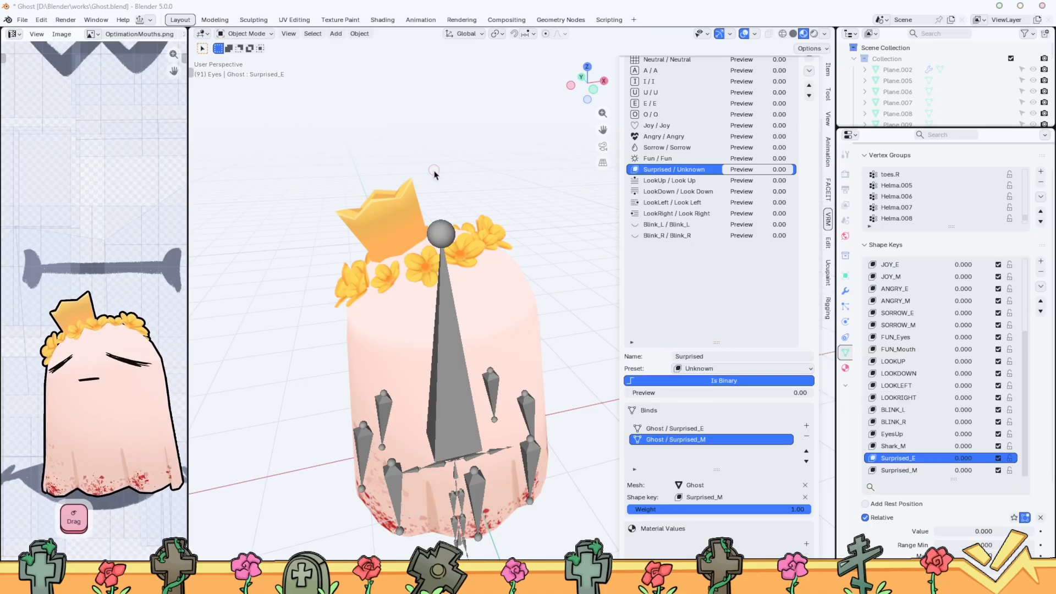
click(434, 171)
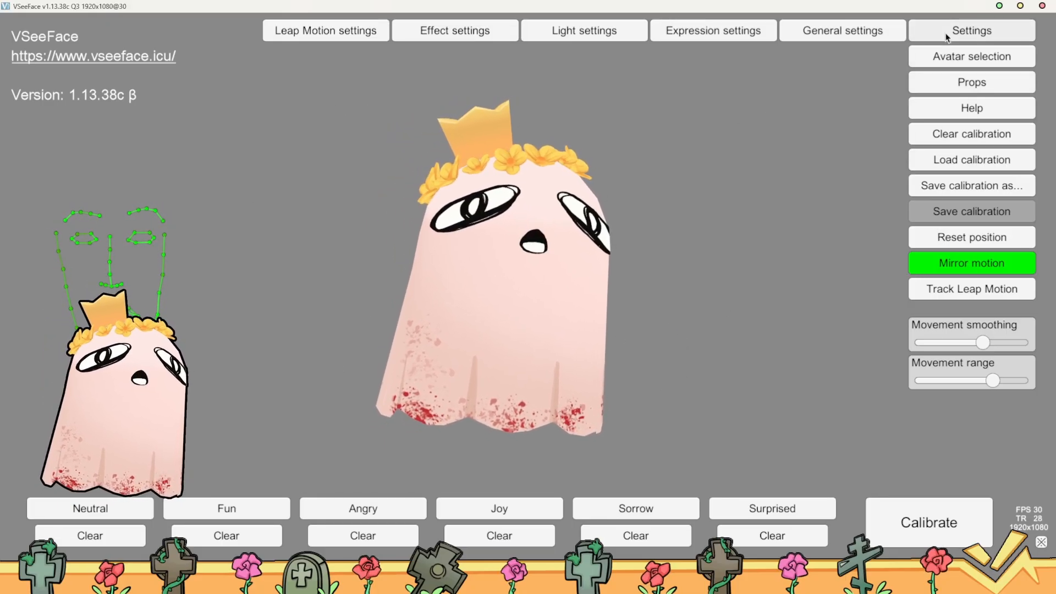
In VSeeFace's avatar selection, remove the second Ghost2.0 avatar, add the avatar file again, and close the selection
click(972, 56)
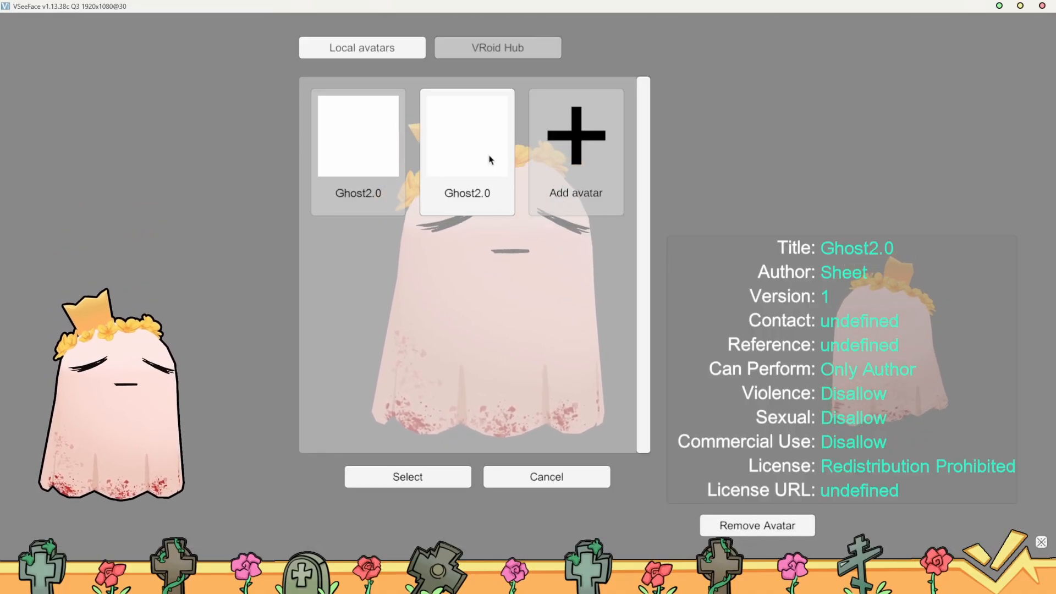
click(732, 525)
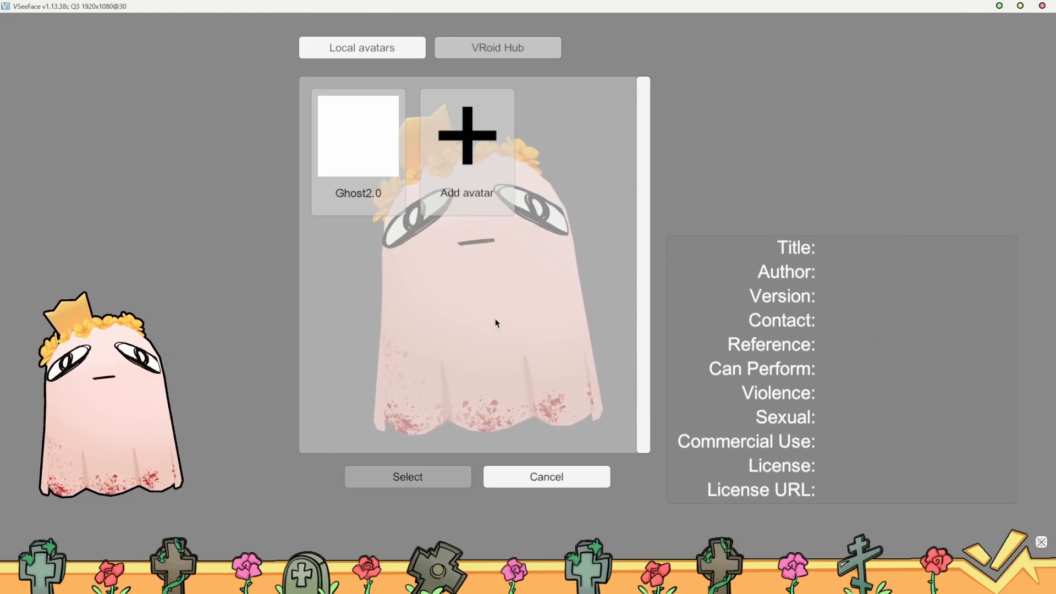
click(471, 209)
double_click(193, 88)
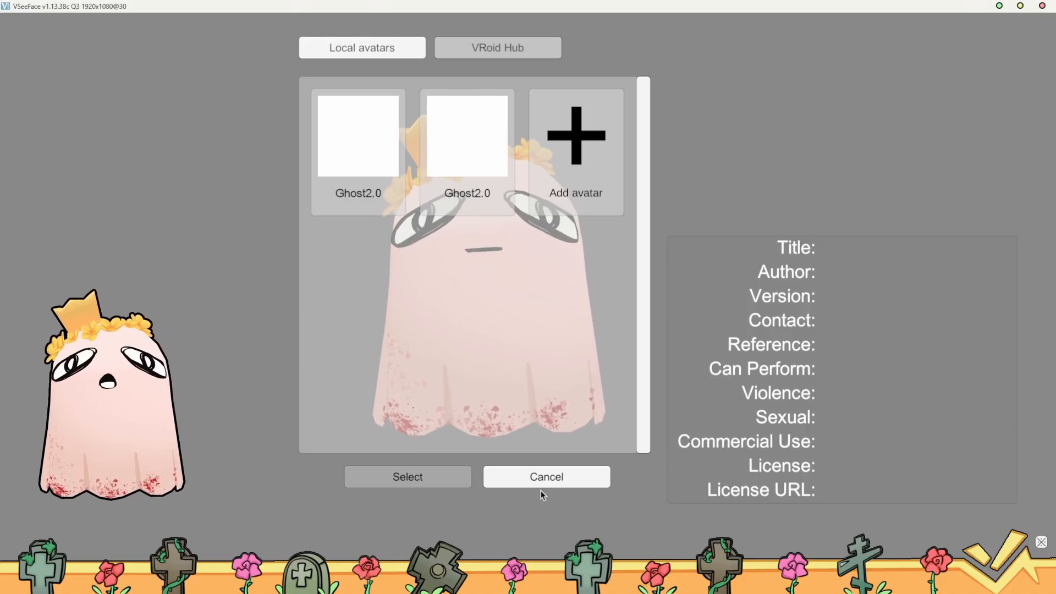
click(550, 475)
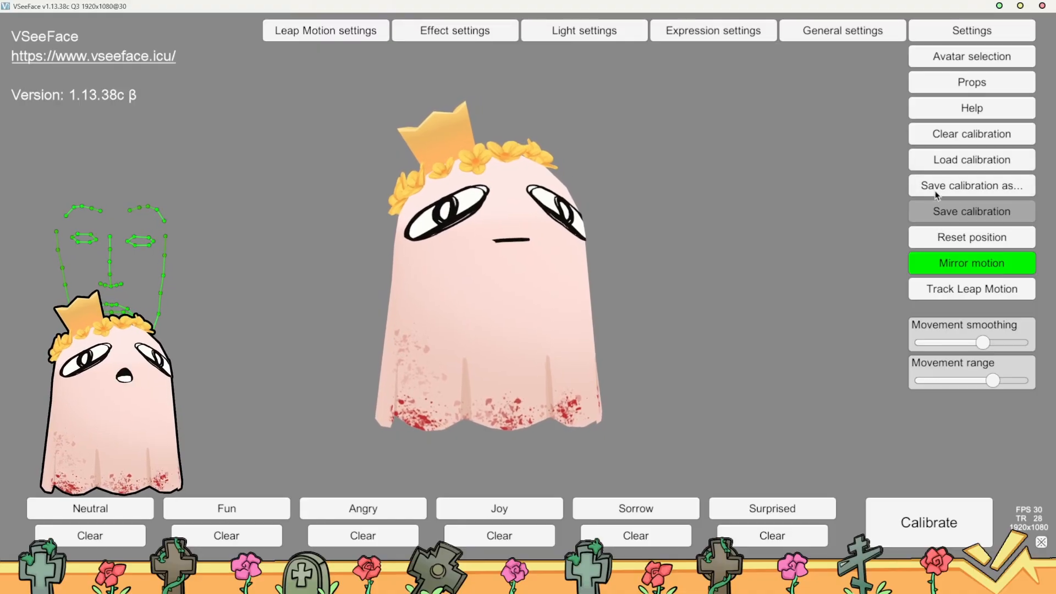
Save the expression calibration as Ghost03Calib in the Calibs folder
click(977, 194)
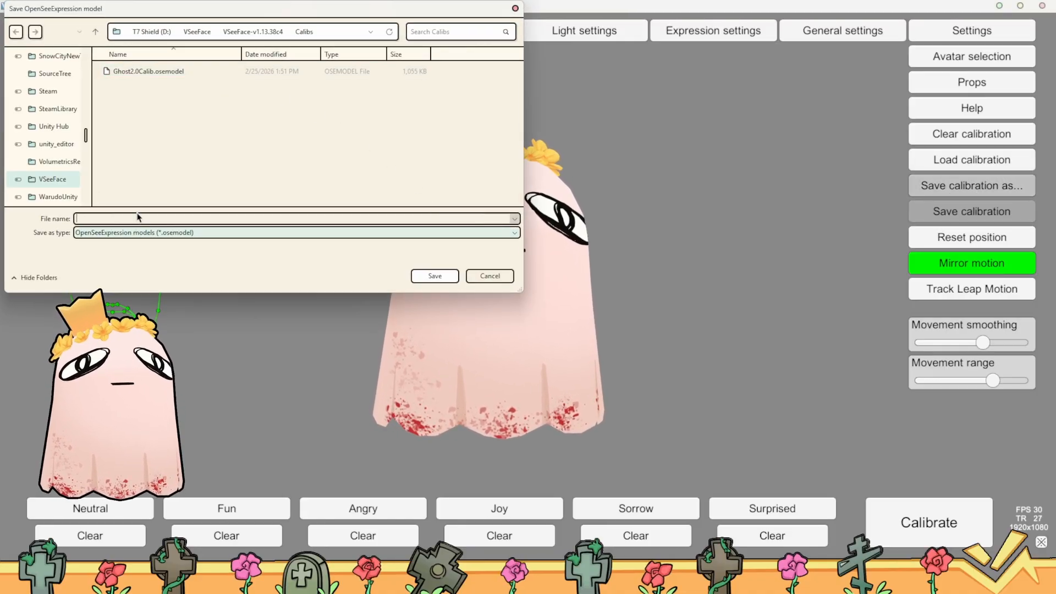
text(Gh)
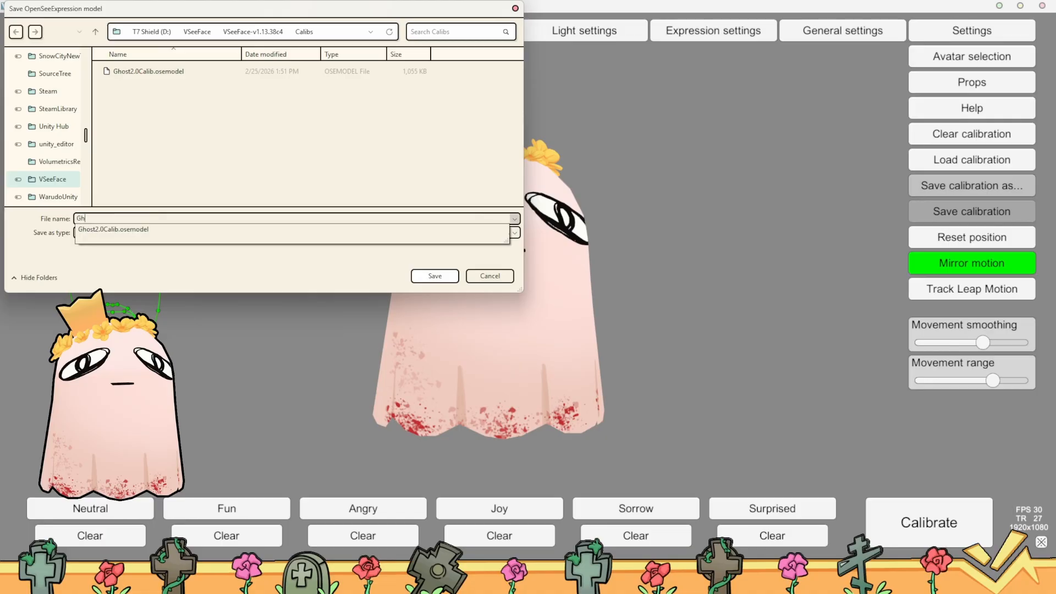
text(ost02)
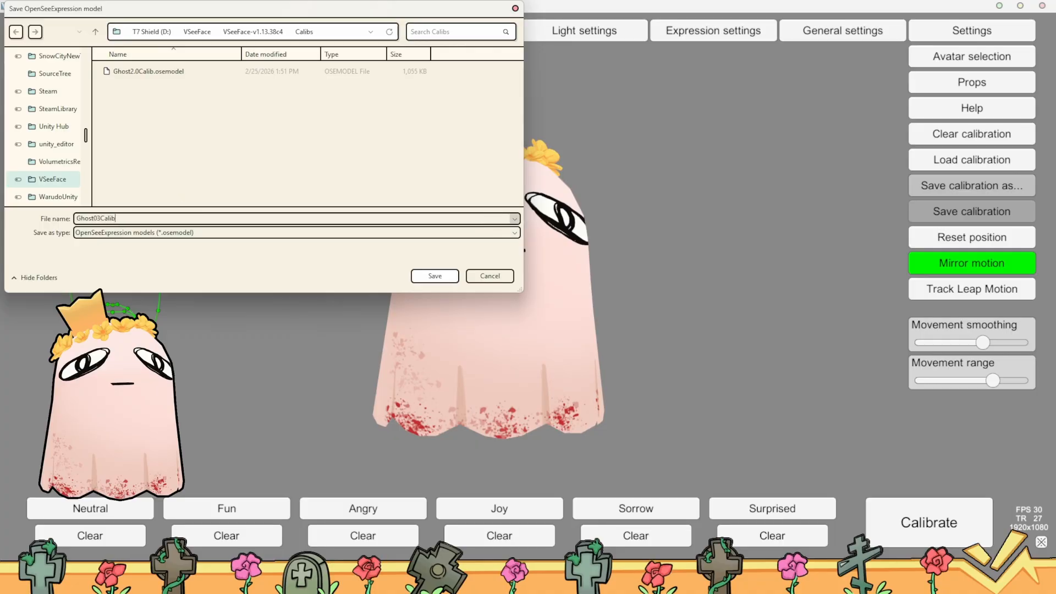
key(Return)
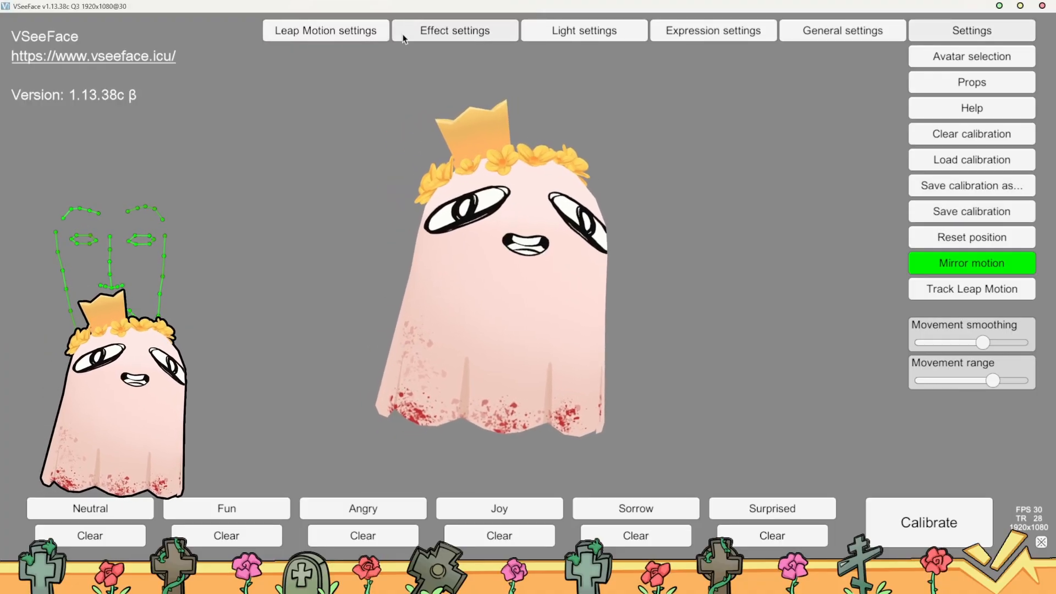
Look over the Leap Motion settings, close them, and view the Halftone options in the effect settings
click(337, 32)
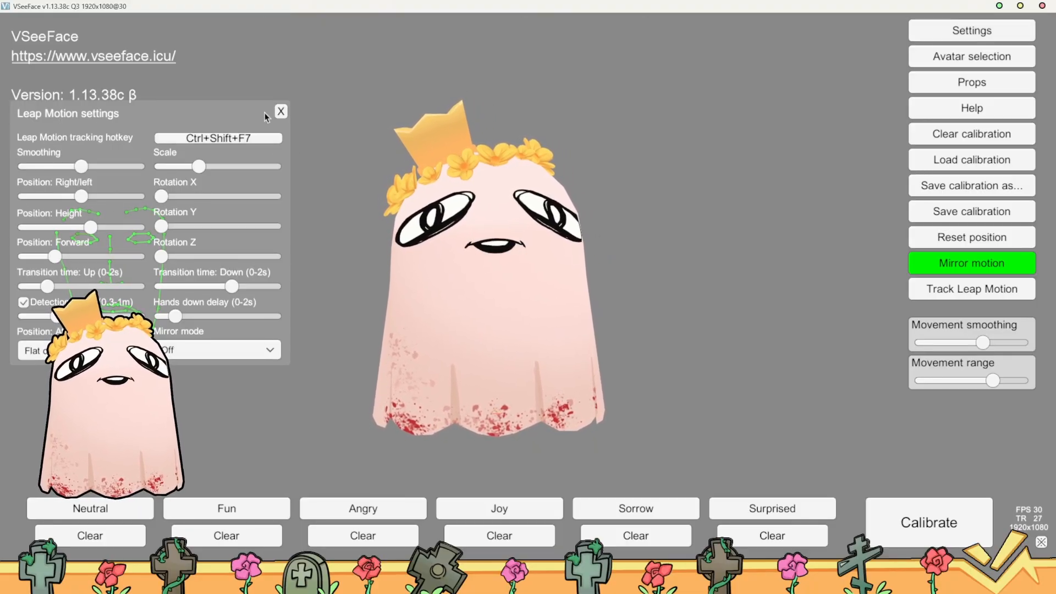
click(282, 111)
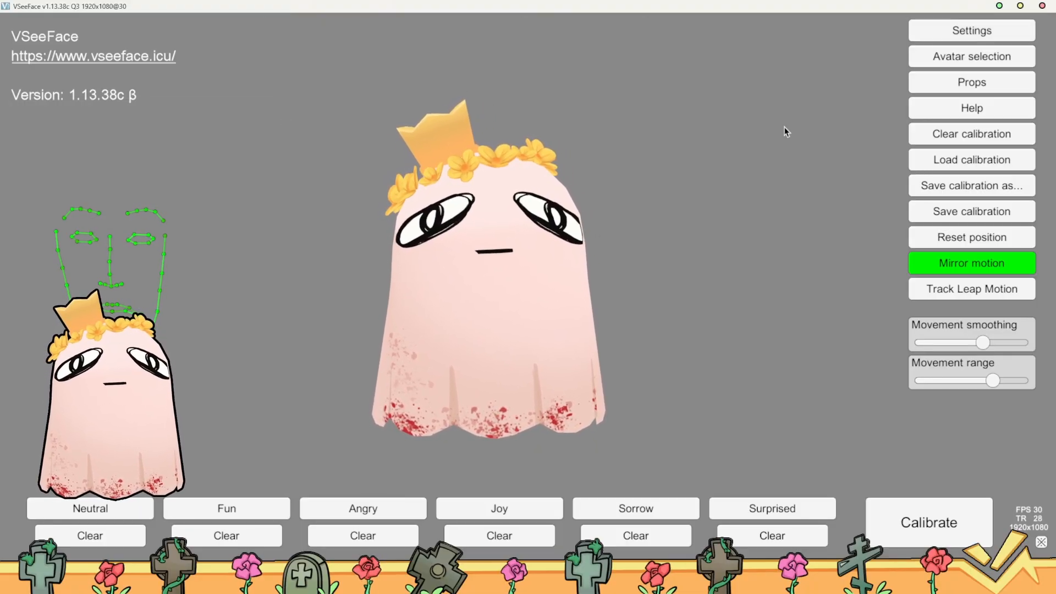
click(956, 34)
click(436, 36)
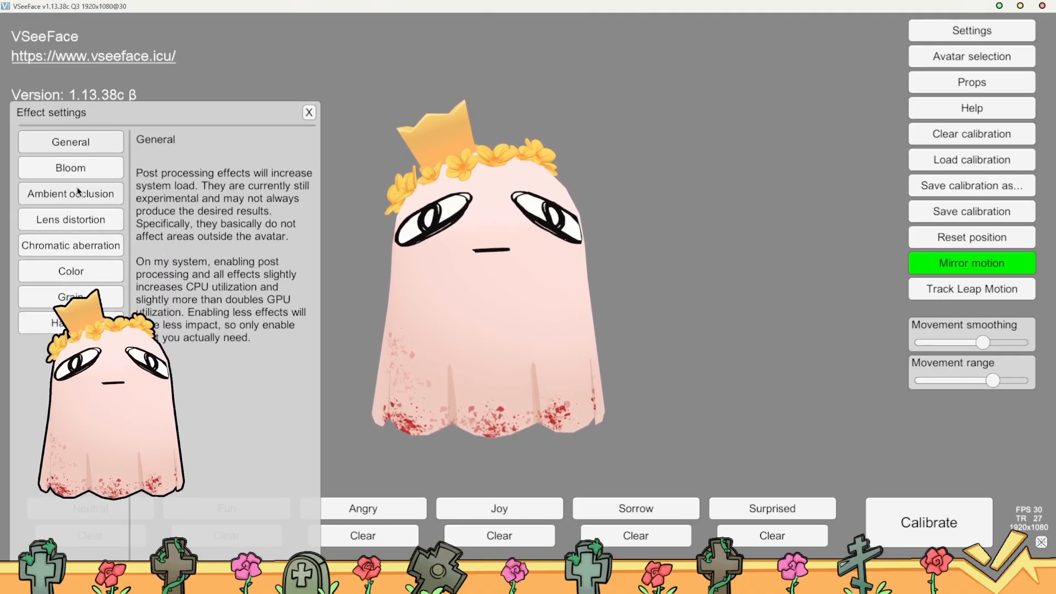
click(71, 323)
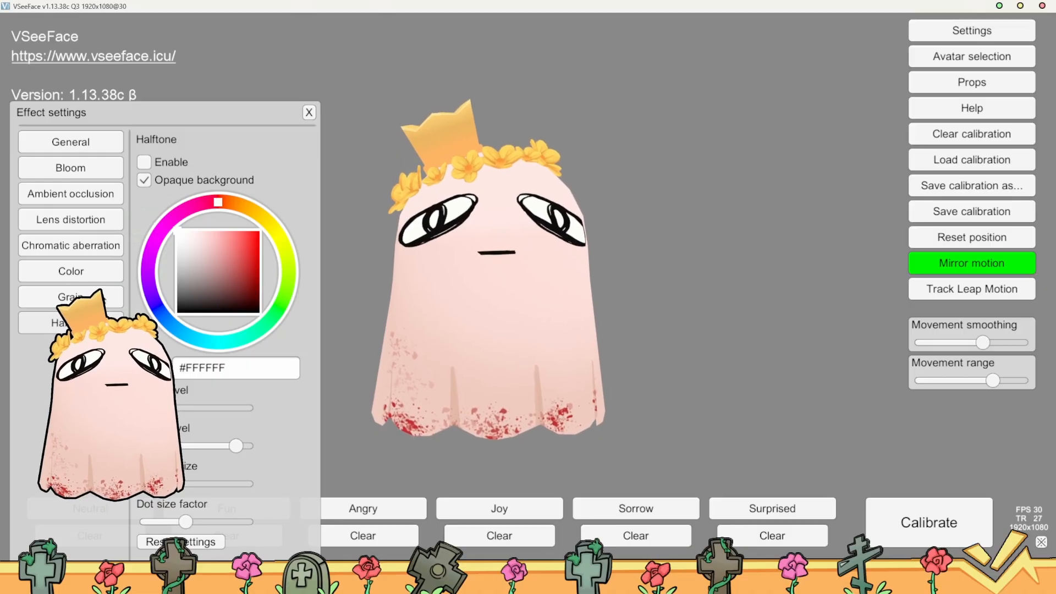
Try raising the Tint in the Color effect and return to the General effects page
click(74, 273)
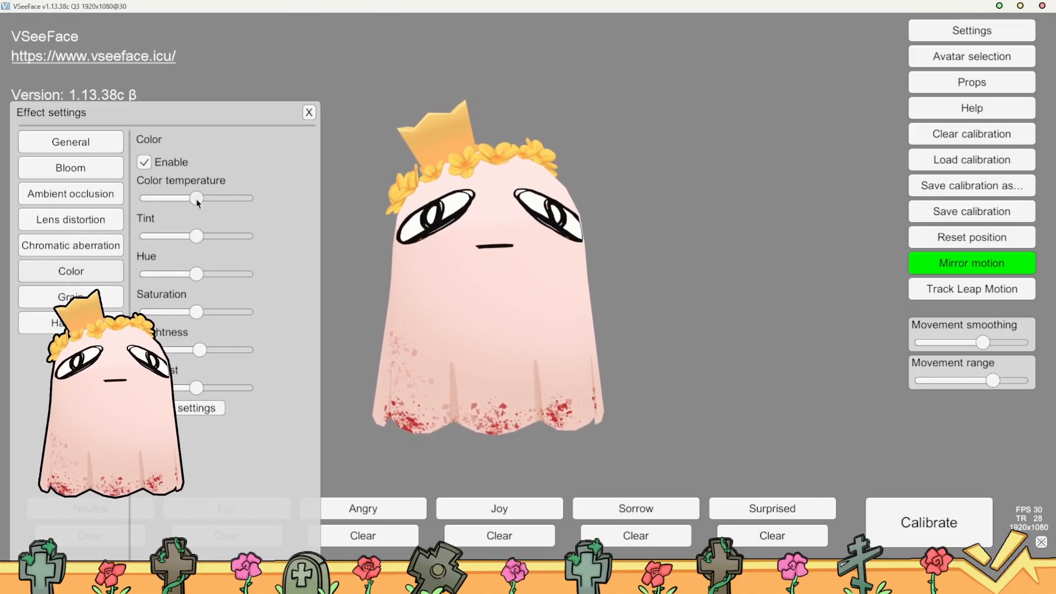
drag(197, 242, 239, 242)
drag(215, 278, 478, 369)
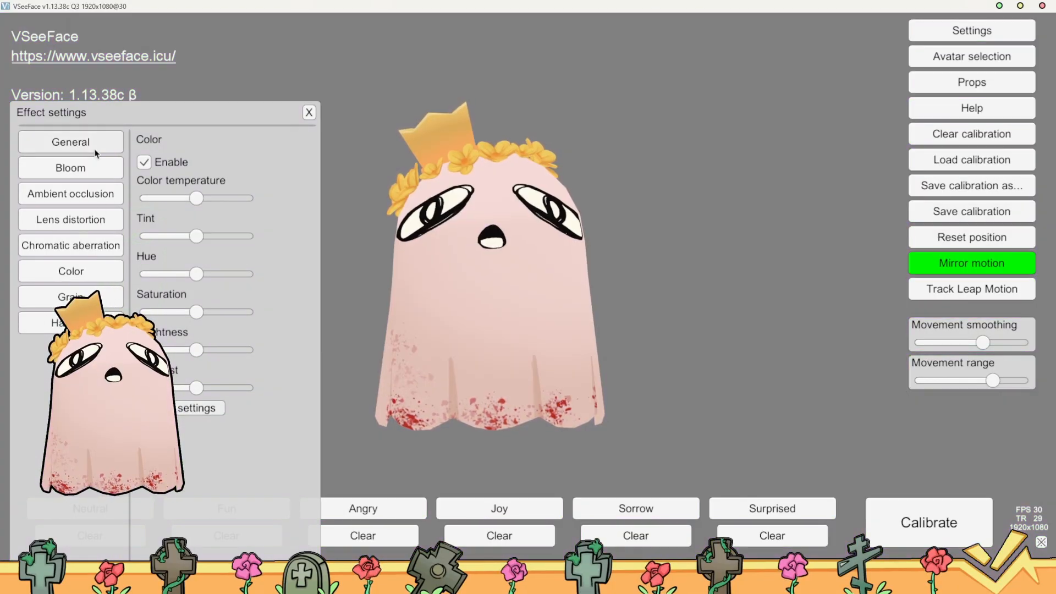
click(50, 144)
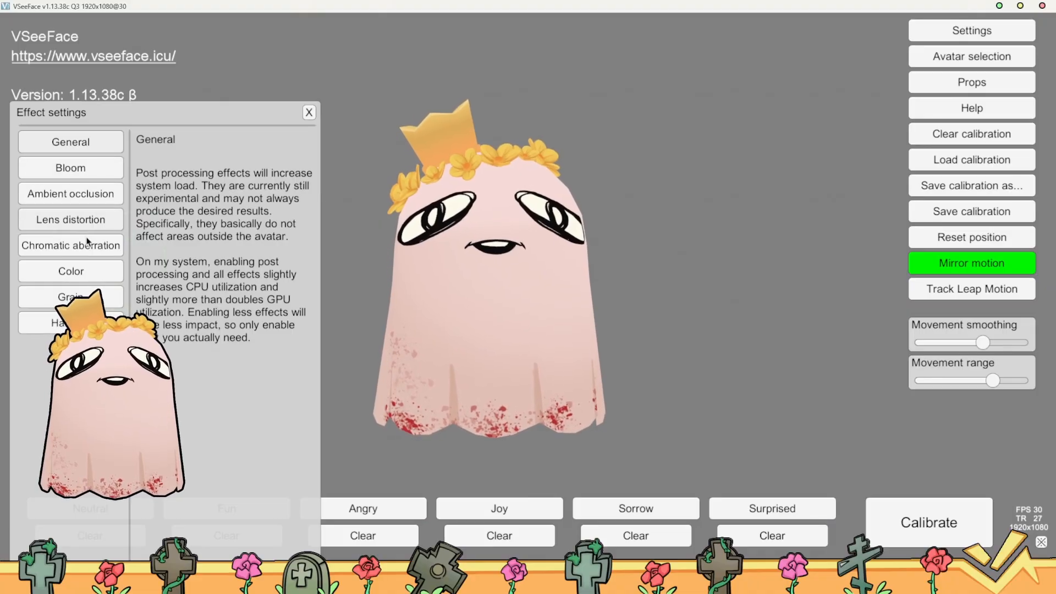
Close the effect settings and view the Ambient and Sun options in the light settings, including the sun's Shadows option
click(307, 114)
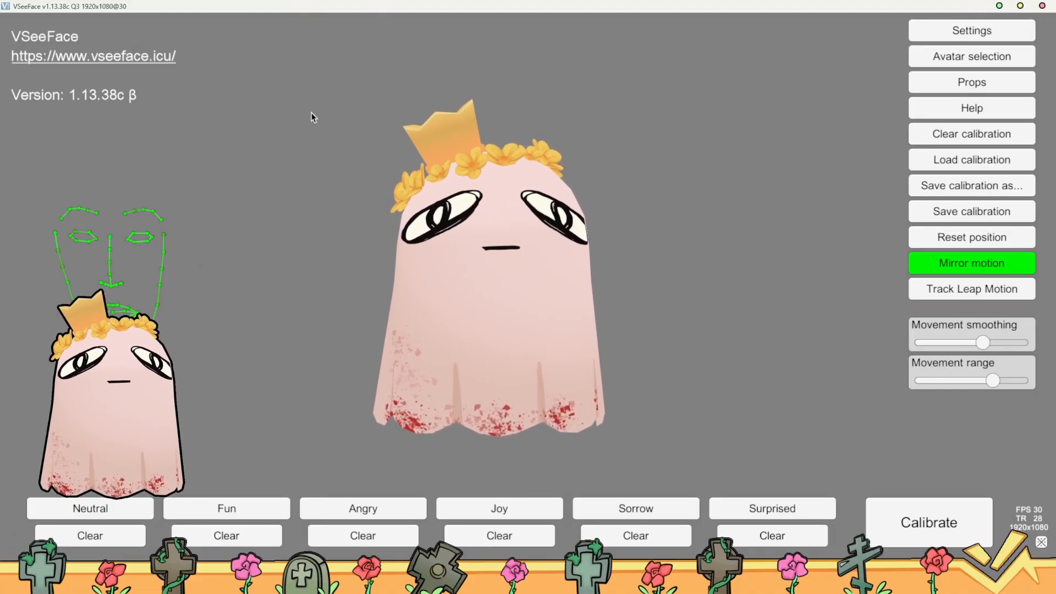
click(916, 25)
click(550, 30)
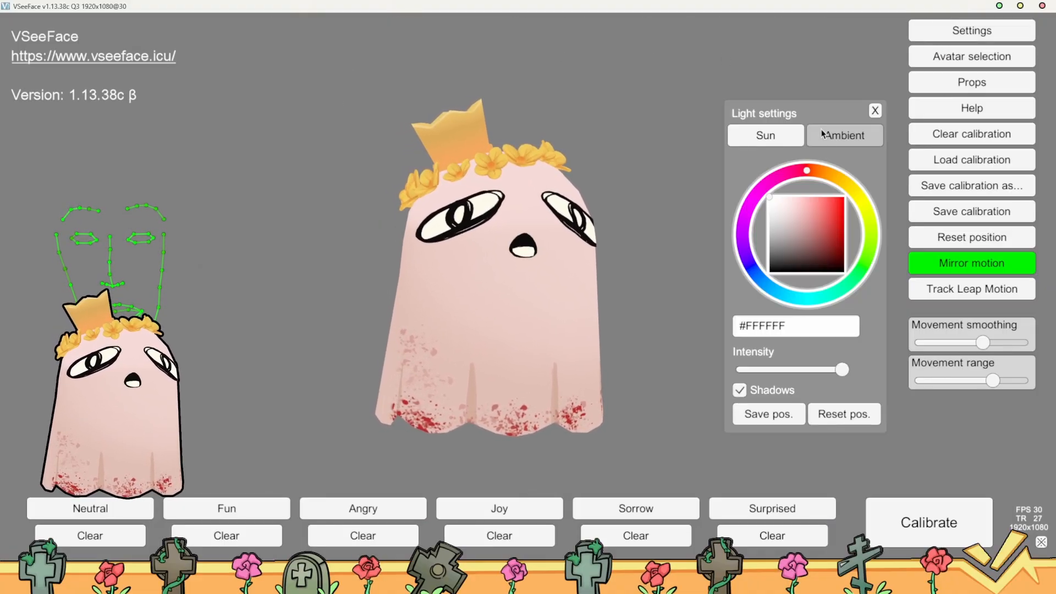
click(840, 139)
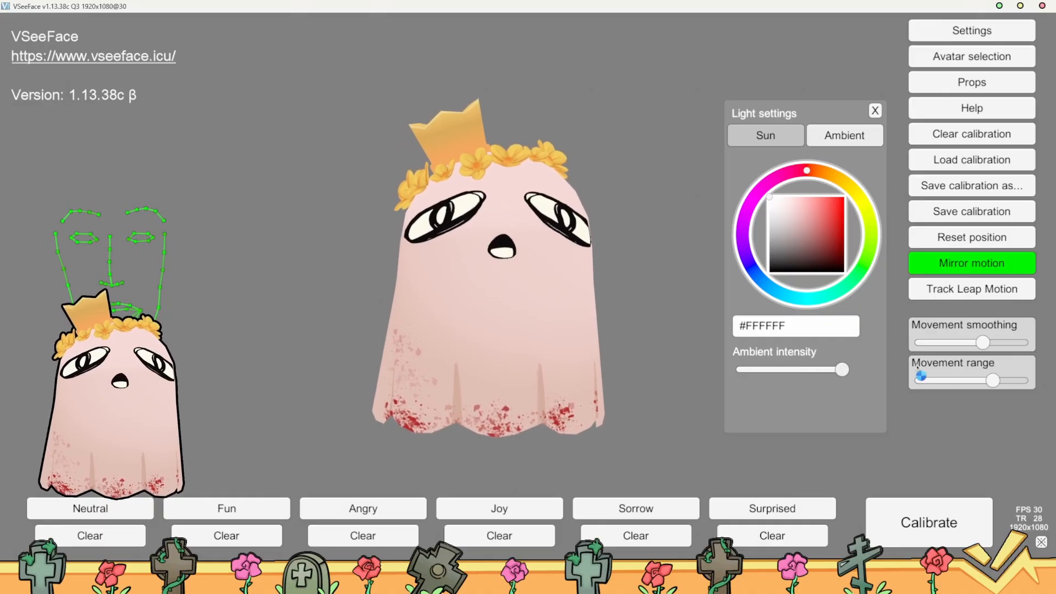
click(768, 135)
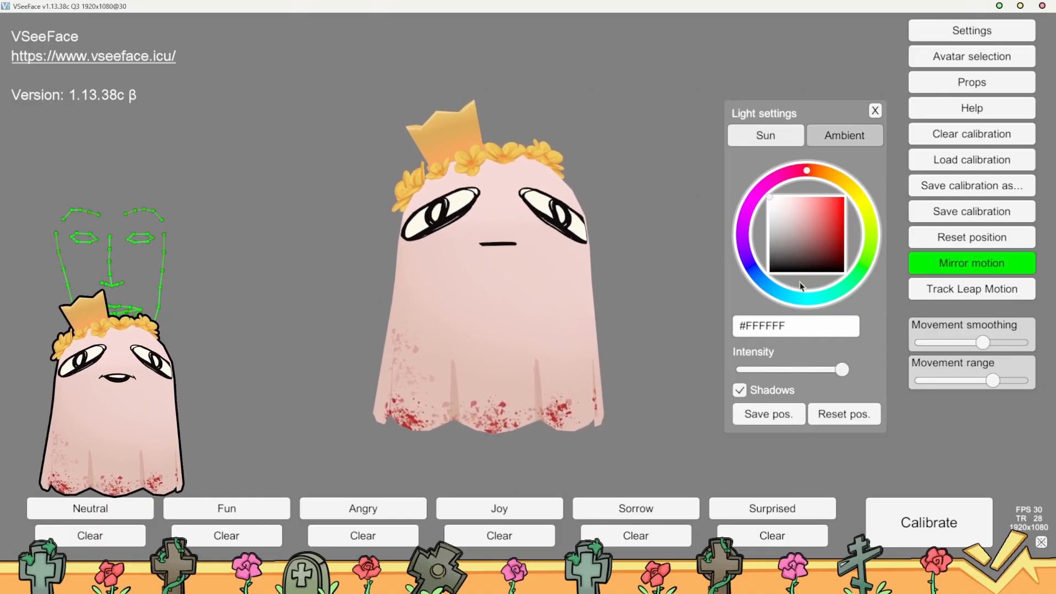
click(740, 391)
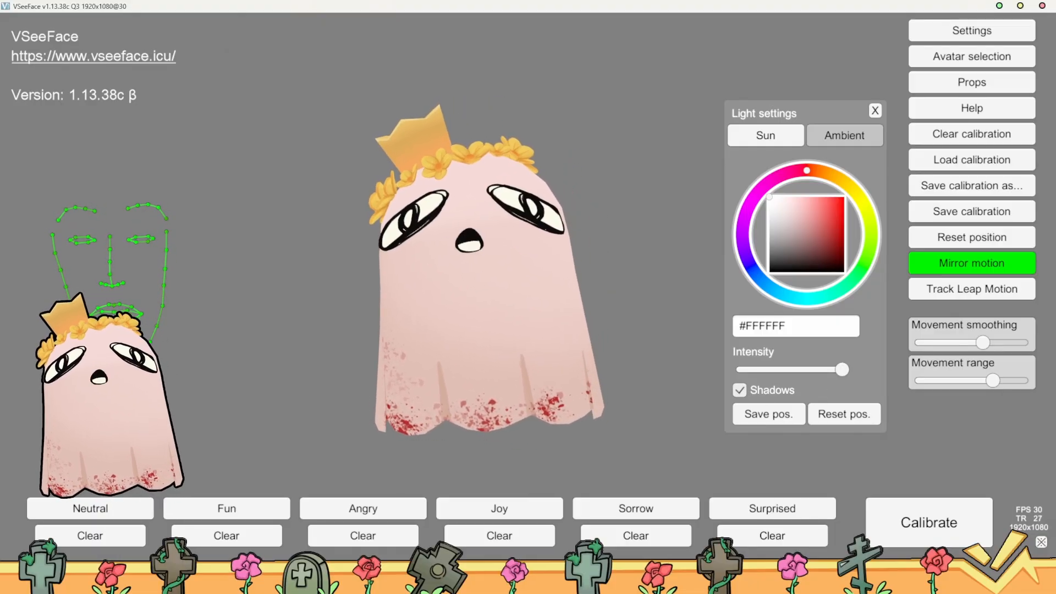
Switch to Blender, look over the ghost's VRM MToon material lighting settings, and return to VSeeFace
key(super)
click(481, 580)
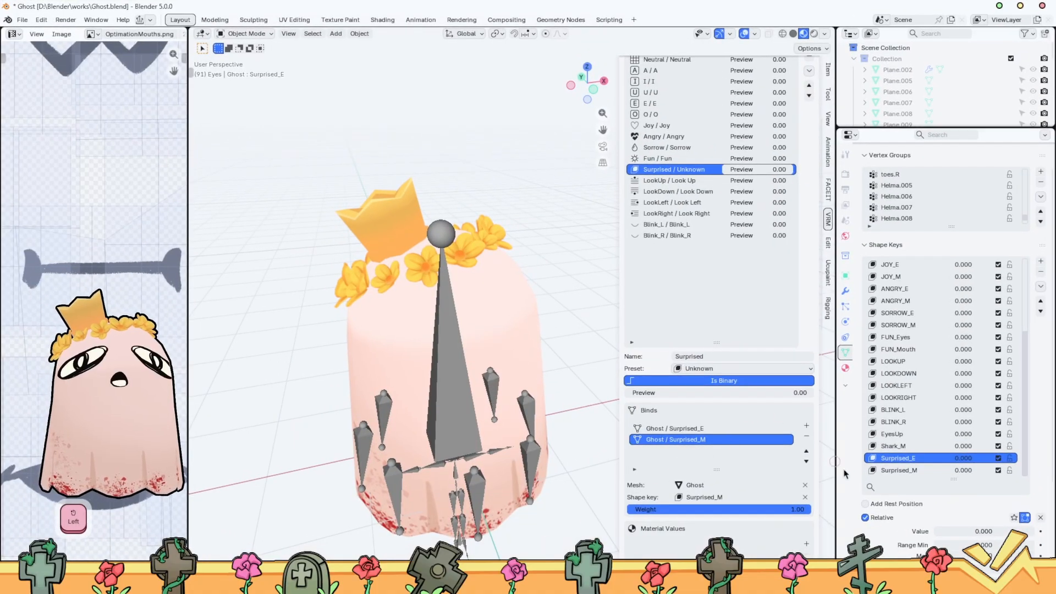
click(846, 368)
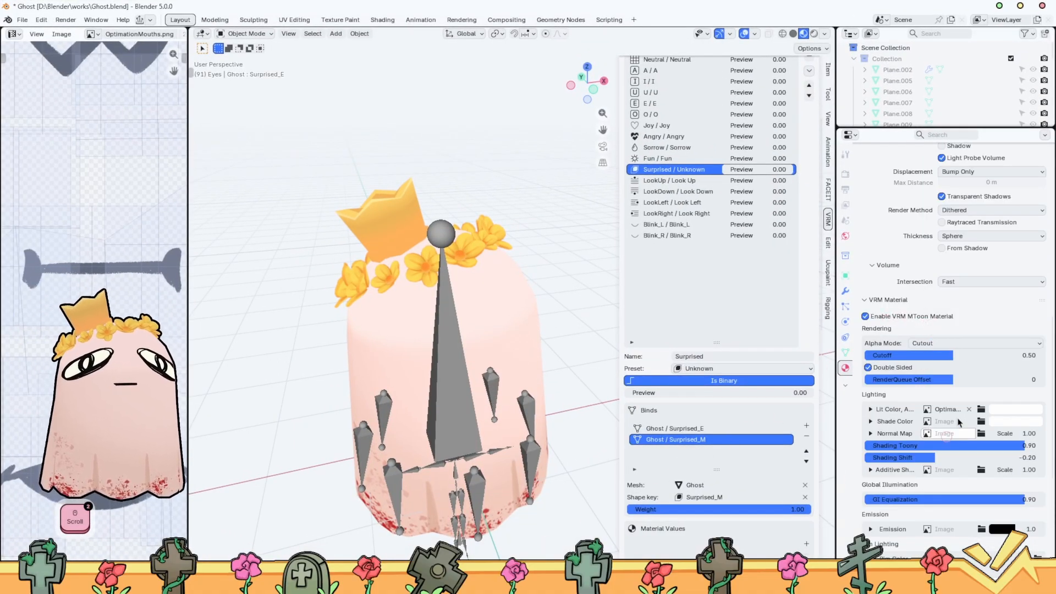
click(999, 6)
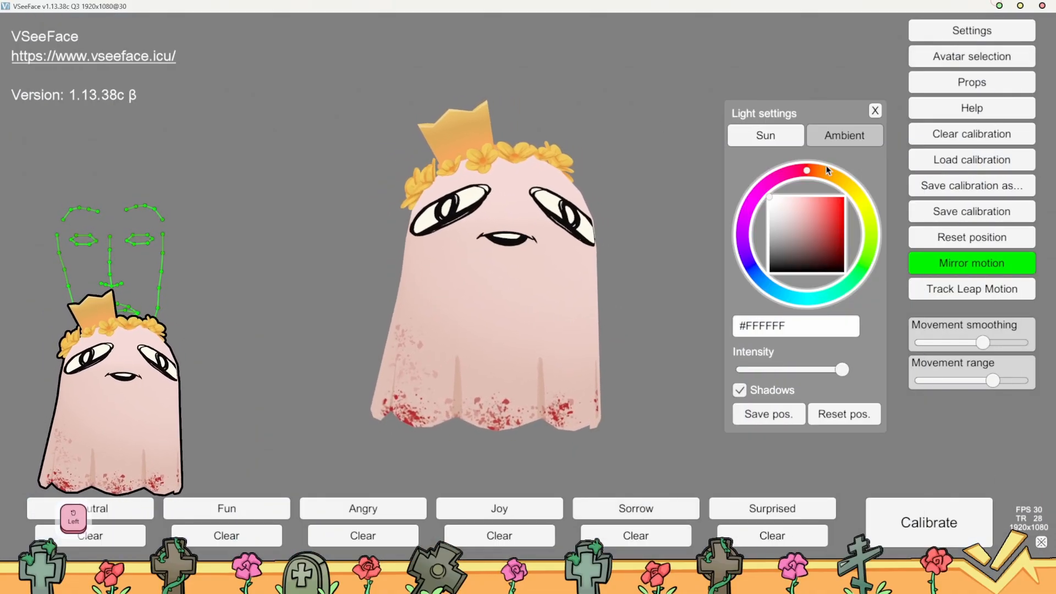
Compare the Ambient and Sun light options once more and close the light settings
click(844, 136)
click(759, 135)
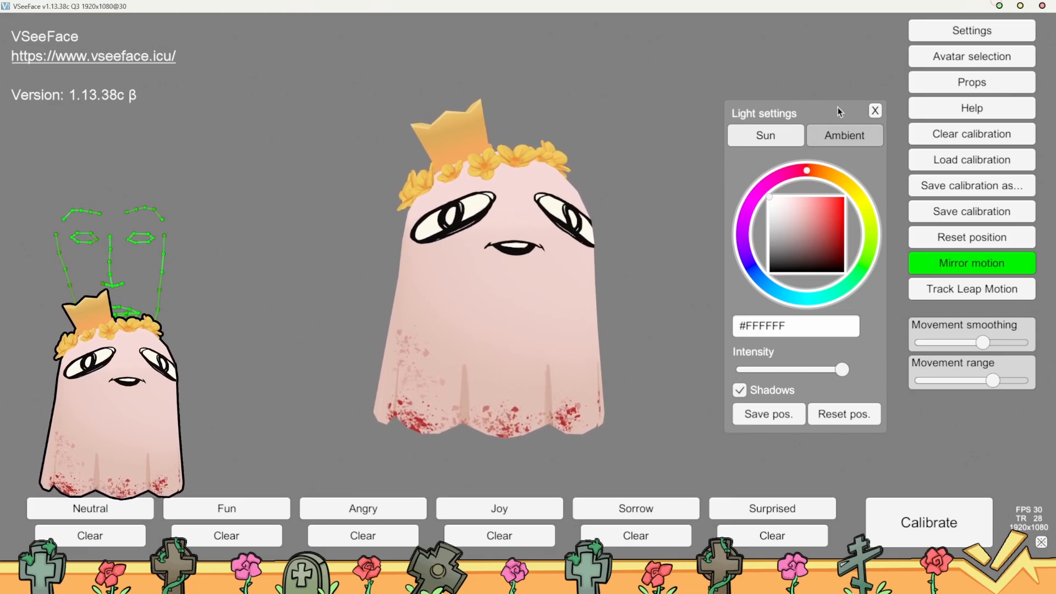
click(876, 112)
Try adding the ghost image from the kuvat folder as a prop and placing it beside the avatar
click(994, 85)
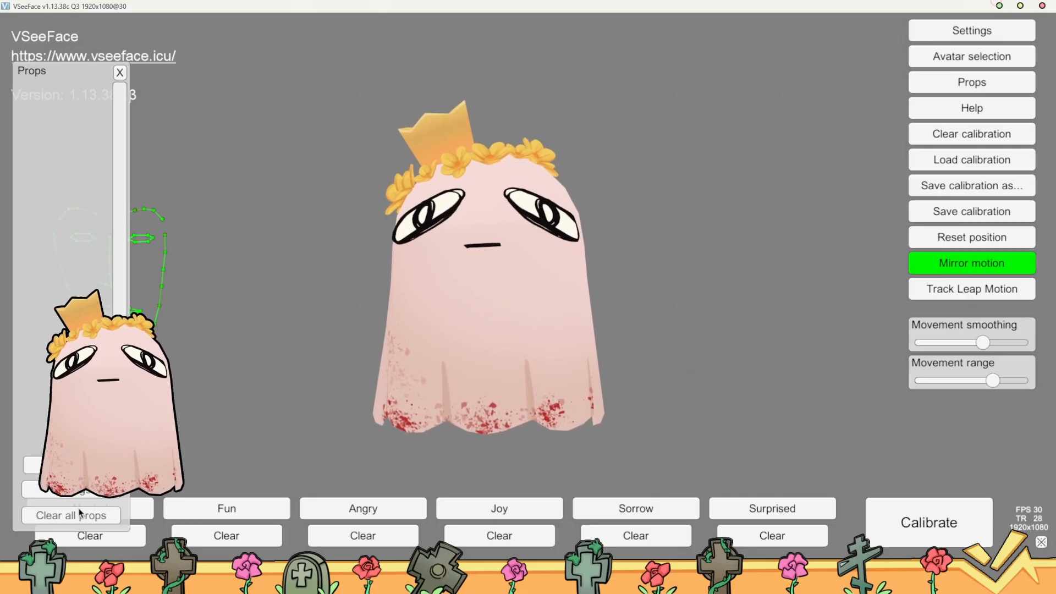
click(74, 465)
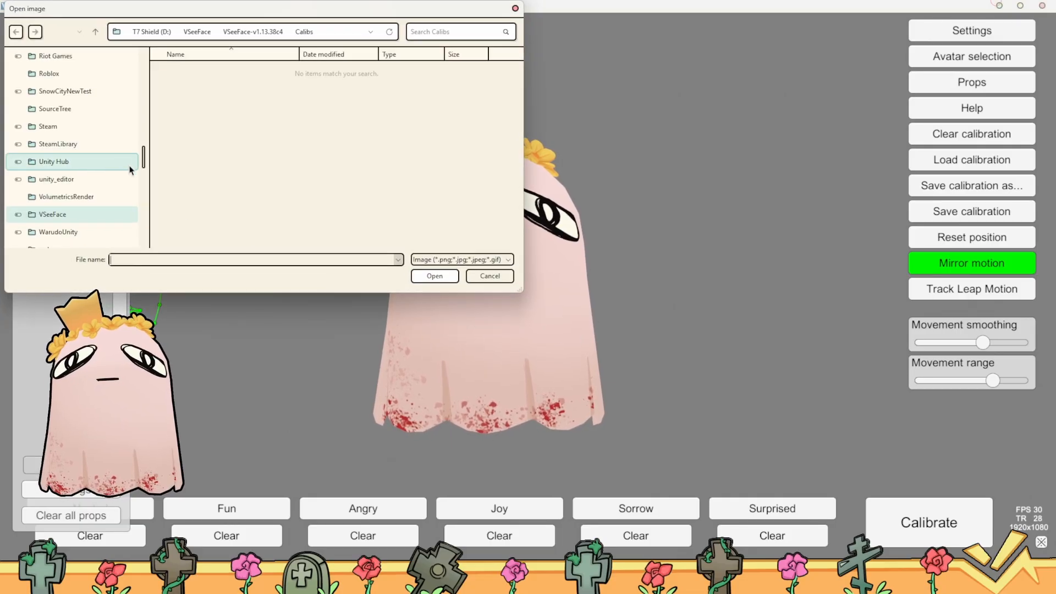
drag(144, 165, 147, 238)
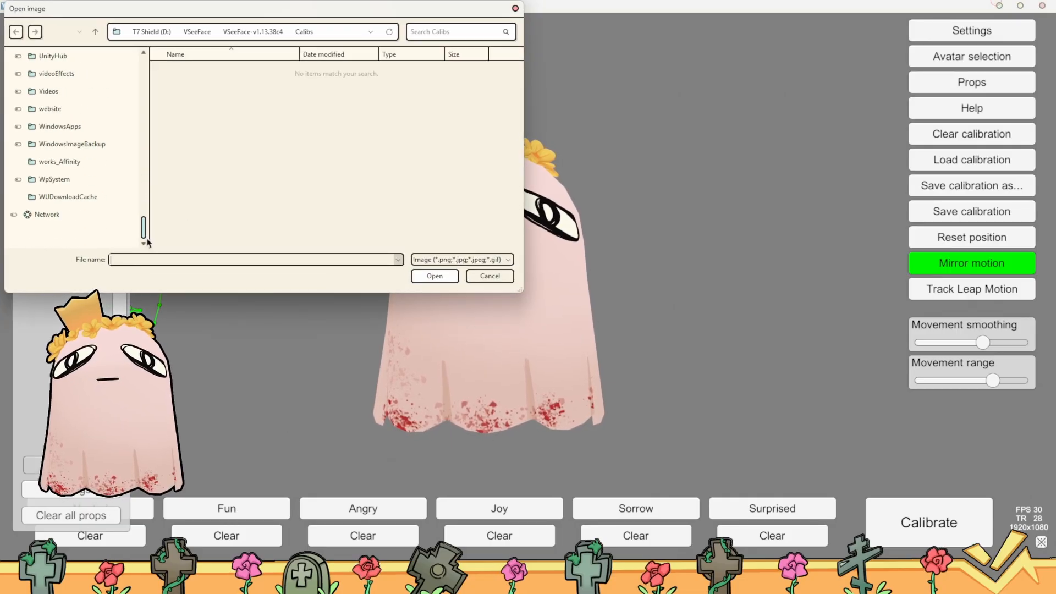
scroll(104, 157, up, 6)
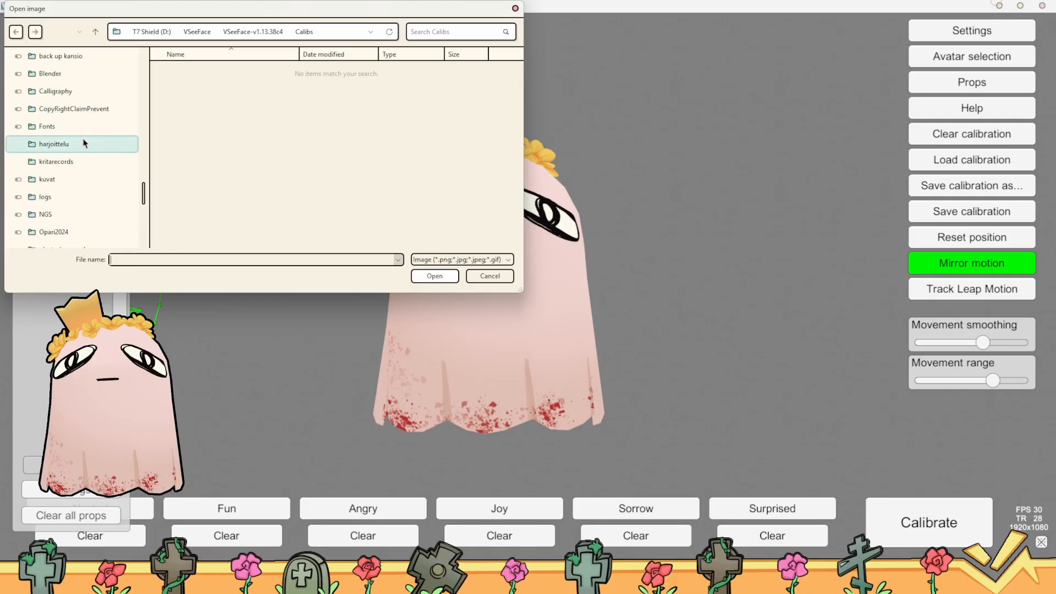
click(67, 180)
drag(40, 125, 342, 156)
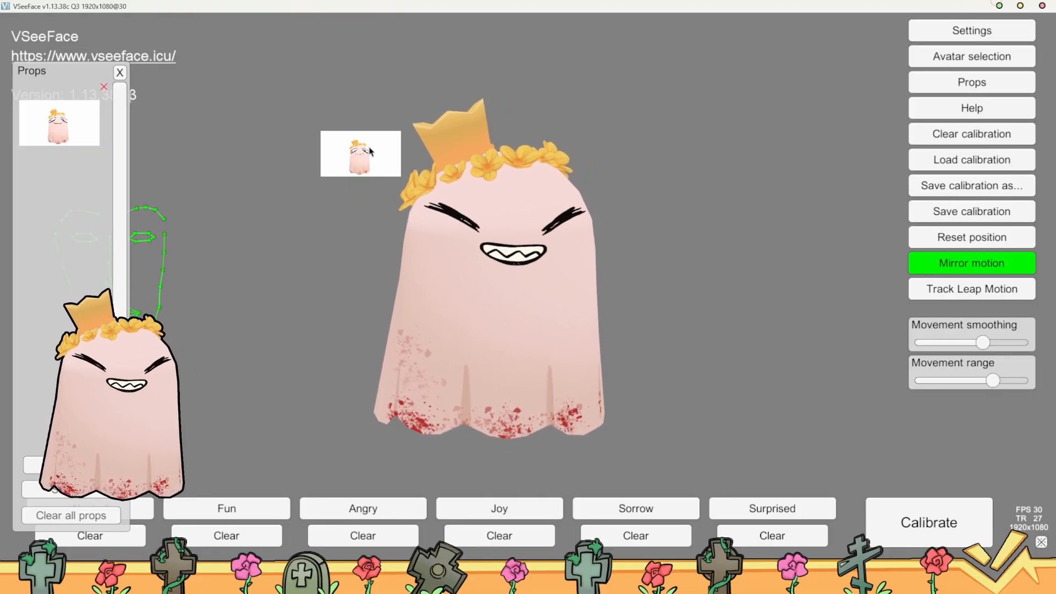
drag(371, 151, 326, 298)
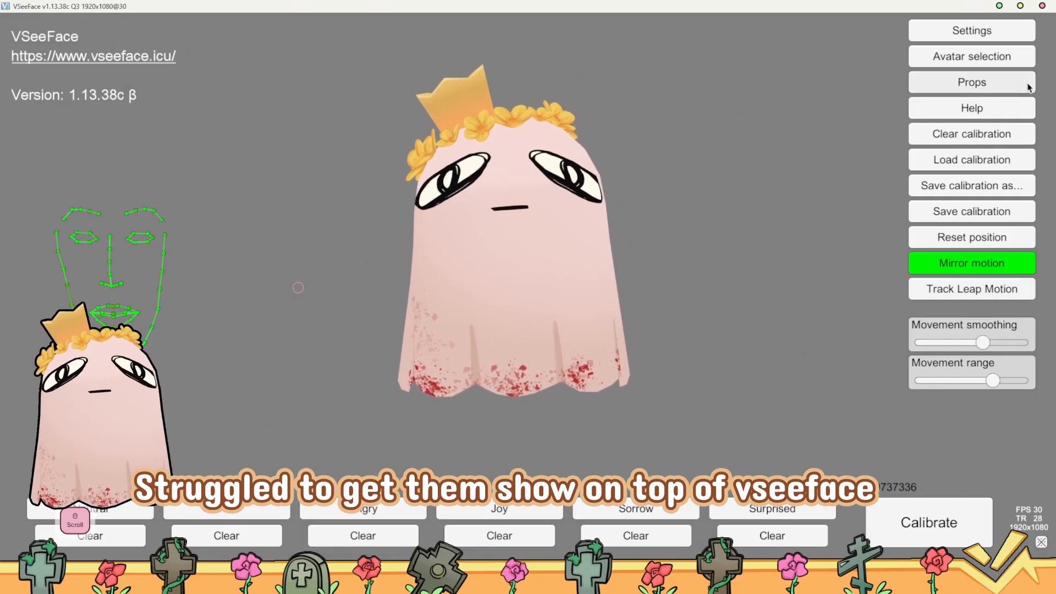
Open the General settings, reposition their window over the avatar, and review the virtual camera, tracking receiver and VMC protocol options
click(1000, 36)
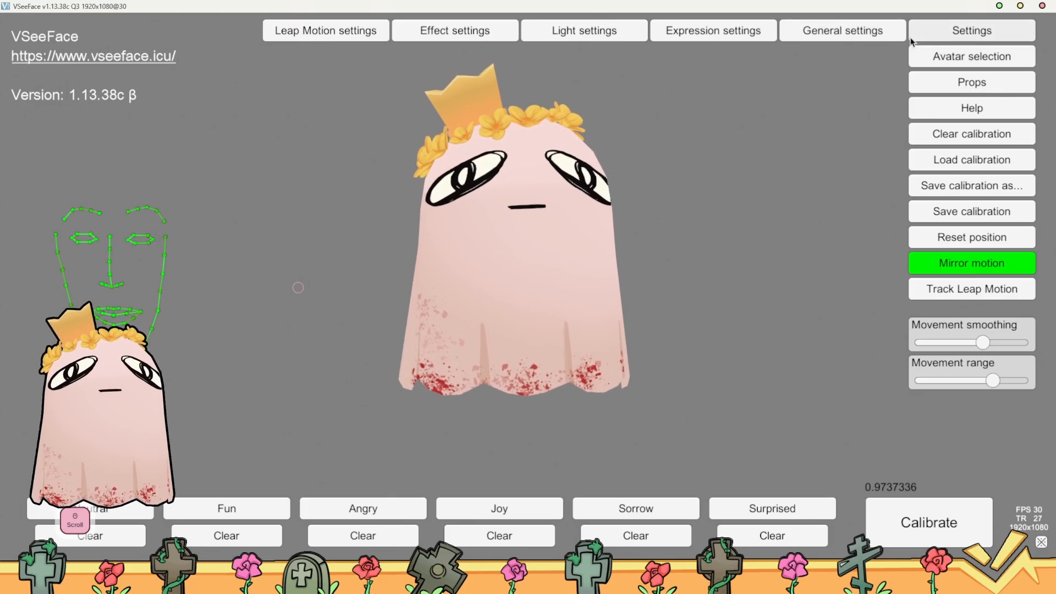
click(852, 41)
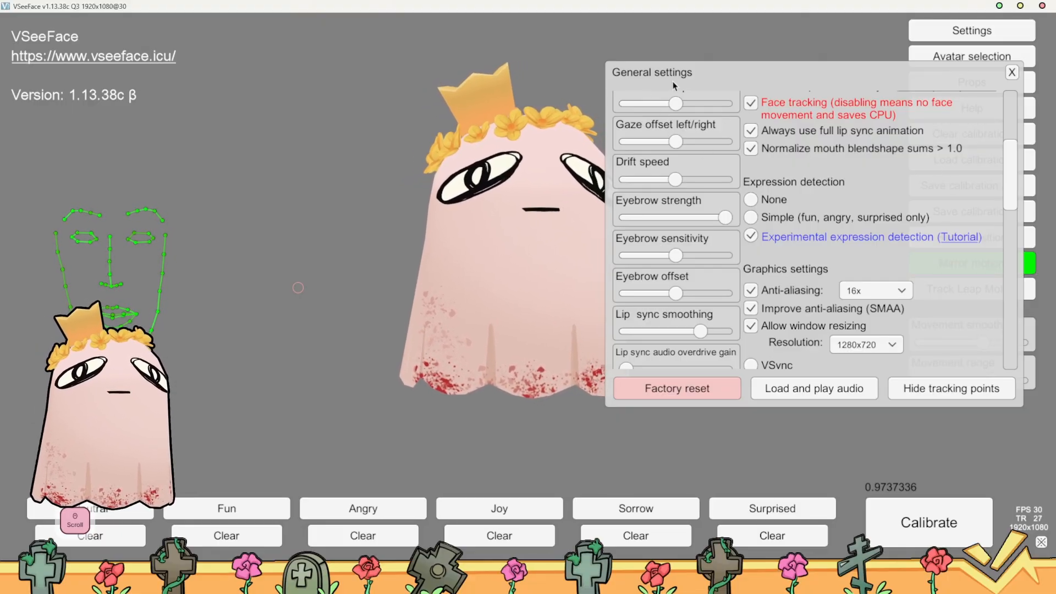
drag(614, 70, 468, 146)
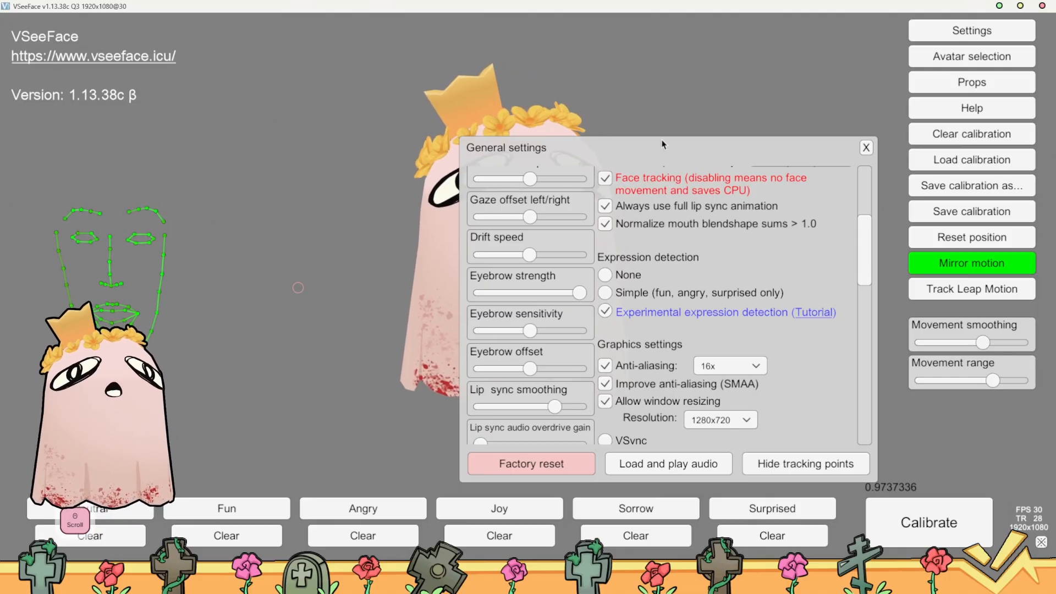
drag(662, 144, 575, 67)
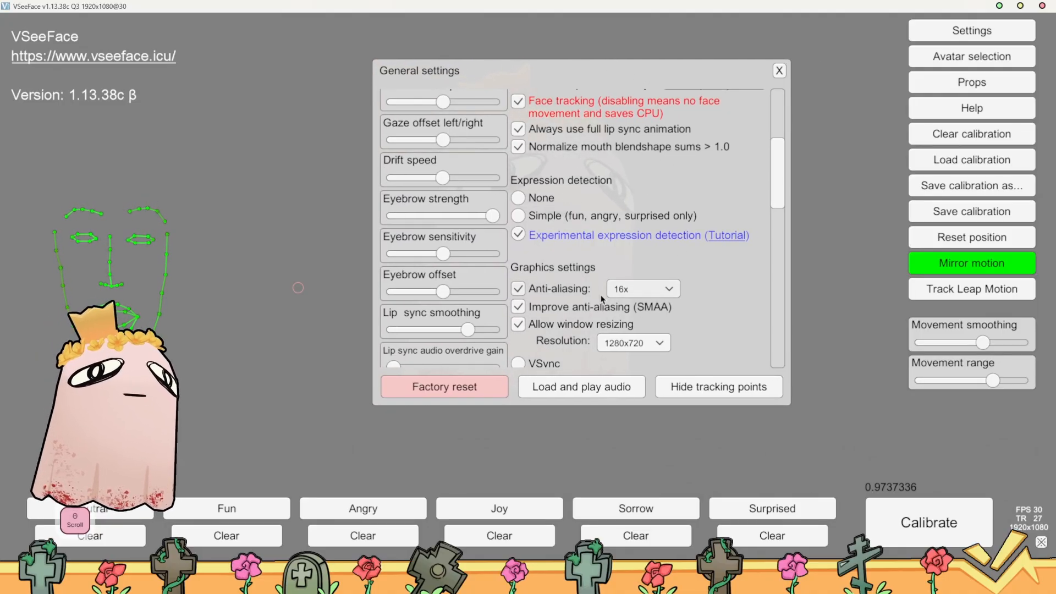
scroll(589, 268, down, 10)
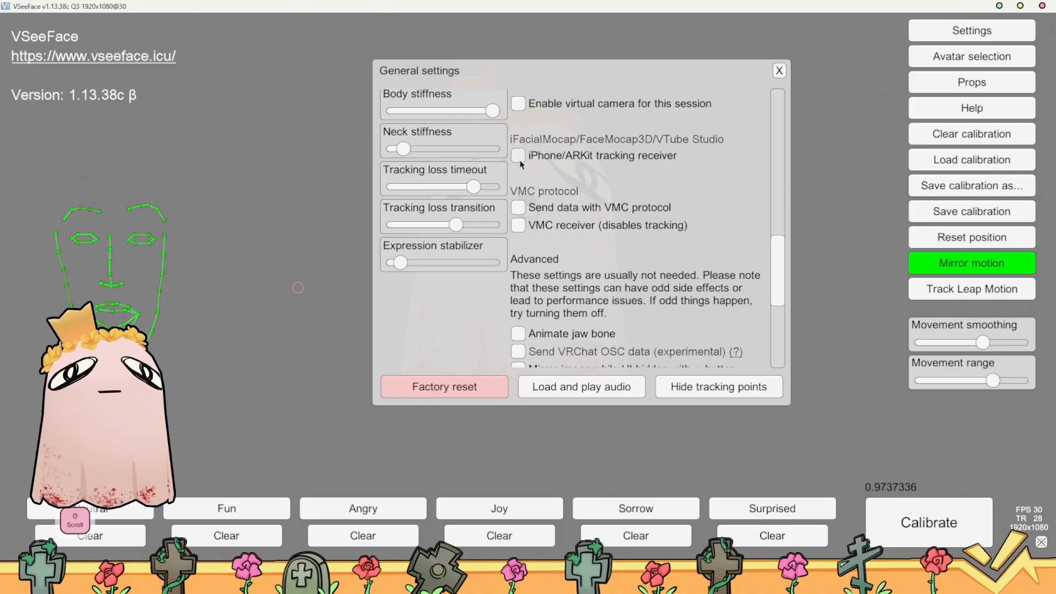
scroll(588, 168, up, 2)
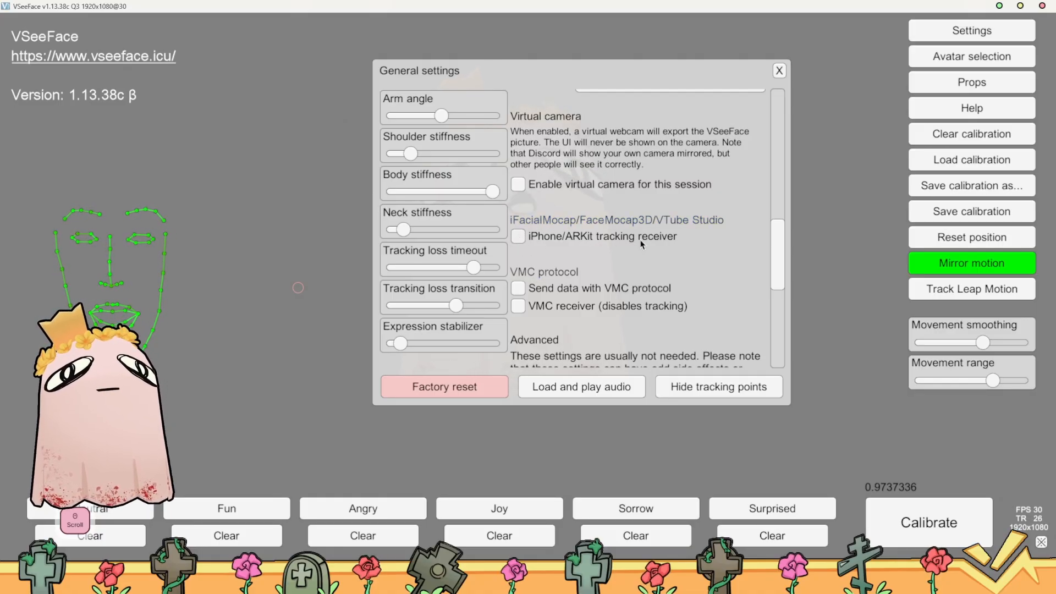
scroll(538, 212, down, 3)
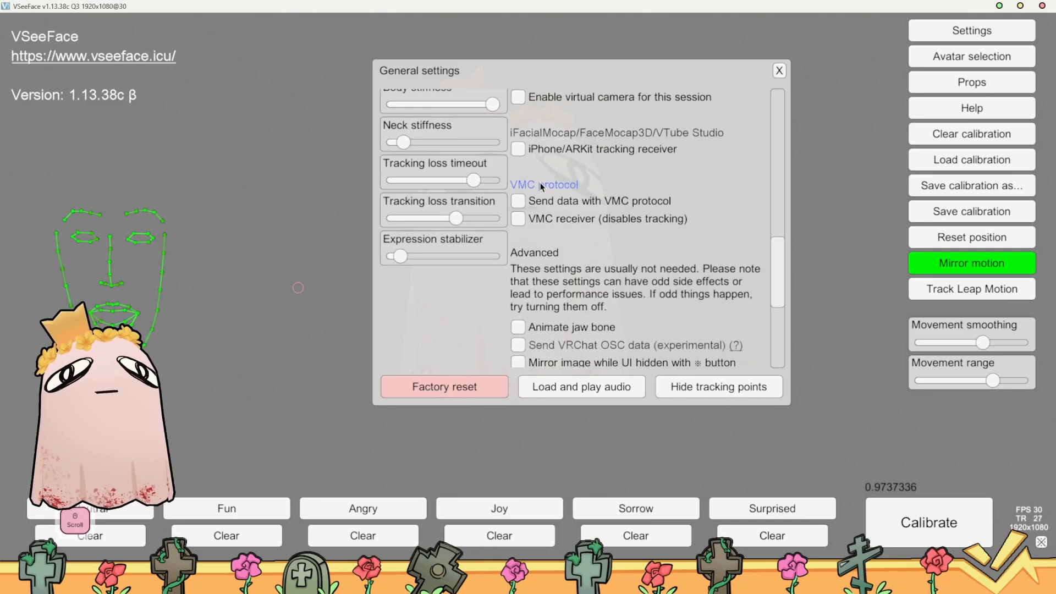
Try the iPhone/ARKit tracking receiver with iFacialMocap, hide its IP address, and look over the advanced options
click(518, 150)
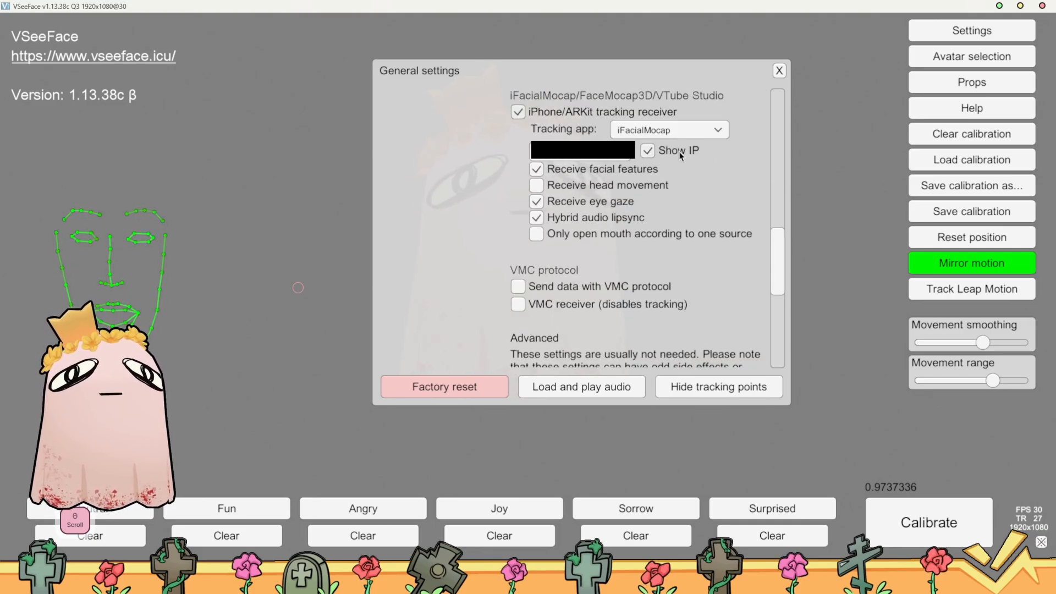
click(661, 156)
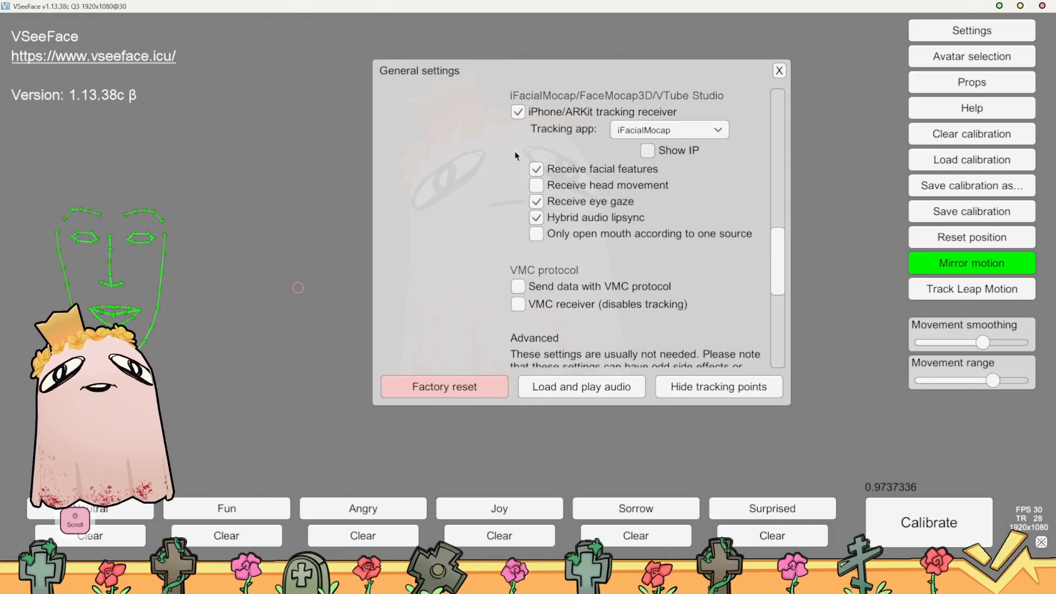
scroll(518, 117, down, 6)
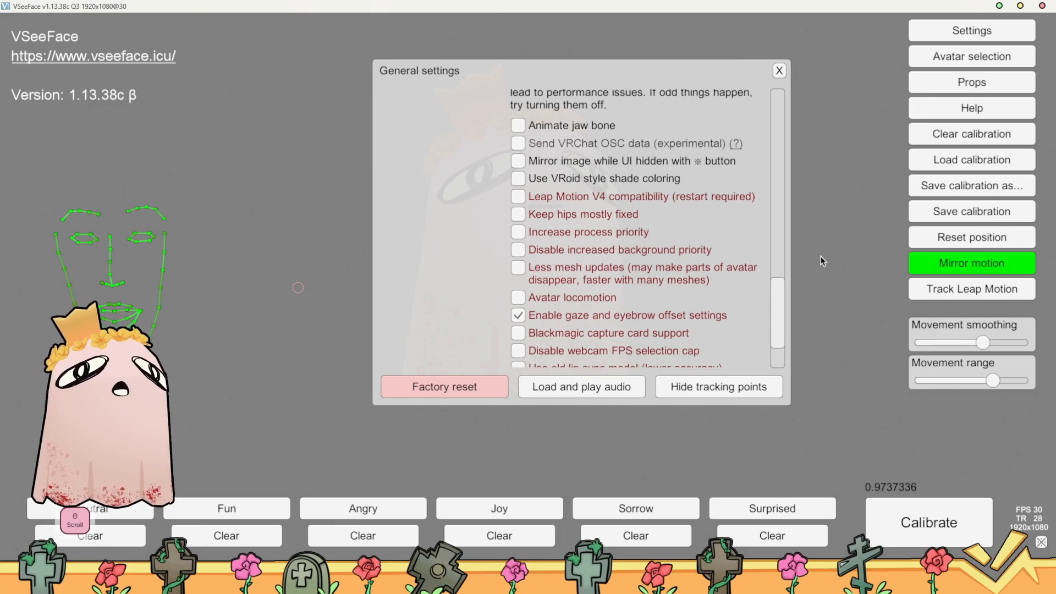
Raise the Arm angle slightly in the General settings
drag(779, 306, 804, 259)
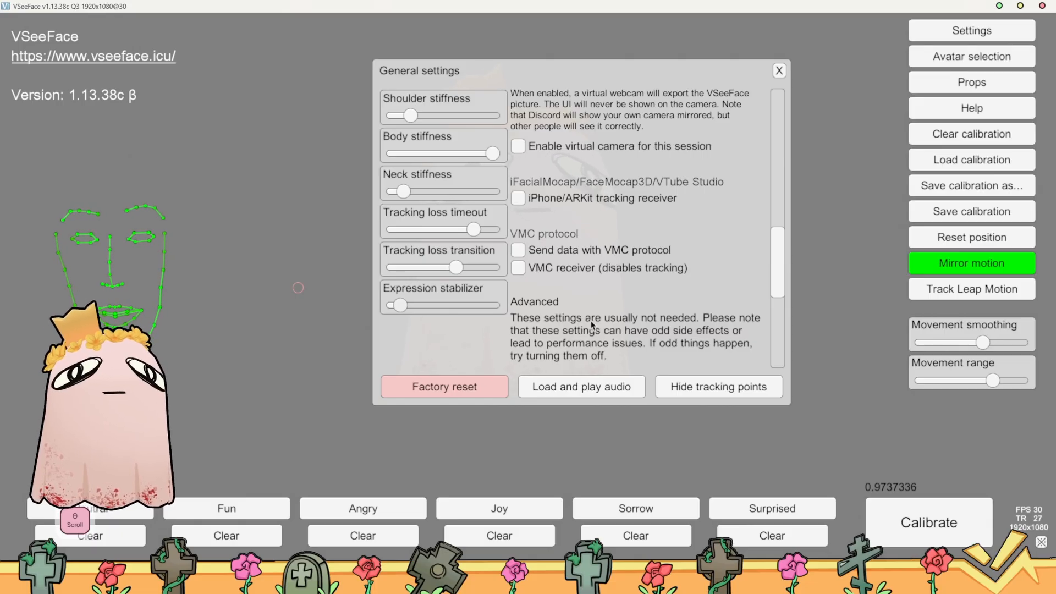
scroll(592, 325, up, 5)
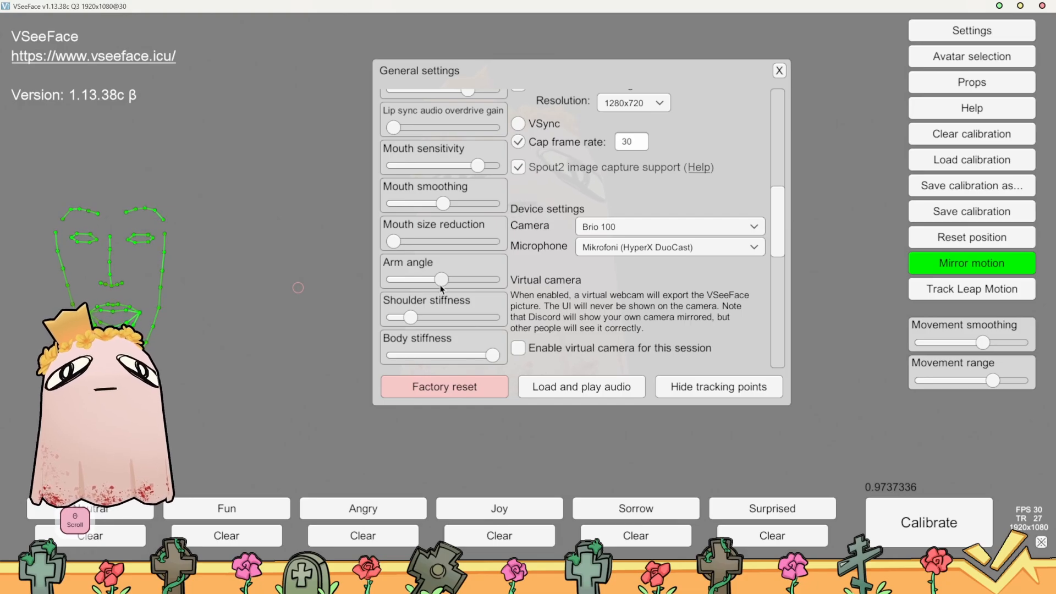
drag(441, 279, 448, 284)
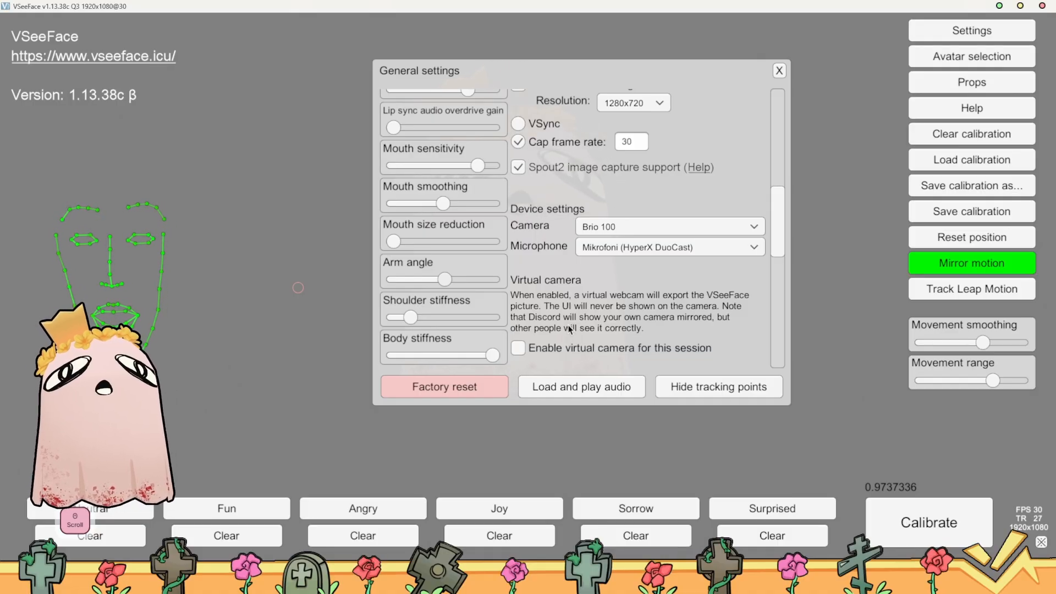
Review the blink, gaze, eyebrow, mouth and body stiffness options in the General settings and close them
scroll(598, 200, up, 5)
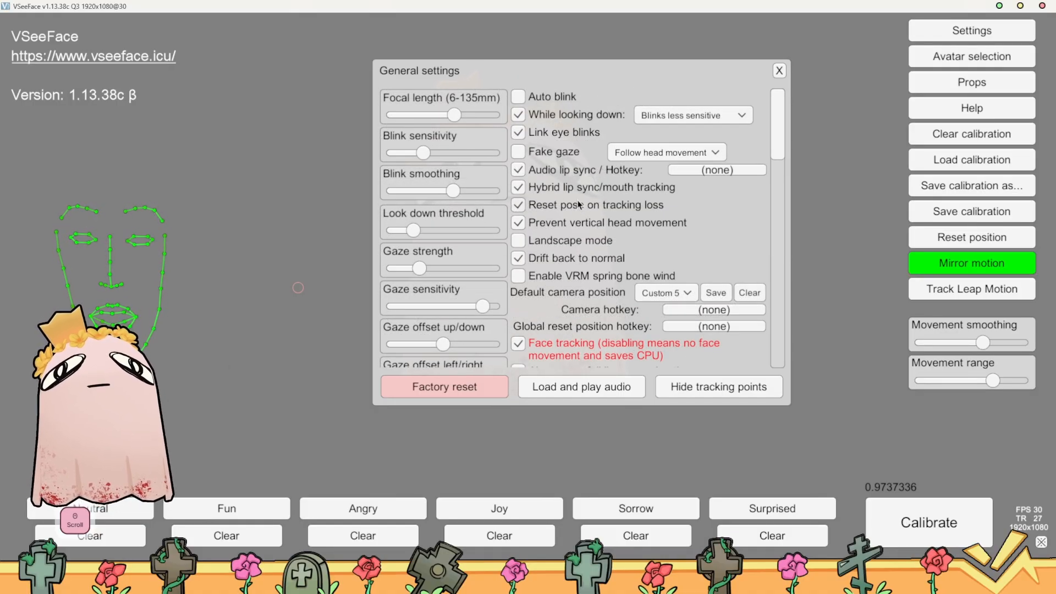
scroll(536, 209, down, 3)
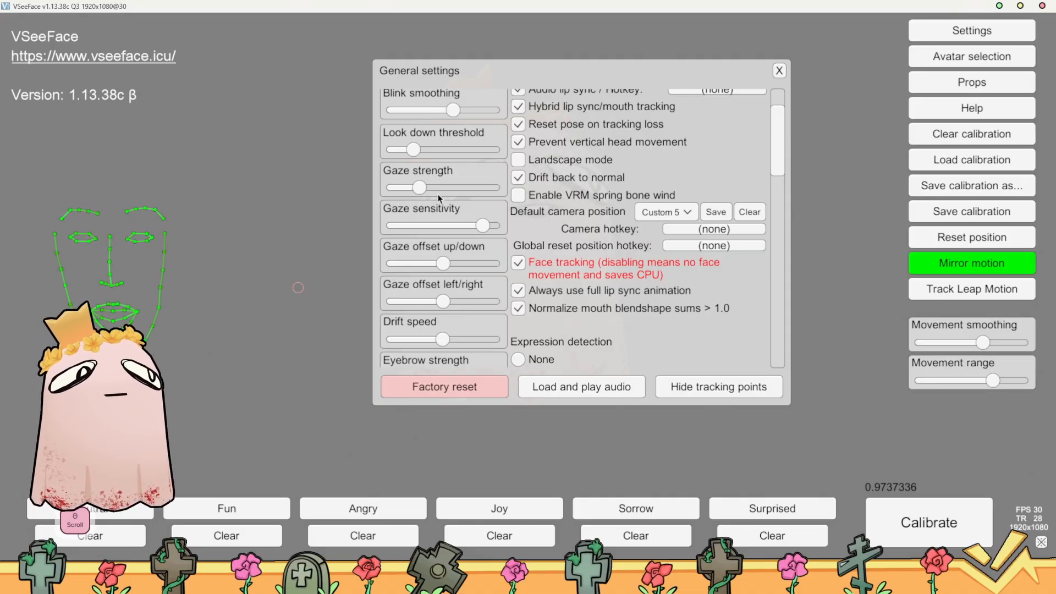
scroll(454, 204, up, 1)
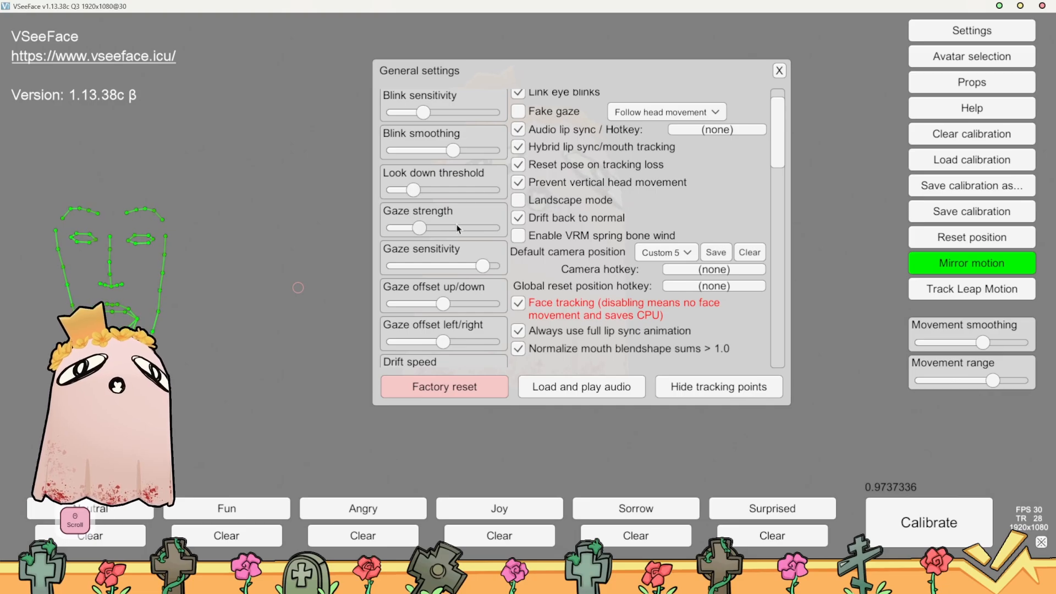
scroll(458, 229, up, 1)
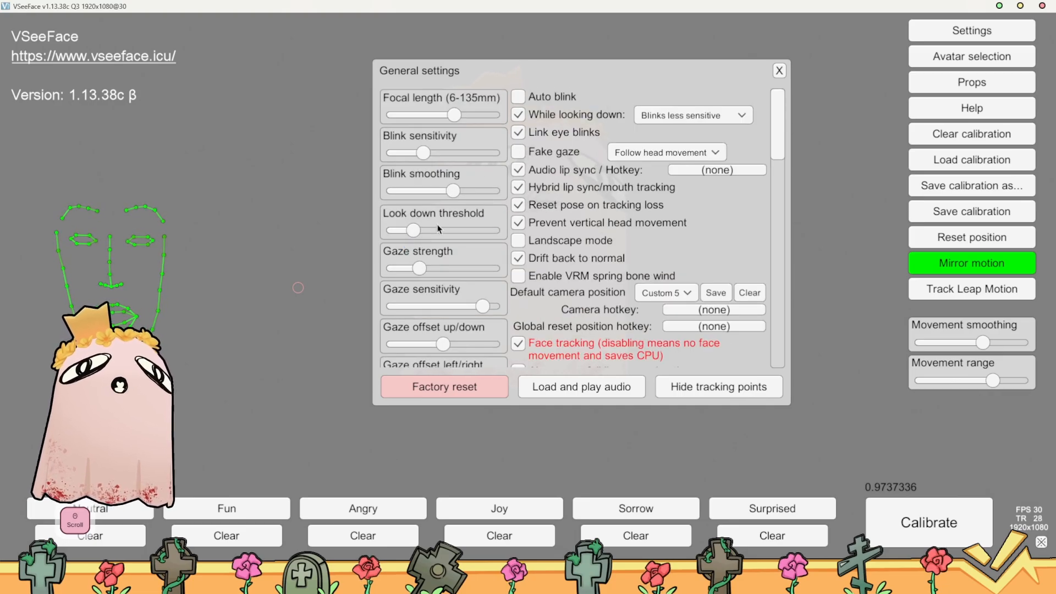
scroll(447, 247, down, 1)
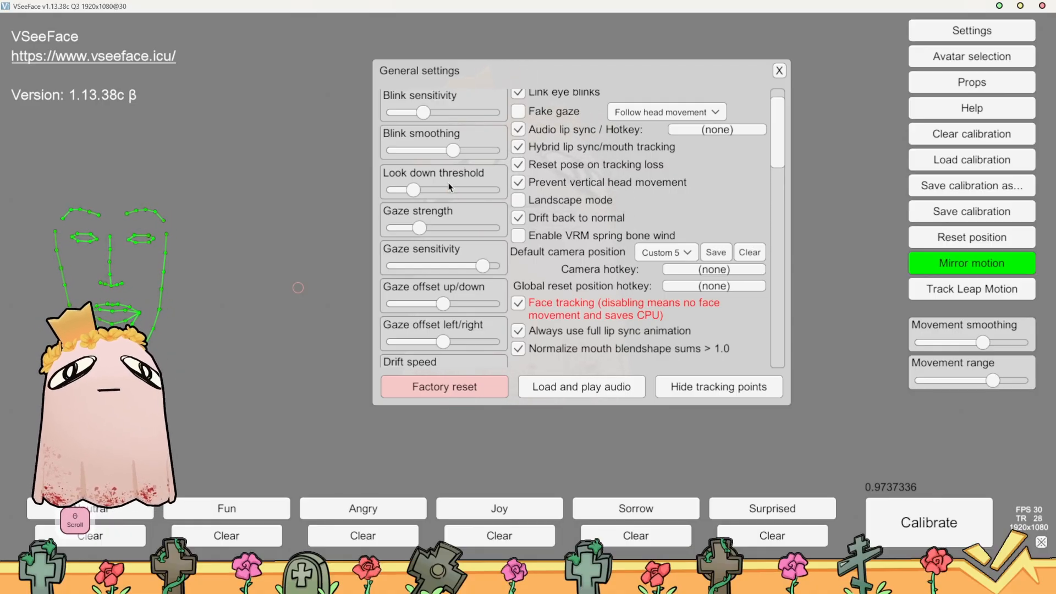
scroll(449, 187, down, 1)
scroll(550, 165, up, 2)
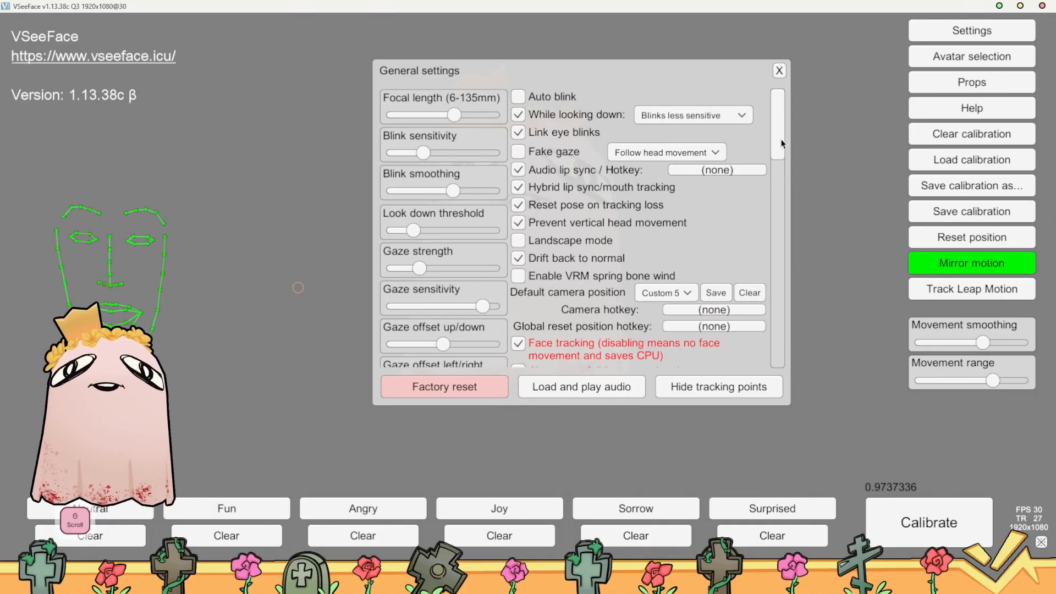
scroll(443, 263, down, 4)
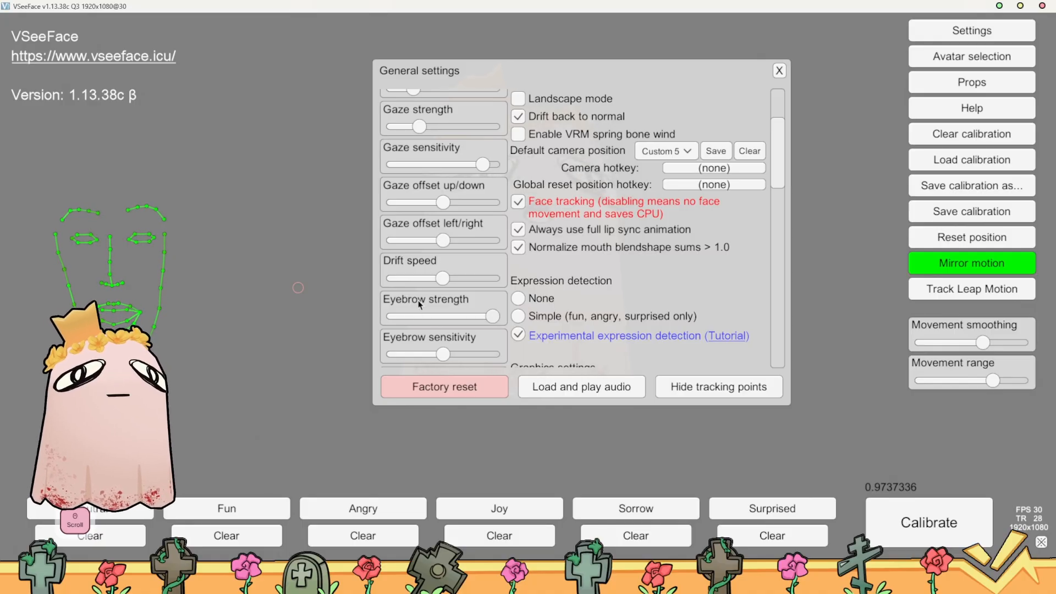
scroll(419, 304, down, 7)
scroll(448, 192, down, 4)
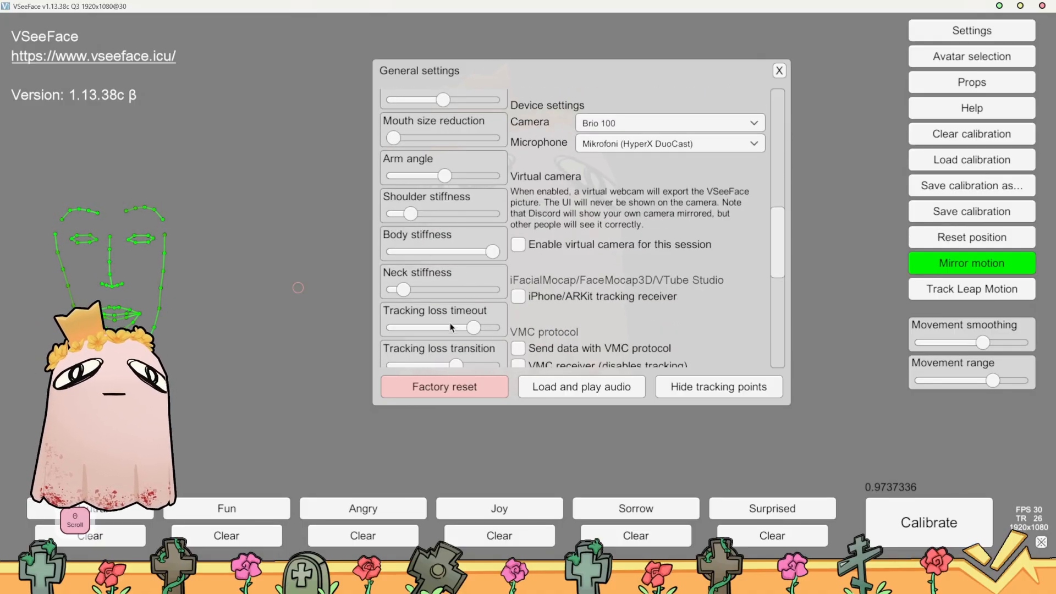
scroll(472, 279, down, 3)
click(779, 71)
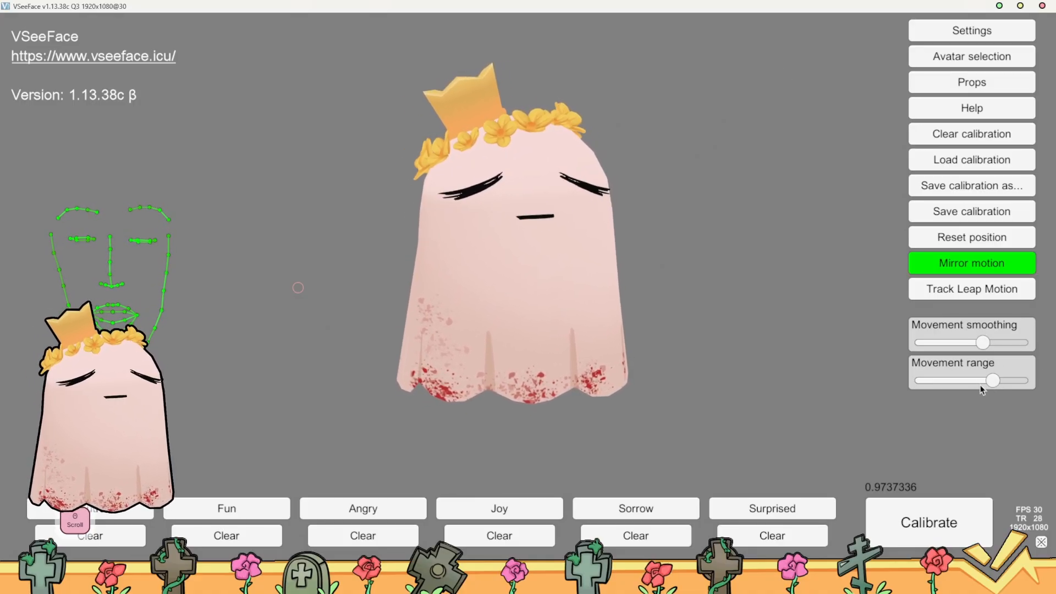
Lower the Movement range slightly, try the maximum Movement smoothing, and reduce the smoothing to just above the middle
mouse_move(993, 381)
mouse_down()
mouse_move(1021, 374)
mouse_move(990, 380)
mouse_up()
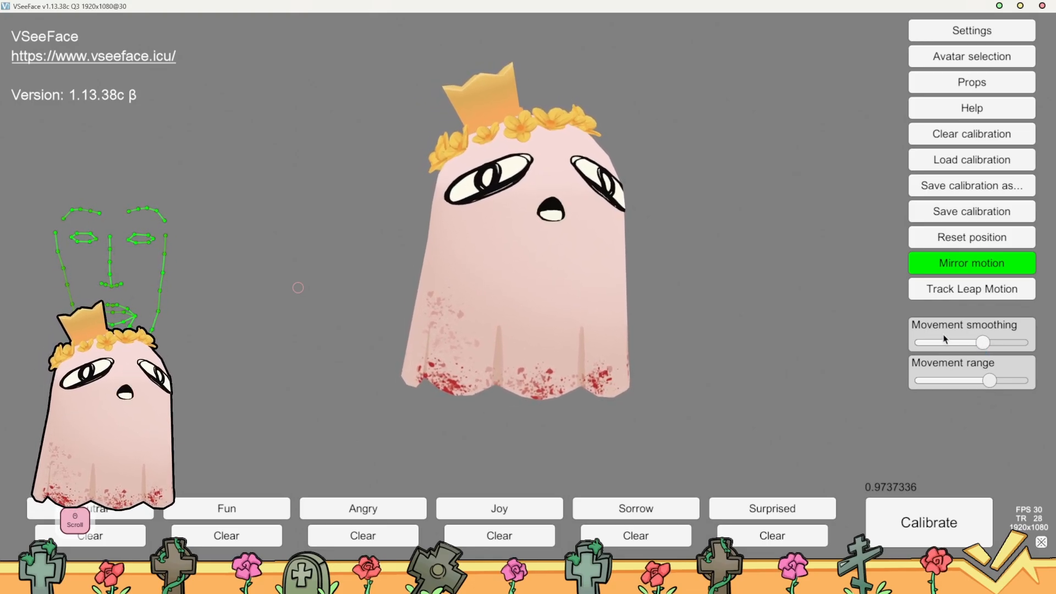
drag(983, 343, 1021, 343)
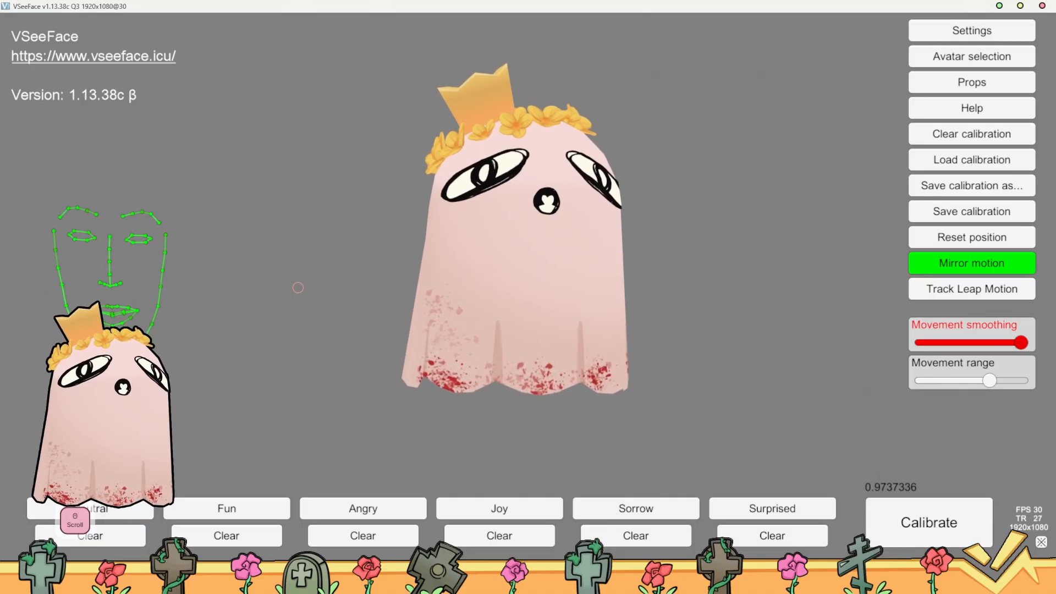
drag(1021, 343, 975, 343)
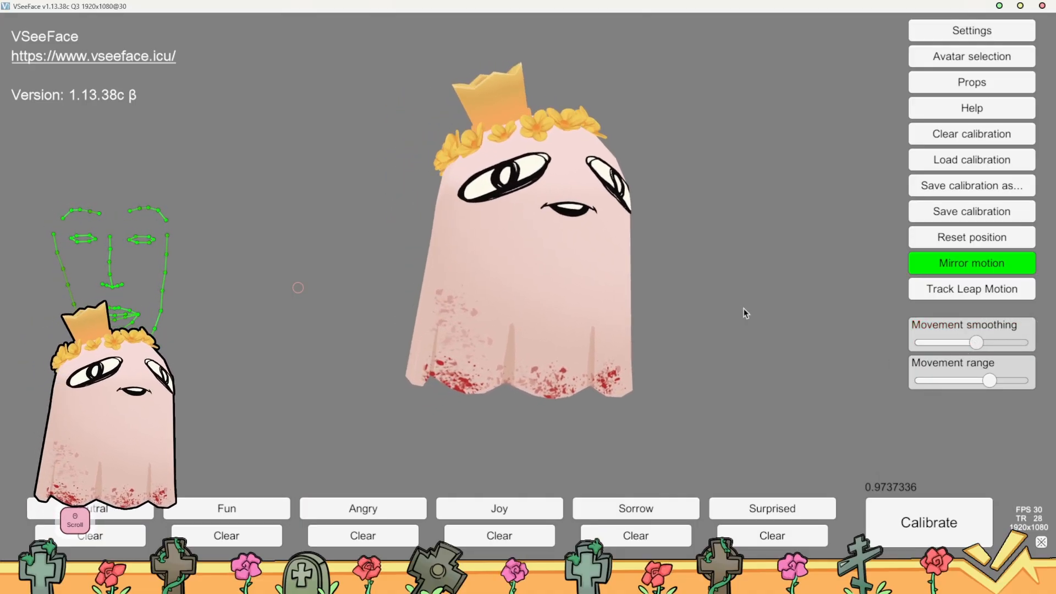